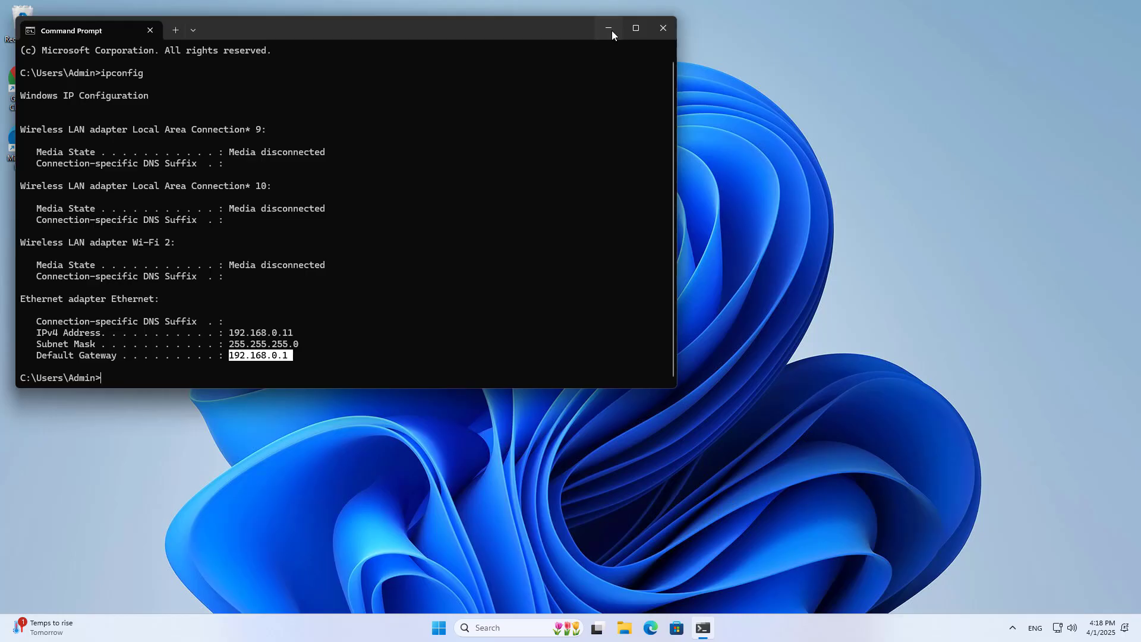
- Minimize Command Prompt after confirming the 192.168.0.1 gateway, and launch Edge
{"action": "left_click", "coordinate": [608, 29]}
{"action": "left_click", "coordinate": [652, 625]}
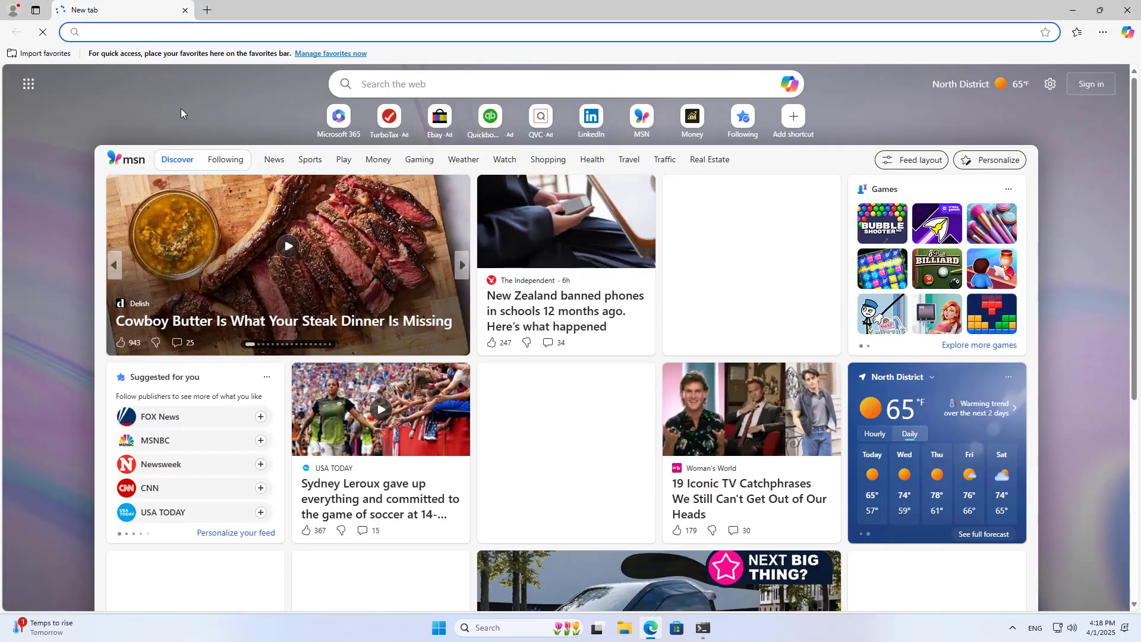
- Log in to the router at 192.168.0.1 with its local password, never saving it
{"action": "type", "text": "192"}
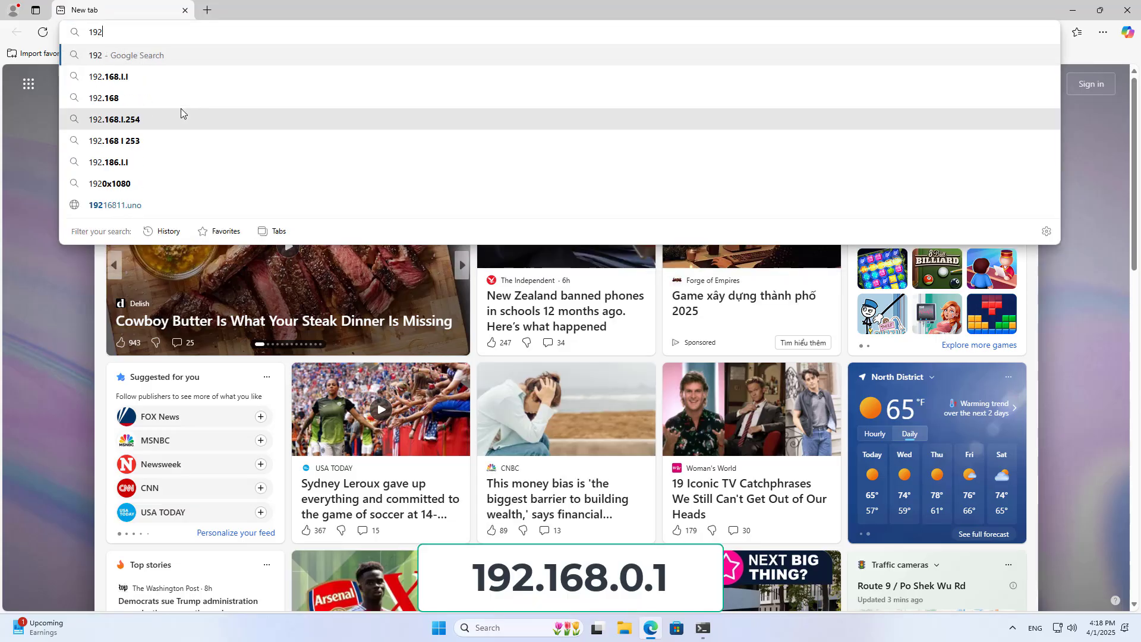
{"action": "type", "text": ".168.0.1"}
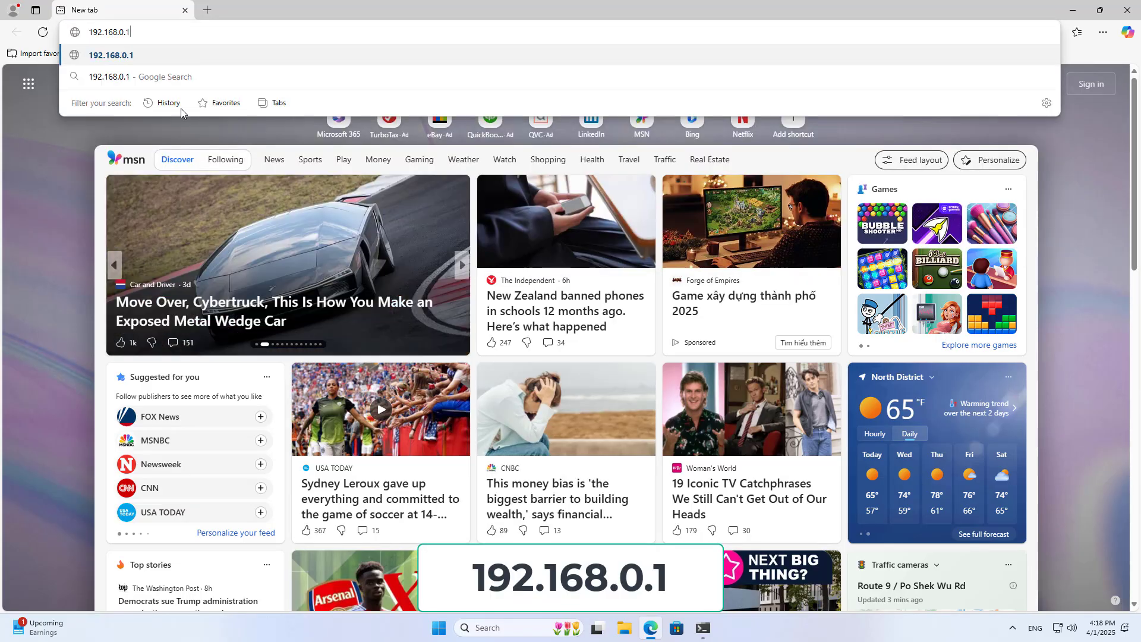
{"action": "key", "text": "Return"}
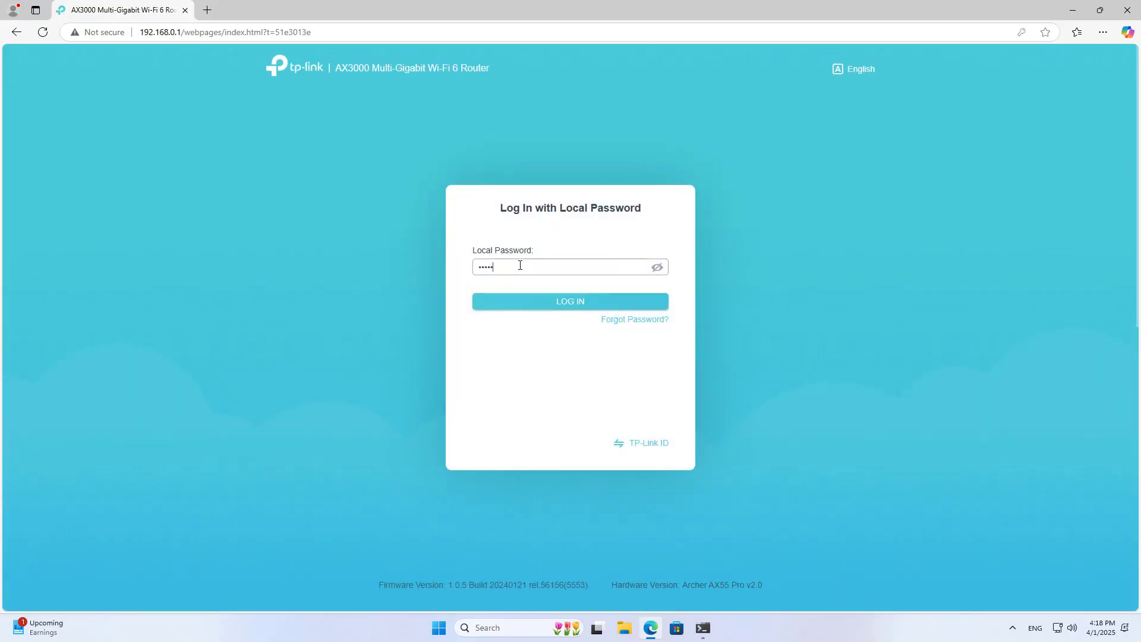
{"action": "left_click", "coordinate": [545, 302]}
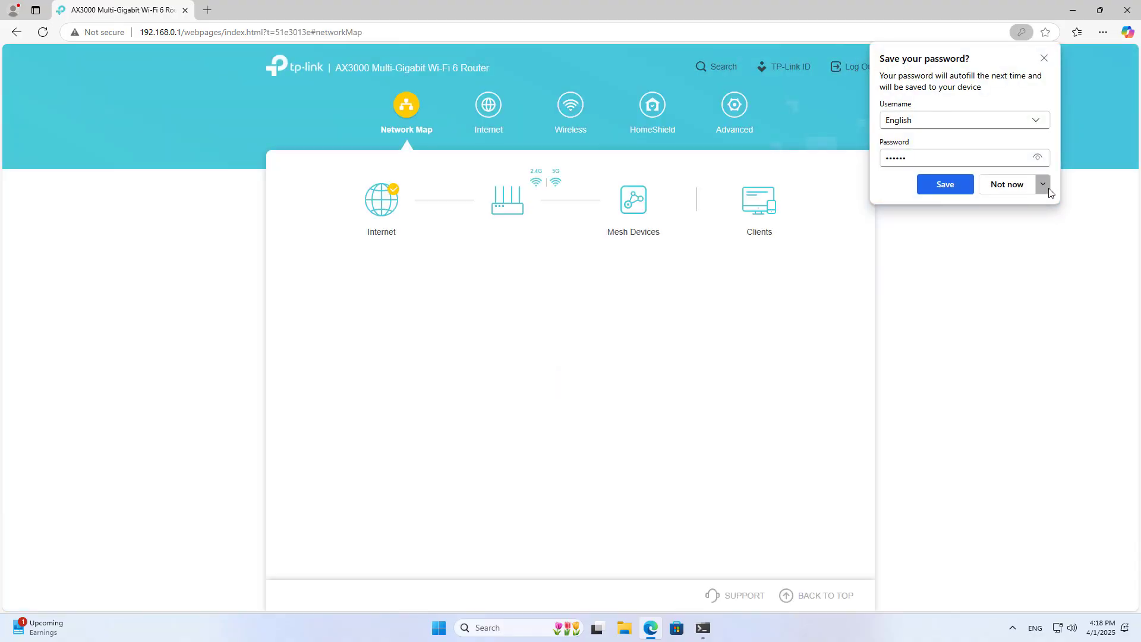
{"action": "left_click", "coordinate": [1043, 184]}
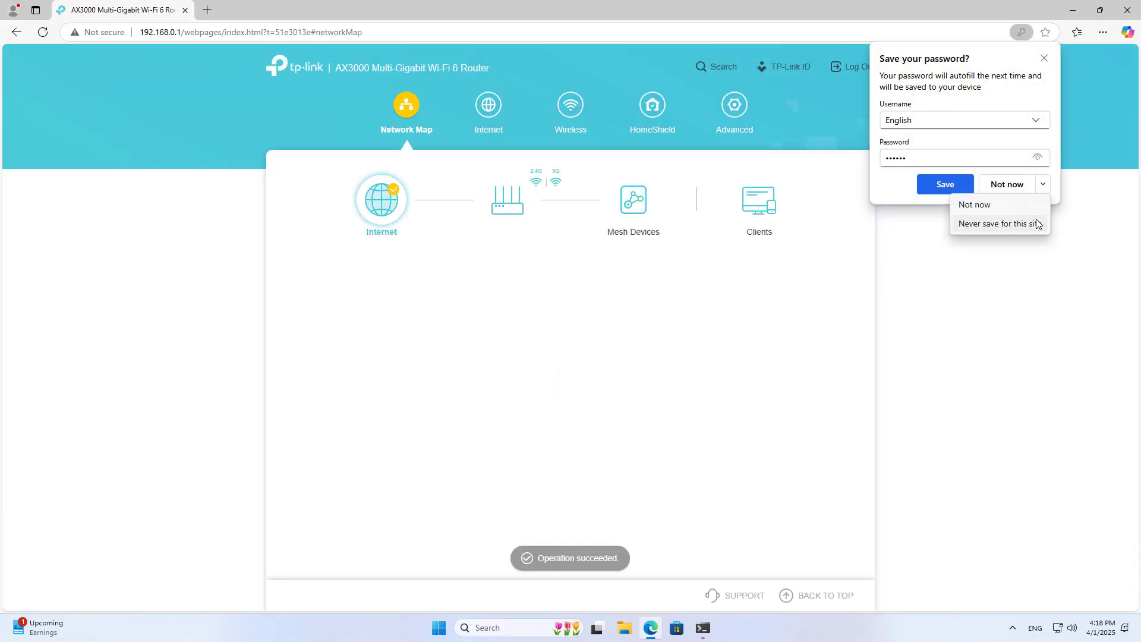
{"action": "left_click", "coordinate": [1036, 224]}
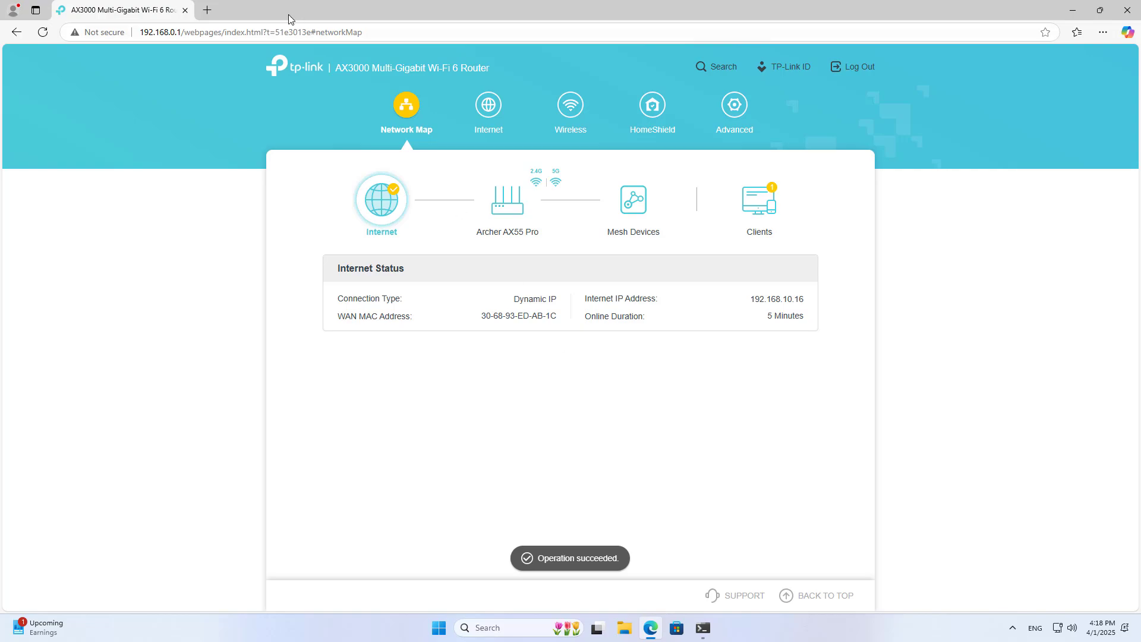
{"action": "left_click", "coordinate": [208, 10]}
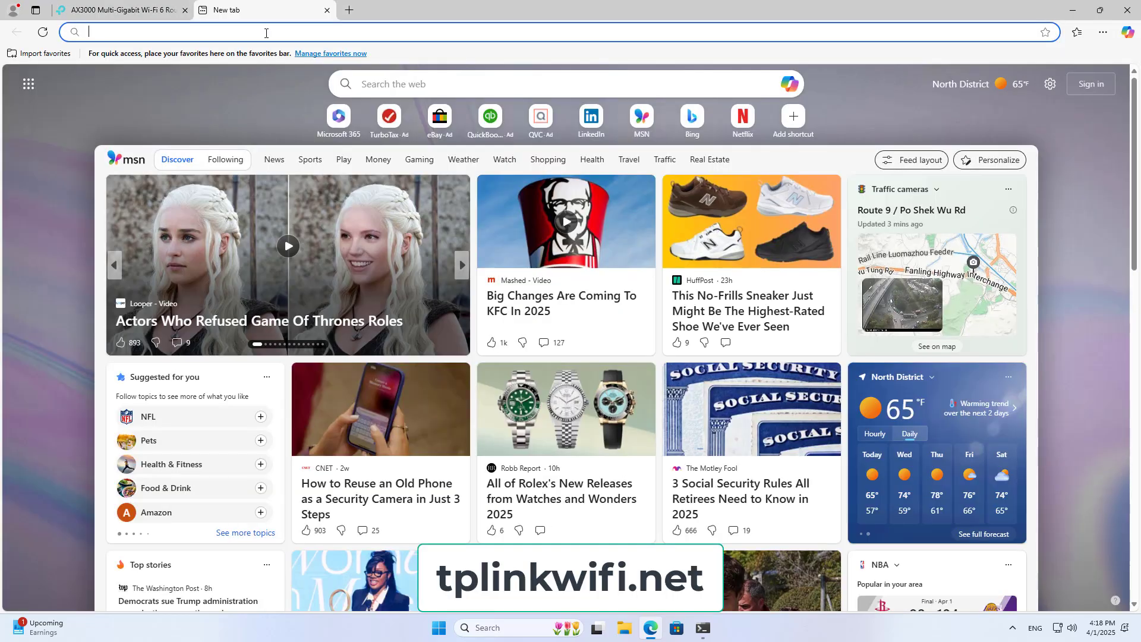
{"action": "type", "text": "tp"}
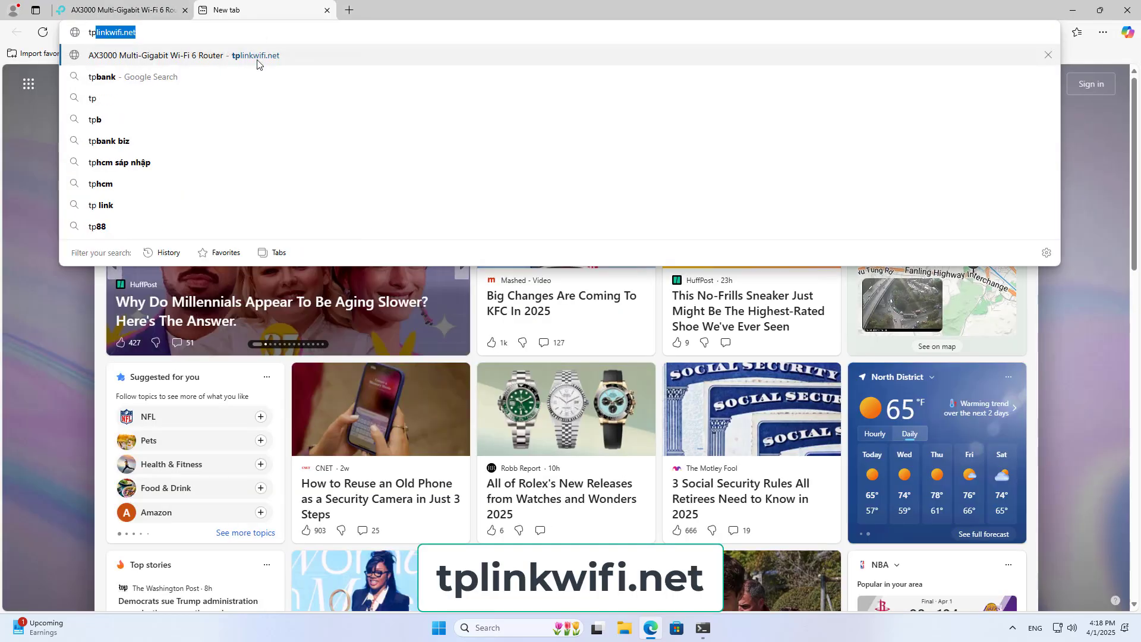
{"action": "left_click", "coordinate": [257, 59]}
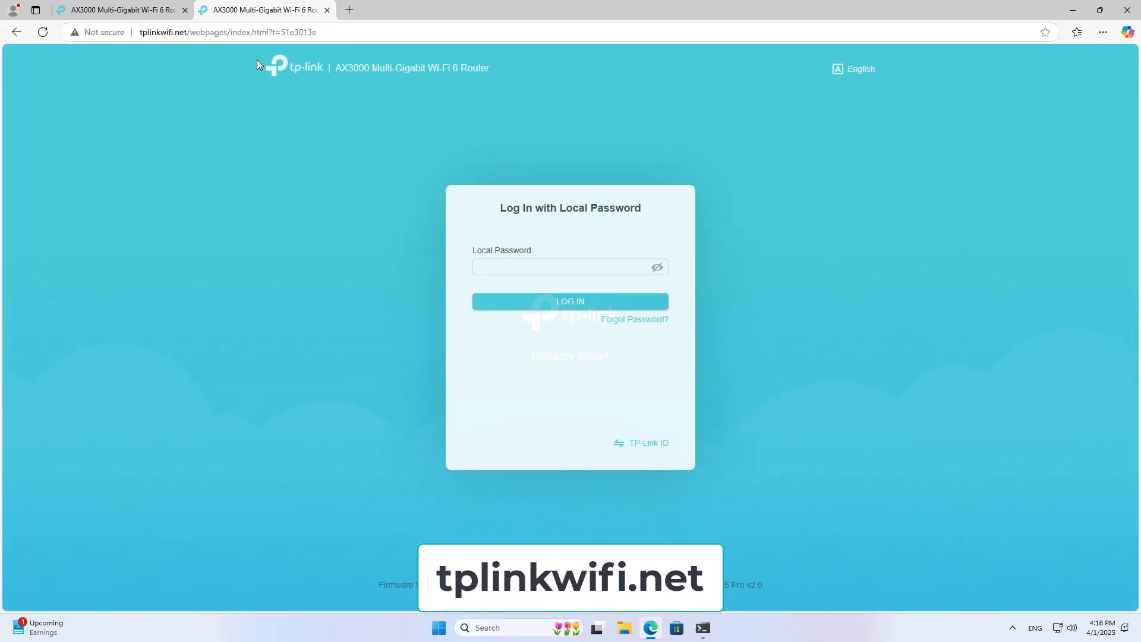
{"action": "left_click_drag", "start_coordinate": [188, 32], "coordinate": [129, 27]}
{"action": "key", "text": "ctrl+shift+Tab"}
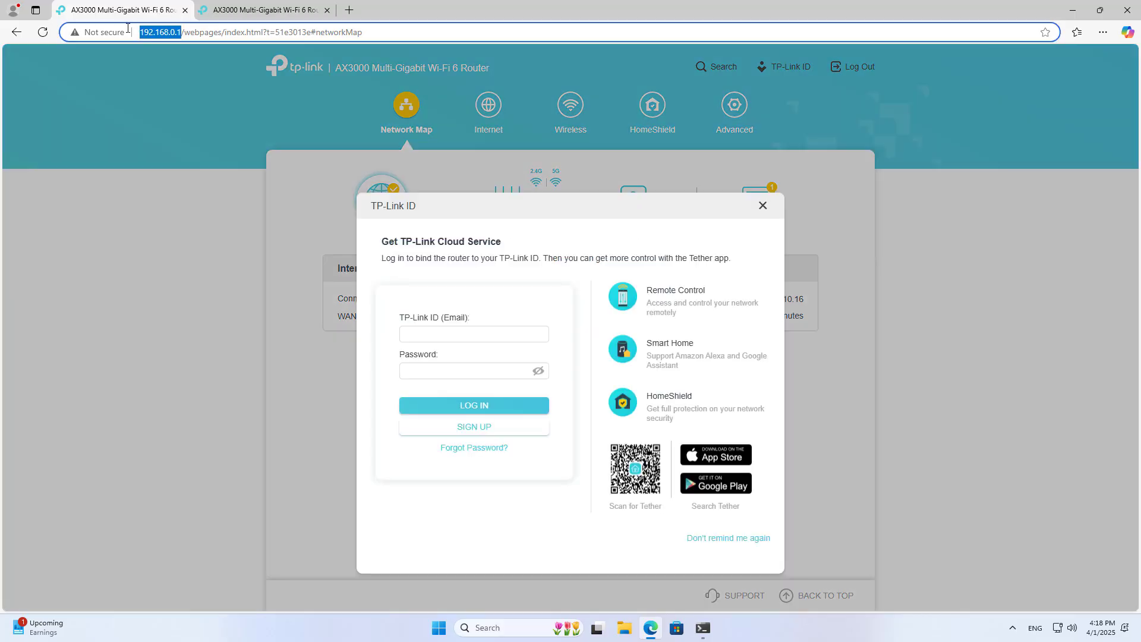
{"action": "left_click", "coordinate": [285, 16]}
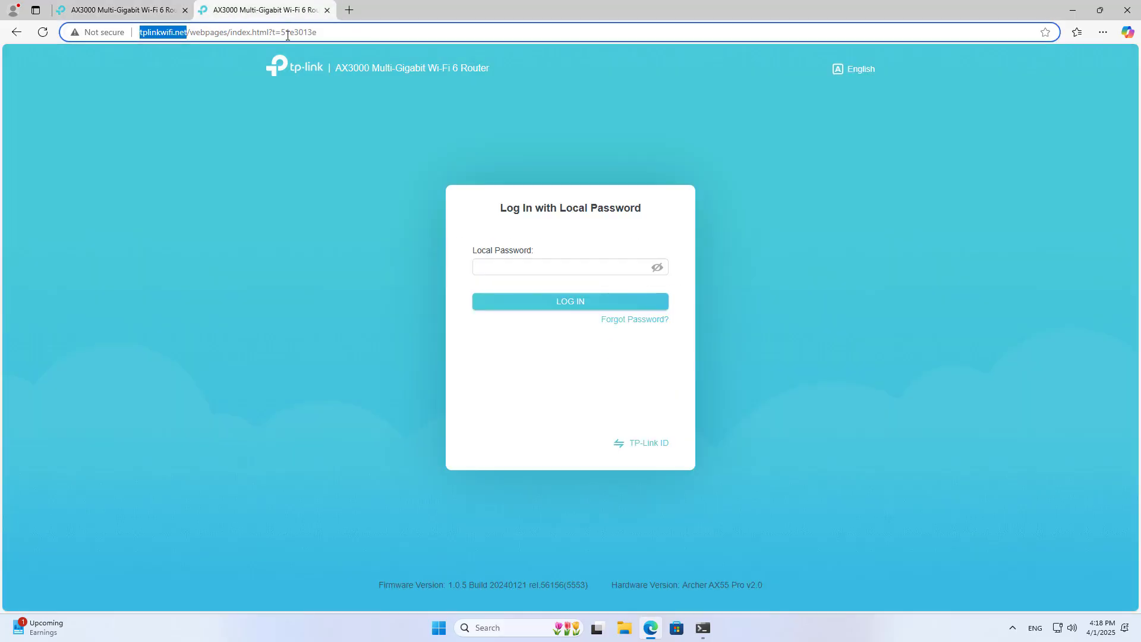
{"action": "left_click", "coordinate": [327, 10]}
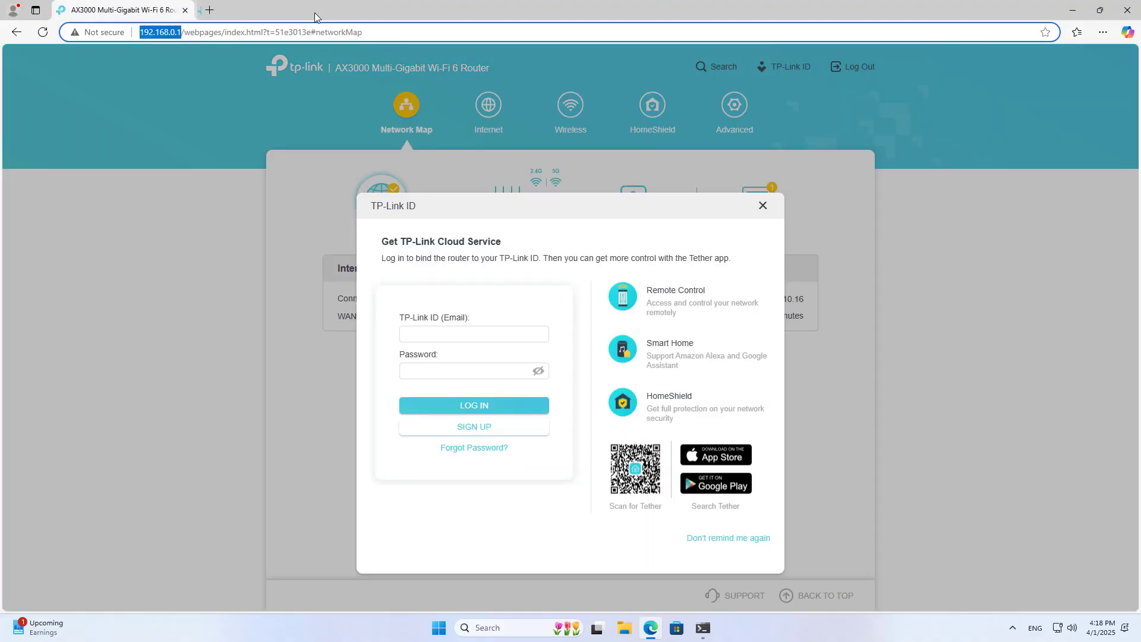
{"action": "left_click", "coordinate": [763, 207]}
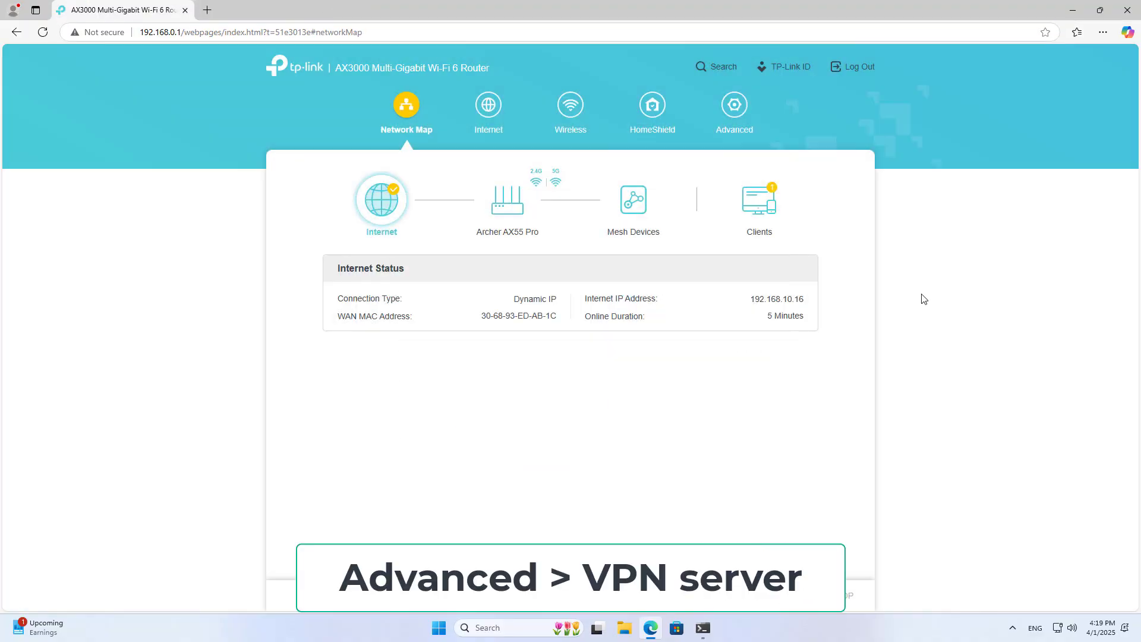
- Navigate to Advanced > VPN Server > OpenVPN in the router settings
{"action": "left_click", "coordinate": [734, 112]}
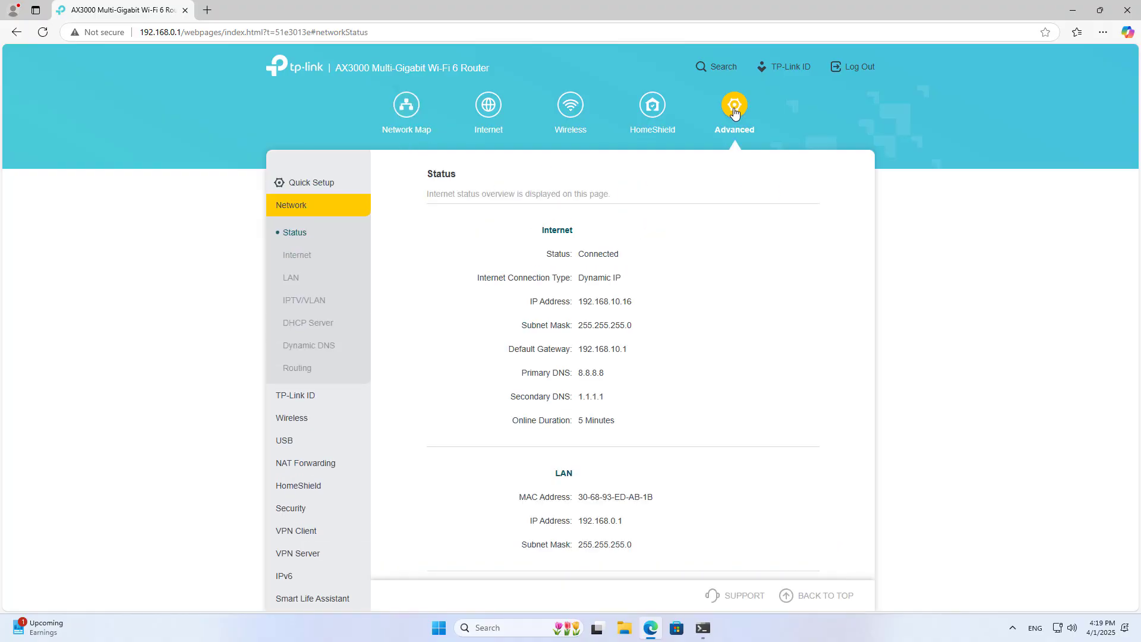
{"action": "left_click", "coordinate": [306, 209]}
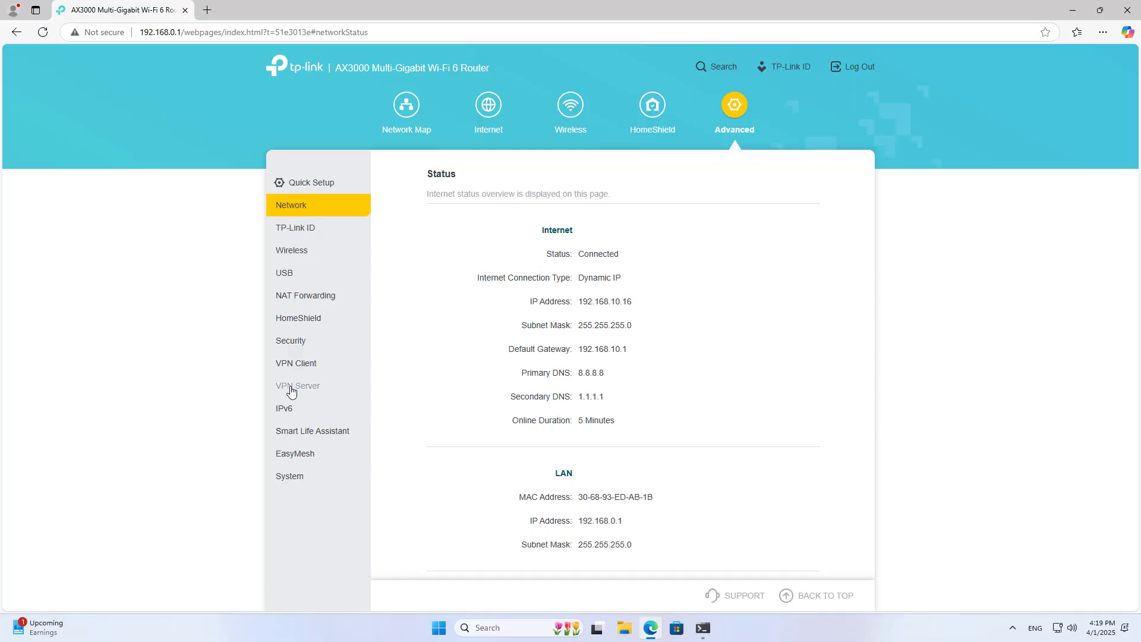
{"action": "left_click", "coordinate": [300, 390]}
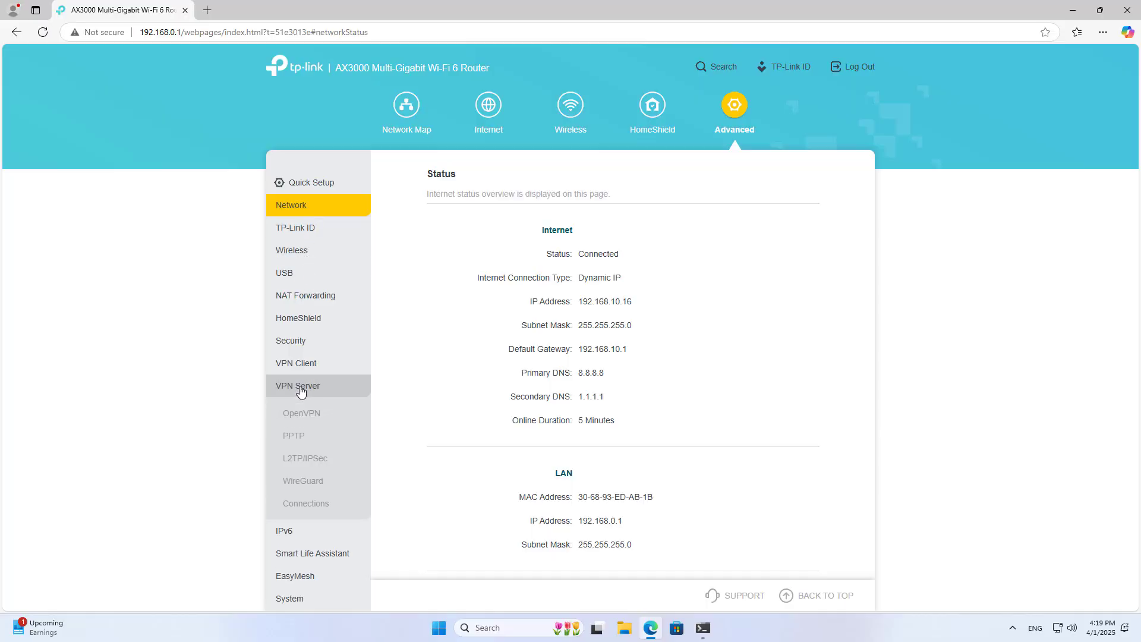
{"action": "left_click", "coordinate": [305, 416]}
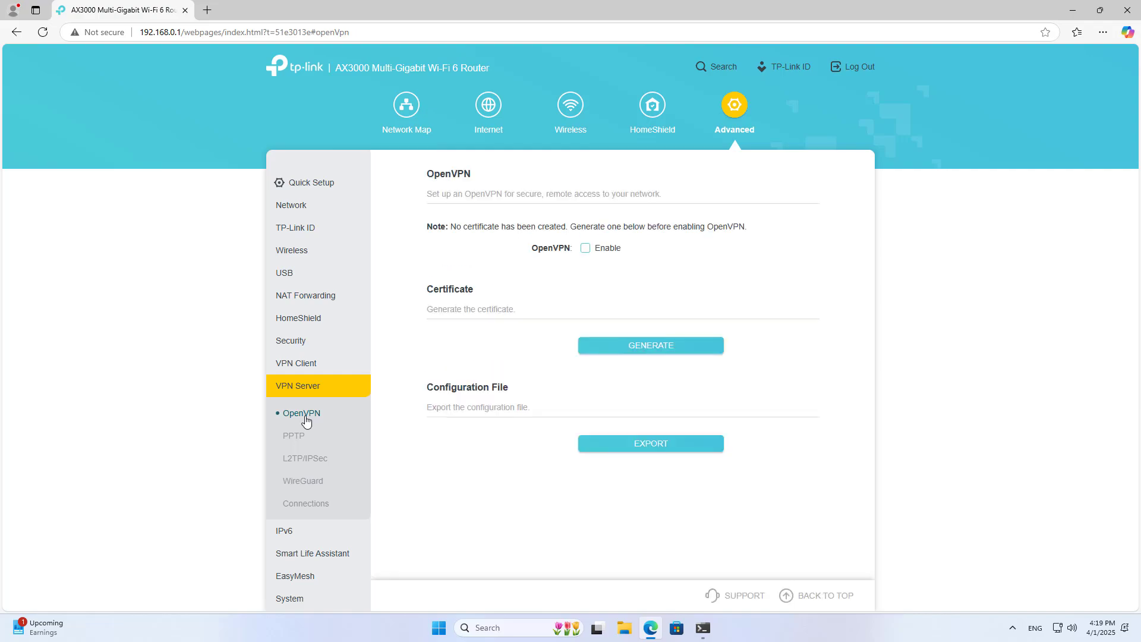
- Enable OpenVPN on port 1194, subnet 10.8.0.0, with Client Access Internet and Home Network
{"action": "left_click", "coordinate": [588, 253]}
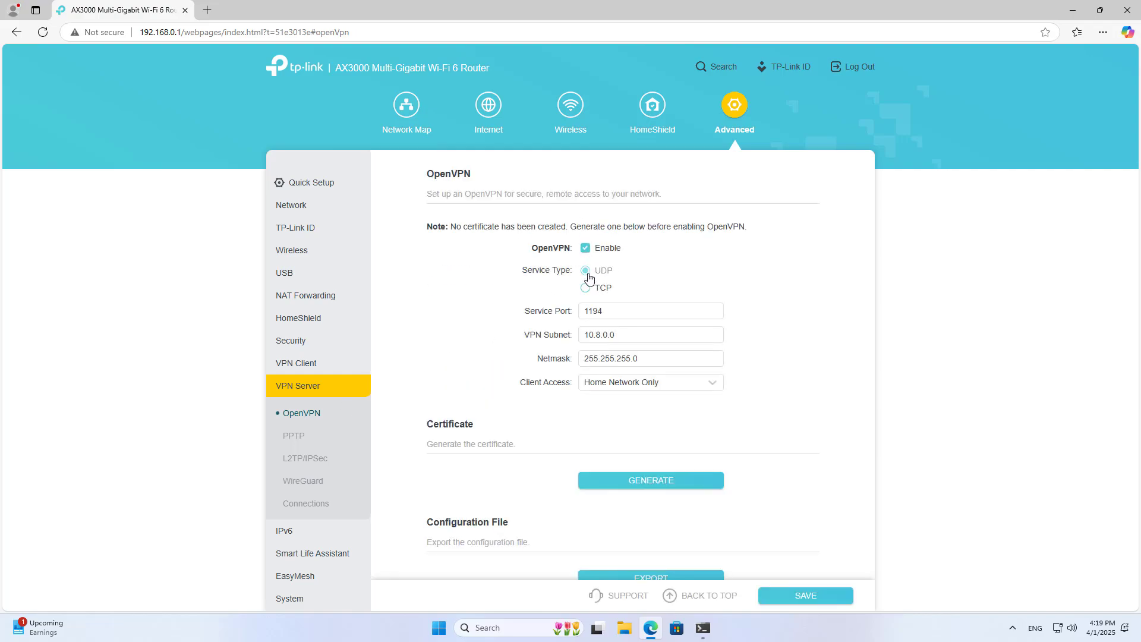
{"action": "left_click", "coordinate": [637, 309]}
{"action": "left_click", "coordinate": [639, 333]}
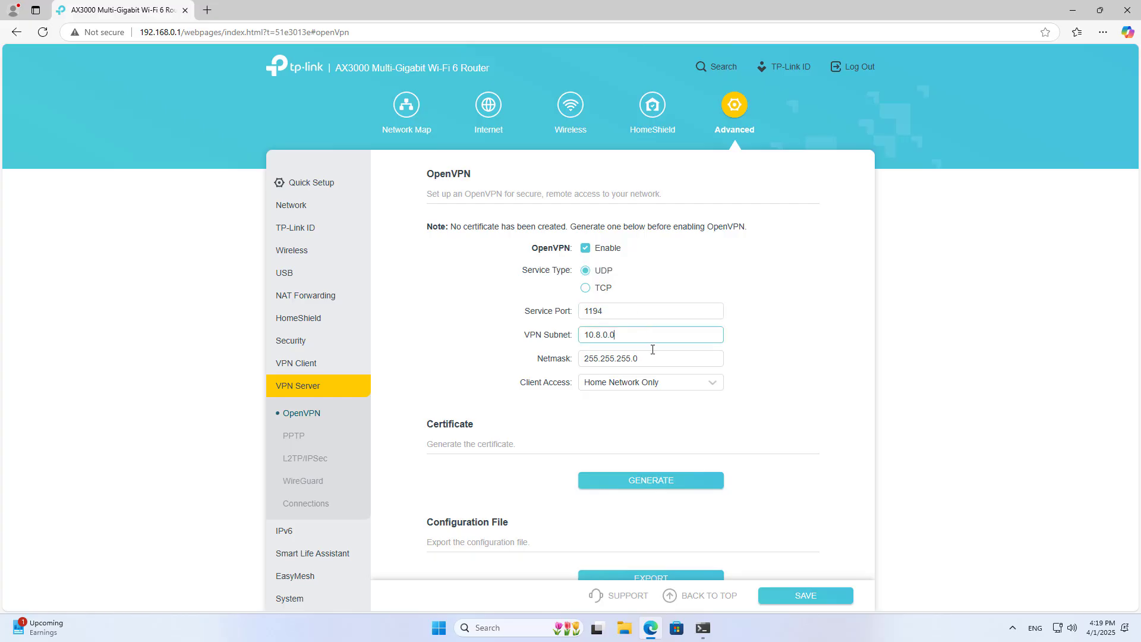
{"action": "left_click", "coordinate": [675, 387]}
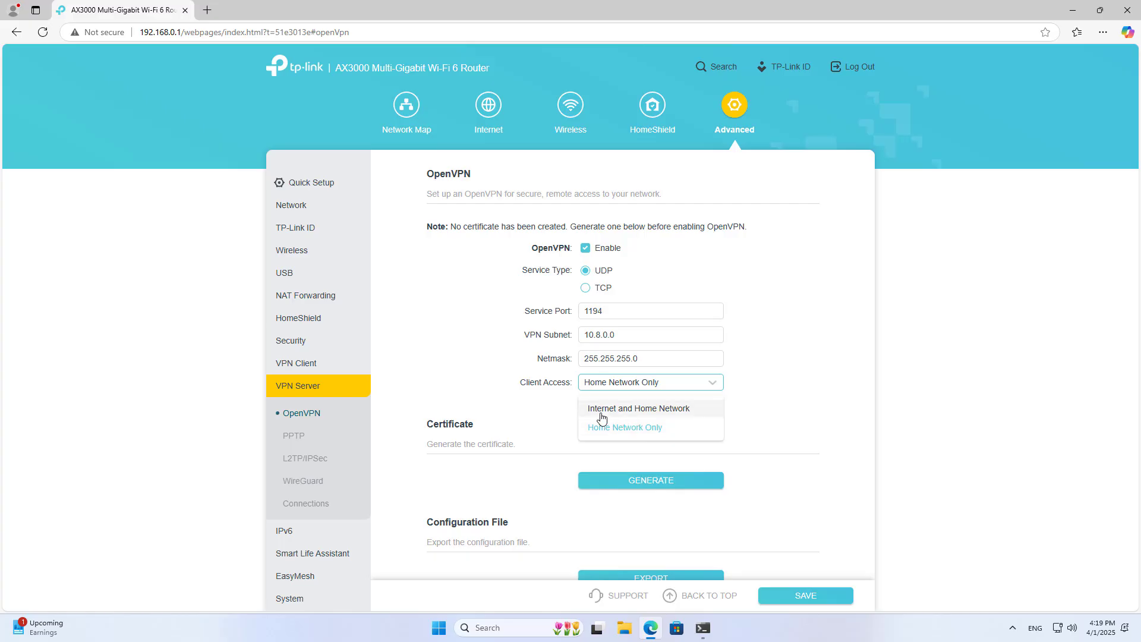
{"action": "left_click", "coordinate": [644, 417]}
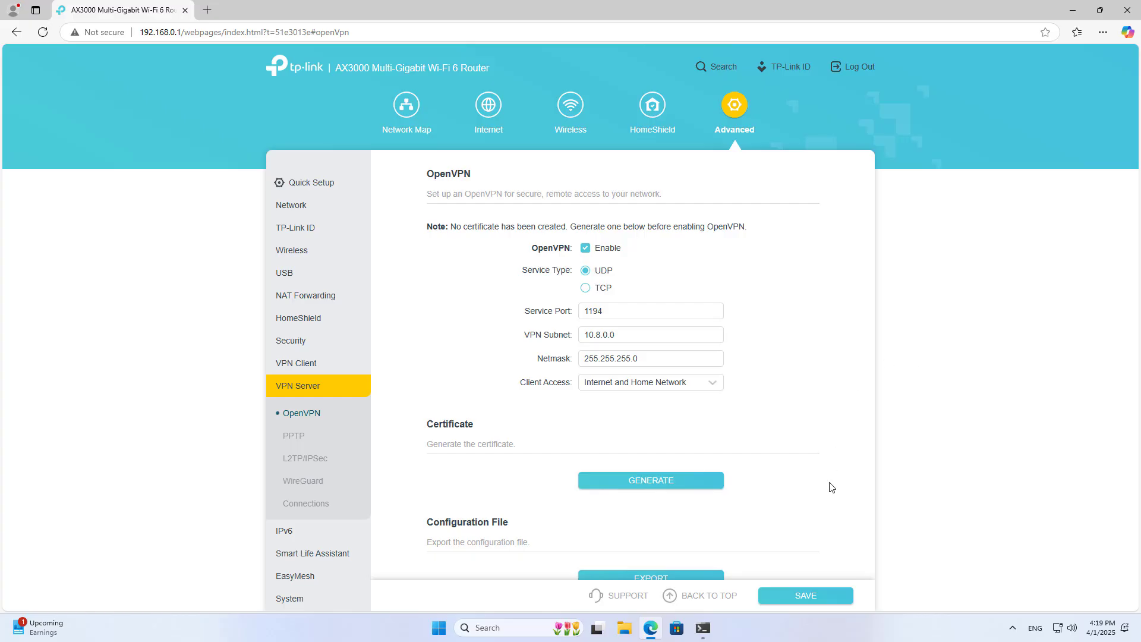
{"action": "scroll", "coordinate": [831, 486], "scroll_direction": "down", "scroll_amount": 1}
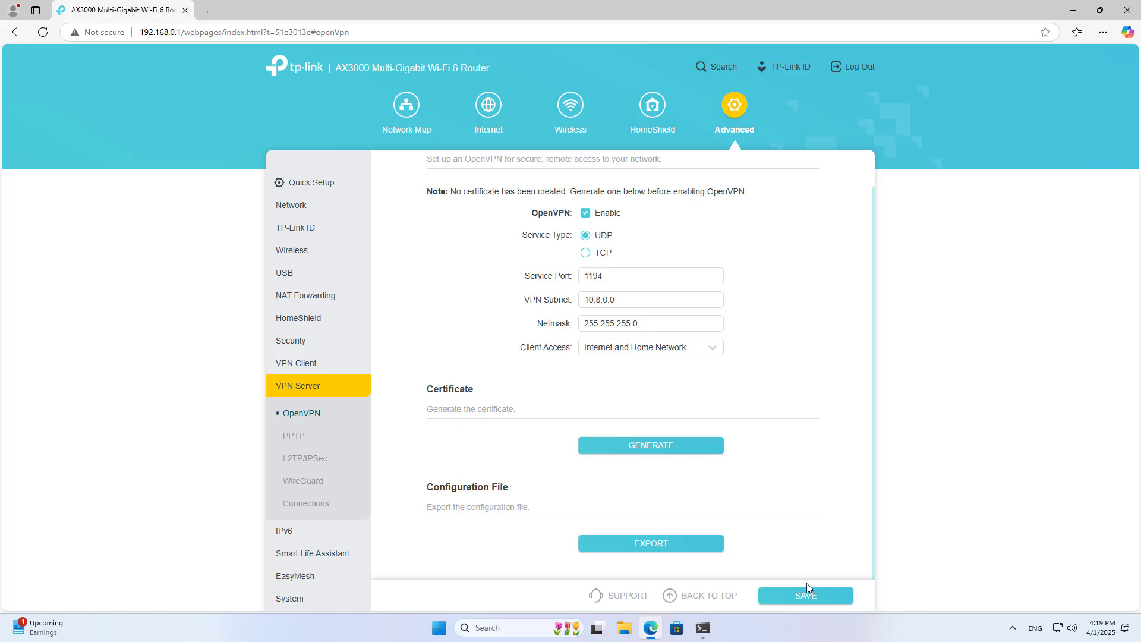
- Save the OpenVPN settings with a newly generated certificate and export OpenVPN-Config.ovpn
{"action": "left_click", "coordinate": [814, 601]}
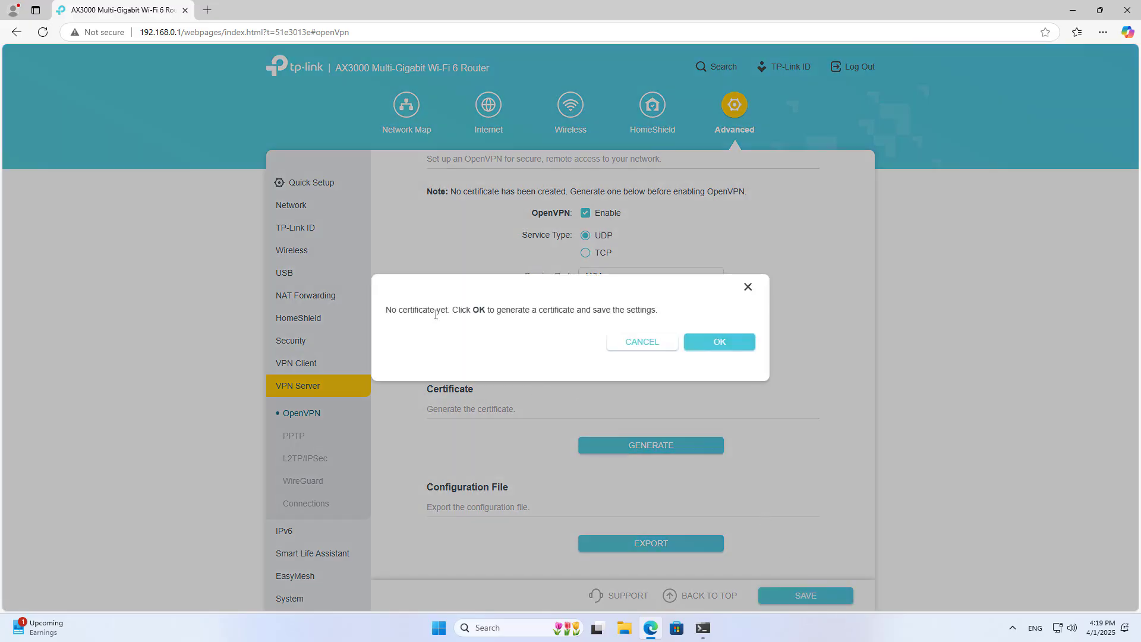
{"action": "left_click_drag", "start_coordinate": [438, 313], "coordinate": [384, 315]}
{"action": "left_click", "coordinate": [385, 315]}
{"action": "left_click_drag", "start_coordinate": [454, 310], "coordinate": [659, 315]}
{"action": "left_click", "coordinate": [685, 383]}
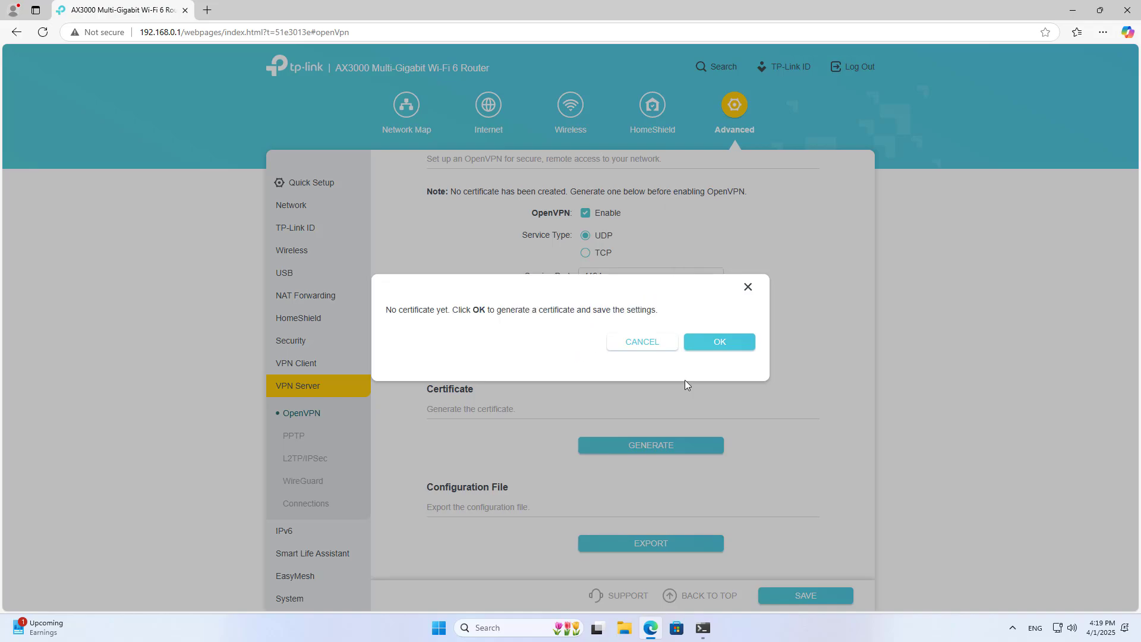
{"action": "left_click", "coordinate": [724, 344]}
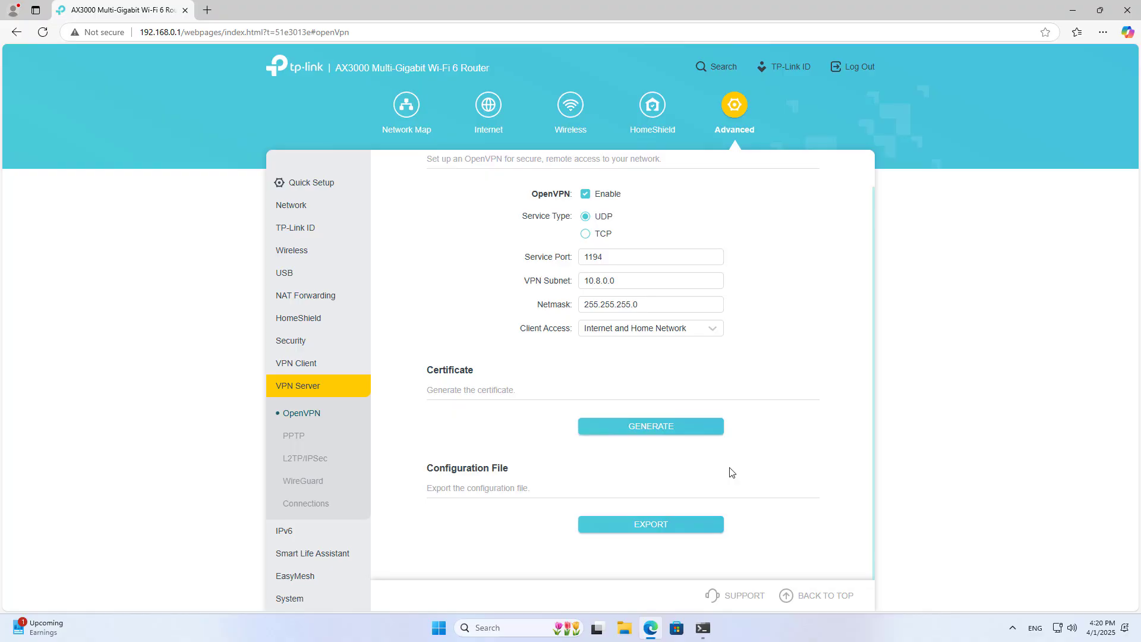
{"action": "left_click", "coordinate": [651, 525]}
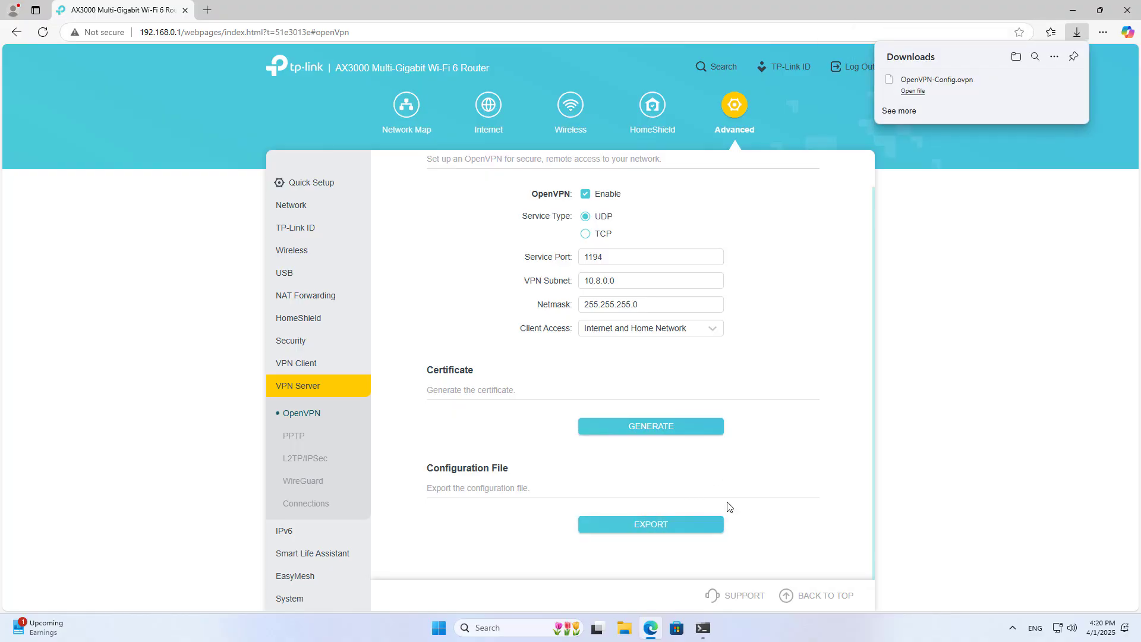
- Locate OpenVPN-Config.ovpn in Downloads and open it with Notepad++
{"action": "mouse_move", "coordinate": [916, 94]}
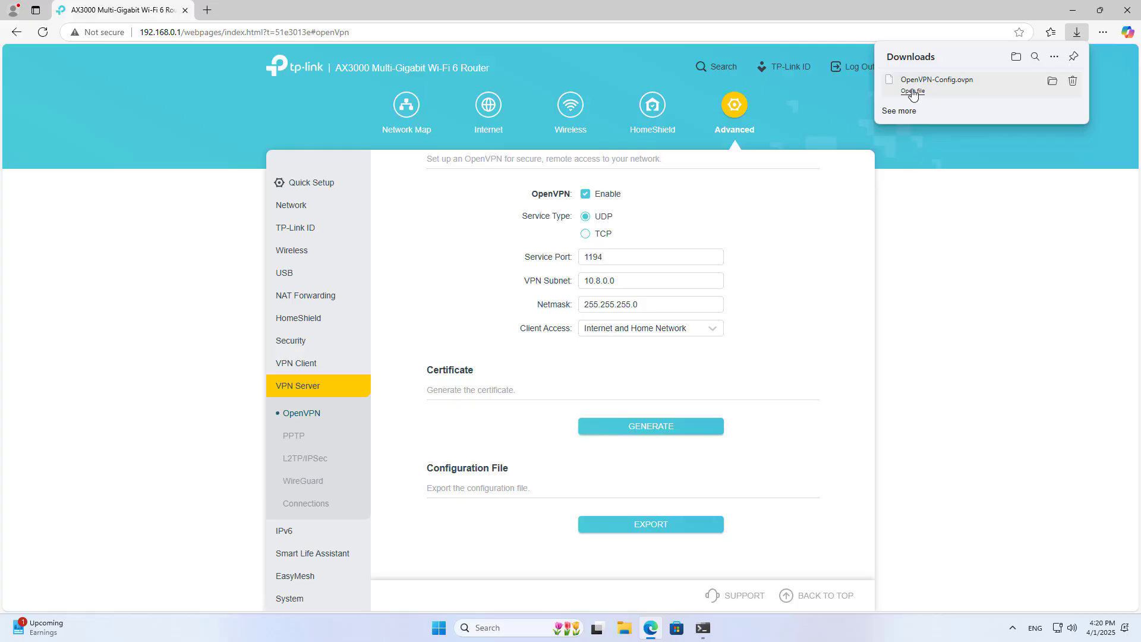
{"action": "left_click", "coordinate": [1051, 82]}
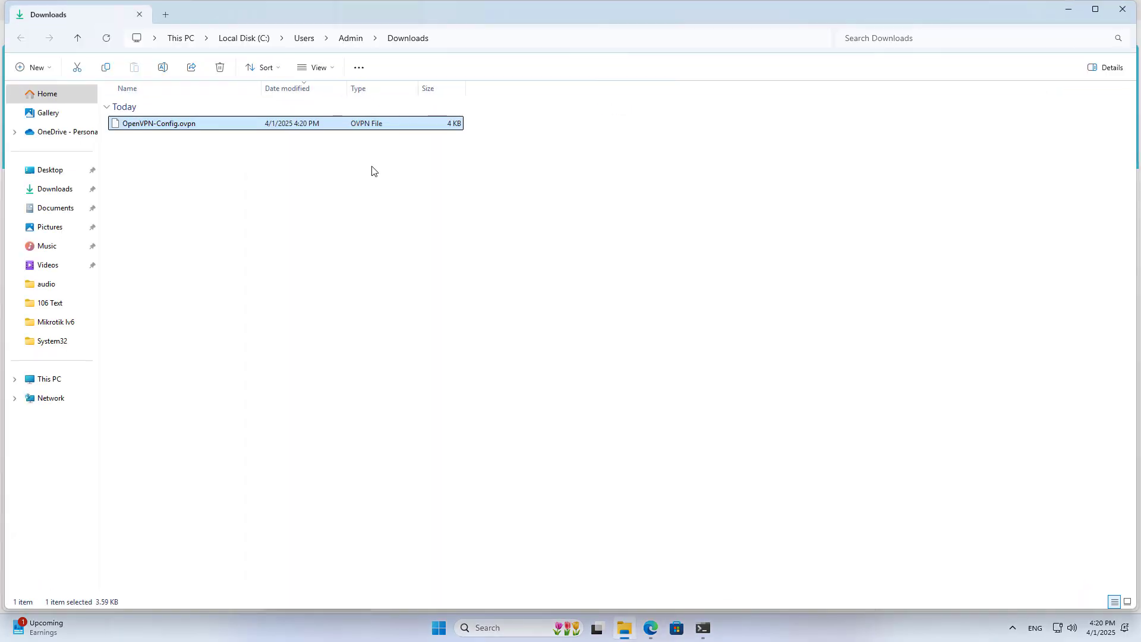
{"action": "left_click", "coordinate": [208, 160]}
{"action": "left_click", "coordinate": [146, 124]}
{"action": "right_click", "coordinate": [147, 125]}
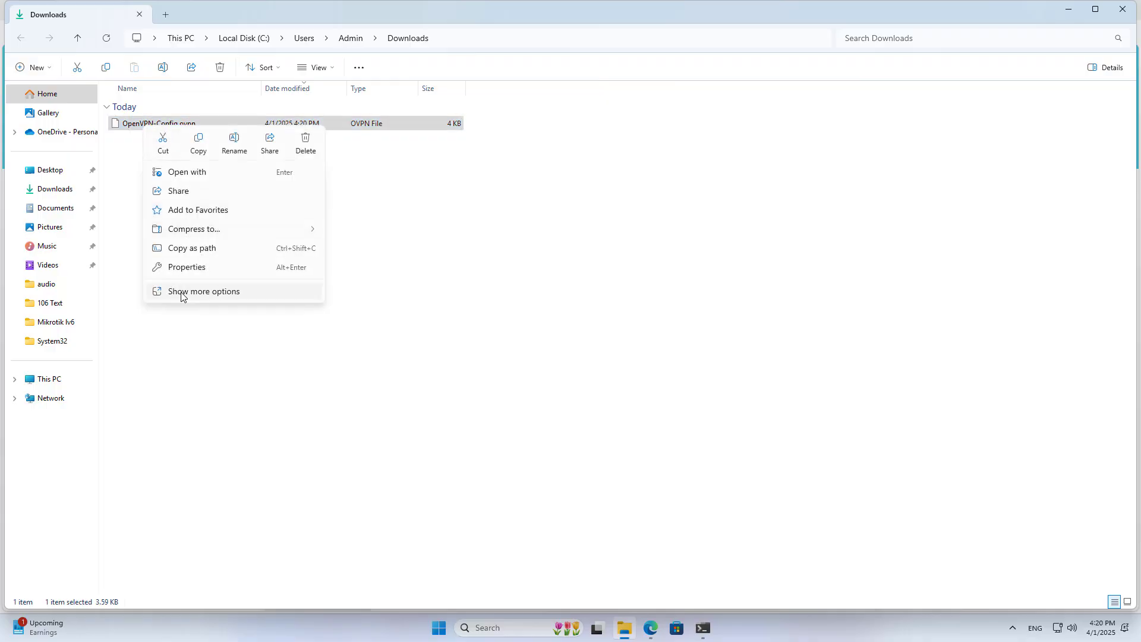
{"action": "left_click", "coordinate": [181, 292]}
{"action": "left_click", "coordinate": [186, 161]}
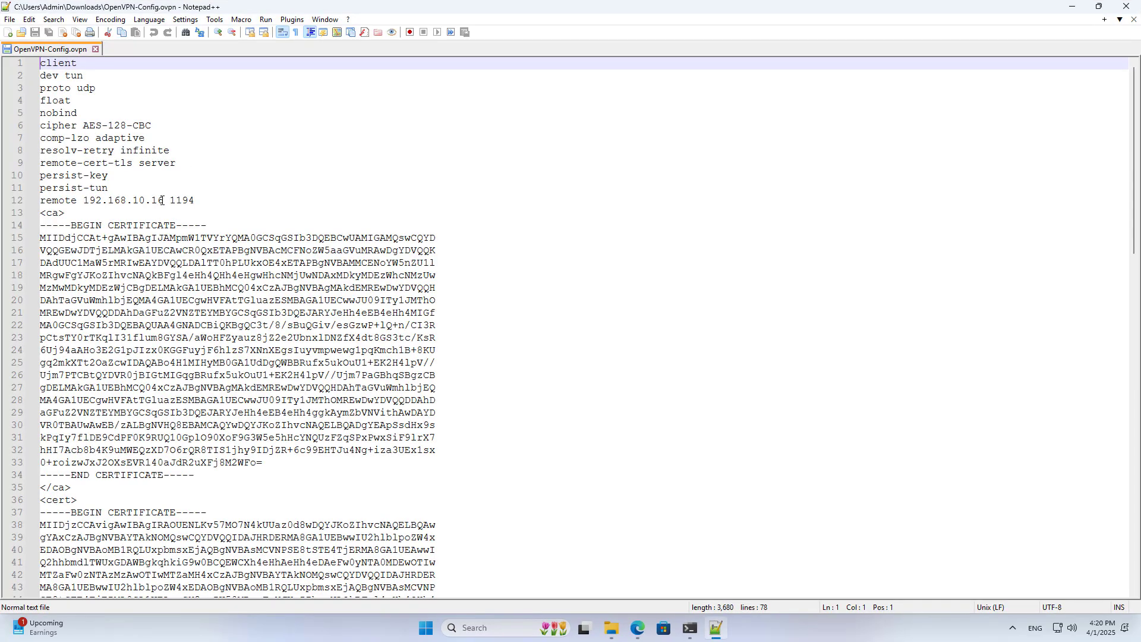
- Check the remote line's 192.168.10.16 address and port 1194, then minimize Notepad++
{"action": "left_click_drag", "start_coordinate": [164, 200], "coordinate": [85, 201]}
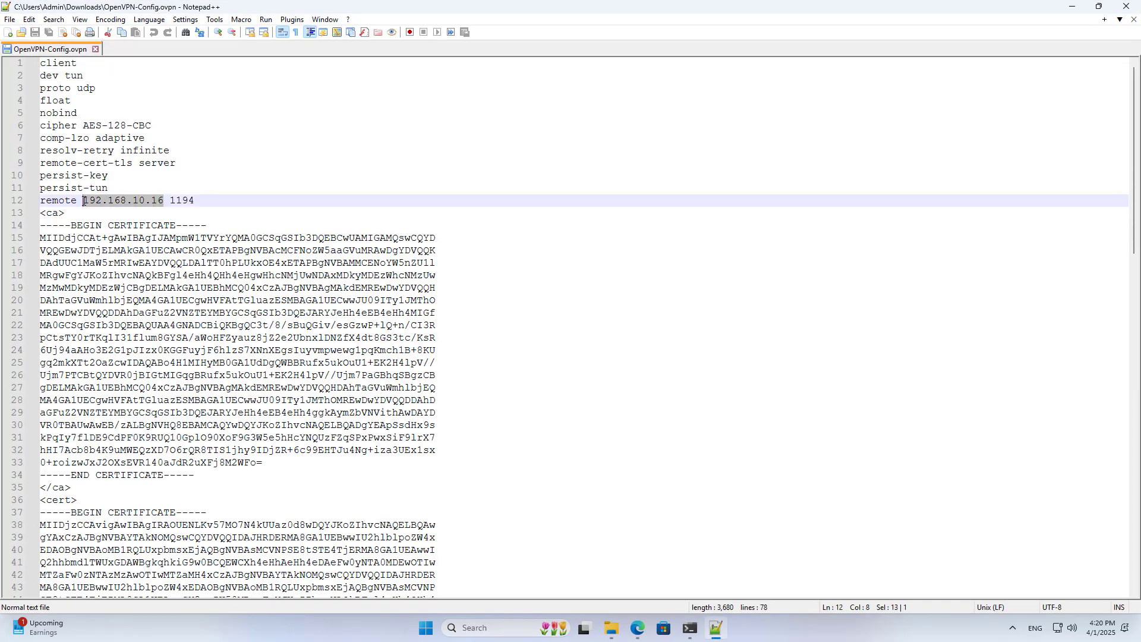
{"action": "double_click", "coordinate": [179, 201]}
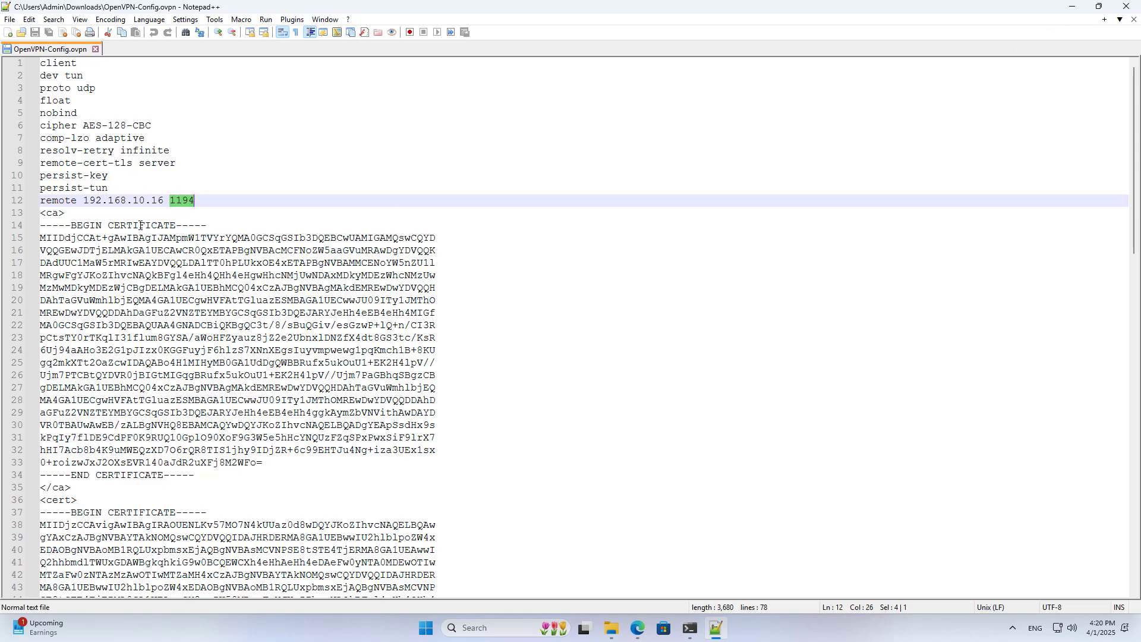
{"action": "left_click_drag", "start_coordinate": [164, 203], "coordinate": [78, 205]}
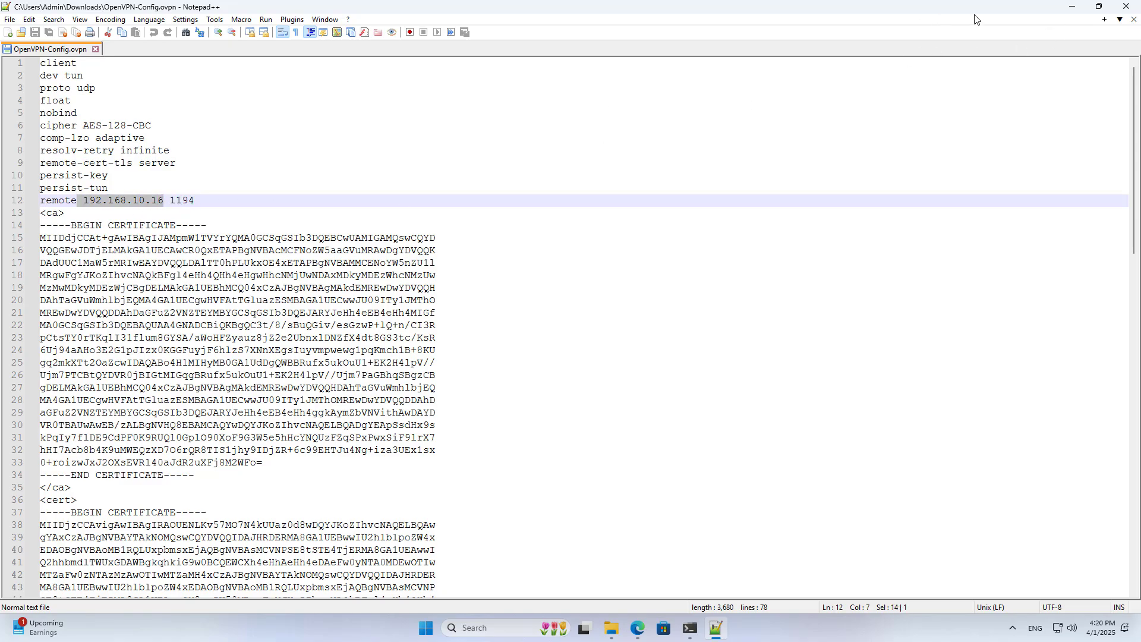
{"action": "left_click", "coordinate": [1070, 11]}
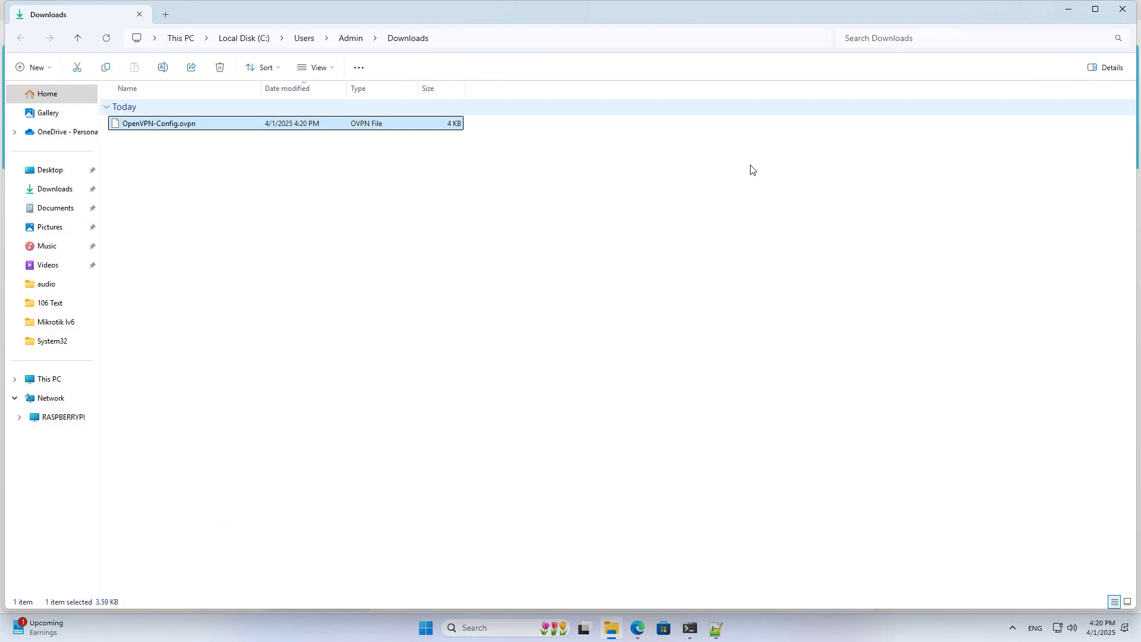
- Close Explorer and verify Internet IP 192.168.10.16 under Advanced > Network > Status
{"action": "left_click", "coordinate": [1131, 18]}
{"action": "left_click", "coordinate": [771, 266]}
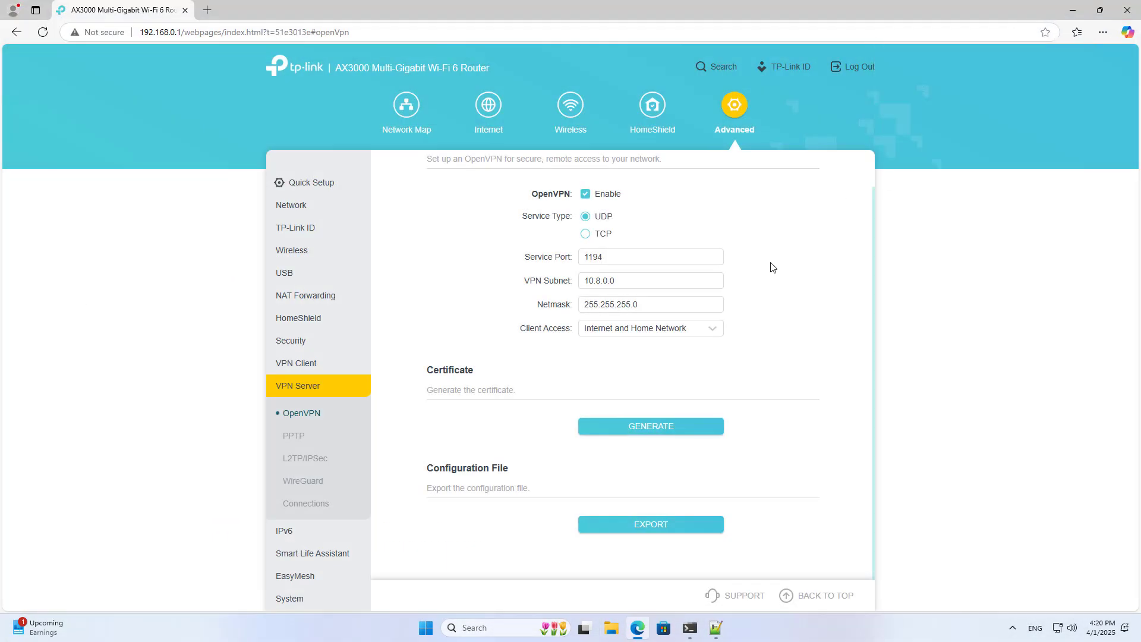
{"action": "left_click", "coordinate": [294, 207]}
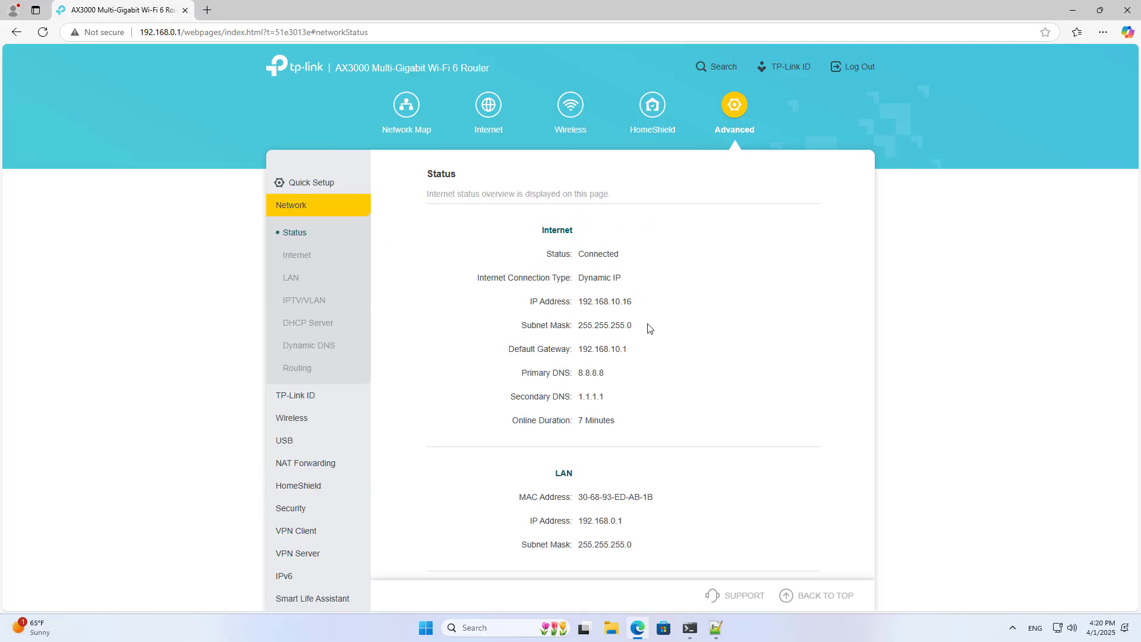
{"action": "left_click_drag", "start_coordinate": [640, 308], "coordinate": [525, 306]}
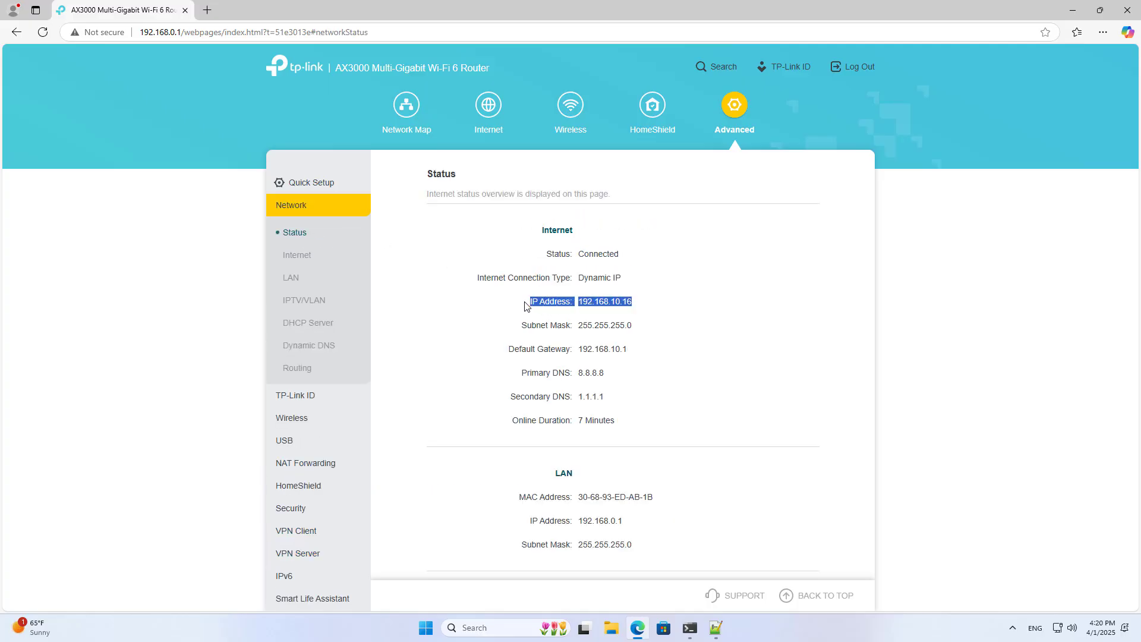
{"action": "left_click", "coordinate": [711, 349]}
- In a new tab, search 'openvpn client windows' and open the OpenVPN Connect for Windows page
{"action": "left_click", "coordinate": [206, 13]}
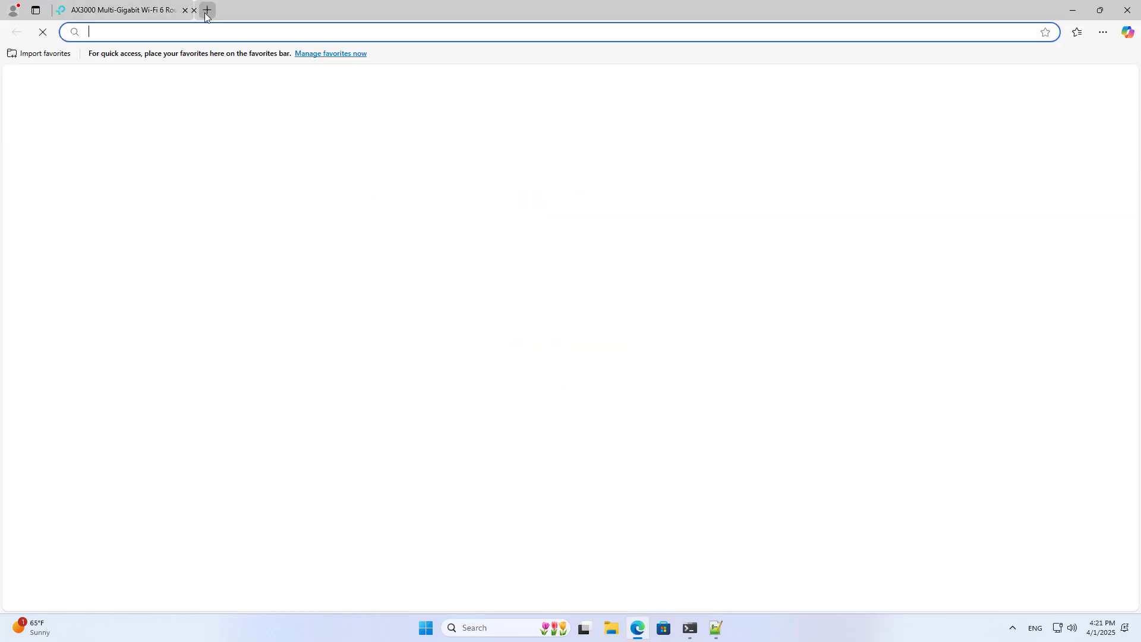
{"action": "type", "text": "ope"}
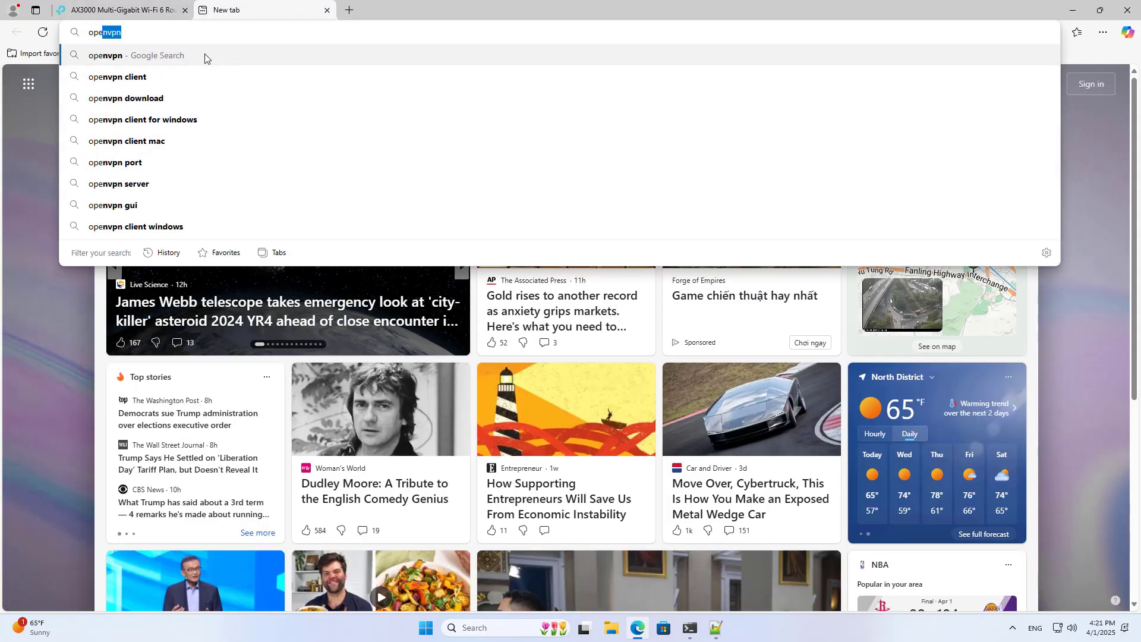
{"action": "type", "text": "nvpn c"}
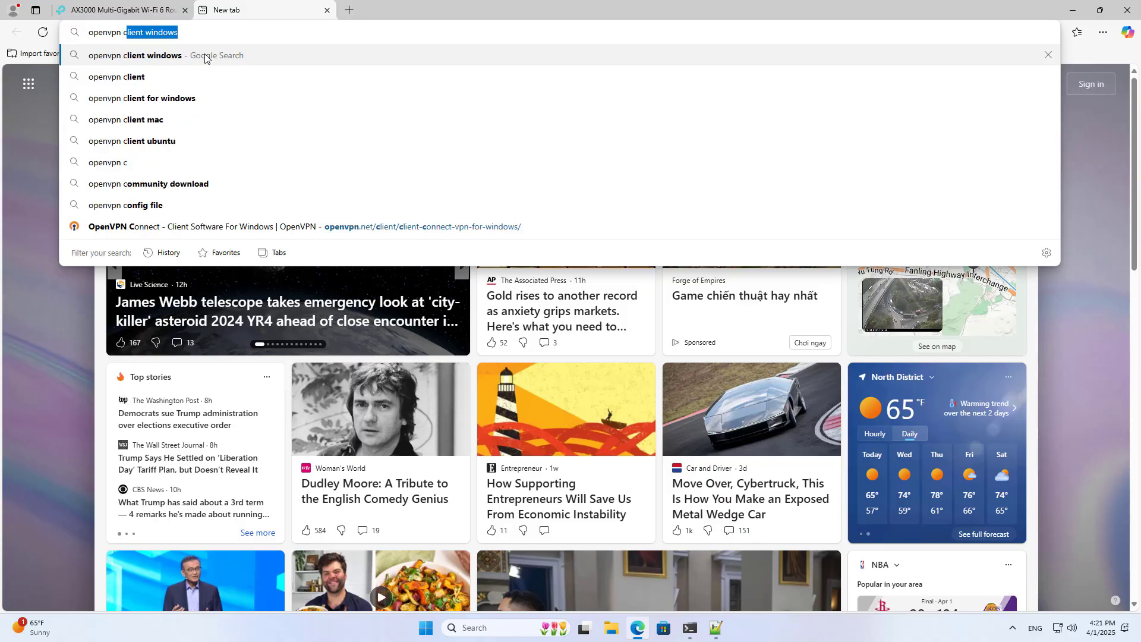
{"action": "left_click", "coordinate": [198, 60]}
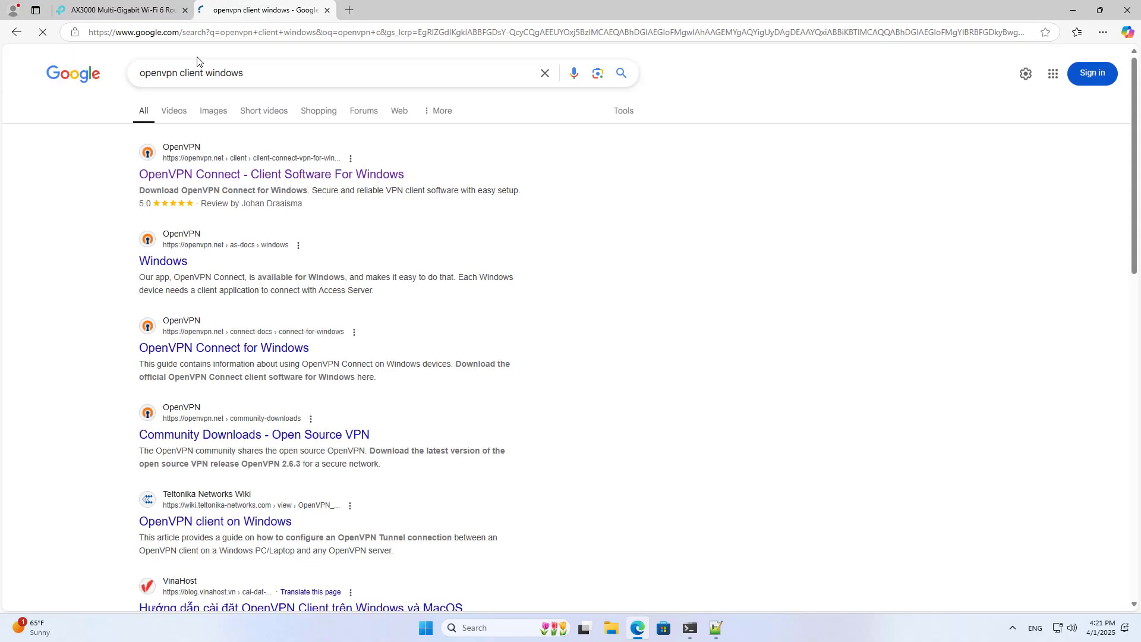
{"action": "left_click", "coordinate": [259, 174]}
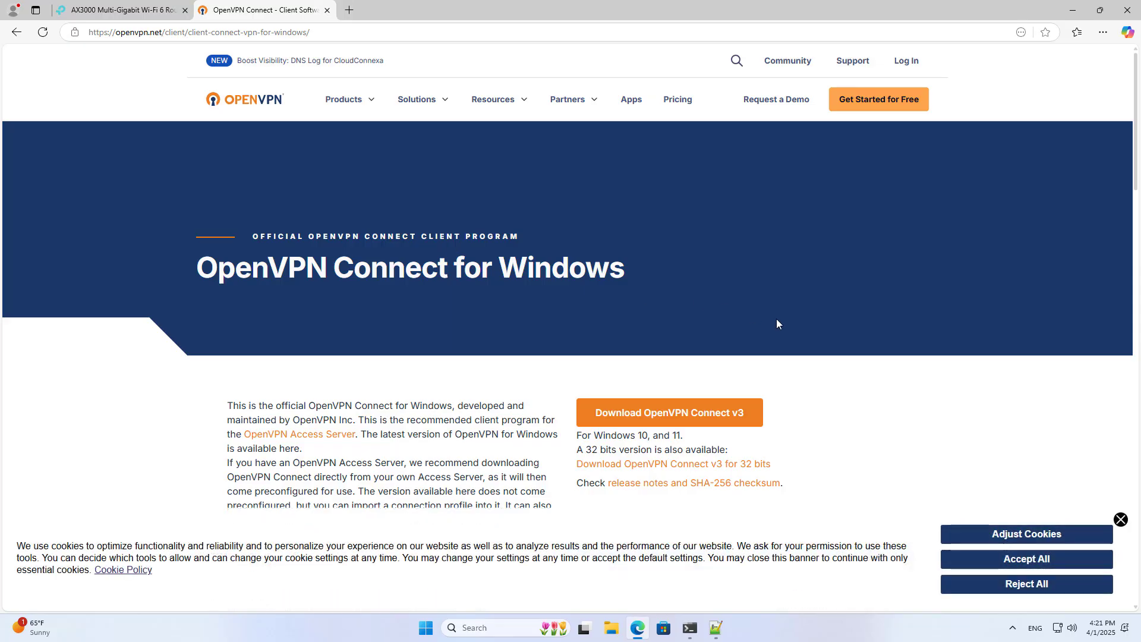
- Dismiss the cookie banner, download OpenVPN Connect v3, and show it in Downloads
{"action": "scroll", "coordinate": [775, 318], "scroll_direction": "down", "scroll_amount": 3}
{"action": "scroll", "coordinate": [771, 317], "scroll_direction": "up", "scroll_amount": 1}
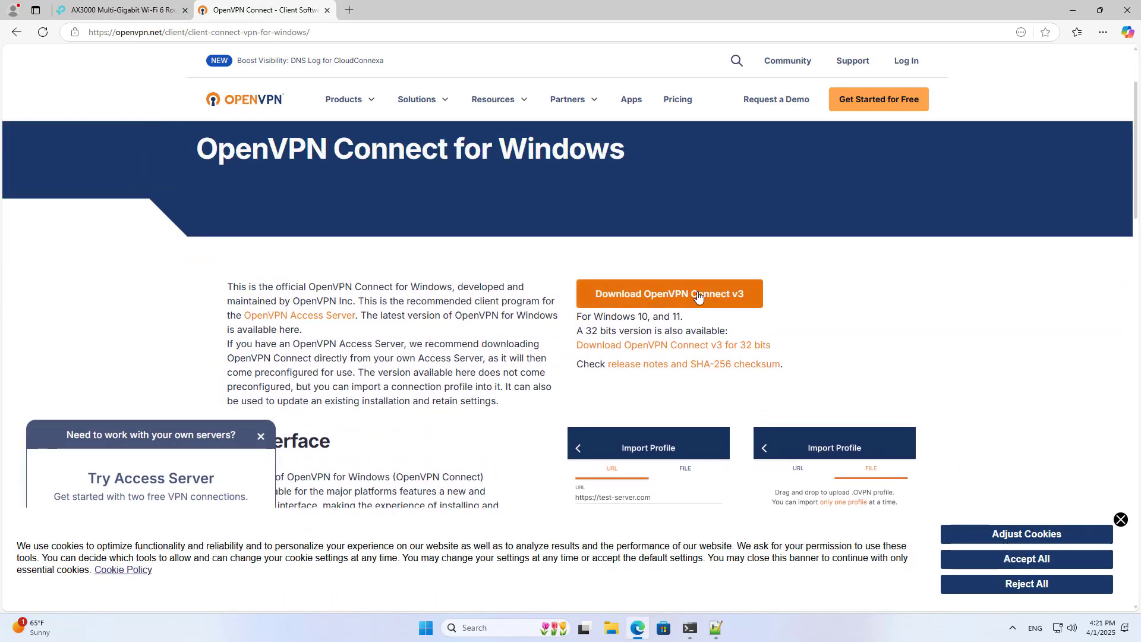
{"action": "left_click", "coordinate": [1121, 520]}
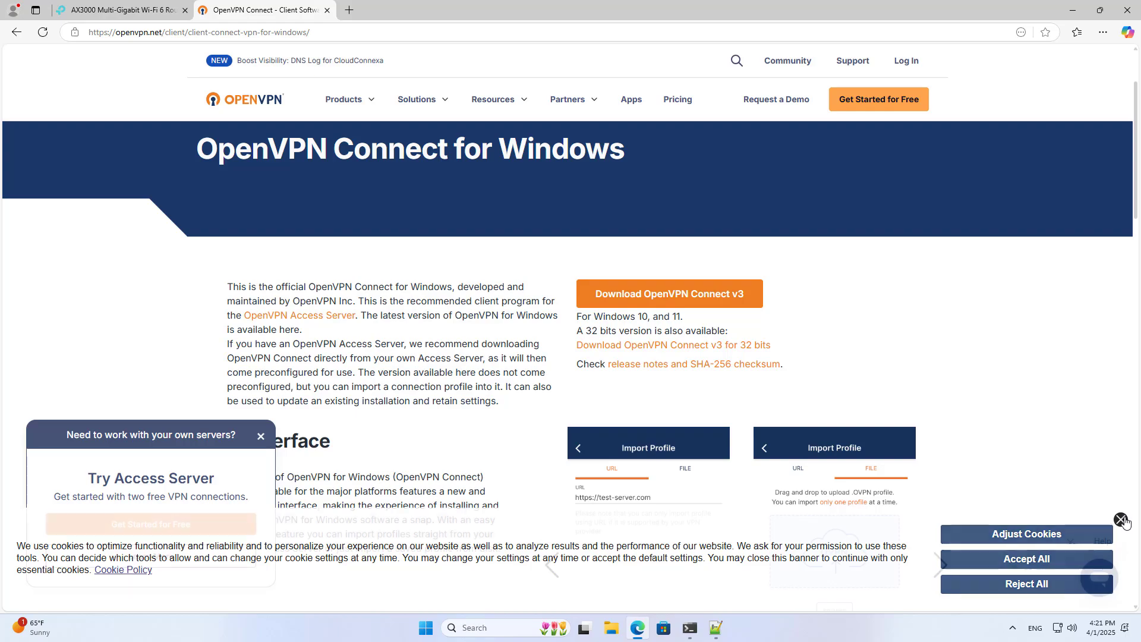
{"action": "left_click", "coordinate": [660, 299]}
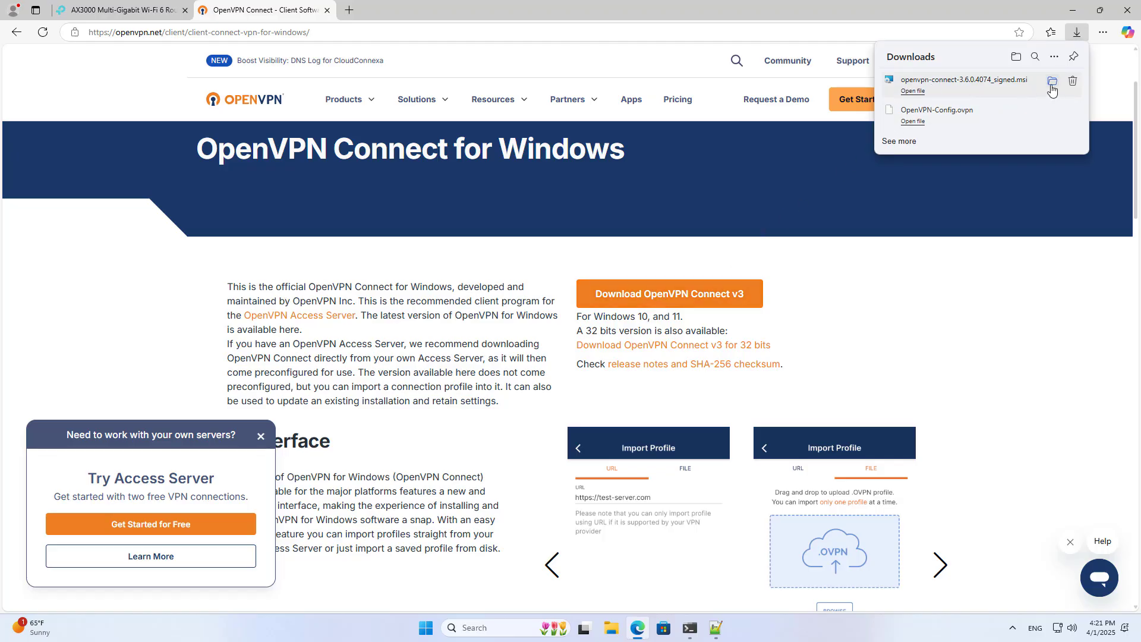
{"action": "left_click", "coordinate": [1052, 82]}
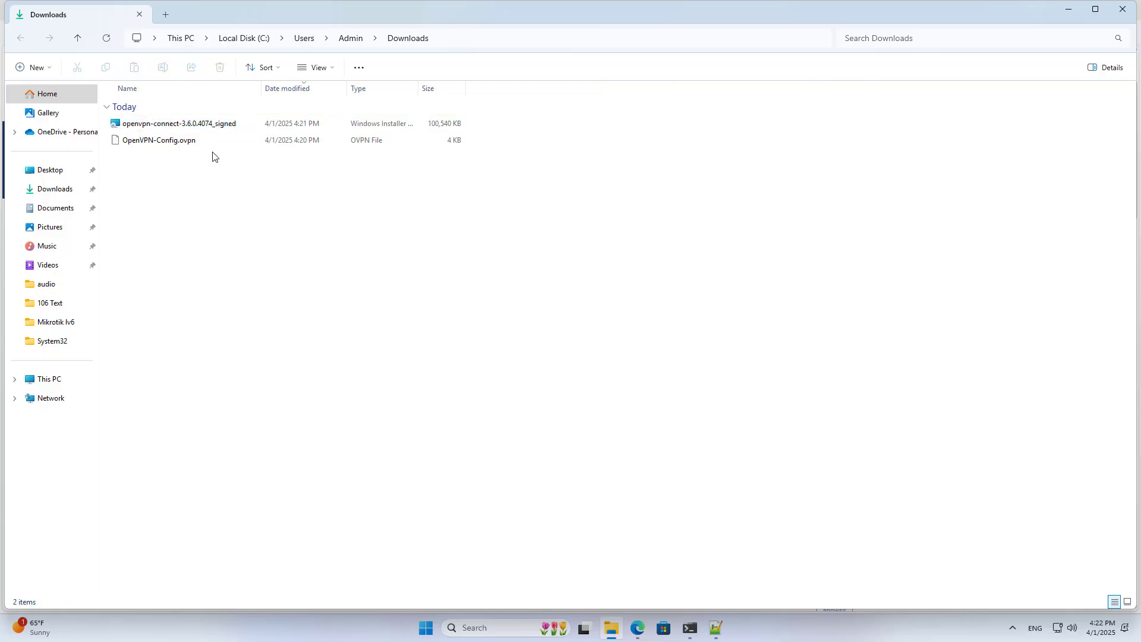
- Run openvpn-connect-3.6.0.4074_signed.msi, accept the license, and complete the installation
{"action": "double_click", "coordinate": [176, 124]}
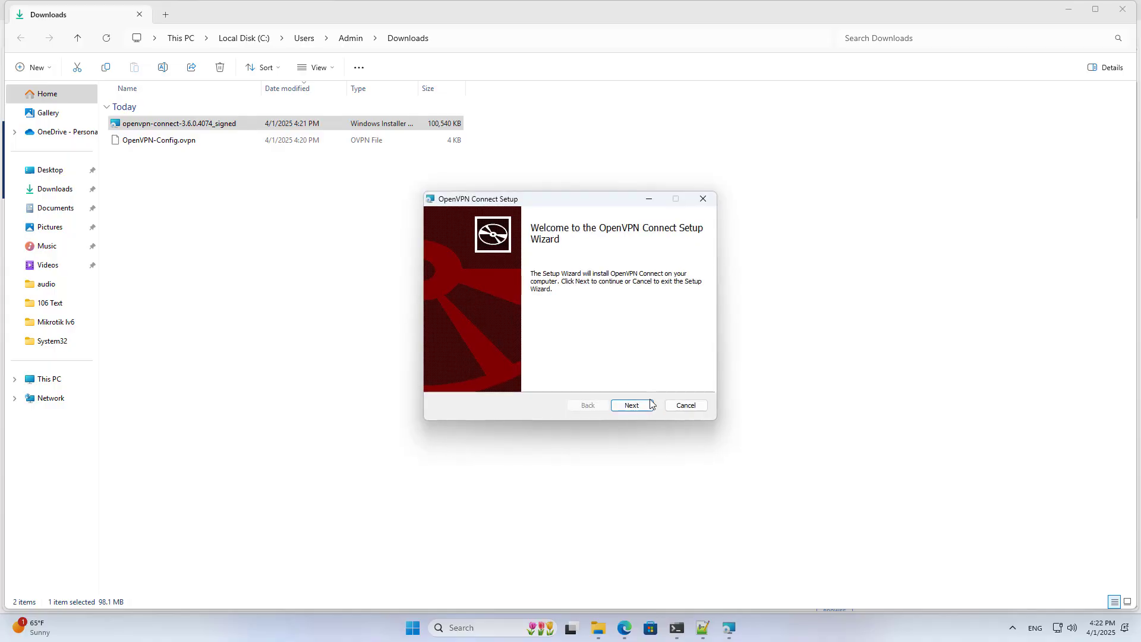
{"action": "left_click", "coordinate": [636, 410]}
{"action": "left_click", "coordinate": [539, 379]}
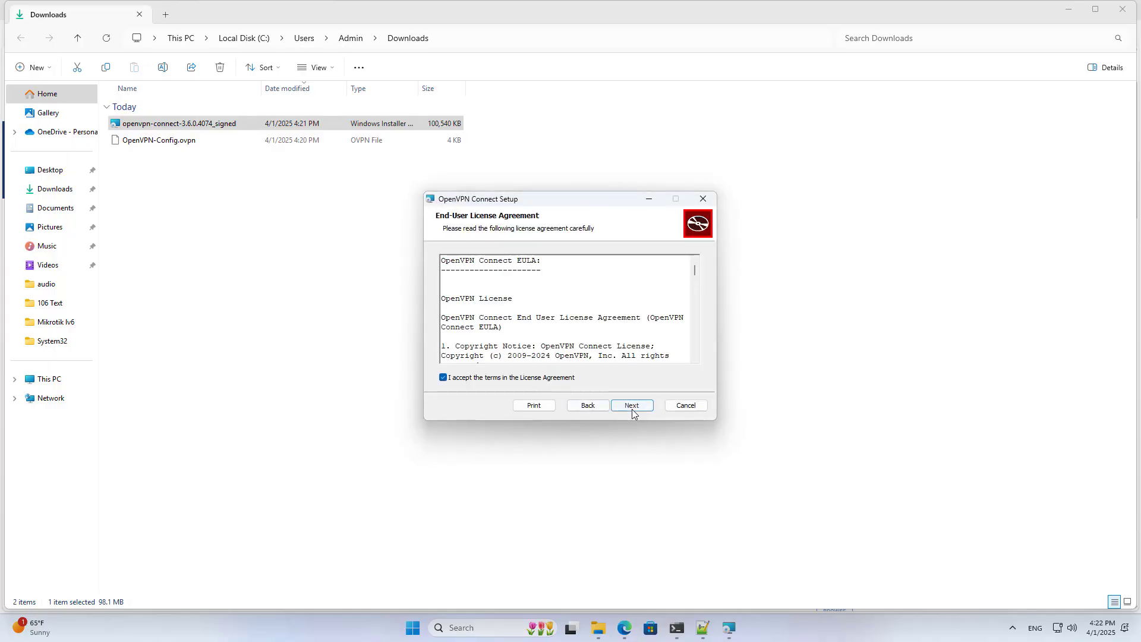
{"action": "left_click", "coordinate": [632, 409]}
{"action": "left_click", "coordinate": [632, 408]}
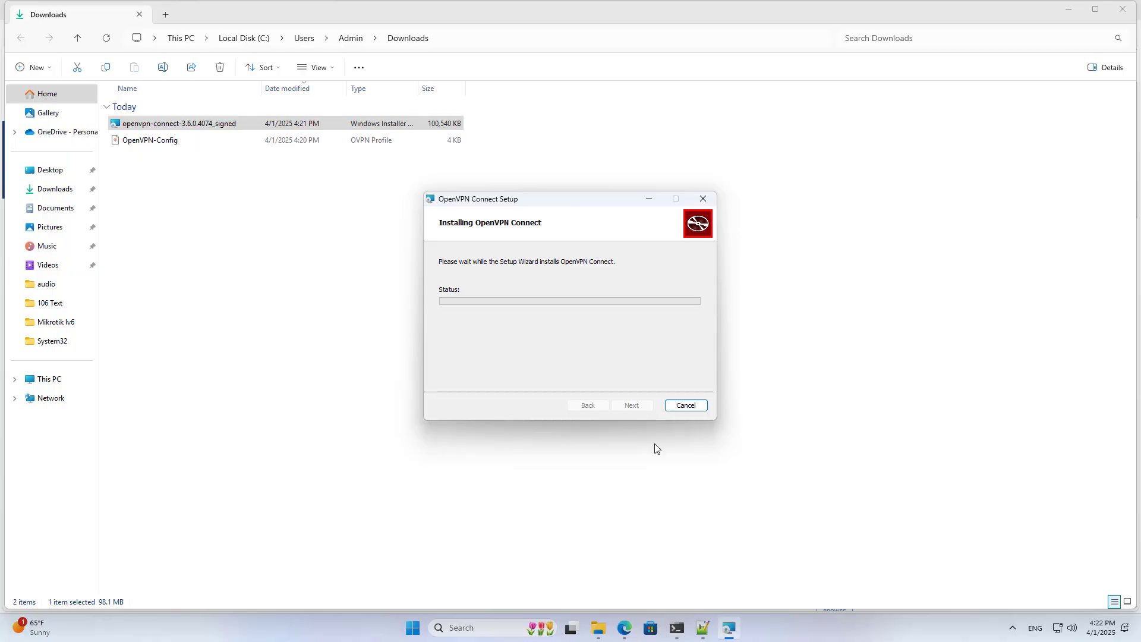
{"action": "left_click", "coordinate": [634, 405]}
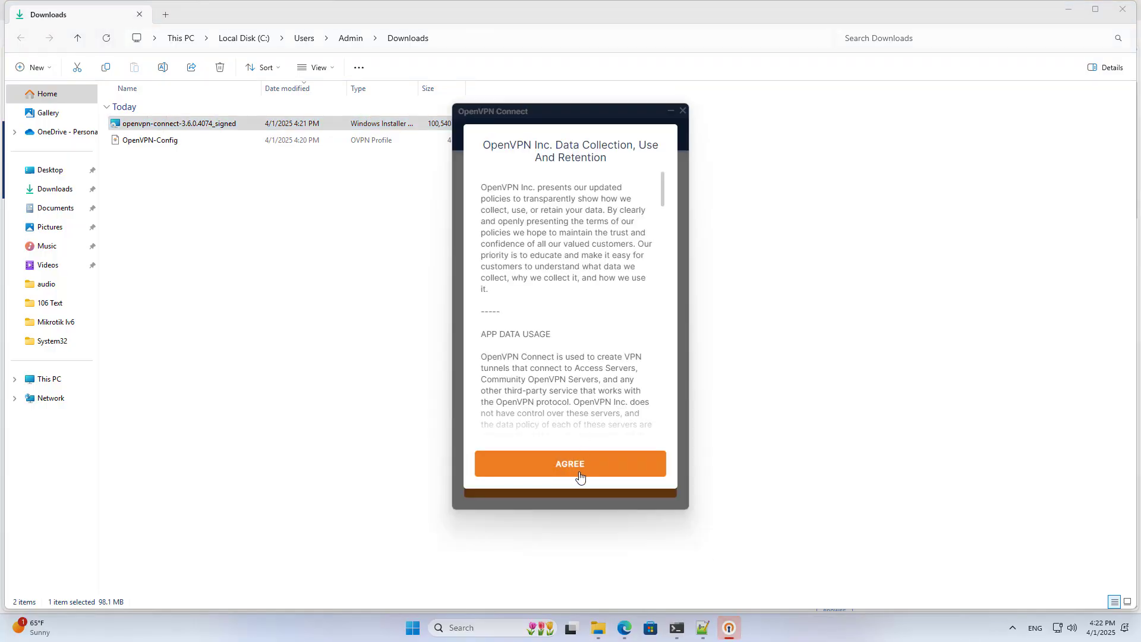
- Accept the data policy, import the OpenVPN-Config file, and rename the profile to 'local'
{"action": "left_click", "coordinate": [575, 467]}
{"action": "left_click_drag", "start_coordinate": [573, 113], "coordinate": [767, 110]}
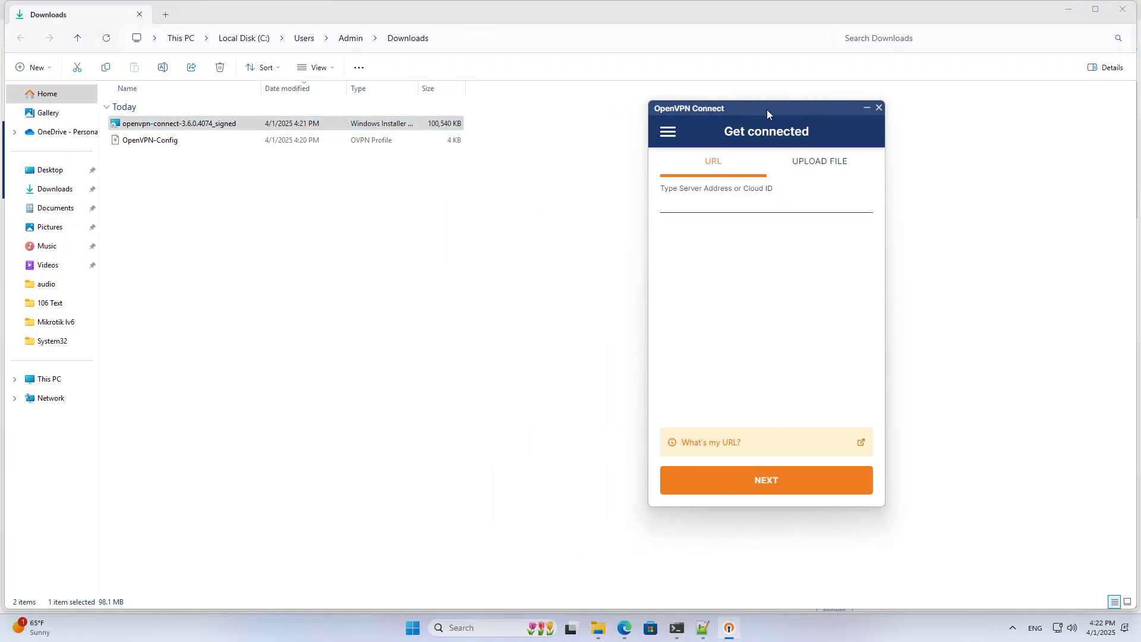
{"action": "left_click", "coordinate": [831, 165]}
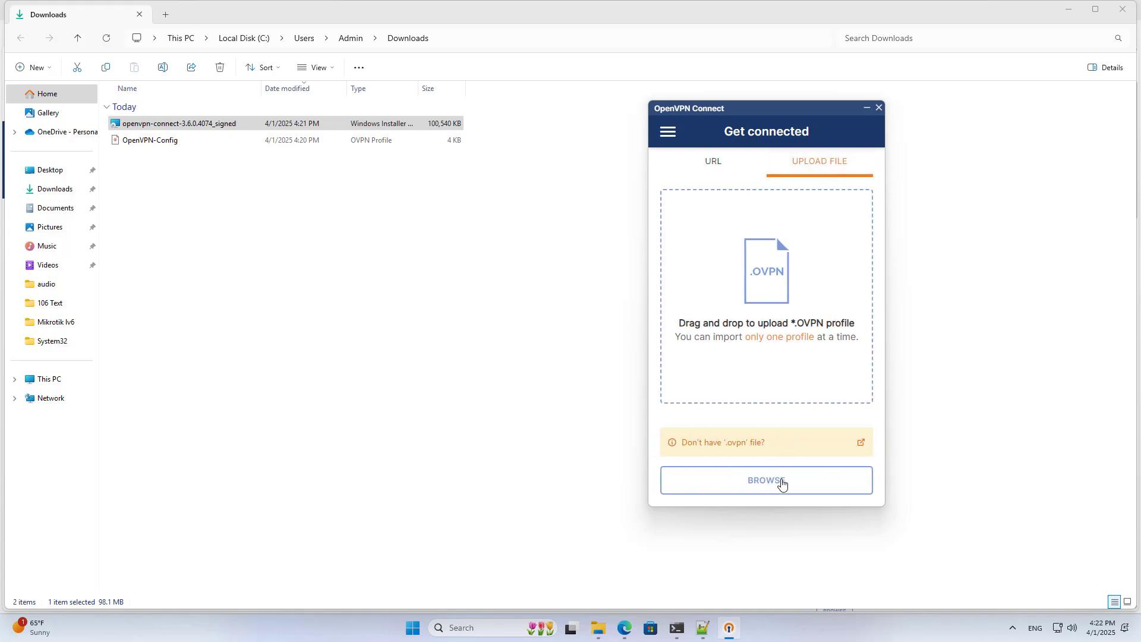
{"action": "left_click", "coordinate": [776, 479]}
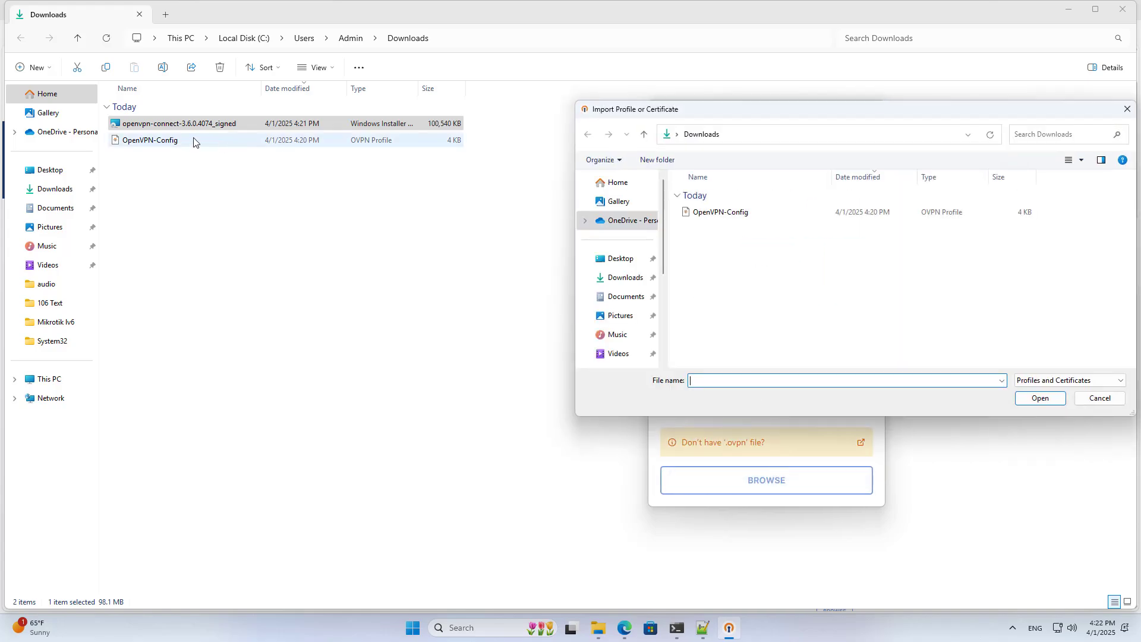
{"action": "left_click", "coordinate": [730, 213]}
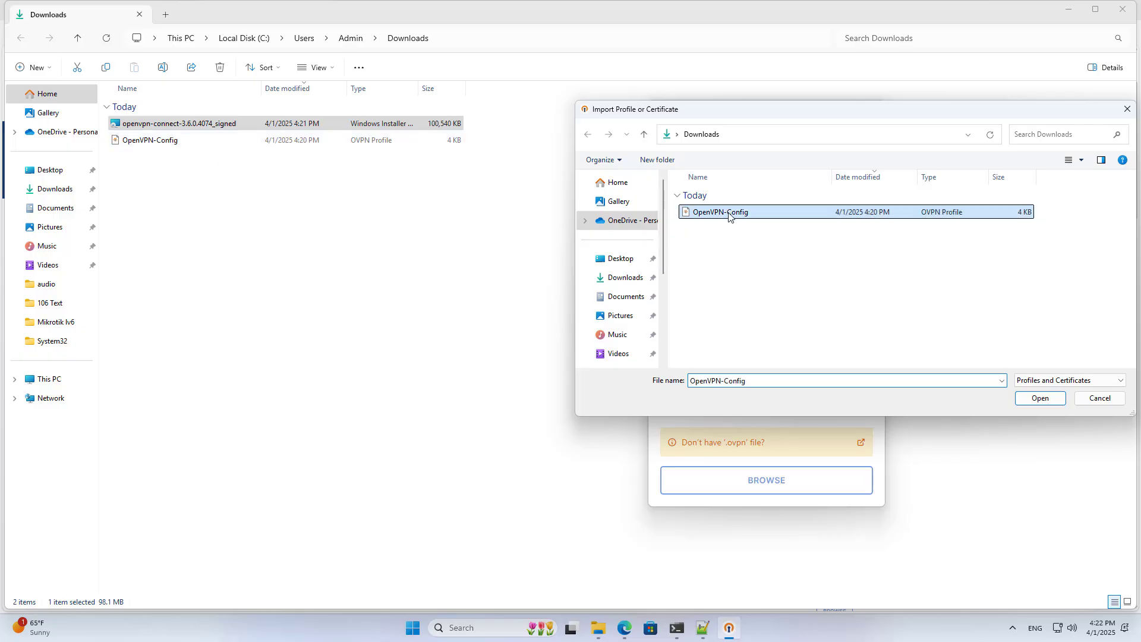
{"action": "left_click", "coordinate": [1040, 398]}
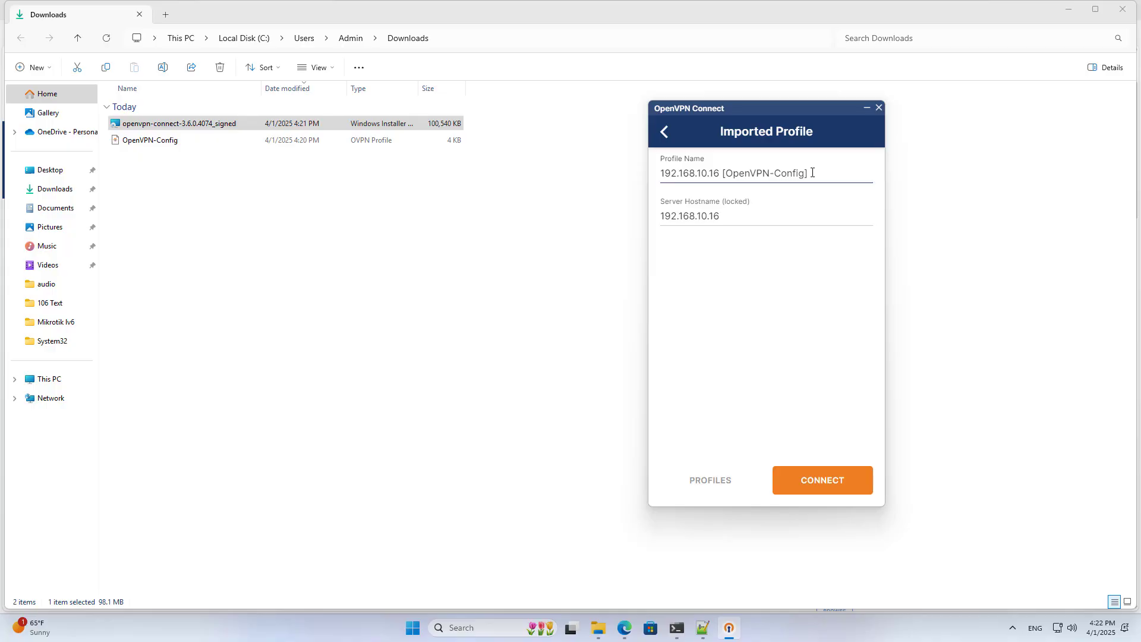
{"action": "left_click_drag", "start_coordinate": [812, 172], "coordinate": [653, 177]}
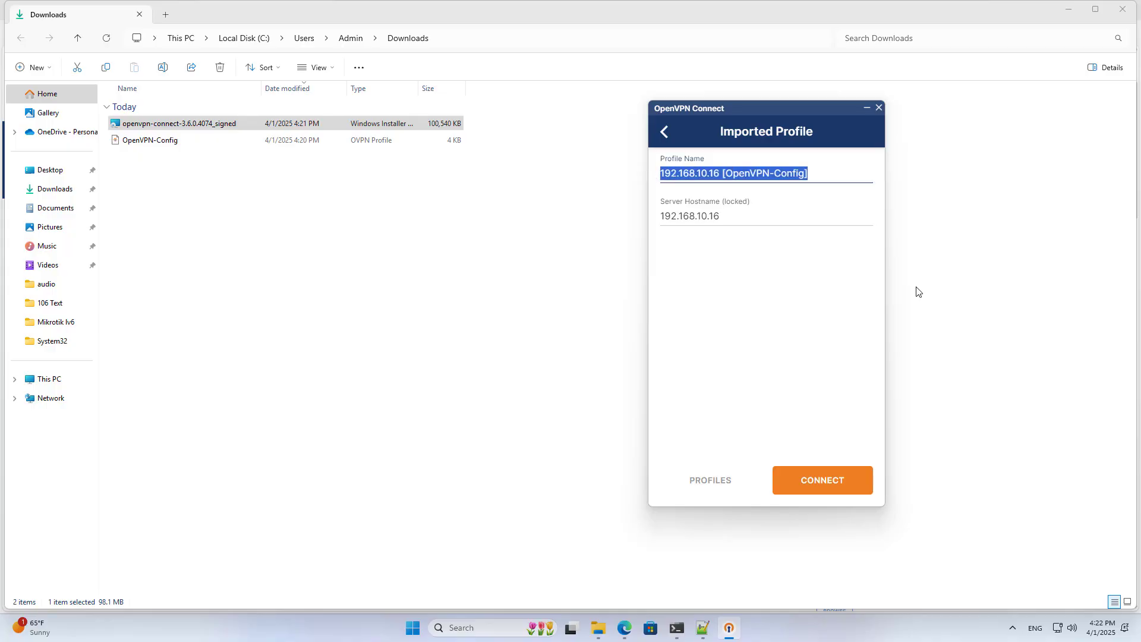
{"action": "type", "text": "local"}
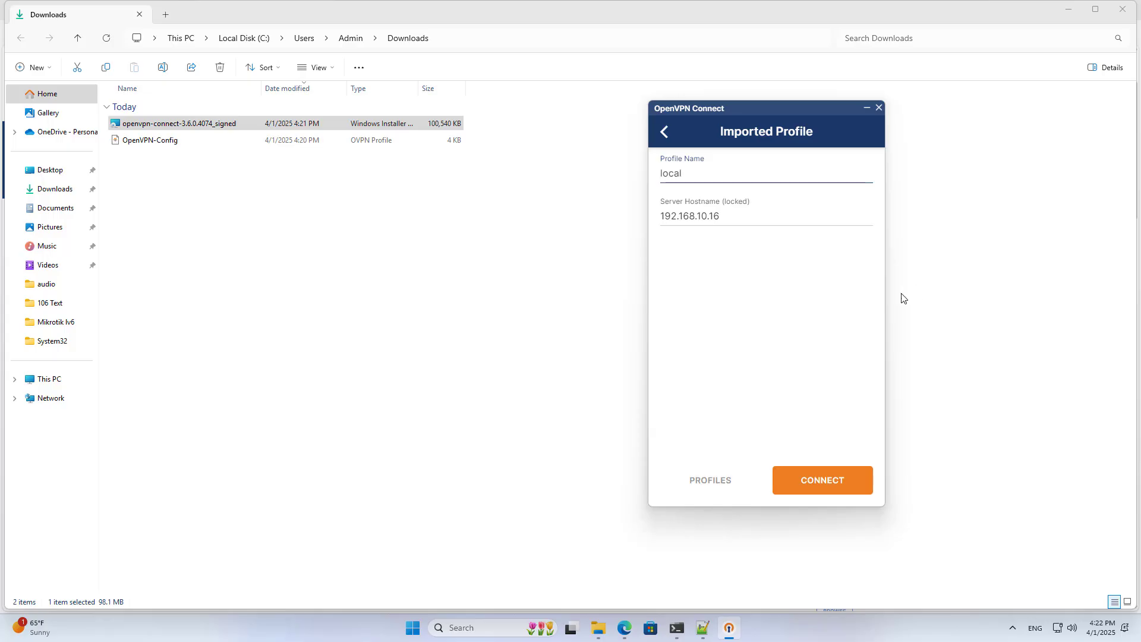
- Close the Downloads window, then start and cancel the local OpenVPN profile connection
{"action": "left_click", "coordinate": [1121, 11]}
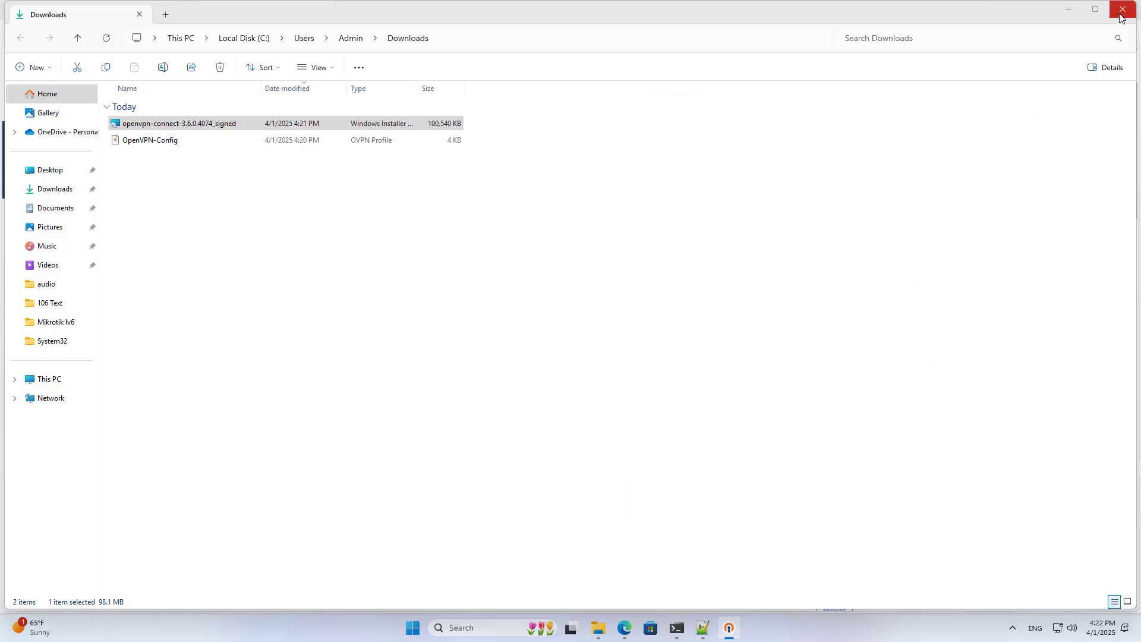
{"action": "left_click", "coordinate": [1079, 10]}
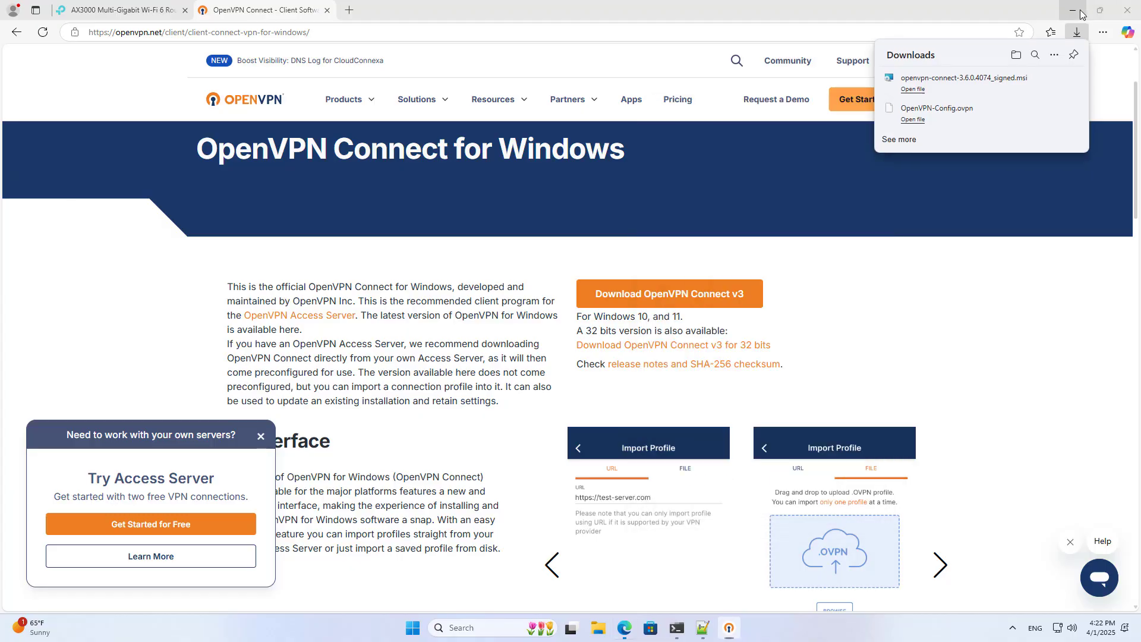
{"action": "left_click", "coordinate": [838, 479]}
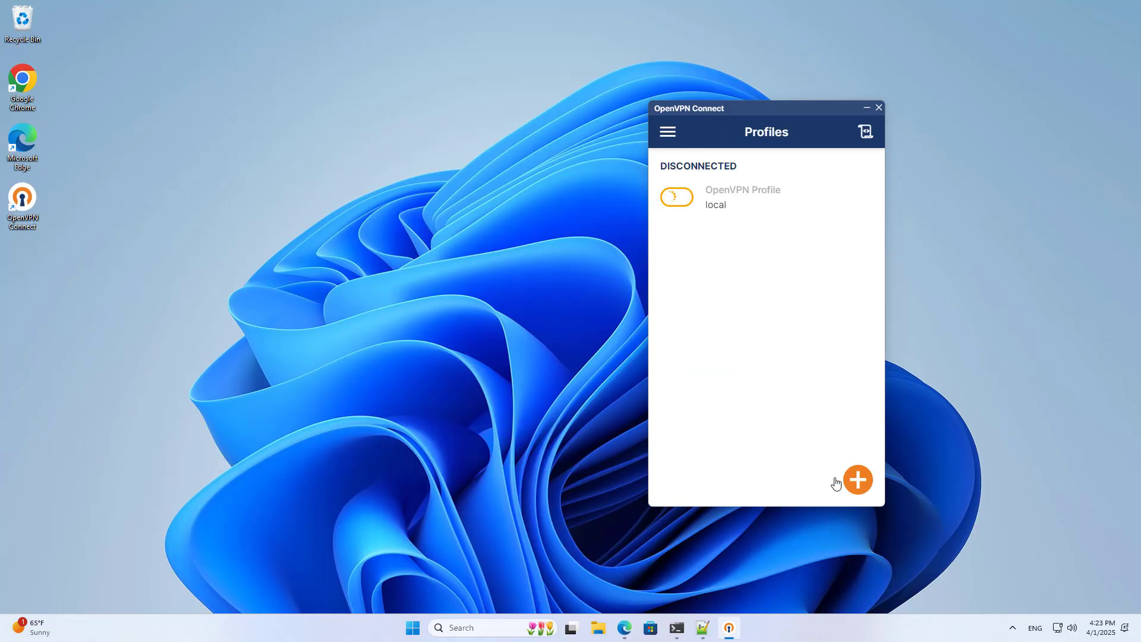
{"action": "left_click", "coordinate": [684, 200]}
{"action": "left_click", "coordinate": [759, 355]}
- Join the NETVN Wi-Fi network from Quick Settings, entering its password
{"action": "left_click", "coordinate": [1061, 628]}
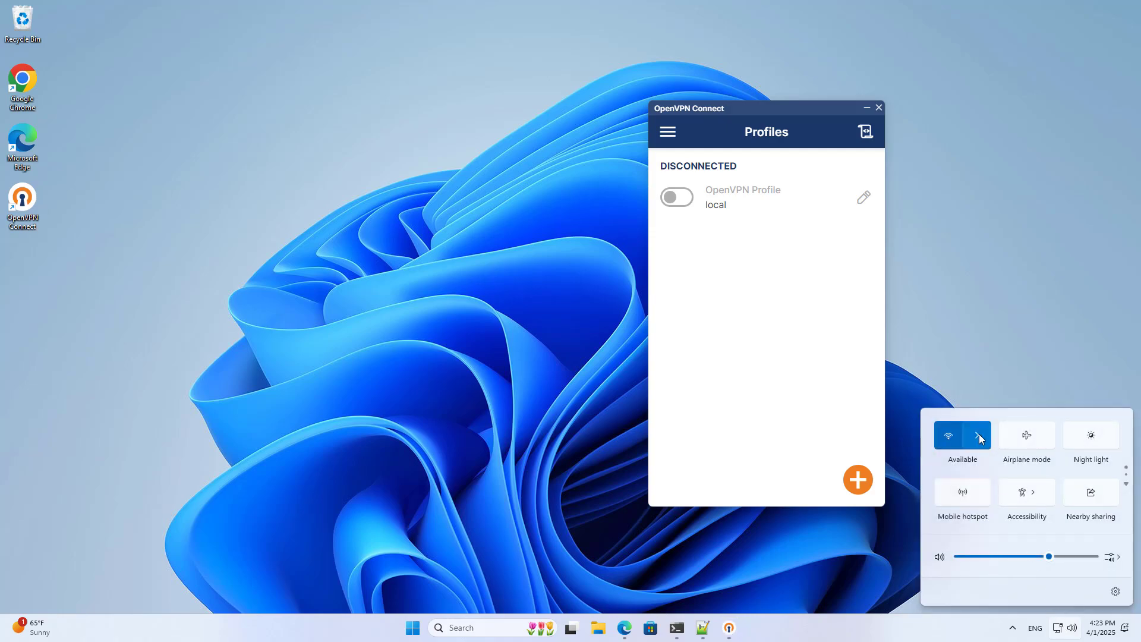
{"action": "left_click", "coordinate": [979, 435]}
{"action": "left_click", "coordinate": [987, 447]}
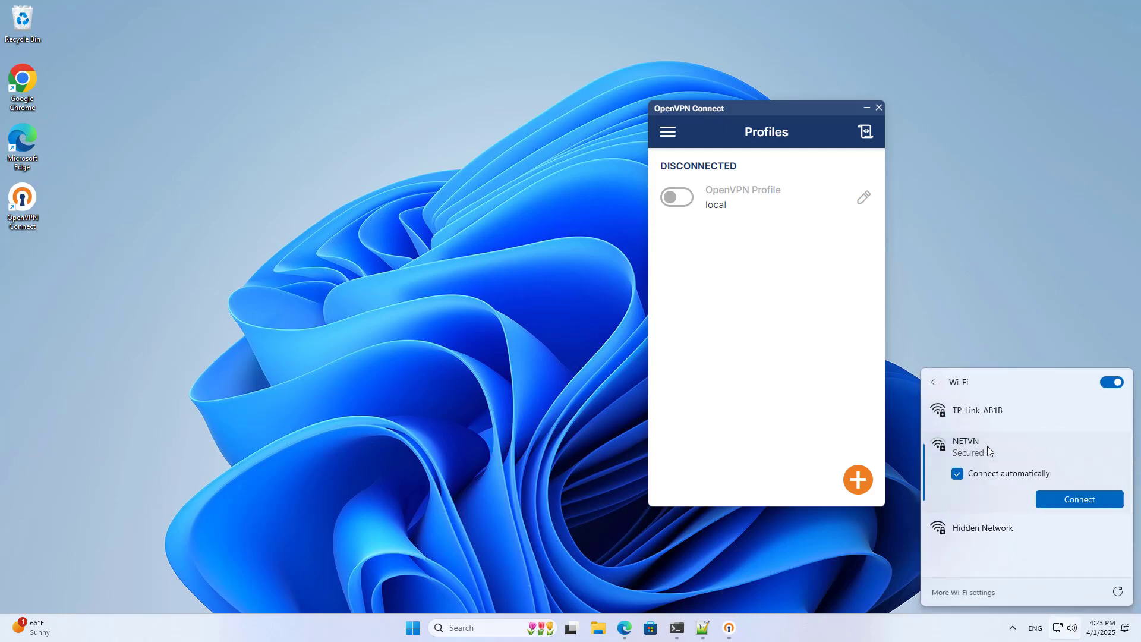
{"action": "left_click", "coordinate": [1065, 501]}
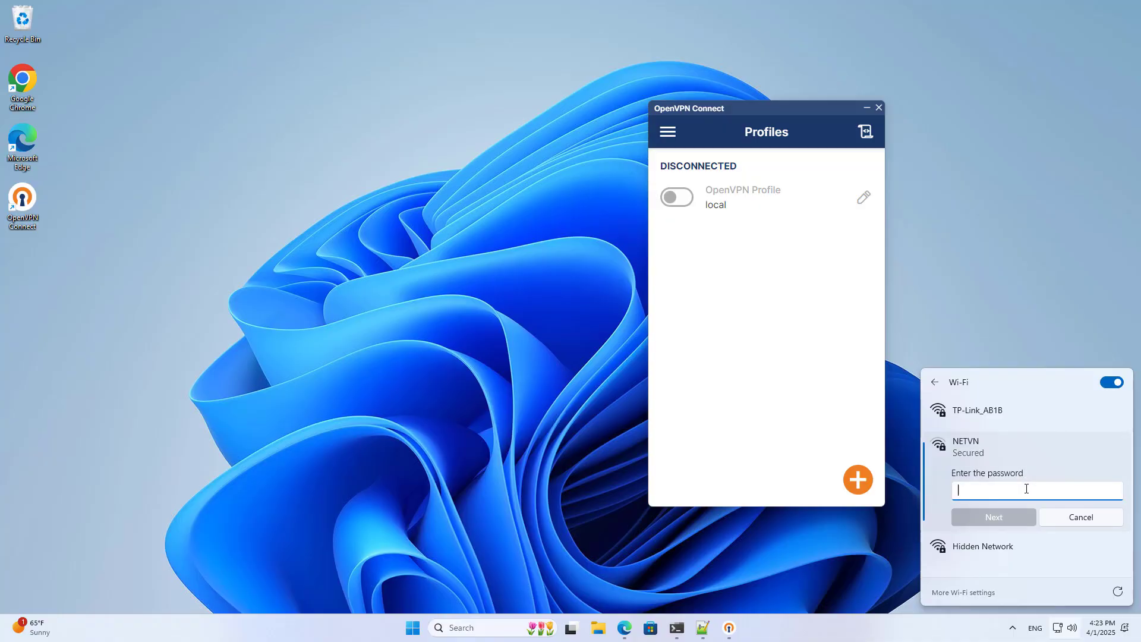
{"action": "type", "text": "••••"}
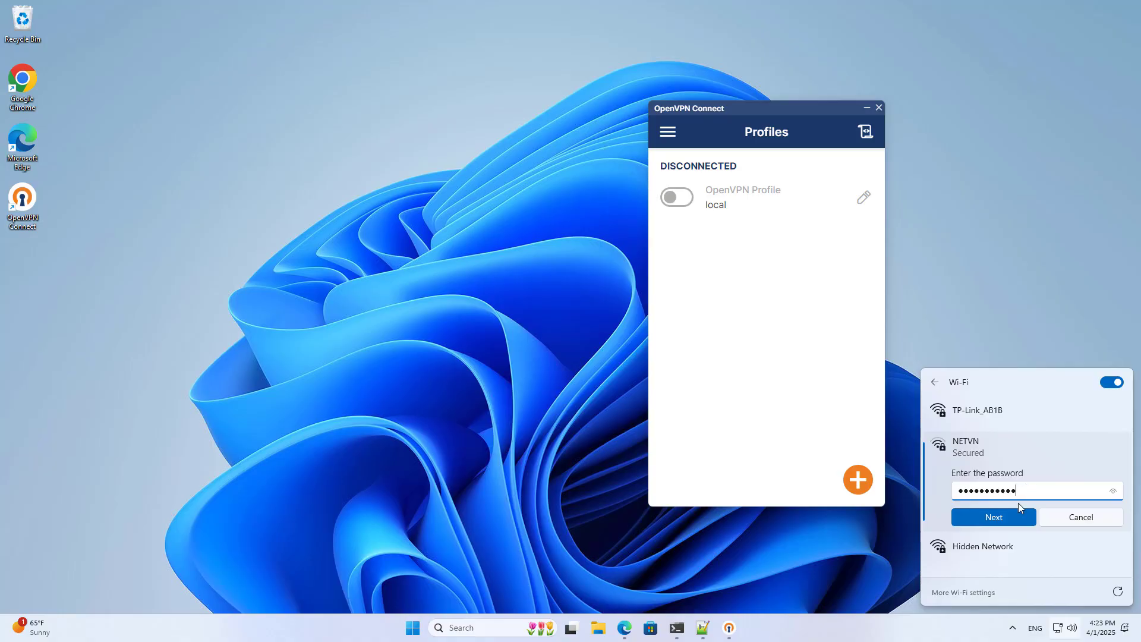
{"action": "left_click", "coordinate": [1015, 512]}
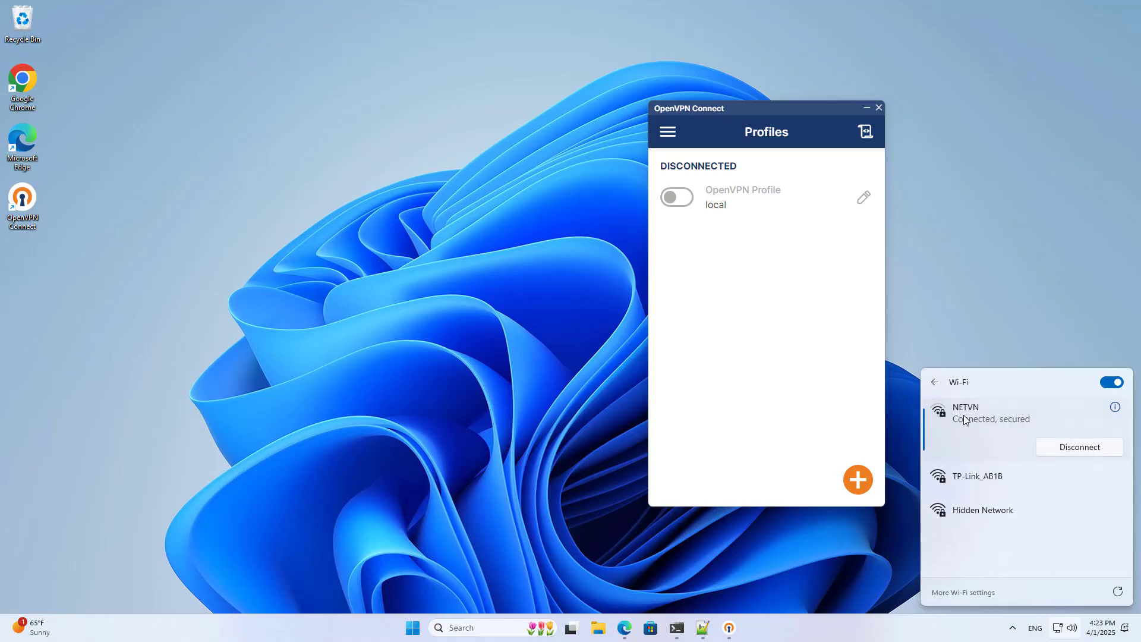
- Open Network Connections with ncpa.cpl and disable the Ethernet adapter
{"action": "left_click", "coordinate": [495, 628]}
{"action": "type", "text": "ncp"}
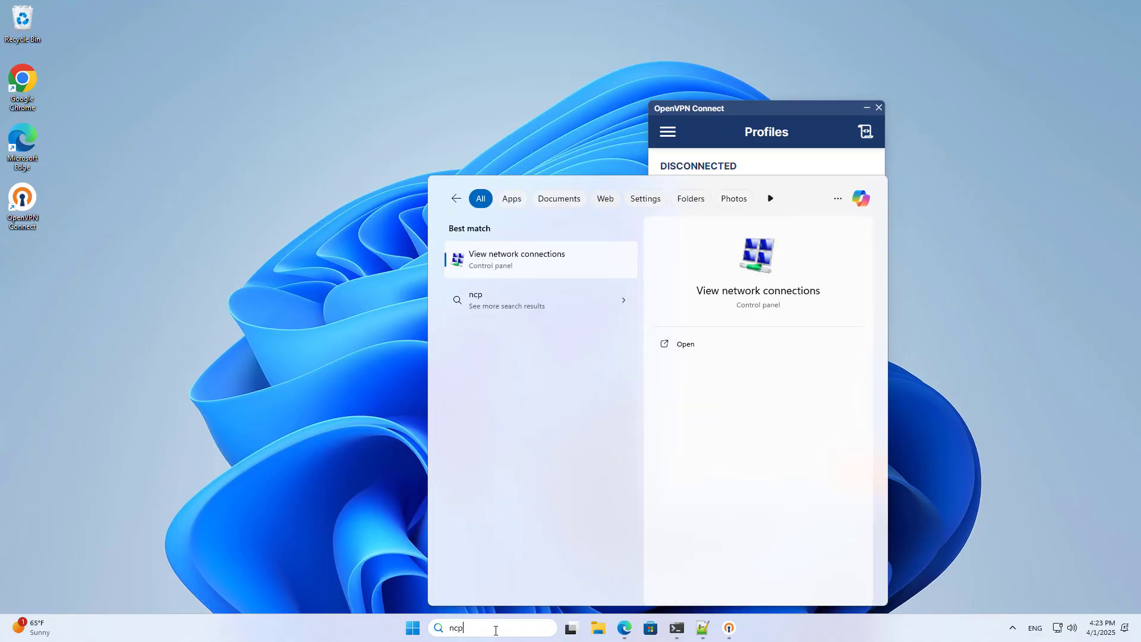
{"action": "type", "text": "a.cpl"}
{"action": "key", "text": "Return"}
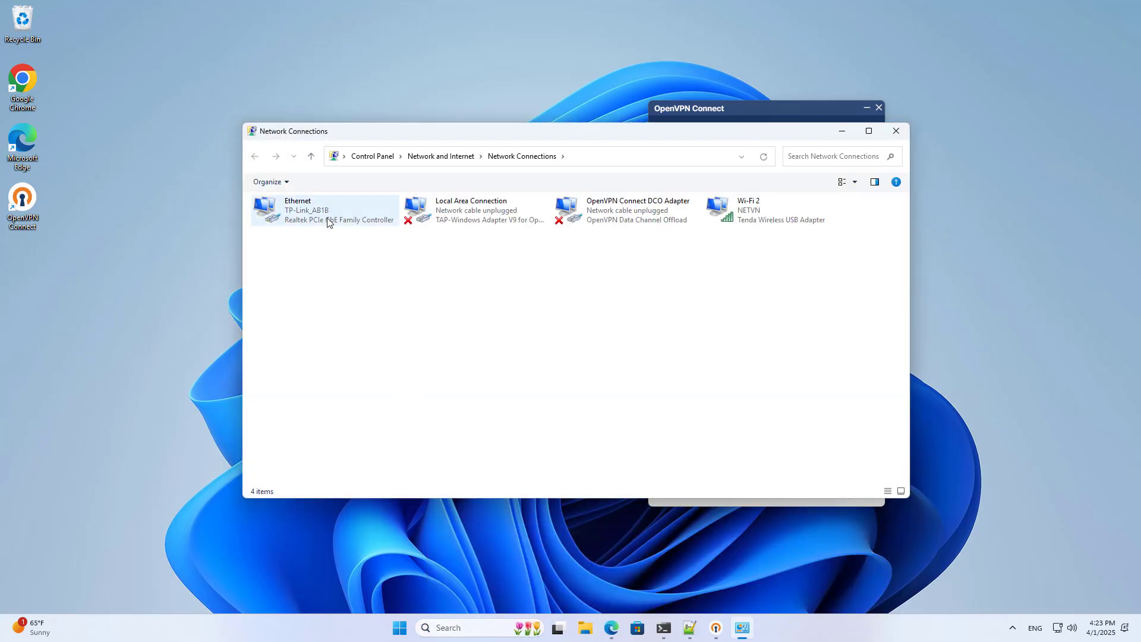
{"action": "right_click", "coordinate": [327, 221]}
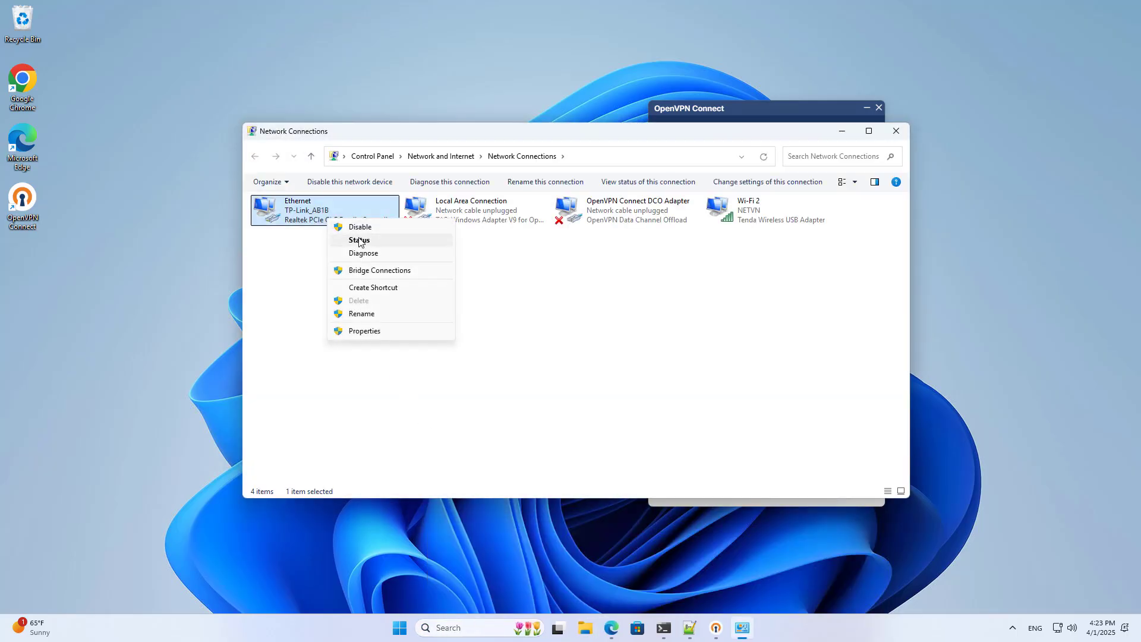
{"action": "left_click", "coordinate": [361, 230]}
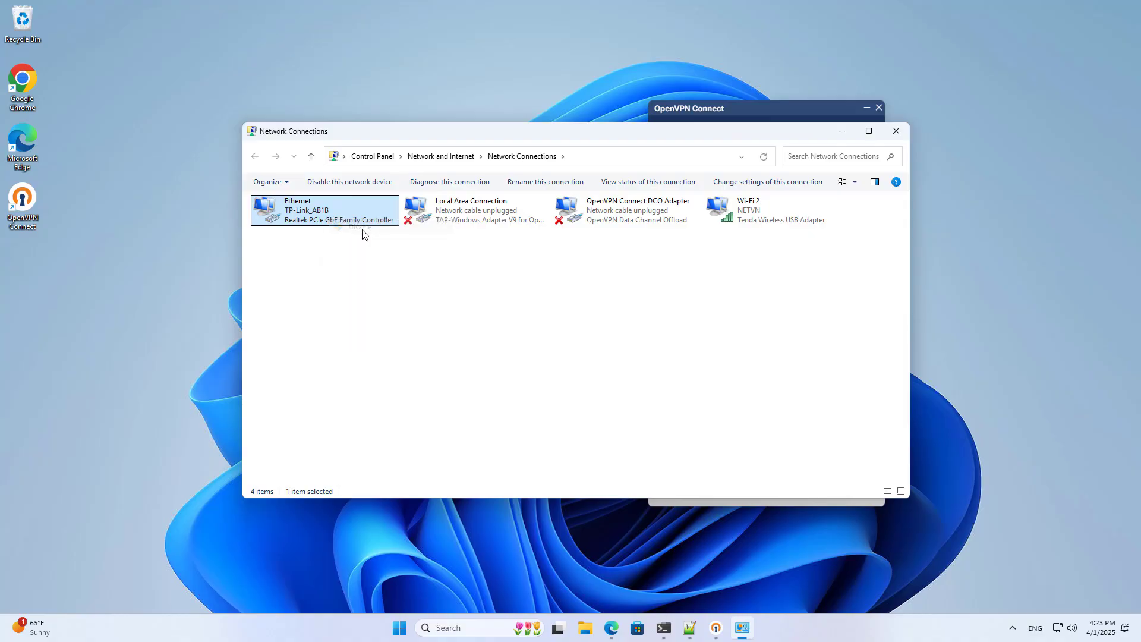
{"action": "left_click", "coordinate": [752, 221]}
- Connect the OpenVPN local profile and check the Local Area Connection 2 TAP adapter
{"action": "left_click_drag", "start_coordinate": [720, 138], "coordinate": [562, 146]}
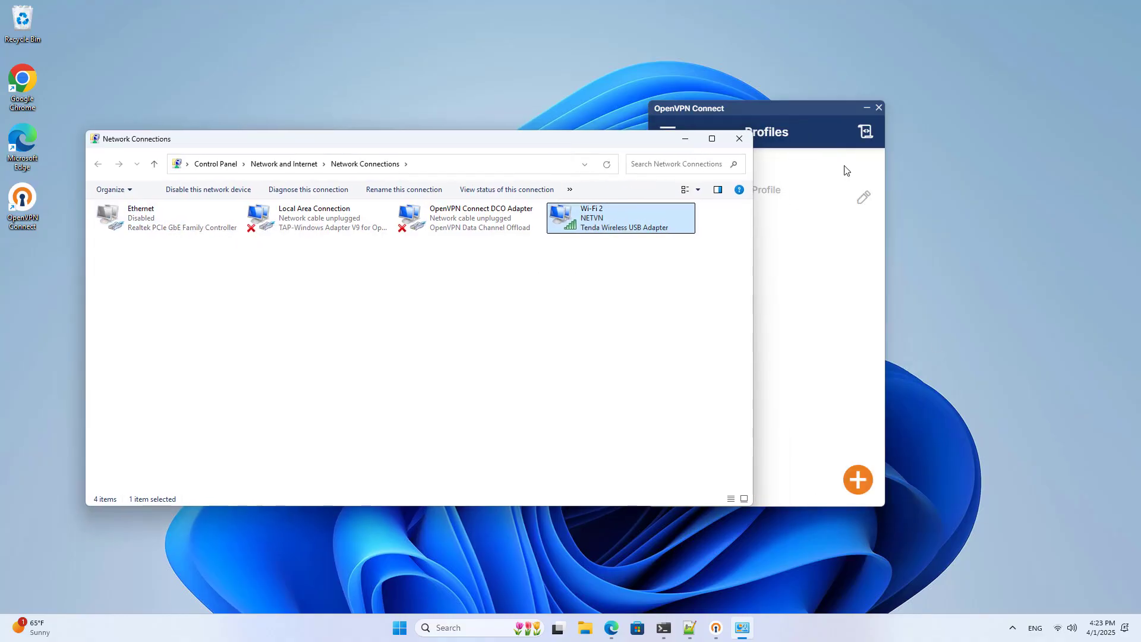
{"action": "left_click_drag", "start_coordinate": [779, 112], "coordinate": [912, 113]}
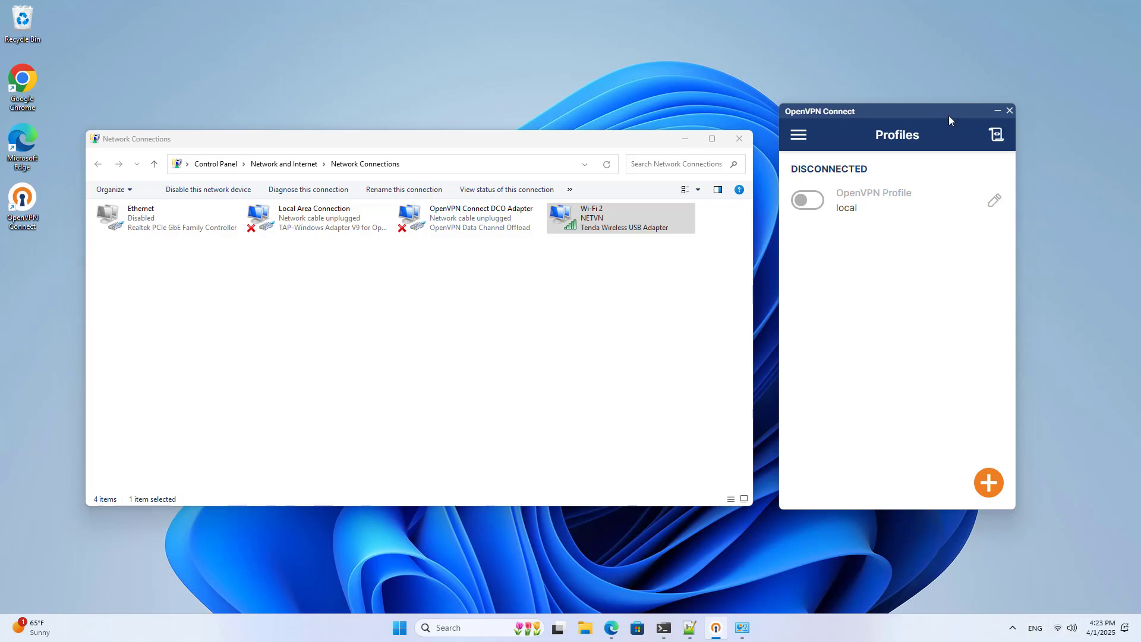
{"action": "left_click", "coordinate": [808, 200]}
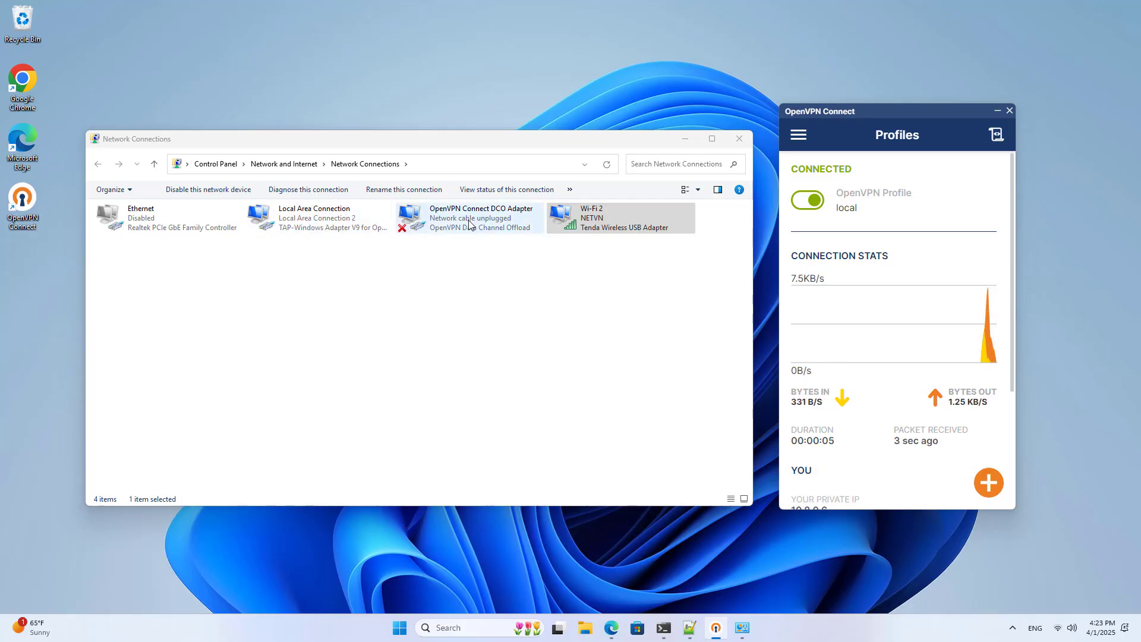
{"action": "left_click", "coordinate": [356, 221]}
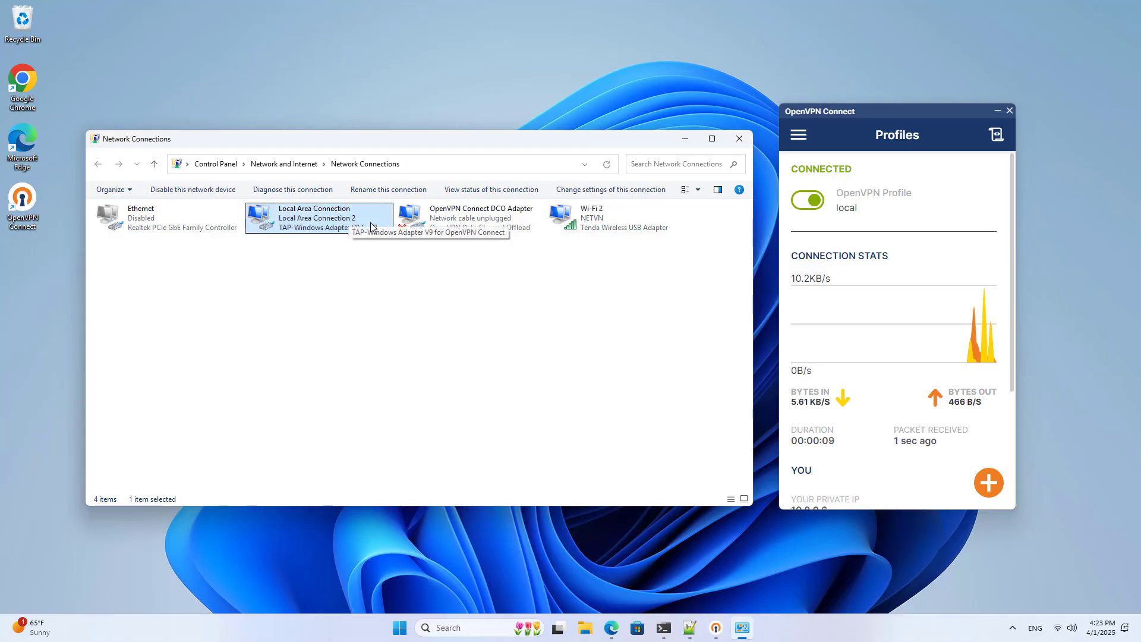
- Run ipconfig and confirm VPN address 10.8.0.6 and Wi-Fi address 192.168.10.15
{"action": "left_click", "coordinate": [663, 627]}
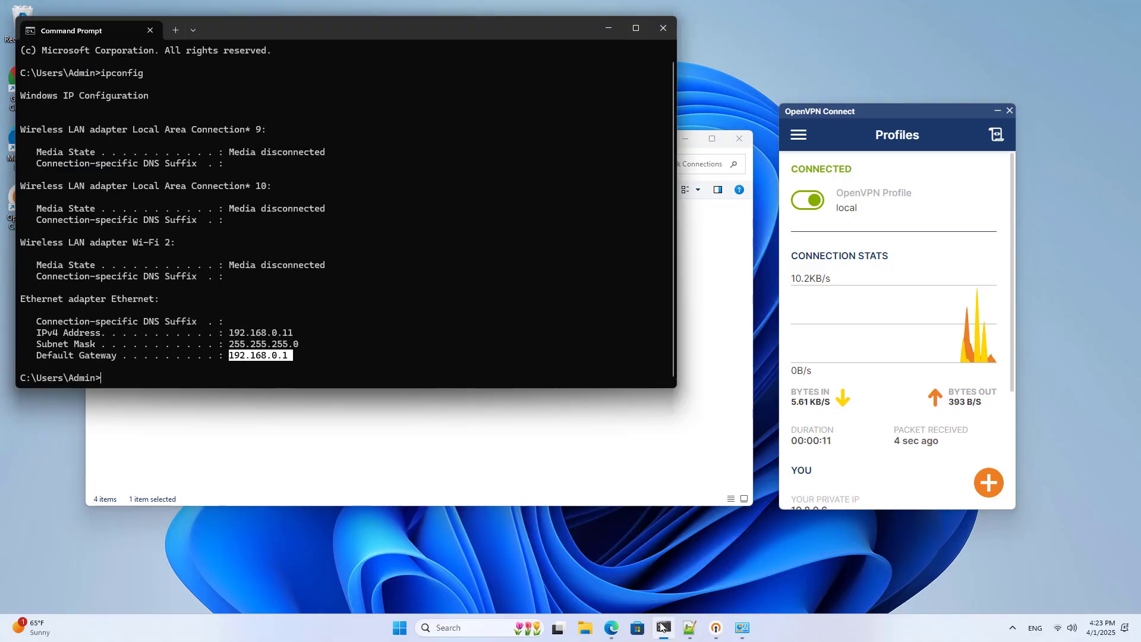
{"action": "left_click", "coordinate": [486, 375]}
{"action": "type", "text": "ipc"}
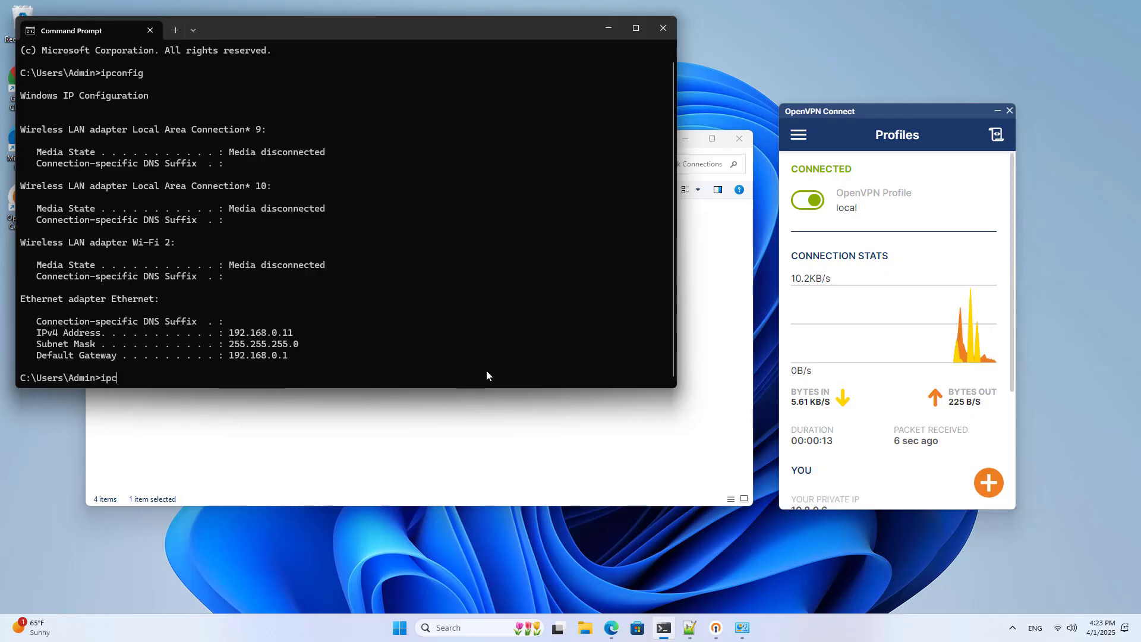
{"action": "type", "text": "onfig"}
{"action": "key", "text": "Return"}
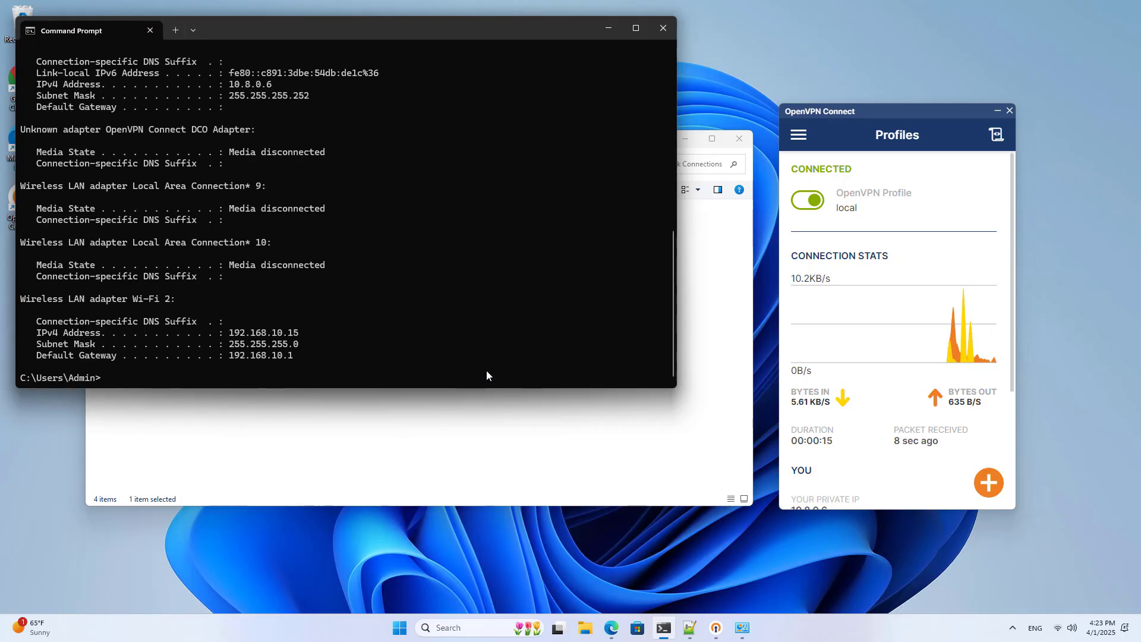
{"action": "left_click_drag", "start_coordinate": [272, 85], "coordinate": [232, 90]}
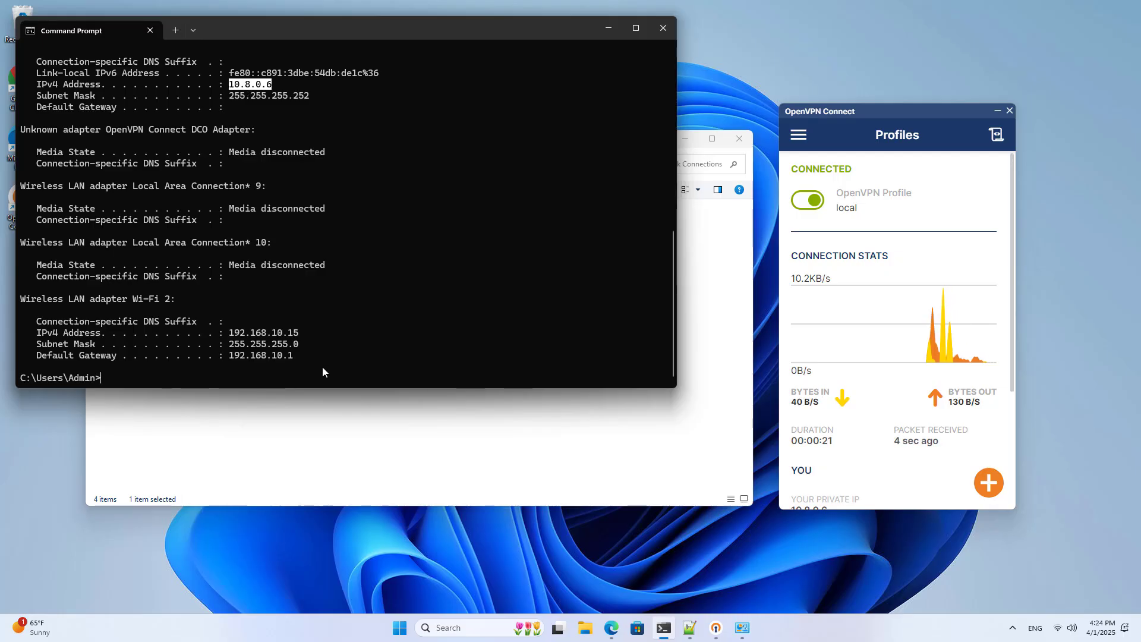
{"action": "left_click_drag", "start_coordinate": [298, 333], "coordinate": [232, 336]}
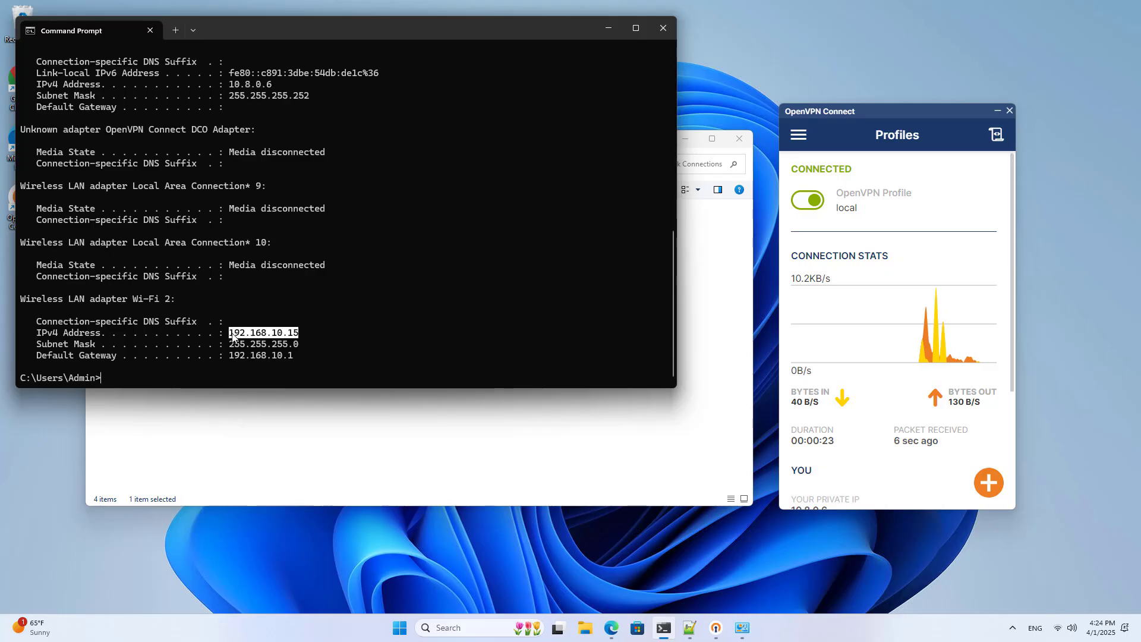
{"action": "key", "text": "ctrl+c"}
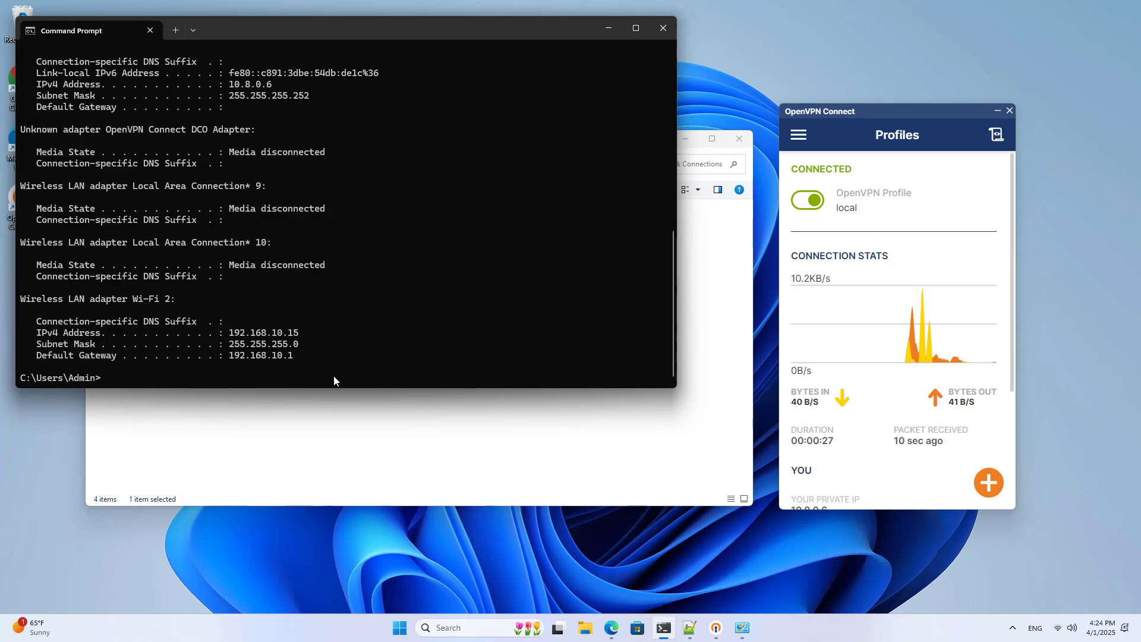
{"action": "scroll", "coordinate": [813, 313], "scroll_direction": "down", "scroll_amount": 3}
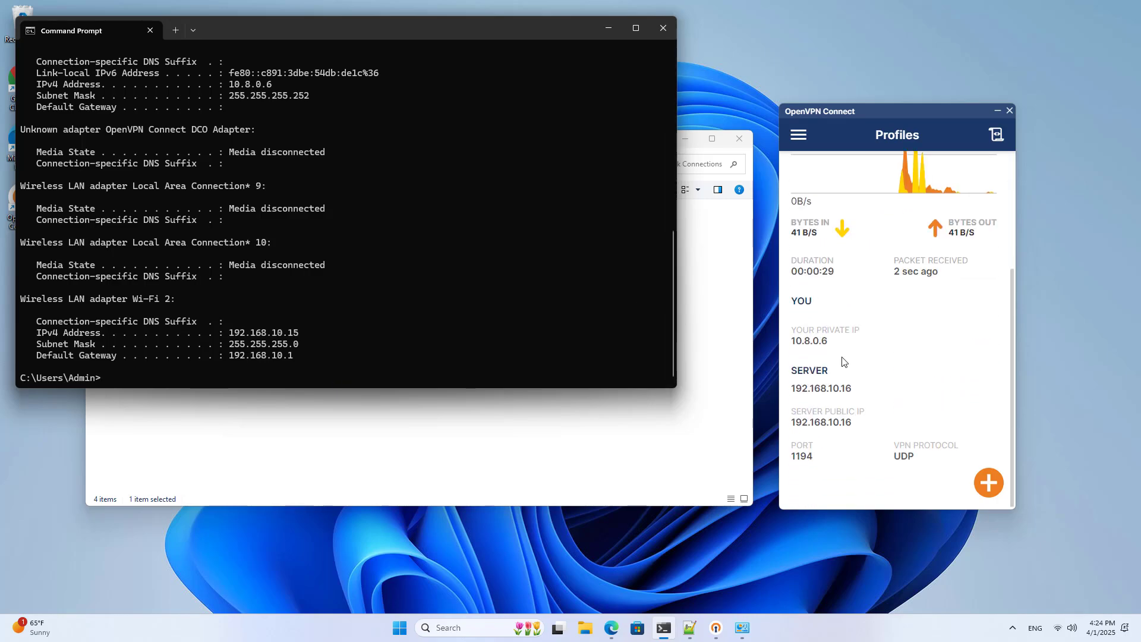
{"action": "left_click", "coordinate": [818, 343]}
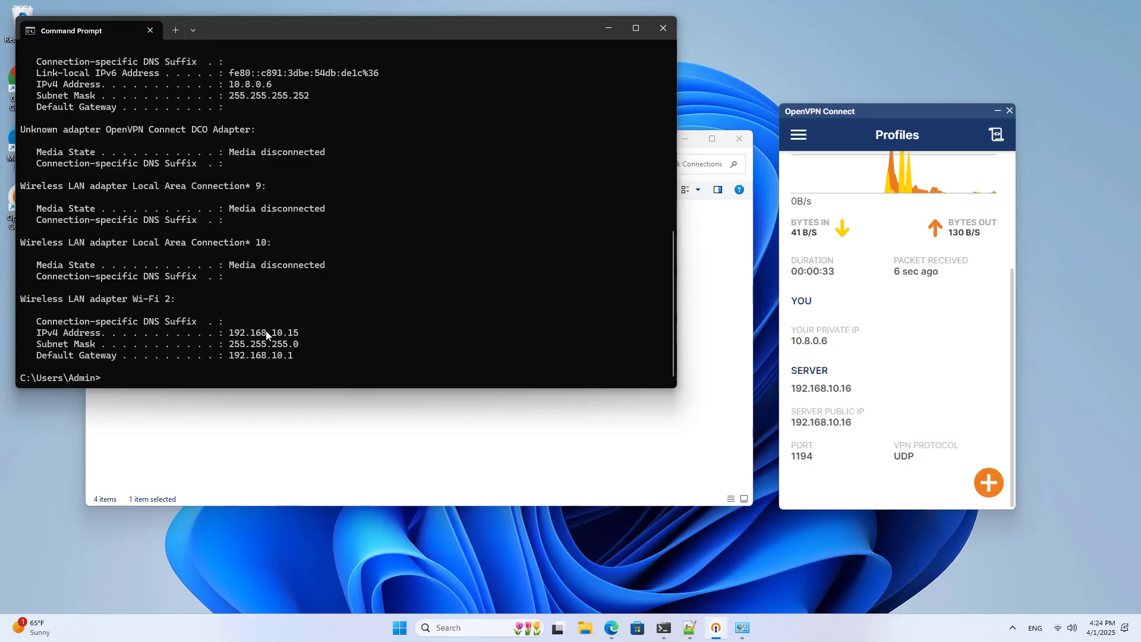
{"action": "left_click", "coordinate": [501, 336]}
- Ping the router at 192.168.0.1 and the VPN gateway at 10.8.0.1
{"action": "type", "text": "pi"}
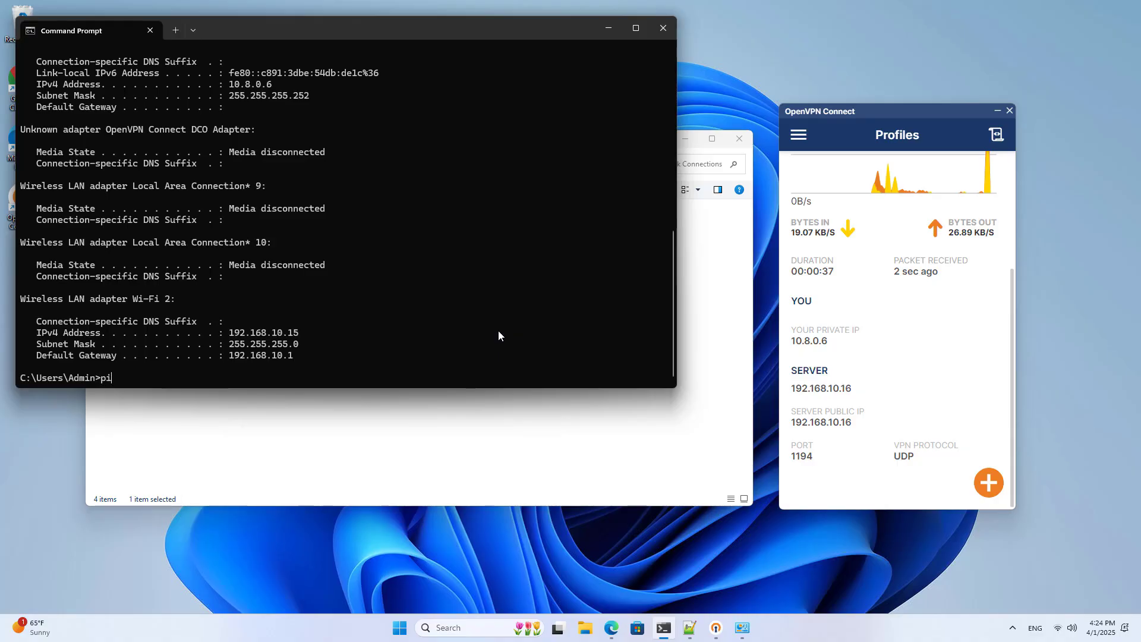
{"action": "type", "text": "ng 19"}
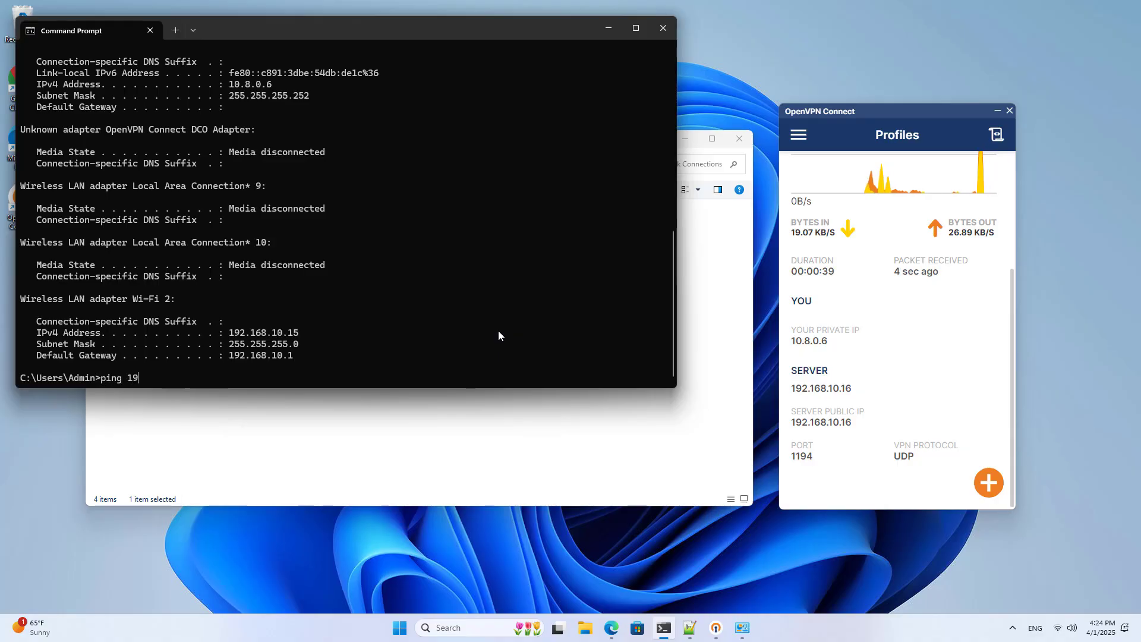
{"action": "type", "text": "2.168.0"}
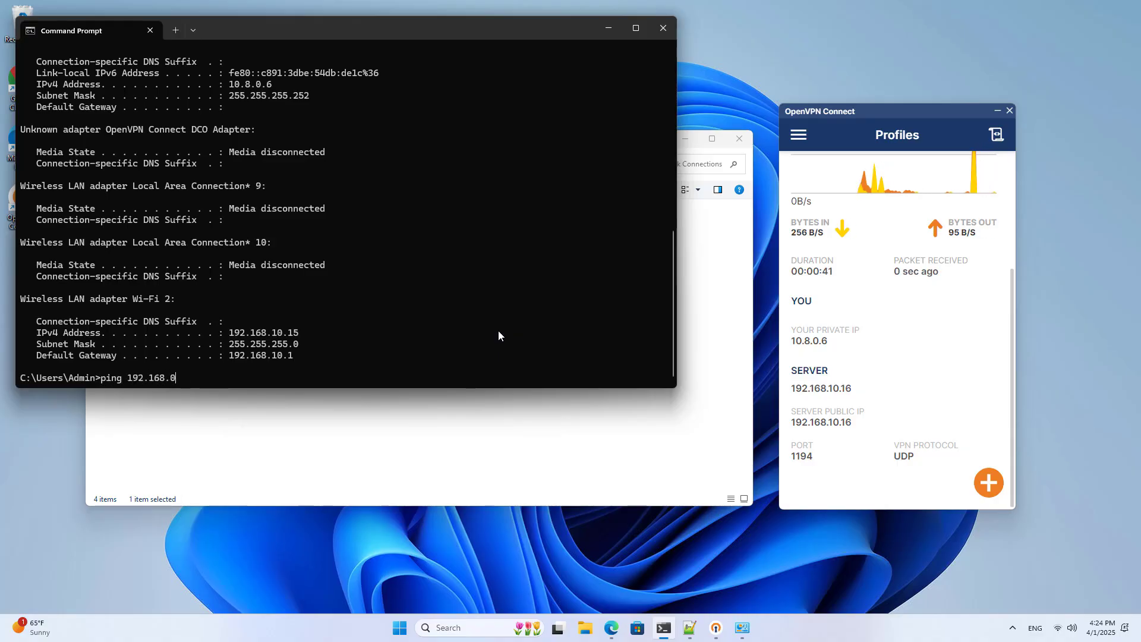
{"action": "type", "text": ".1"}
{"action": "key", "text": "Return"}
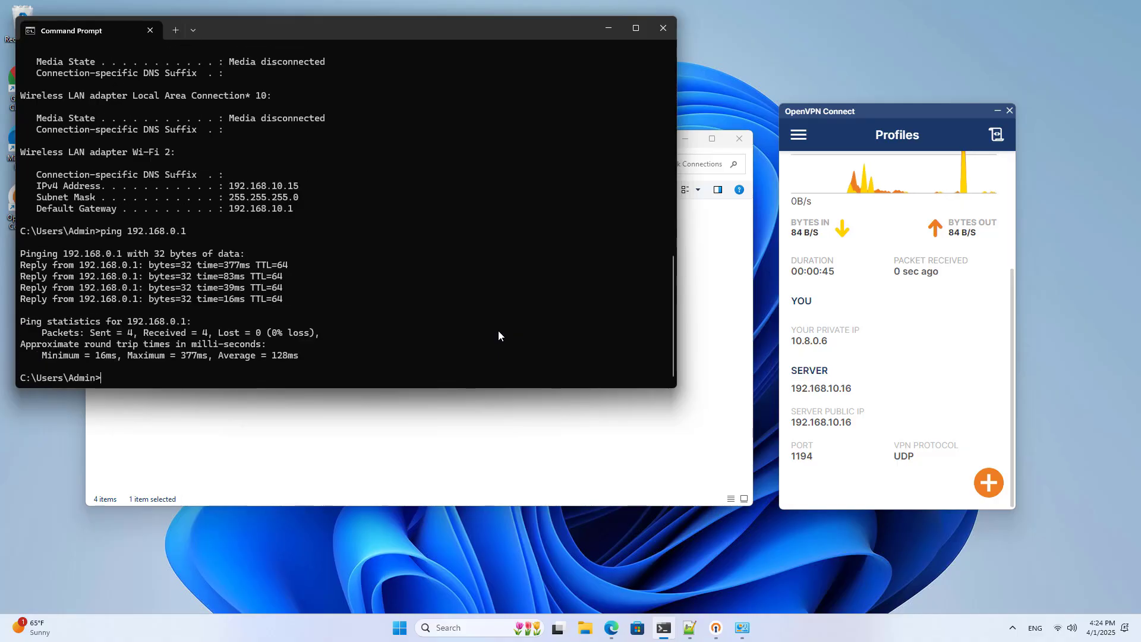
{"action": "key", "text": "Return"}
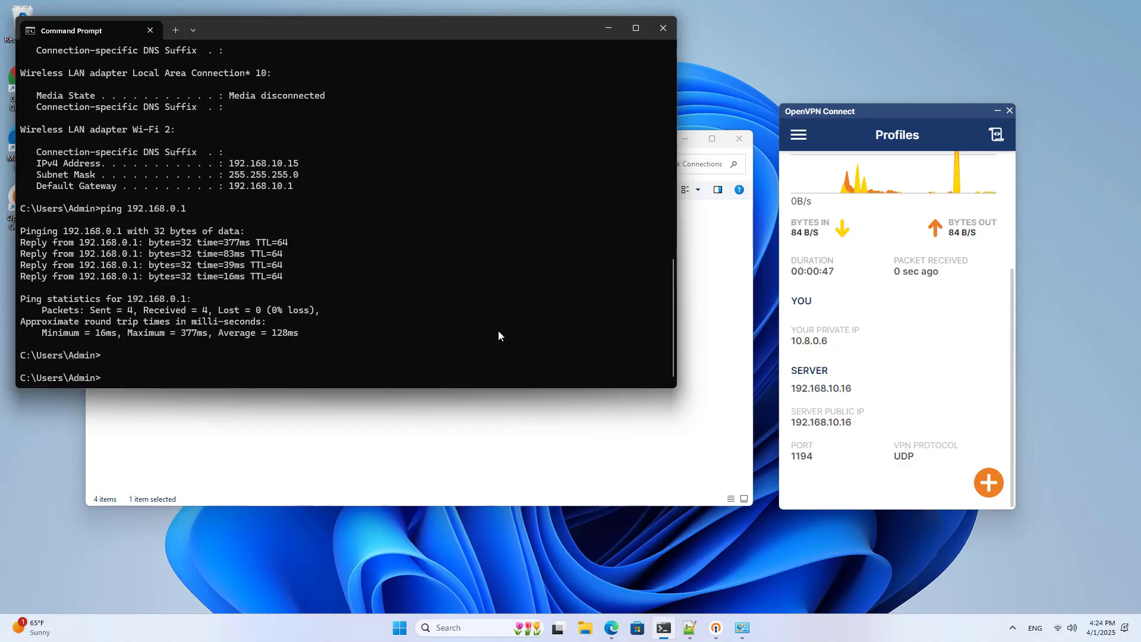
{"action": "type", "text": "ping 1"}
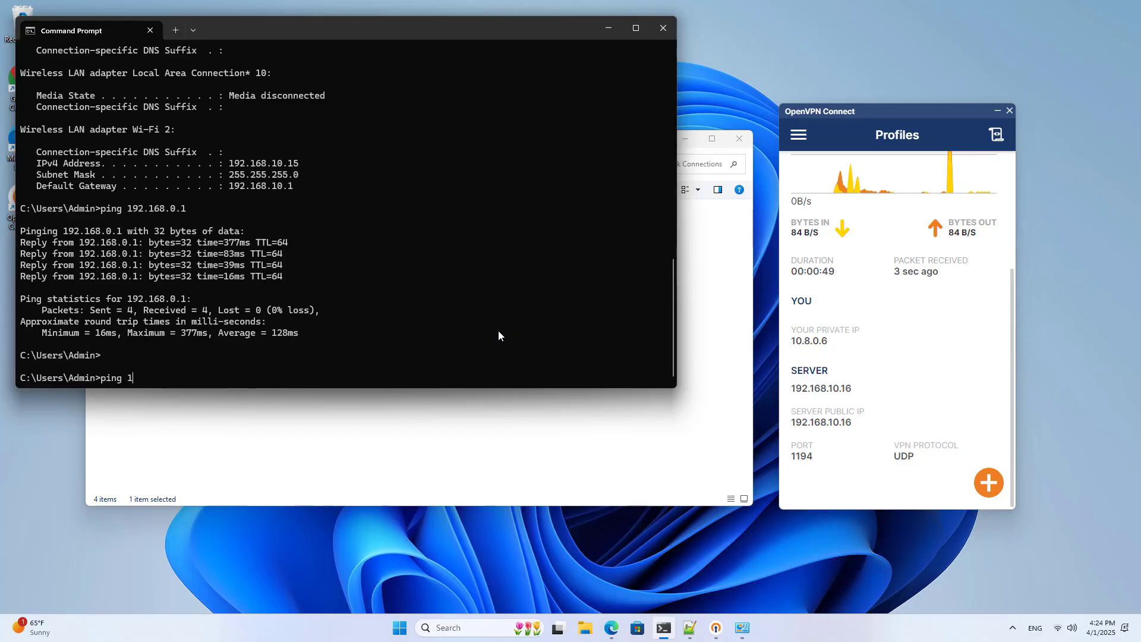
{"action": "type", "text": "0.8.0.1"}
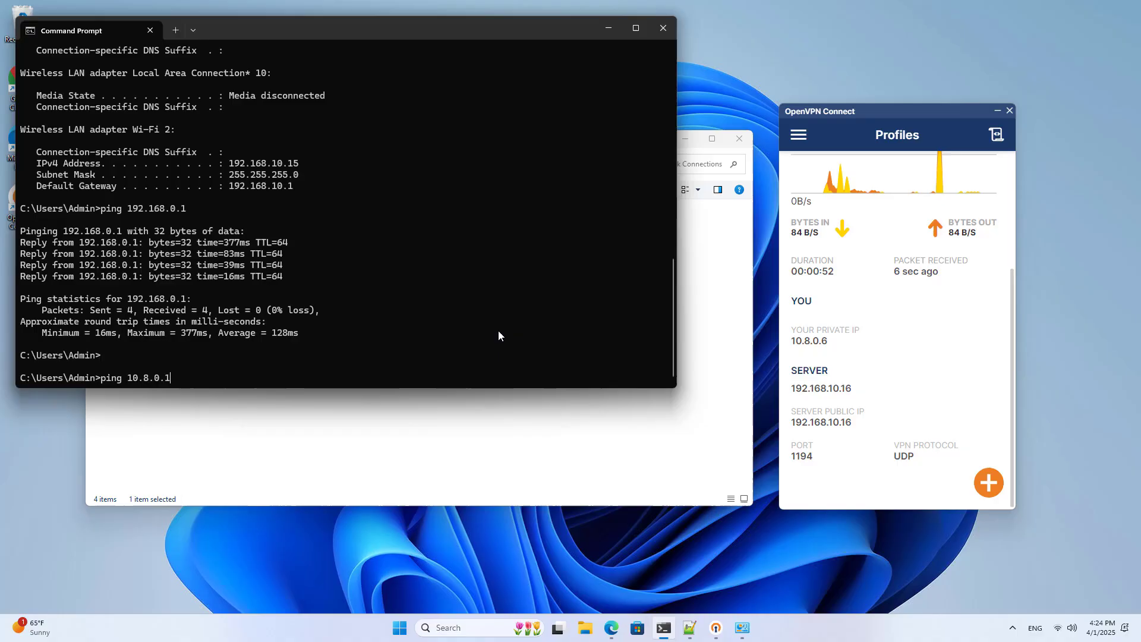
{"action": "key", "text": "Return"}
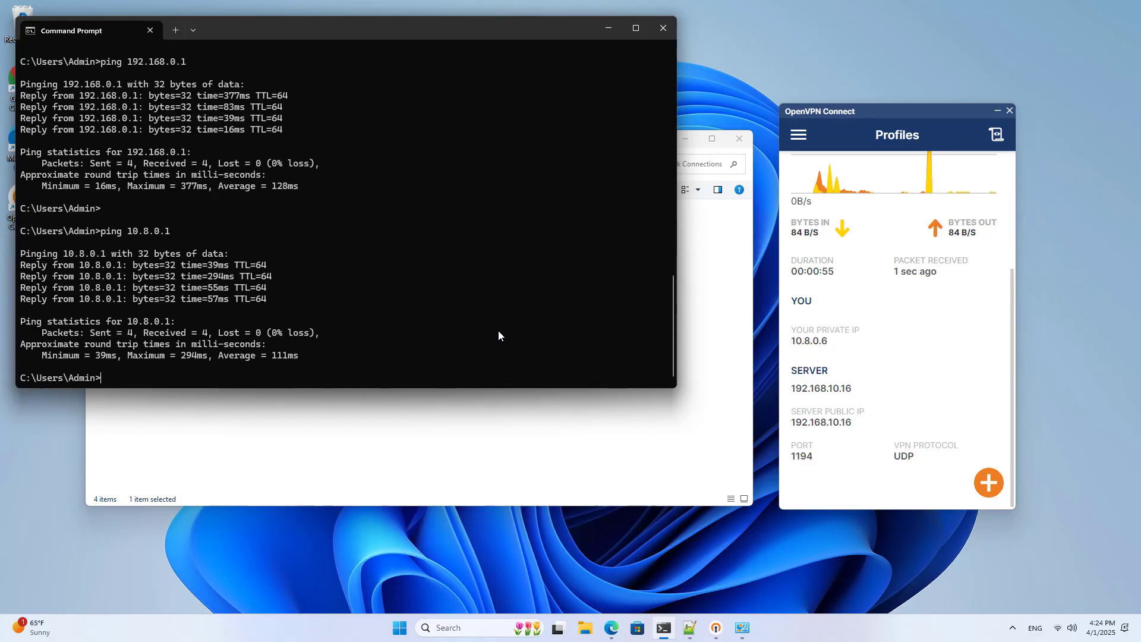
- Close Command Prompt, disconnect the OpenVPN profile, and re-enable the Ethernet adapter
{"action": "left_click", "coordinate": [664, 28]}
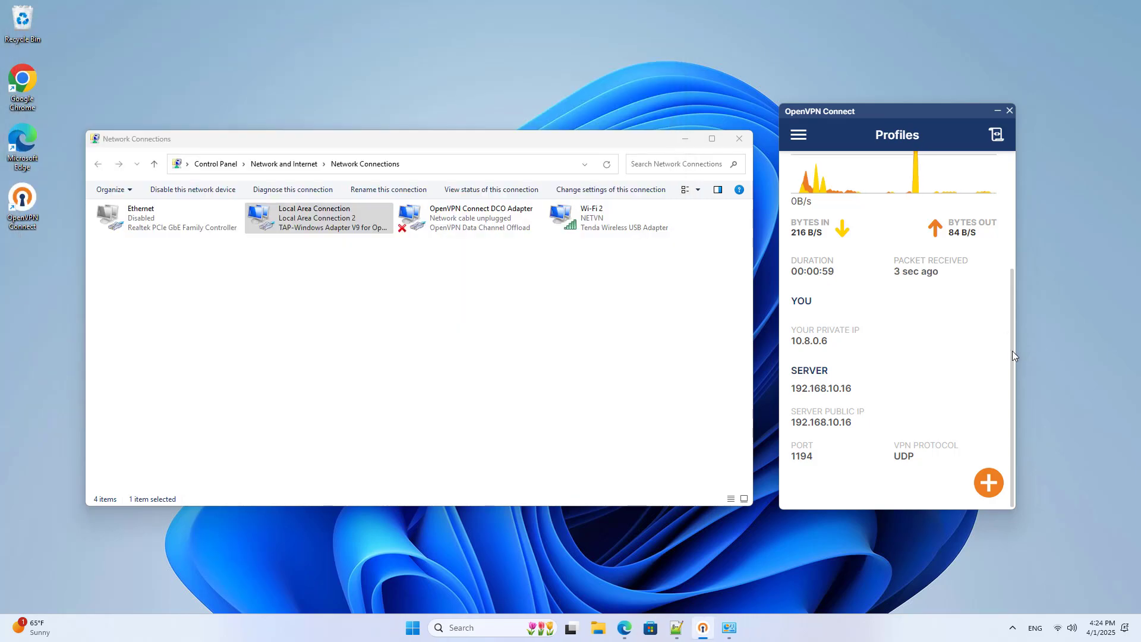
{"action": "scroll", "coordinate": [1012, 351], "scroll_direction": "up", "scroll_amount": 3}
{"action": "left_click", "coordinate": [819, 205]}
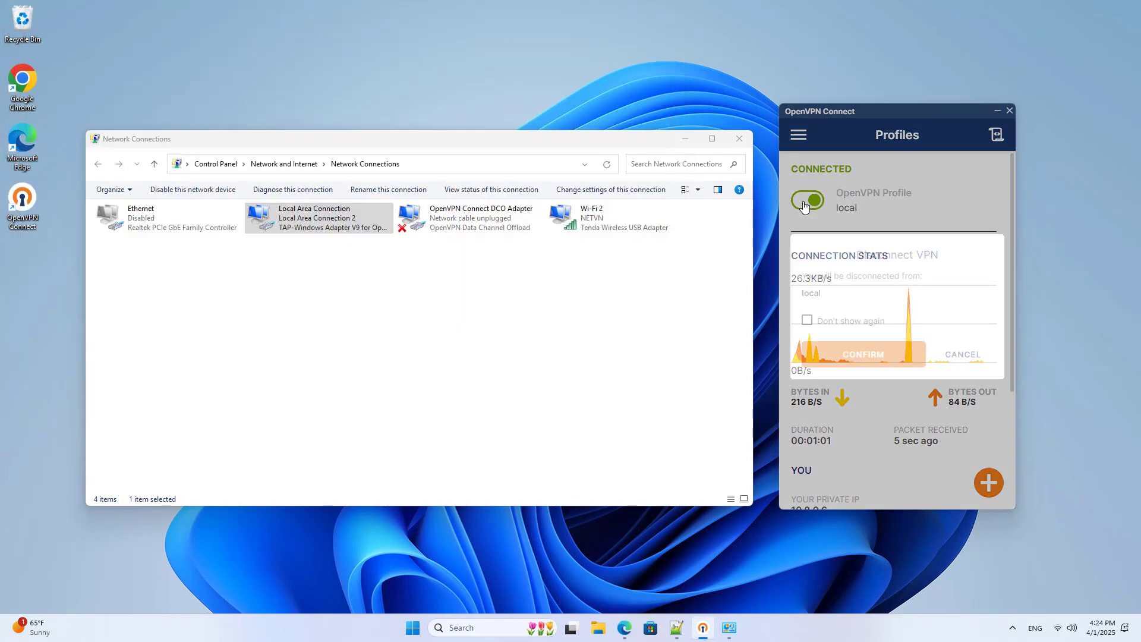
{"action": "left_click", "coordinate": [868, 357]}
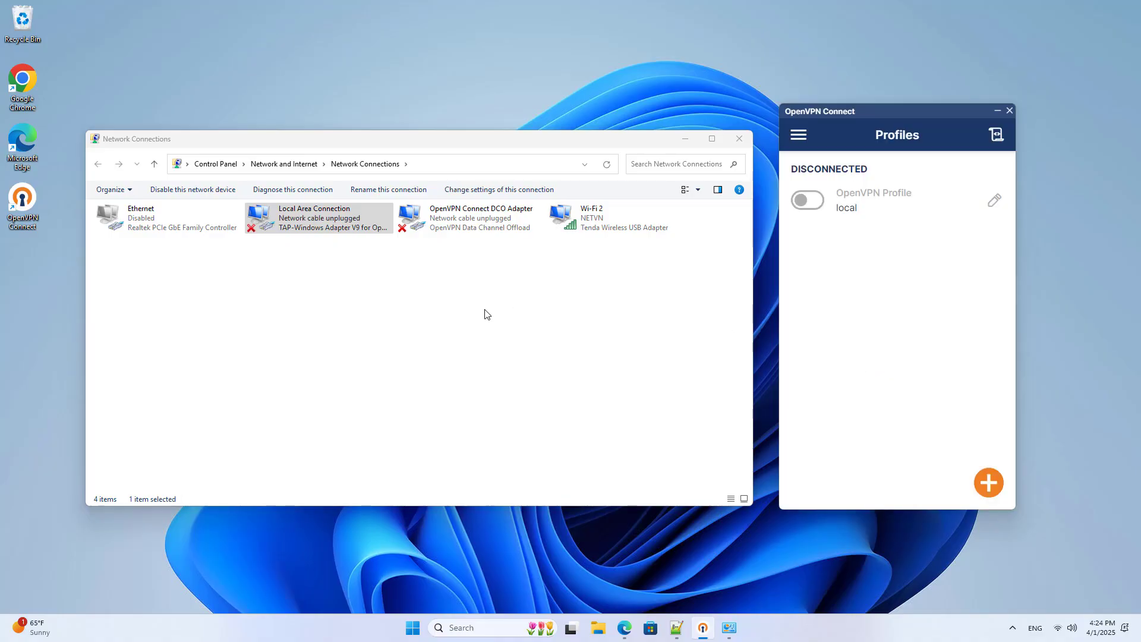
{"action": "left_click", "coordinate": [463, 315]}
{"action": "double_click", "coordinate": [145, 225]}
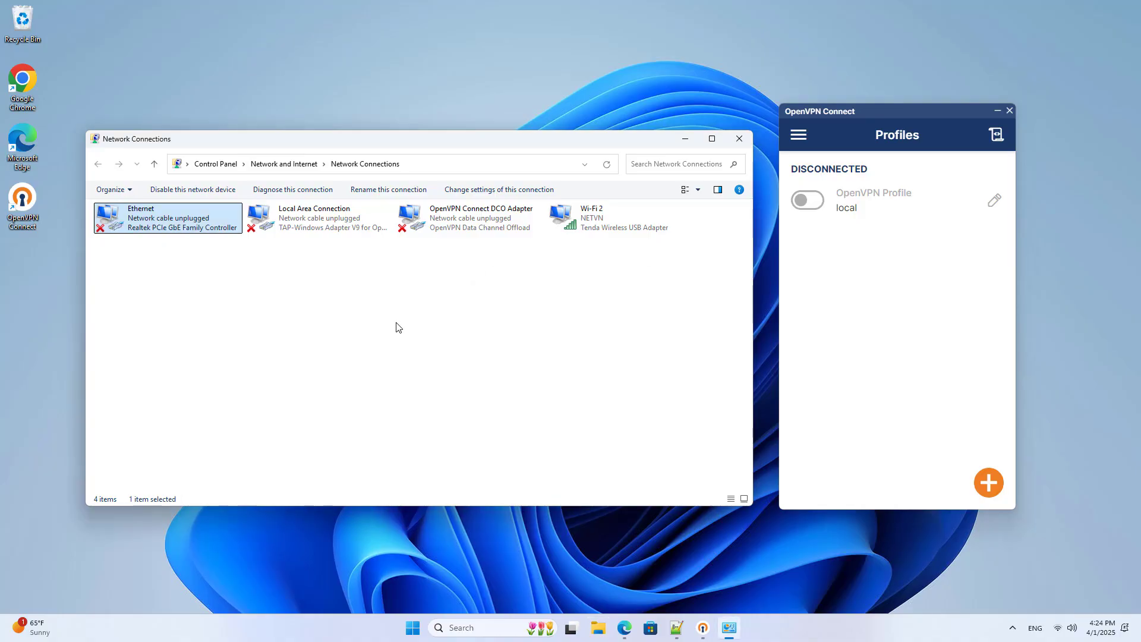
- Disconnect Wi-Fi 2 from NETVN in Quick Settings and minimize Network Connections
{"action": "left_click", "coordinate": [591, 217]}
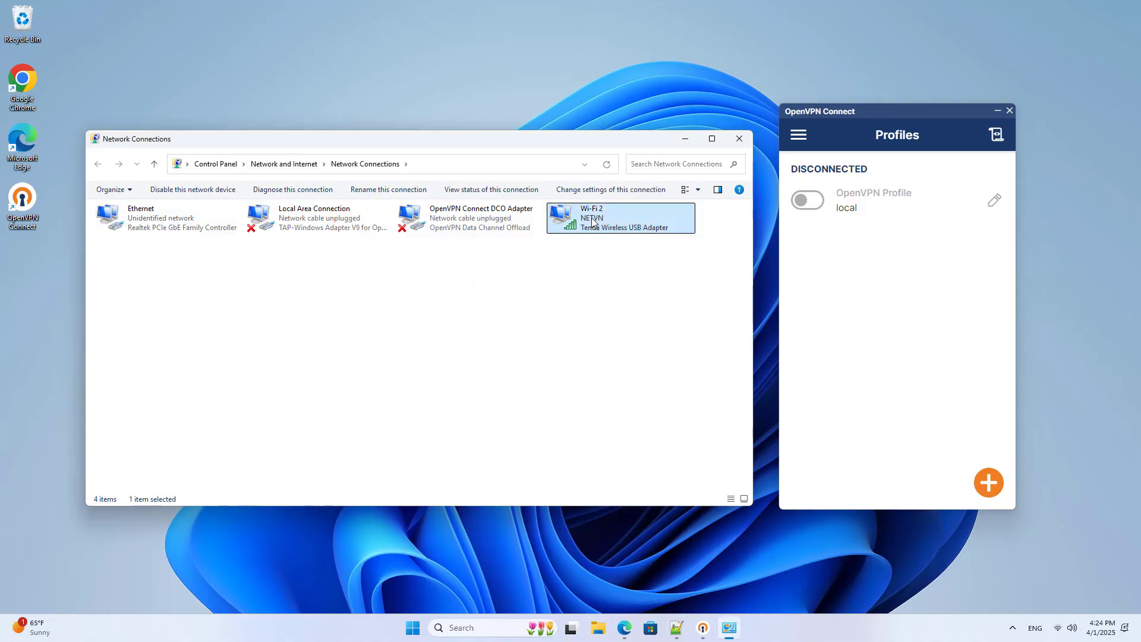
{"action": "left_click", "coordinate": [1064, 628]}
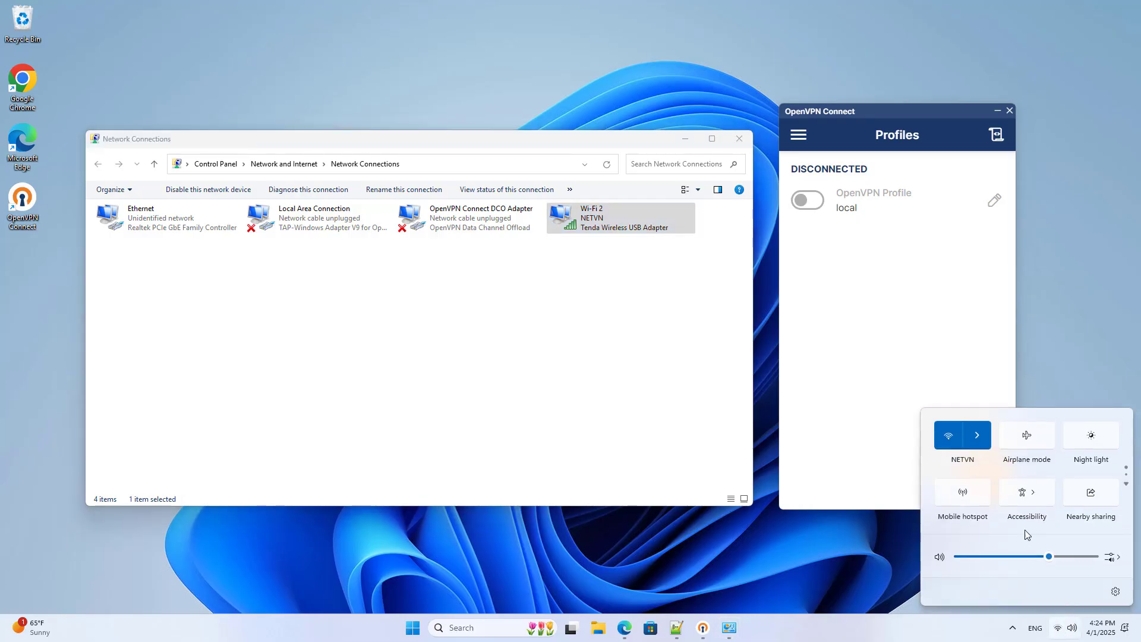
{"action": "left_click", "coordinate": [982, 438]}
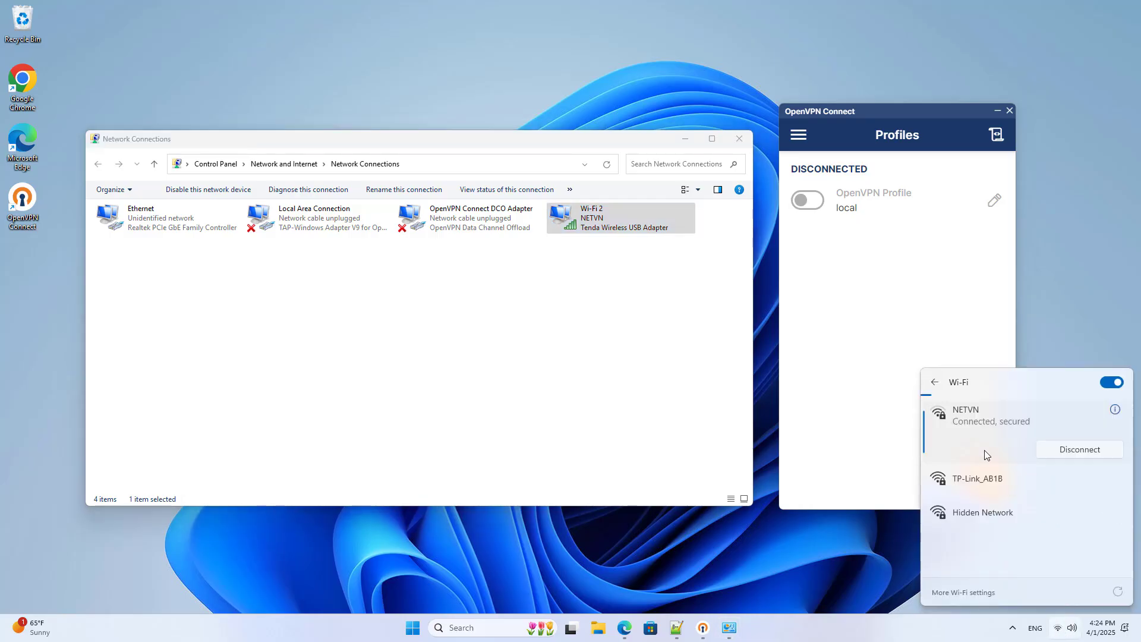
{"action": "left_click", "coordinate": [1073, 449]}
{"action": "left_click", "coordinate": [851, 376]}
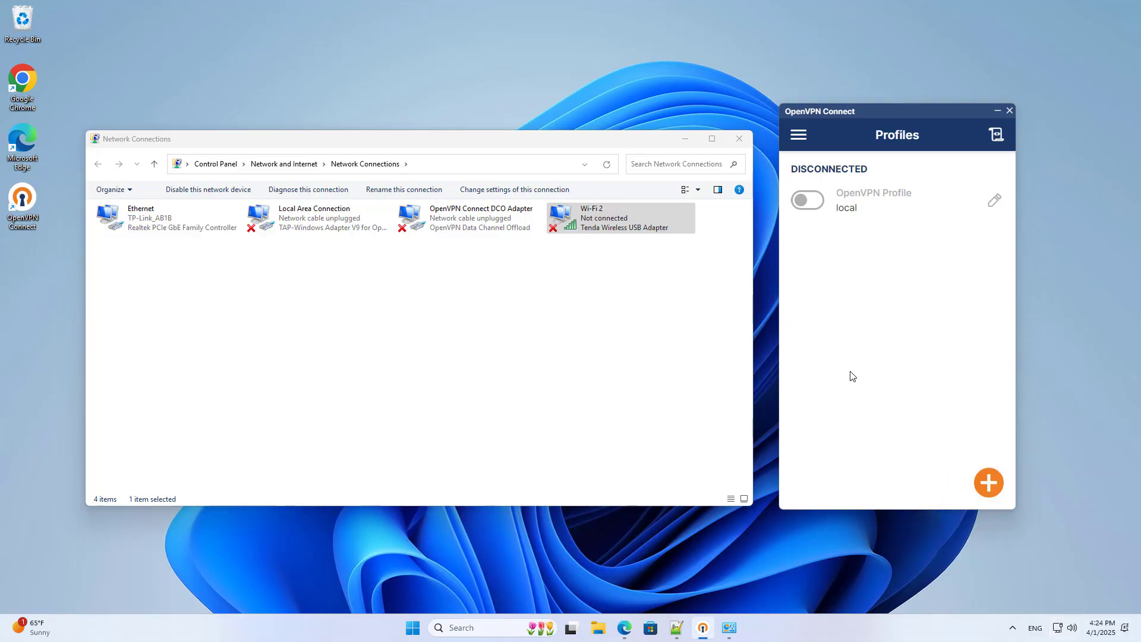
{"action": "left_click", "coordinate": [686, 139]}
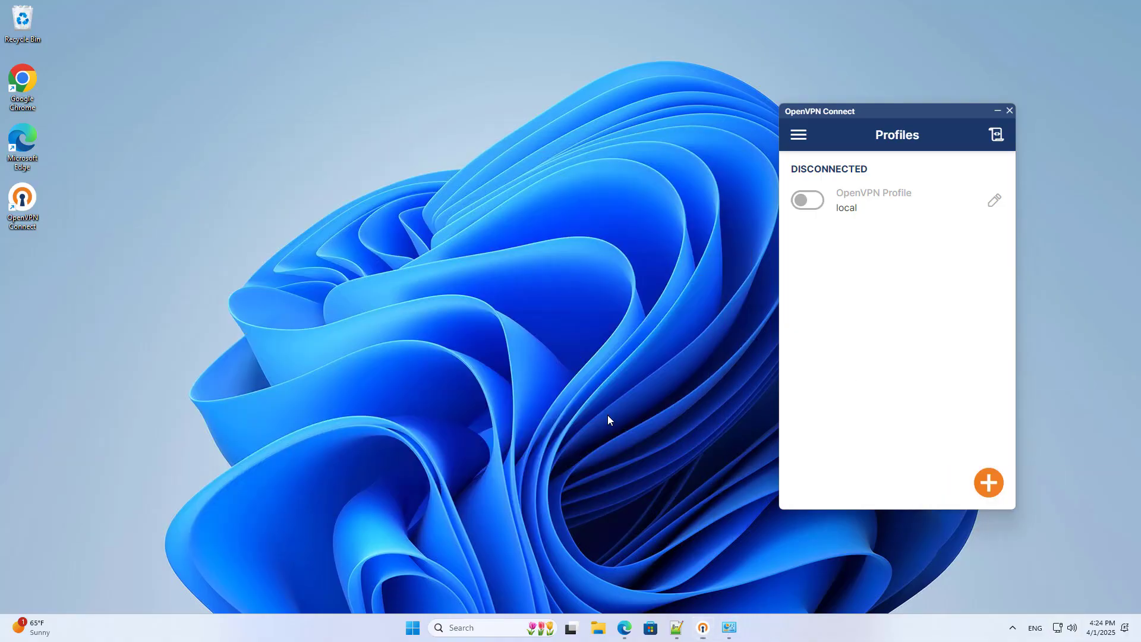
- Close the OpenVPN download tab and check the router's OpenVPN service port 1194
{"action": "left_click", "coordinate": [624, 628]}
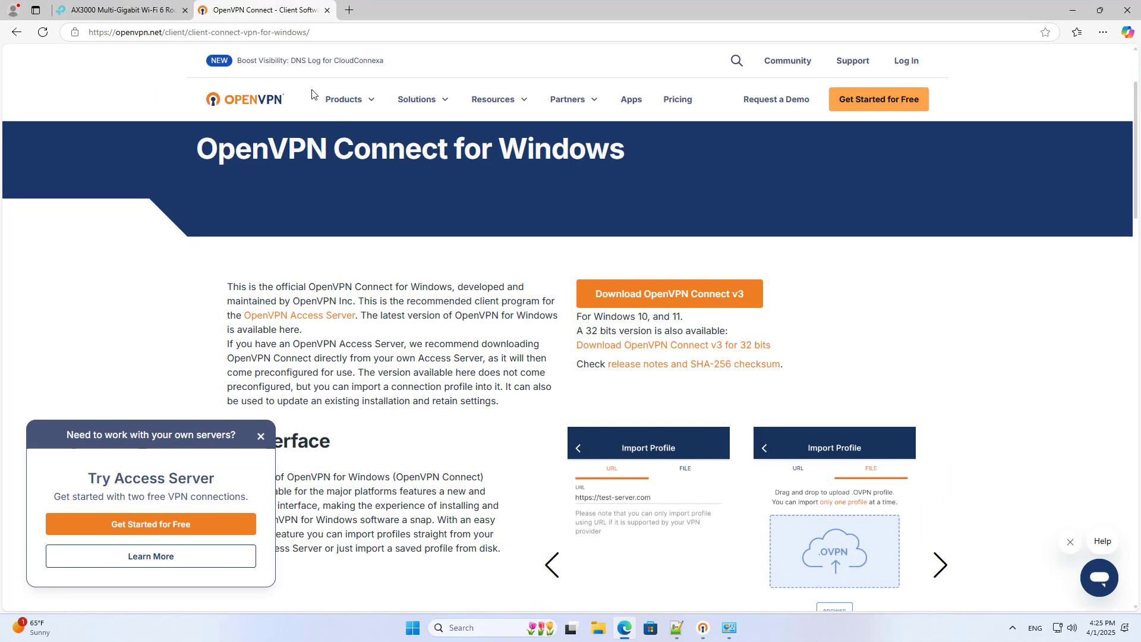
{"action": "left_click", "coordinate": [327, 10]}
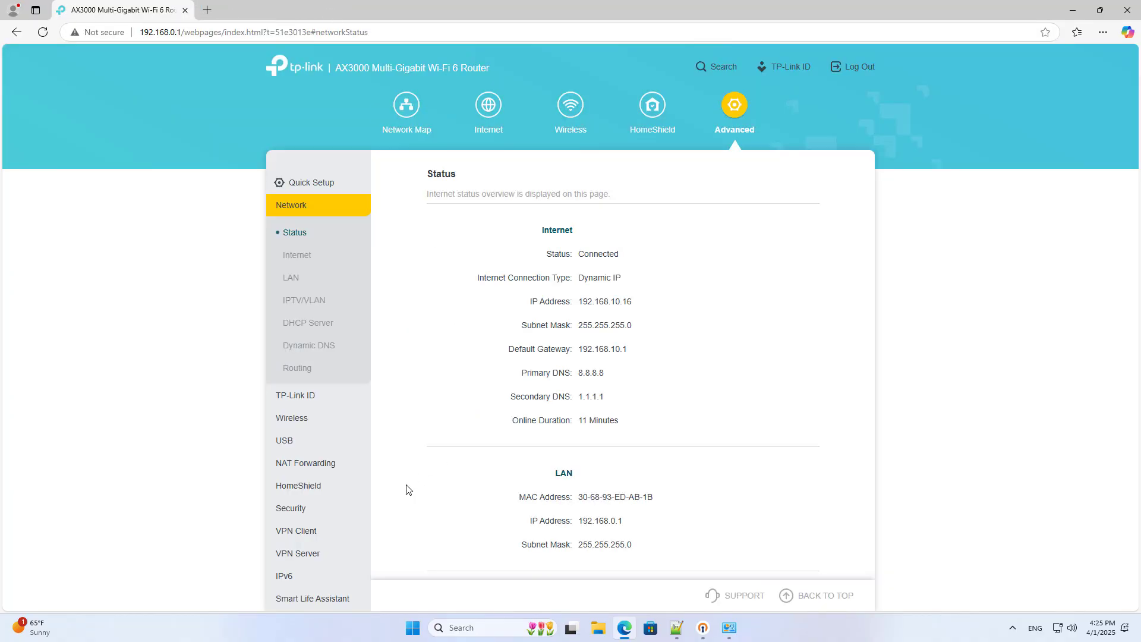
{"action": "left_click", "coordinate": [324, 553]}
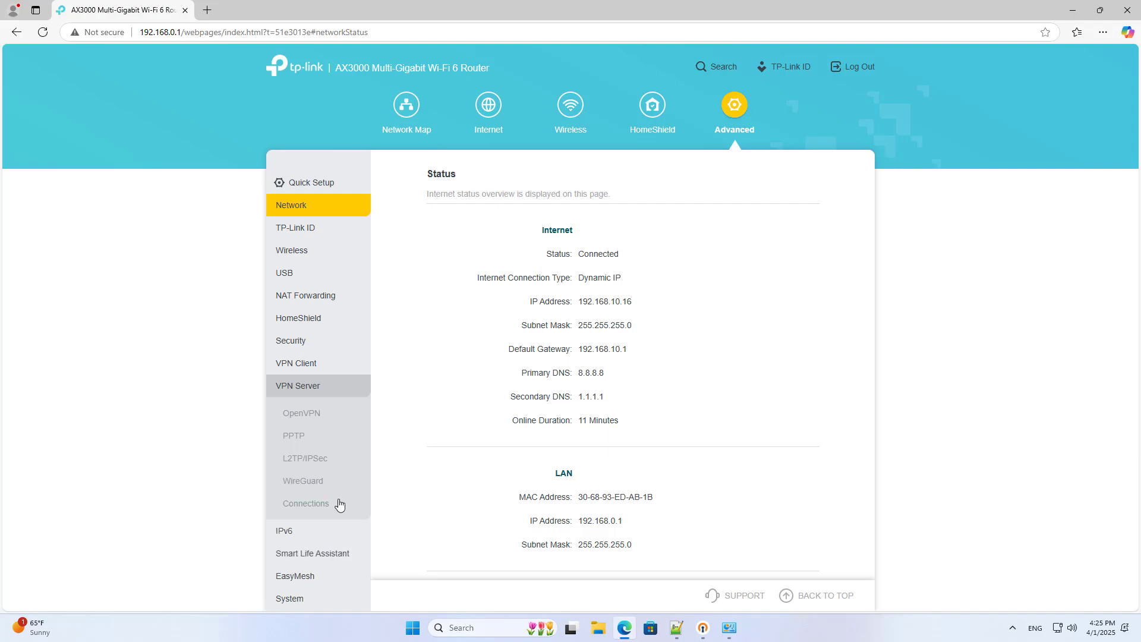
{"action": "left_click", "coordinate": [310, 414]}
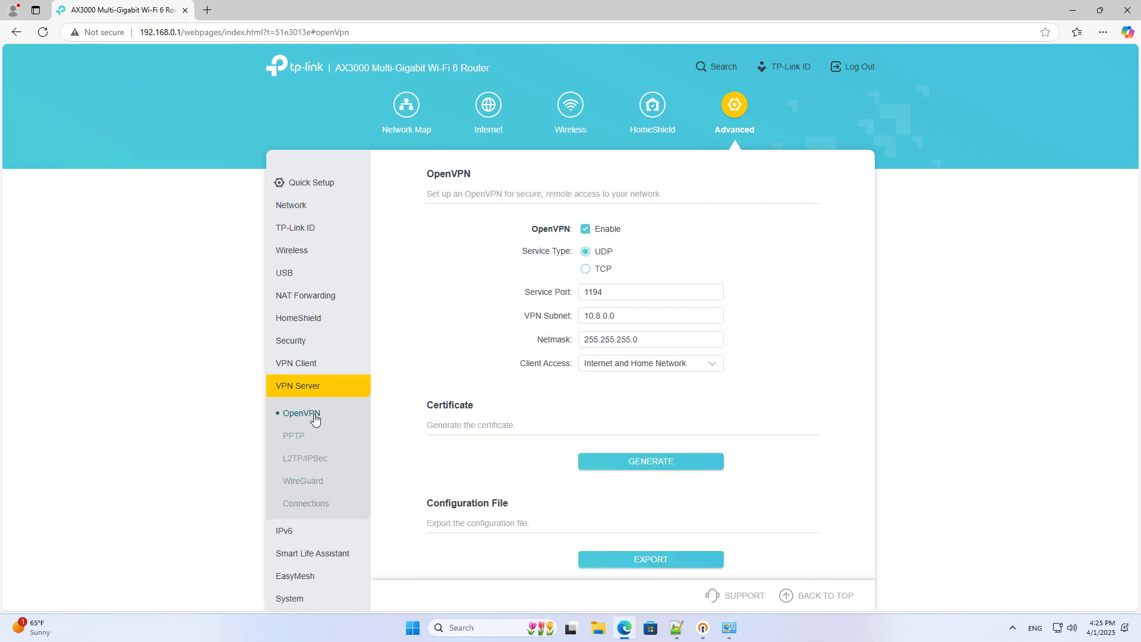
{"action": "left_click", "coordinate": [624, 293]}
{"action": "left_click_drag", "start_coordinate": [613, 292], "coordinate": [577, 295]}
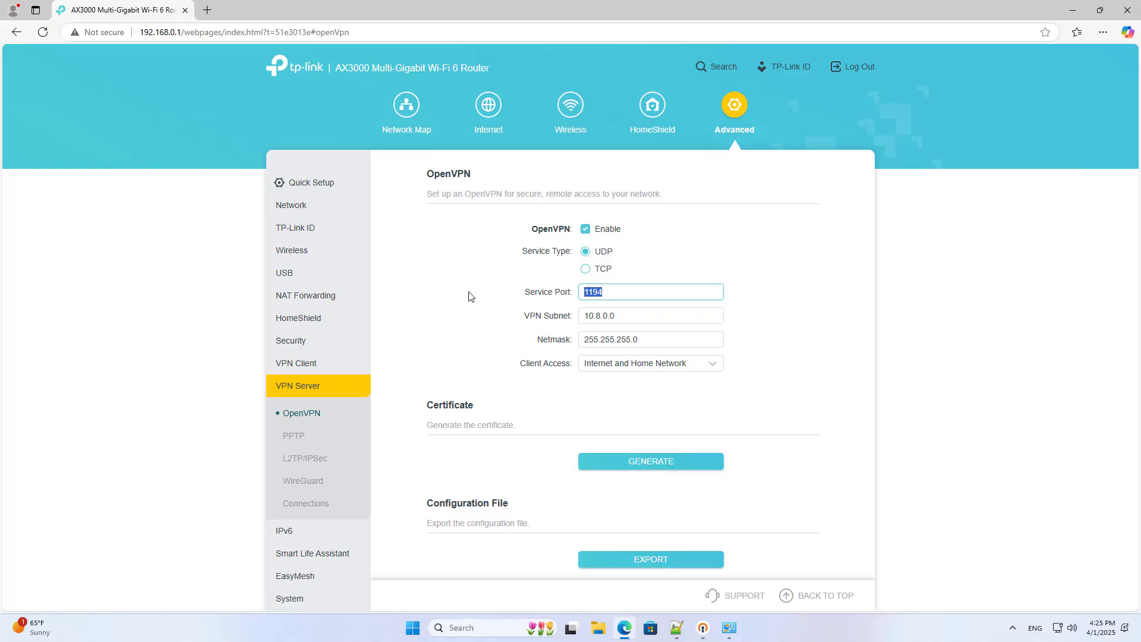
- Check Network Status for Dynamic IP and Internet address 192.168.10.16
{"action": "left_click", "coordinate": [302, 208]}
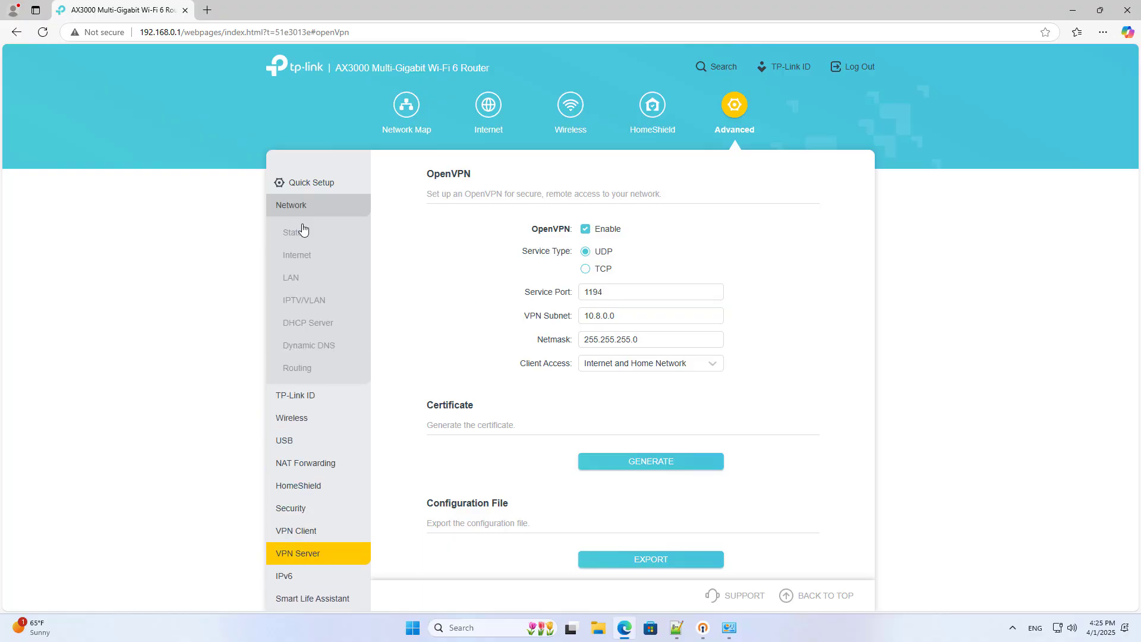
{"action": "left_click", "coordinate": [303, 231]}
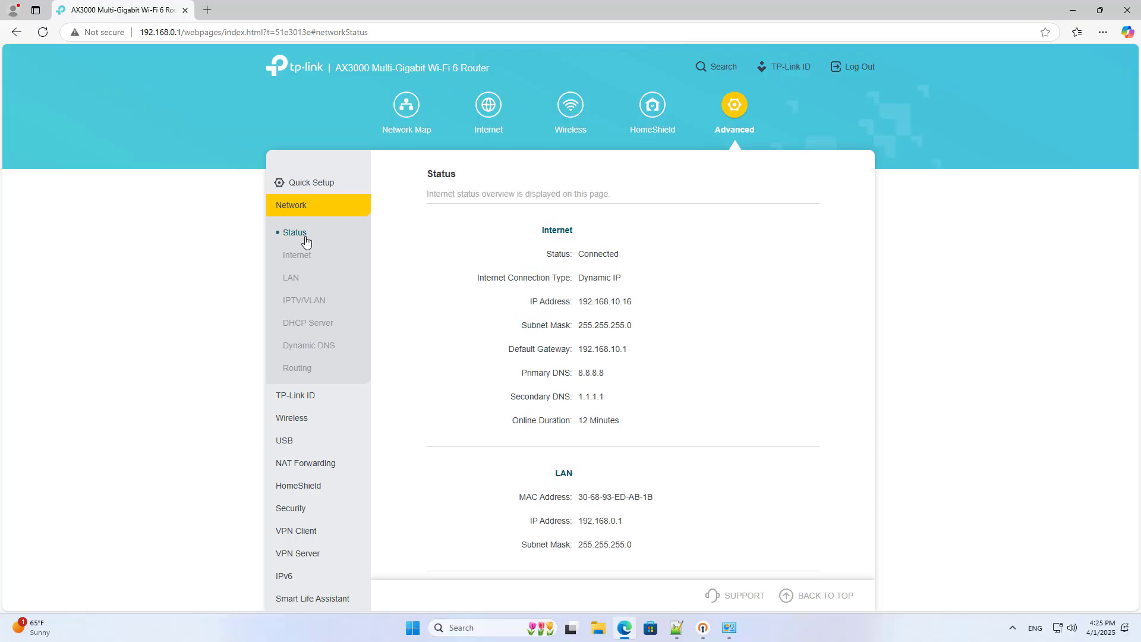
{"action": "left_click_drag", "start_coordinate": [626, 279], "coordinate": [477, 282]}
{"action": "left_click", "coordinate": [467, 329]}
{"action": "left_click_drag", "start_coordinate": [633, 301], "coordinate": [523, 303]}
{"action": "left_click", "coordinate": [486, 346]}
- Switch the Internet connection type to Static IP with address 192.168.10.16
{"action": "left_click", "coordinate": [299, 256]}
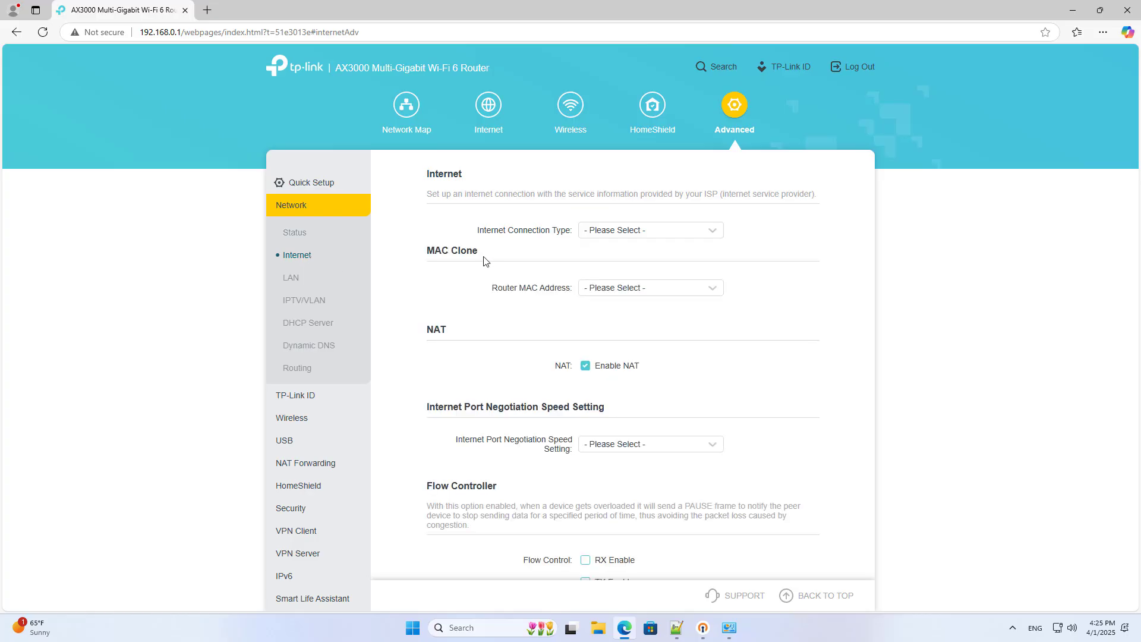
{"action": "left_click", "coordinate": [639, 233]}
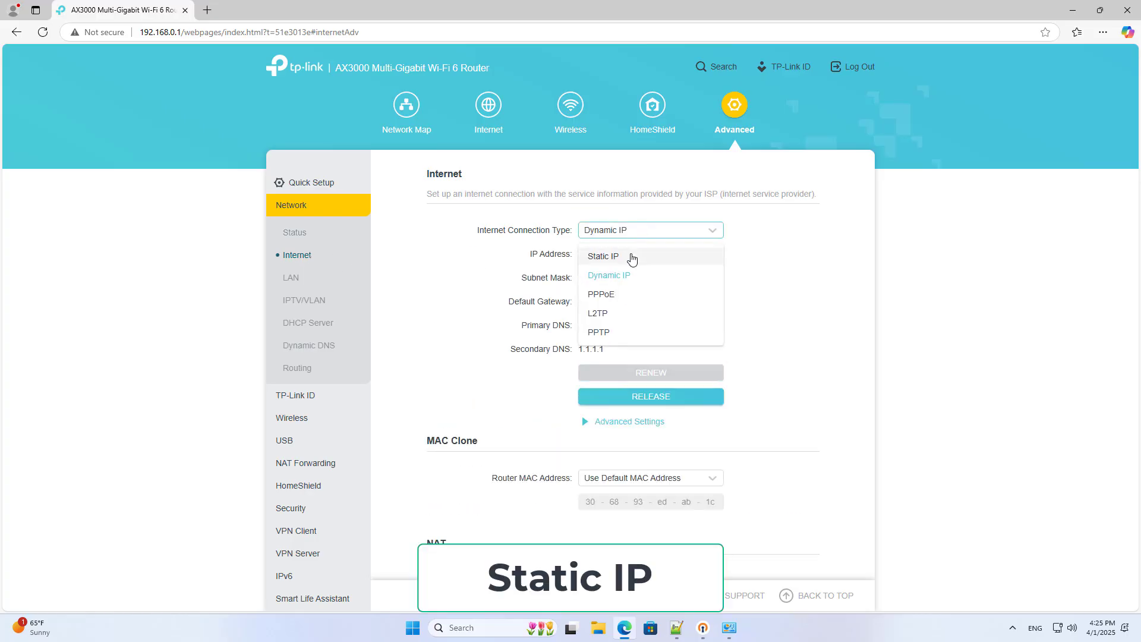
{"action": "left_click", "coordinate": [630, 257]}
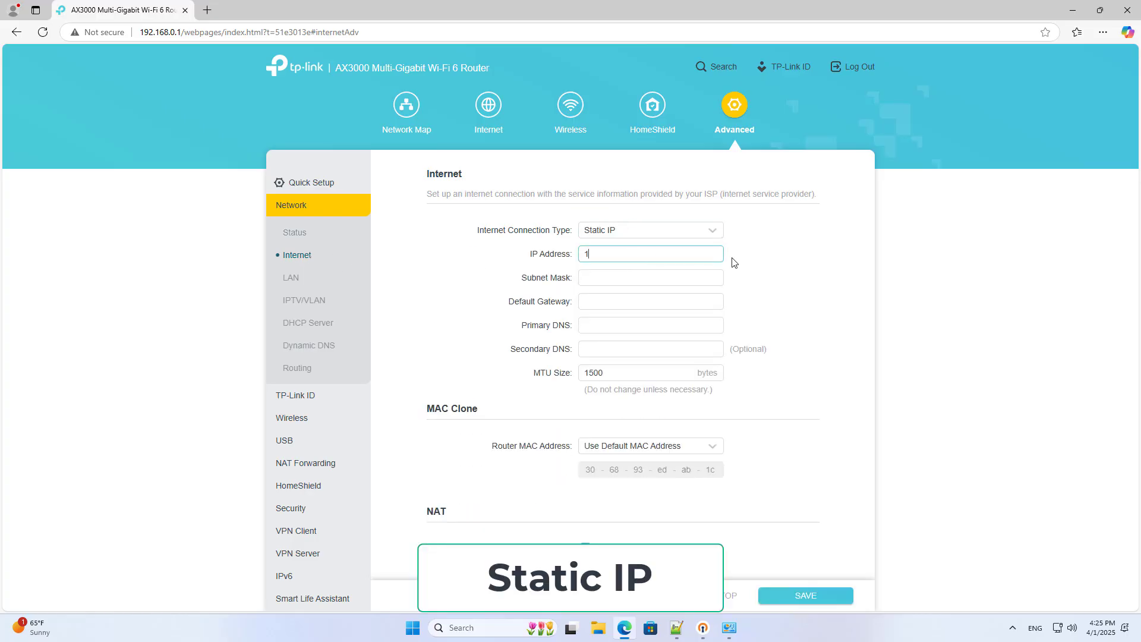
{"action": "type", "text": "192.168.10.16"}
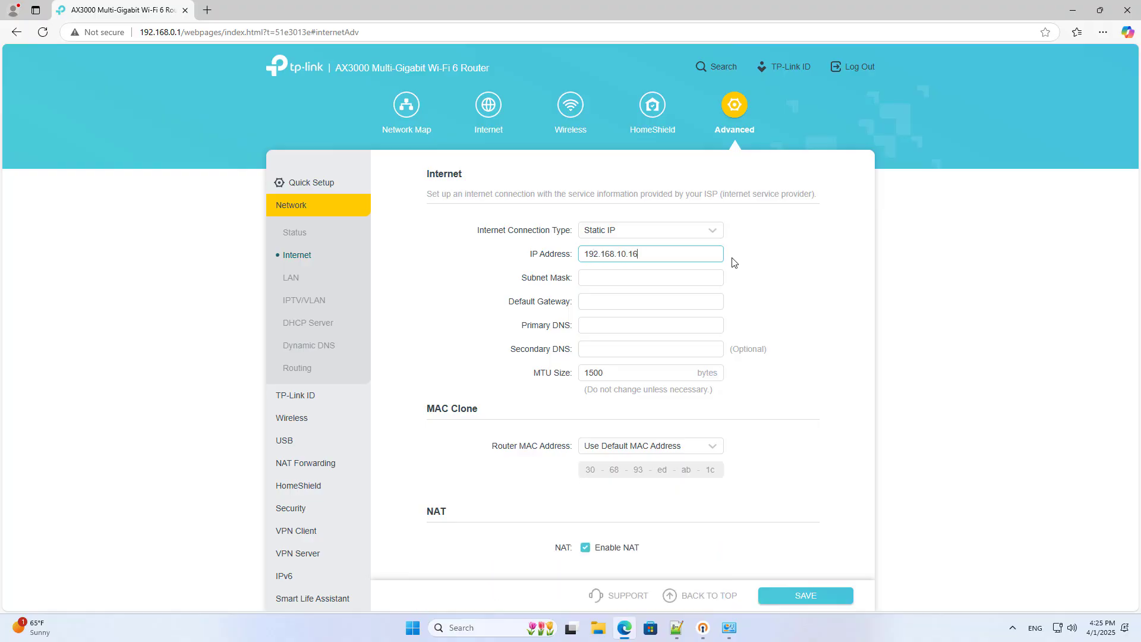
{"action": "key", "text": "Tab"}
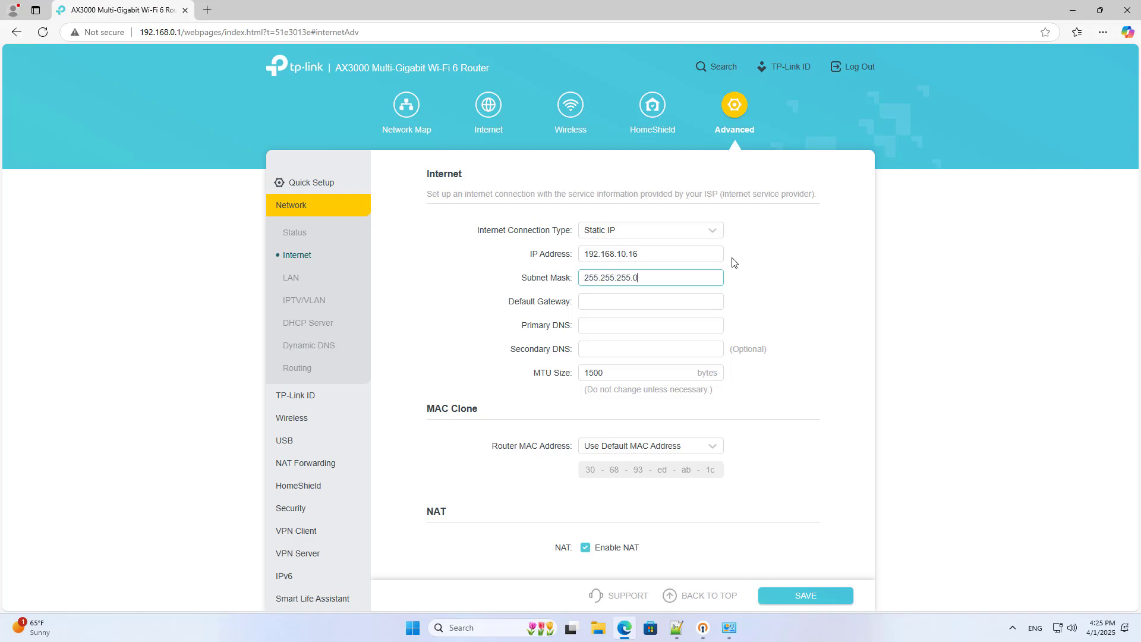
- Fill mask 255.255.255.0, gateway 192.168.10.1, DNS 8.8.8.8 and 1.1.1.1, and save
{"action": "left_click", "coordinate": [692, 306]}
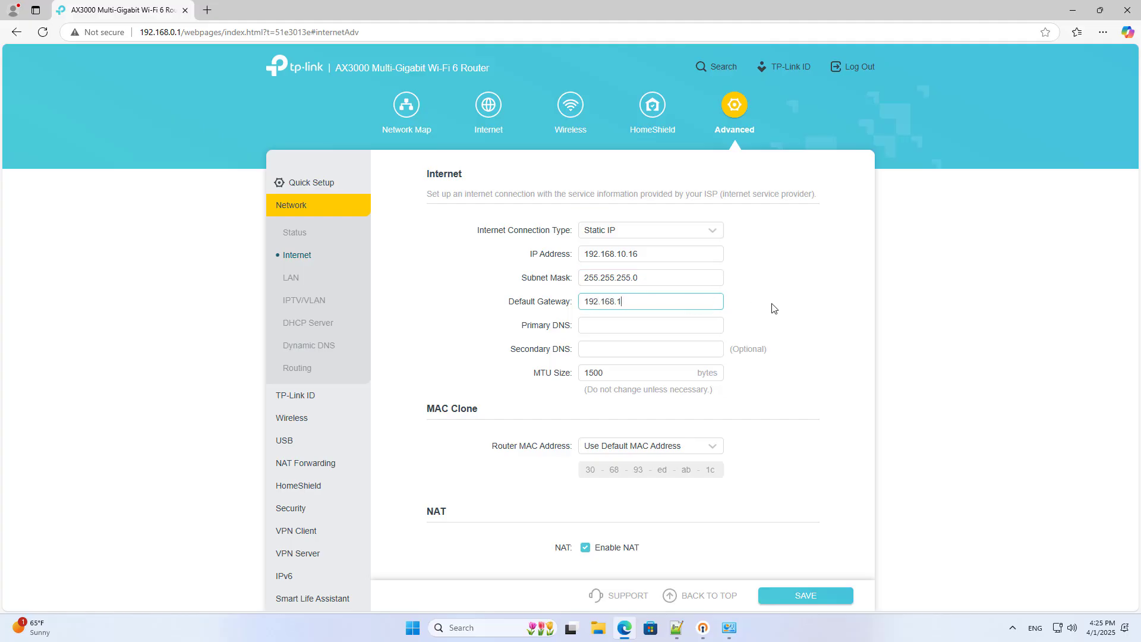
{"action": "type", "text": "192.168.10.1"}
{"action": "left_click", "coordinate": [684, 322]}
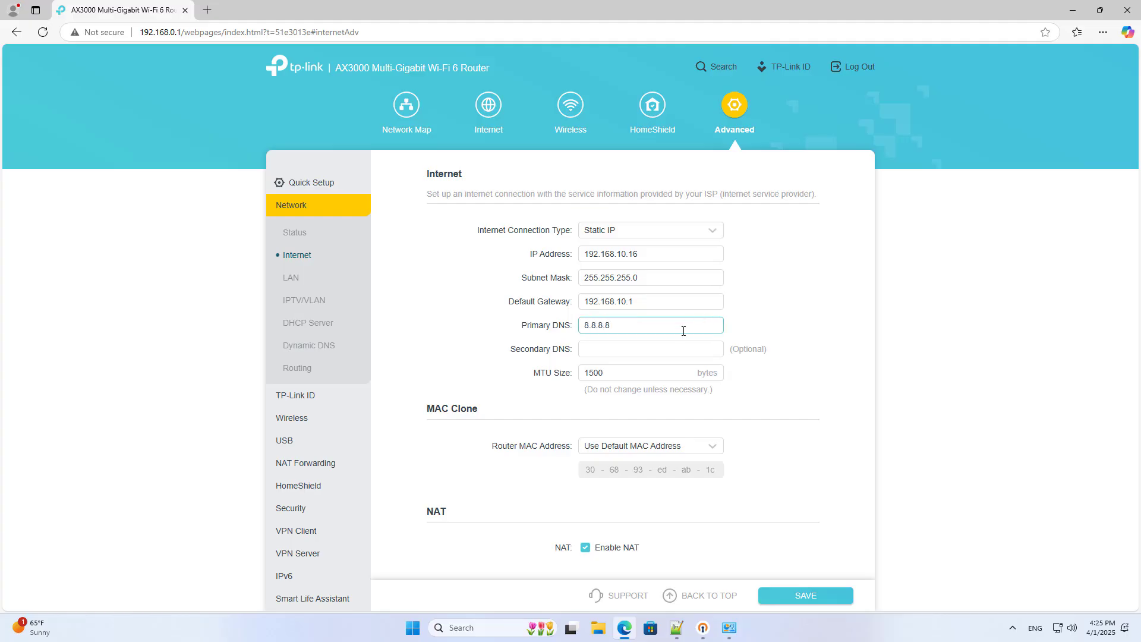
{"action": "key", "text": "Tab"}
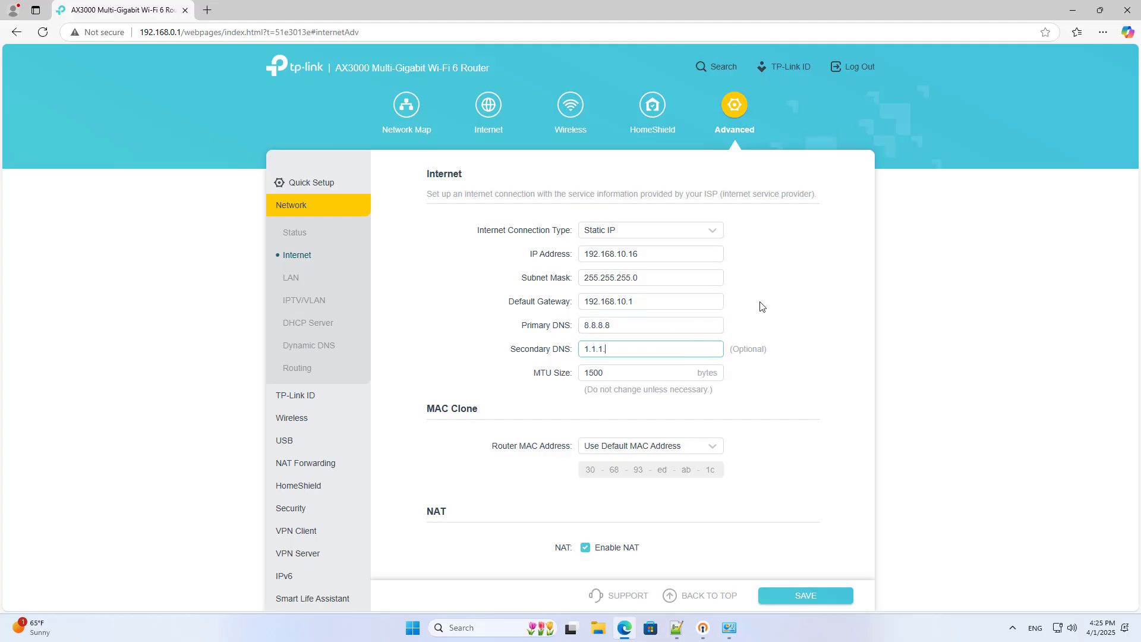
{"action": "left_click", "coordinate": [681, 278]}
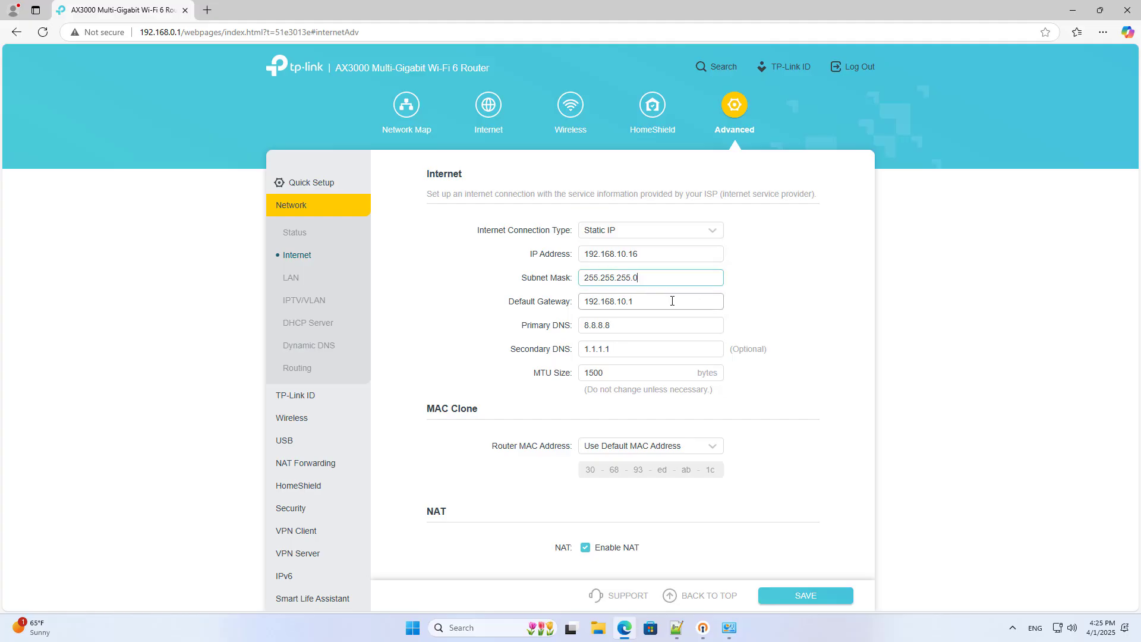
{"action": "left_click", "coordinate": [670, 299]}
{"action": "left_click", "coordinate": [653, 349]}
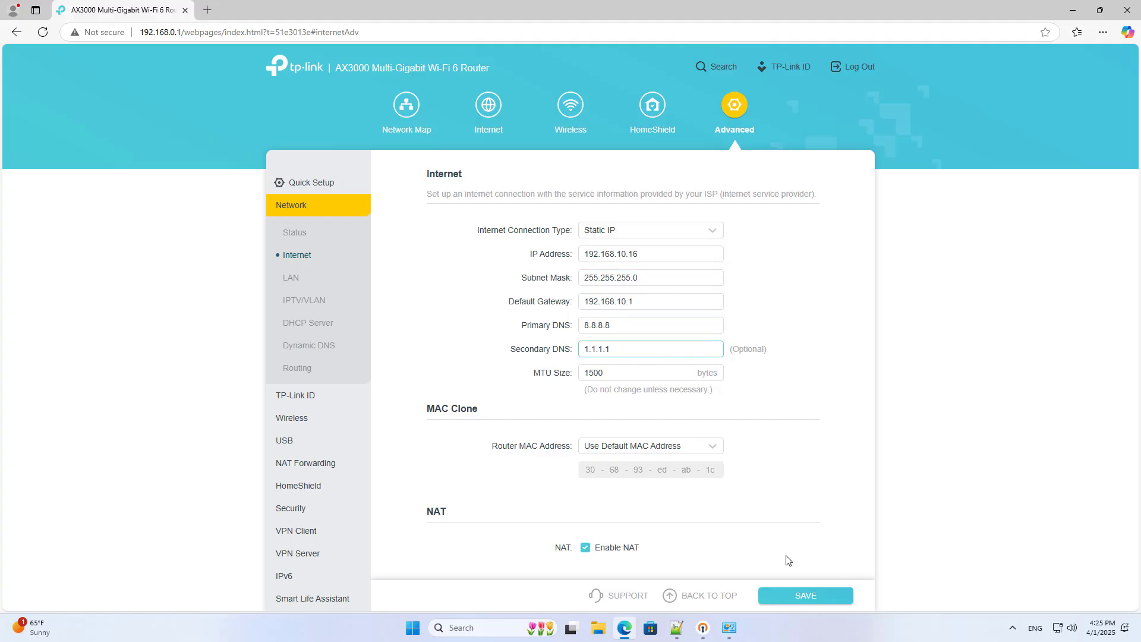
{"action": "left_click", "coordinate": [798, 595]}
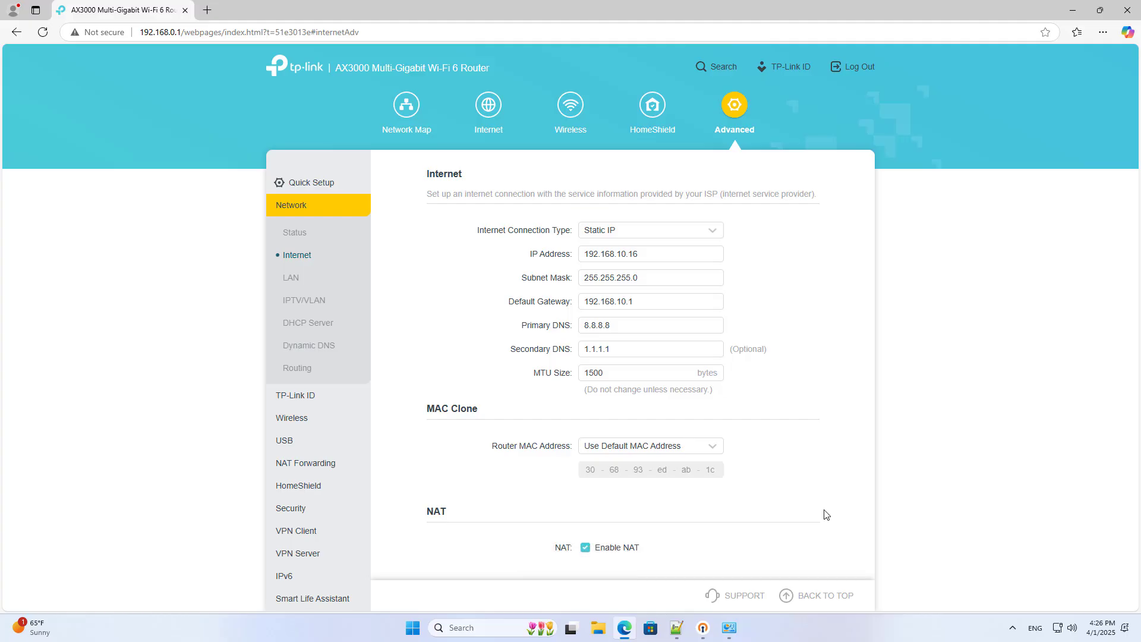
- Revisit the router's OpenVPN settings to select service port 1194
{"action": "left_click", "coordinate": [307, 554]}
{"action": "left_click", "coordinate": [320, 414]}
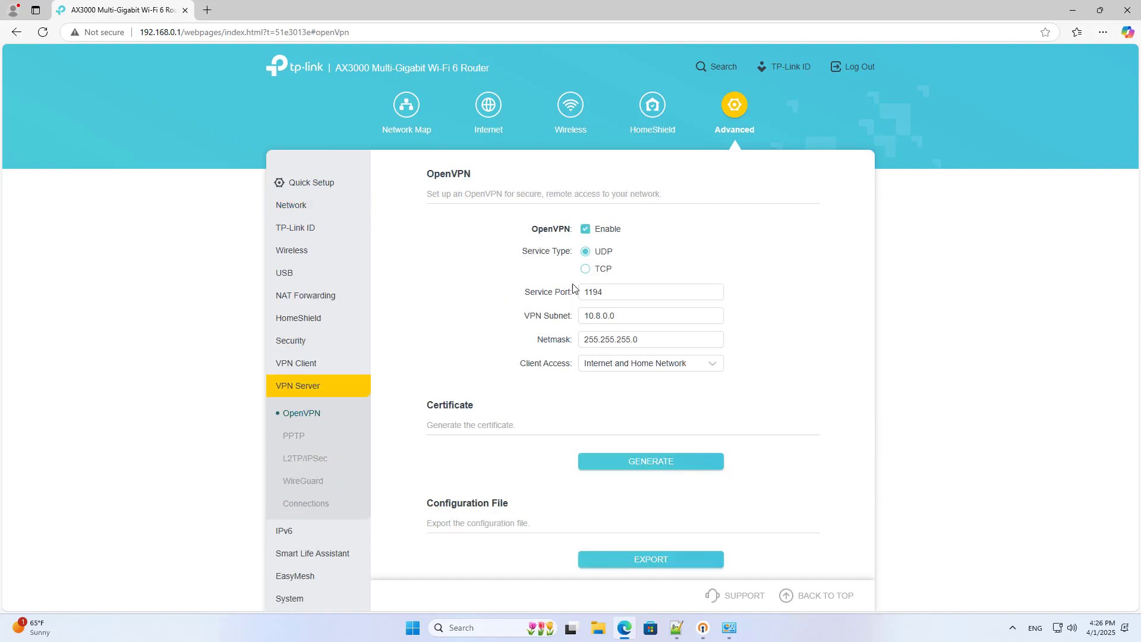
{"action": "double_click", "coordinate": [607, 291]}
{"action": "key", "text": "ctrl+c"}
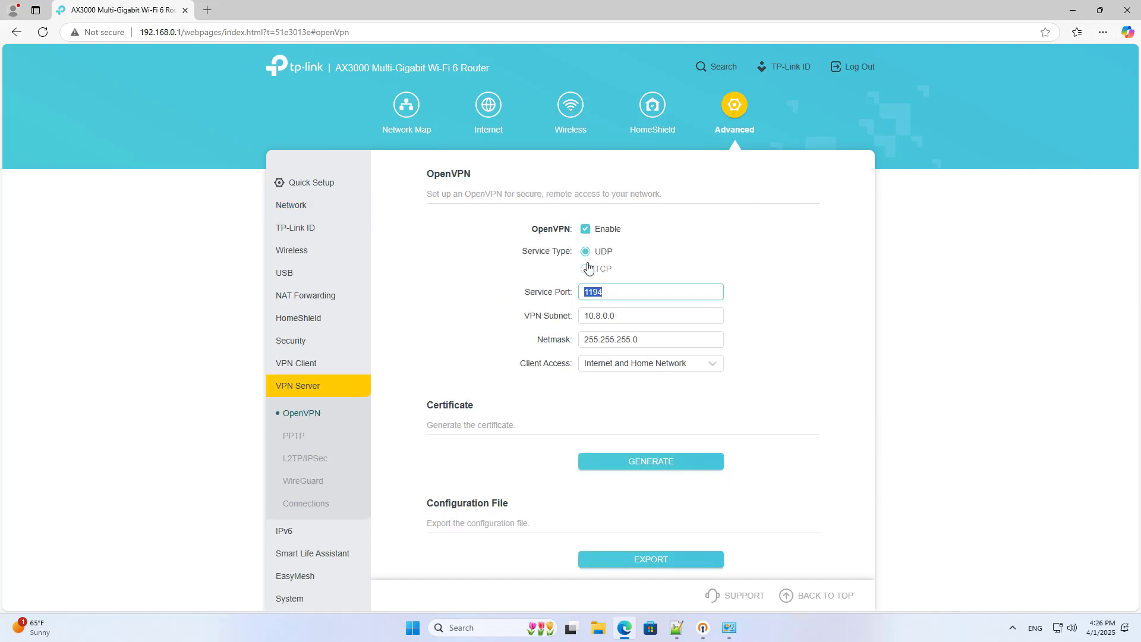
- Load 192.168.10.1 in a new tab and proceed past the certificate warning
{"action": "left_click", "coordinate": [207, 10]}
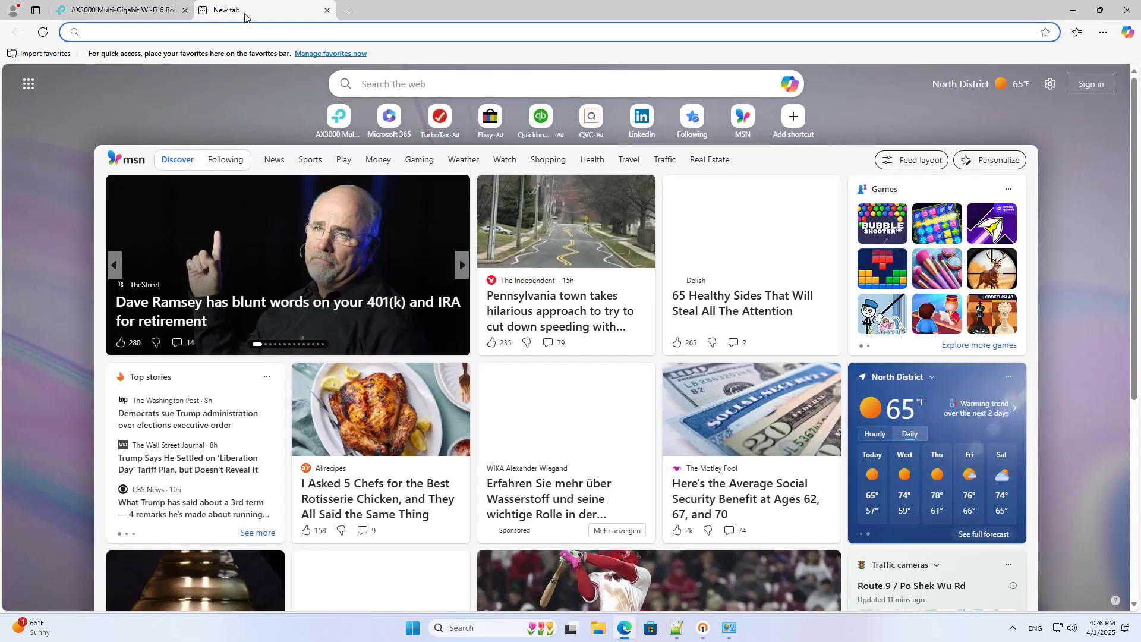
{"action": "type", "text": "192.168."}
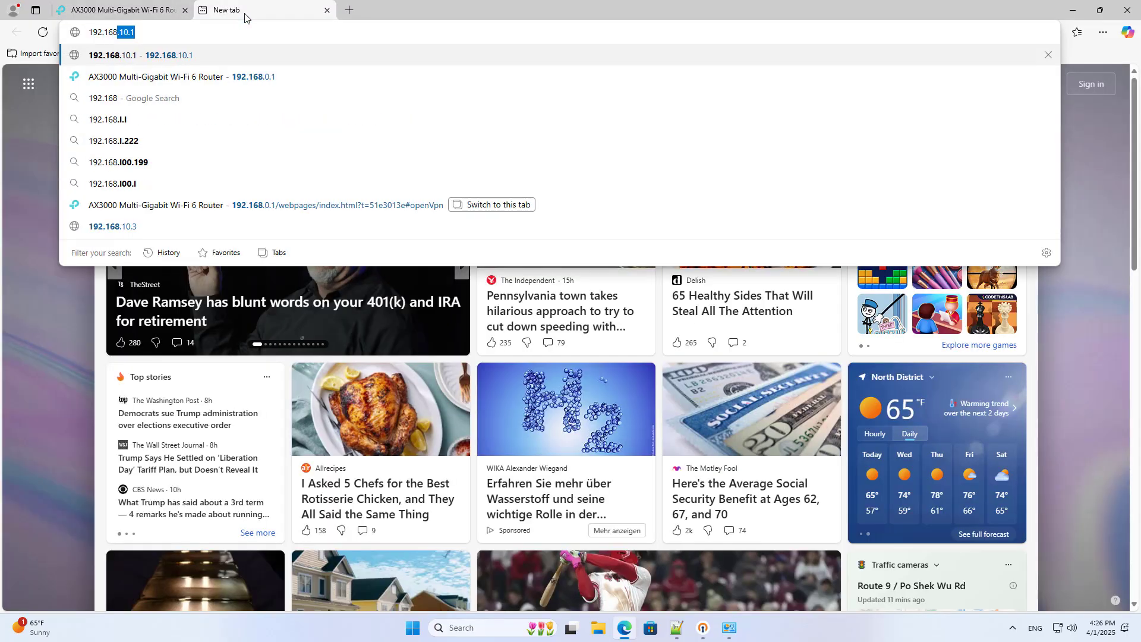
{"action": "type", "text": "10.1"}
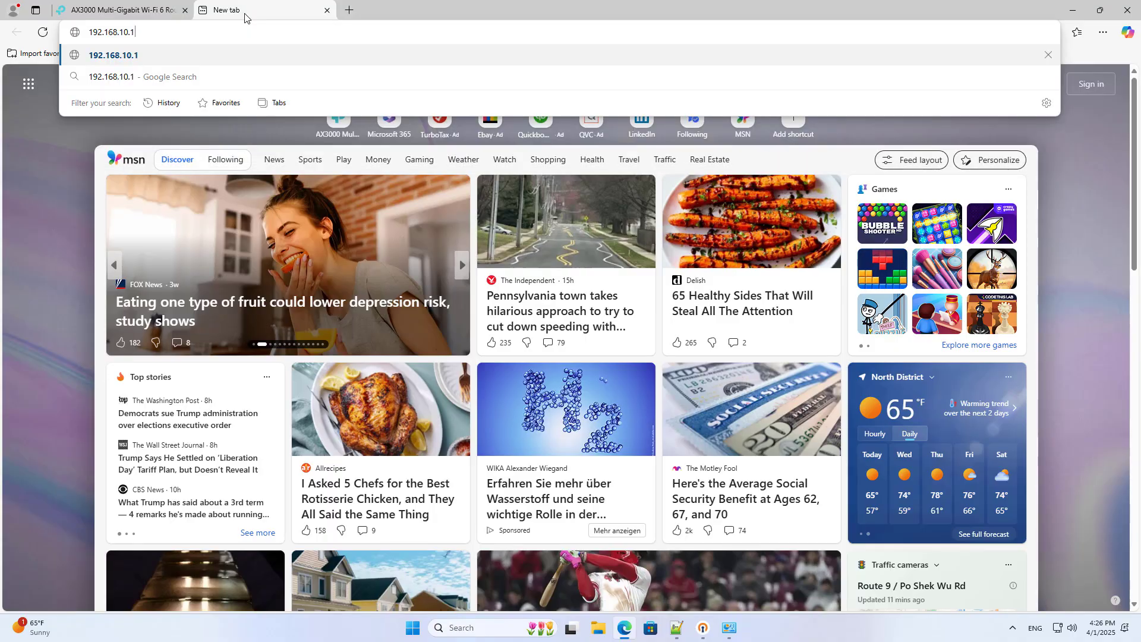
{"action": "key", "text": "Return"}
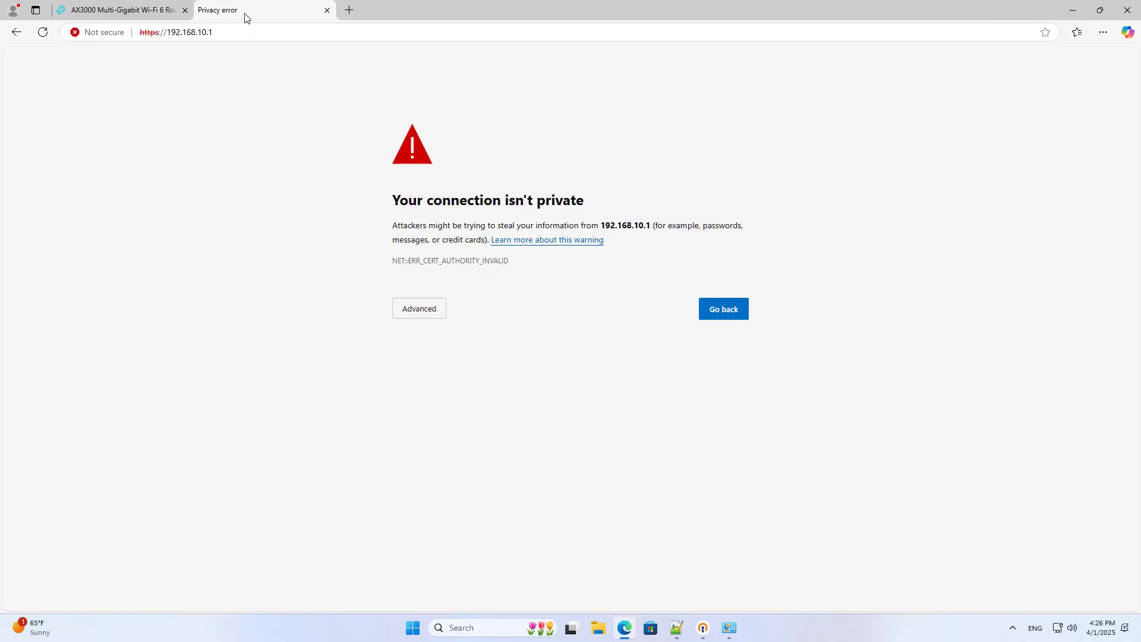
{"action": "left_click", "coordinate": [414, 307]}
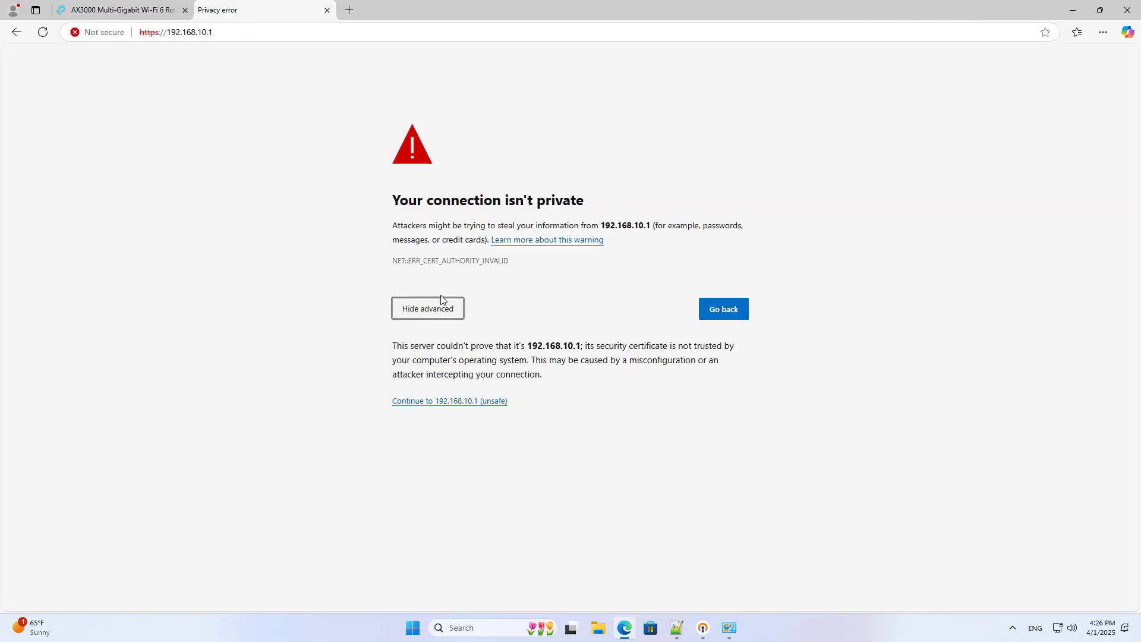
{"action": "left_click", "coordinate": [454, 402]}
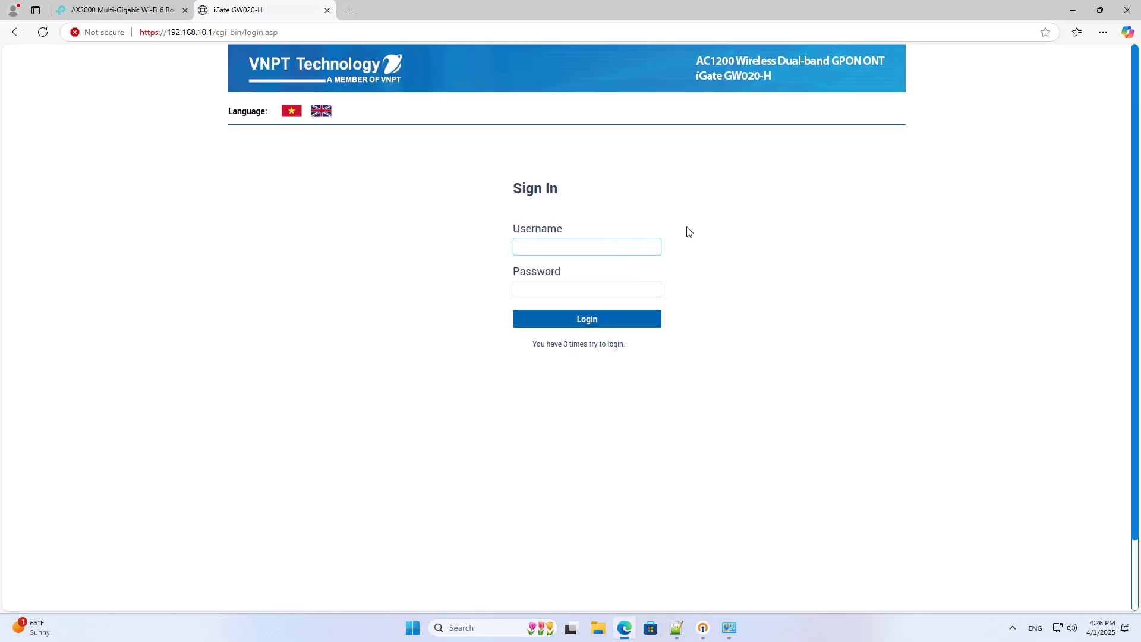
- Log in to the modem as admin, never save the password, and open Advanced Setup > NAT
{"action": "type", "text": "admin"}
{"action": "key", "text": "Tab"}
{"action": "type", "text": "•••"}
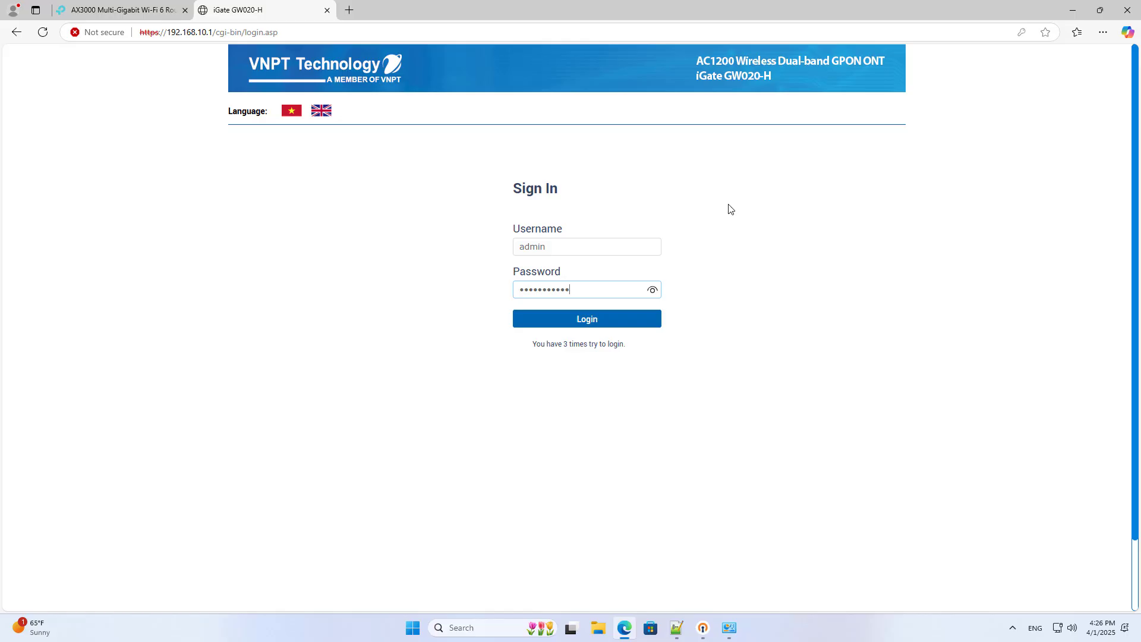
{"action": "left_click", "coordinate": [604, 319]}
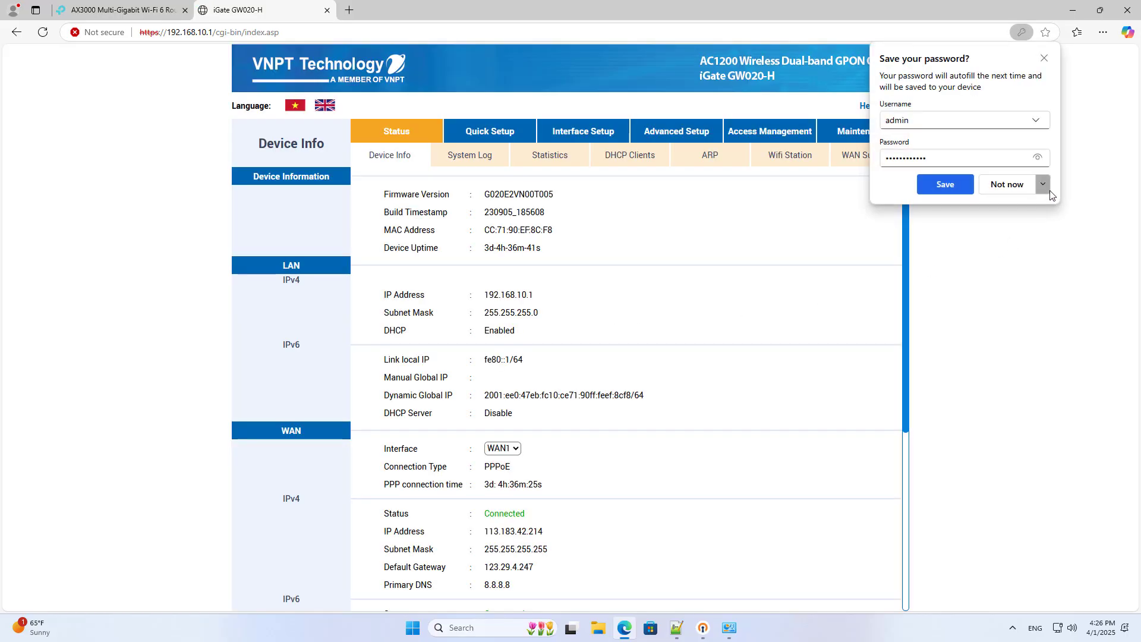
{"action": "left_click", "coordinate": [1043, 184]}
{"action": "left_click", "coordinate": [1013, 225]}
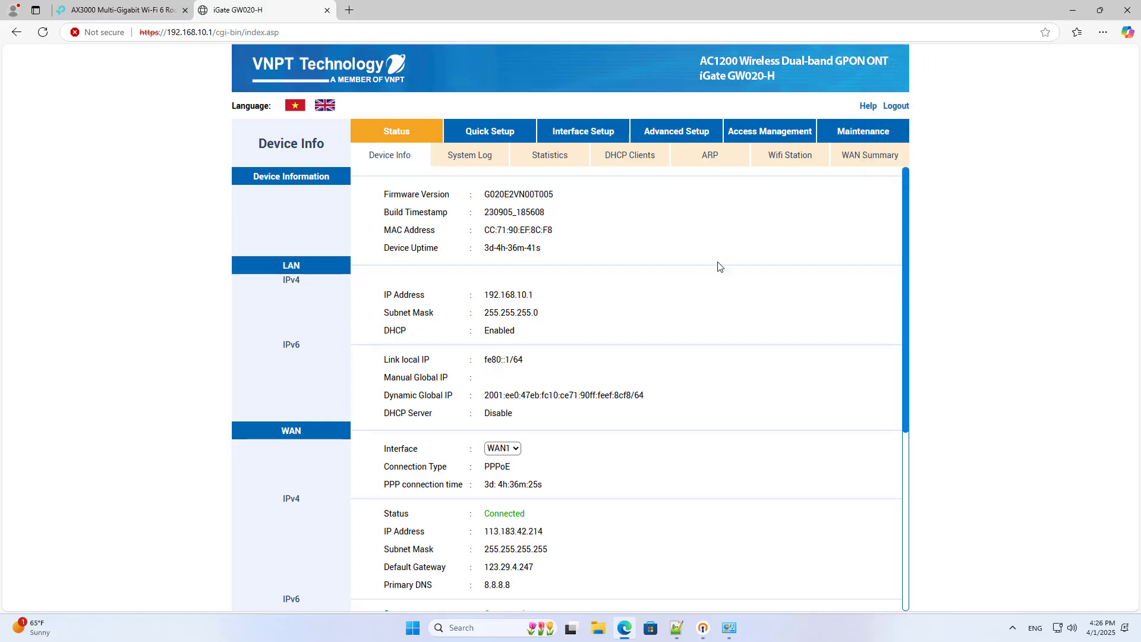
{"action": "left_click", "coordinate": [668, 139]}
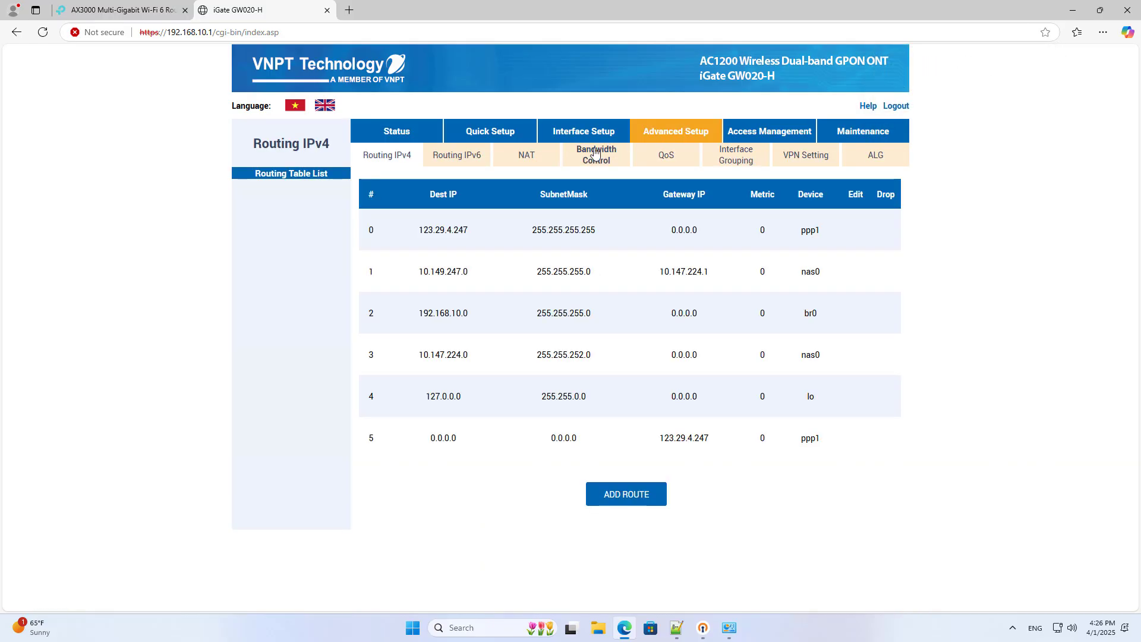
{"action": "left_click", "coordinate": [526, 157]}
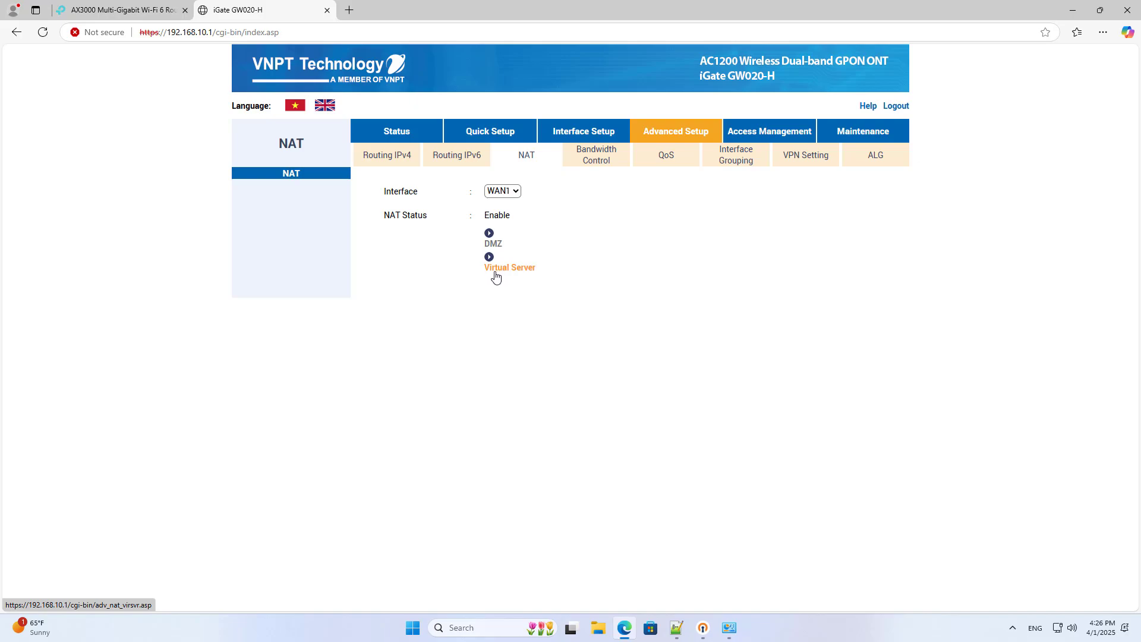
- Start a Virtual Server rule named OpenVPN, protocol UDP, external ports 1194 to 1194
{"action": "left_click", "coordinate": [525, 270]}
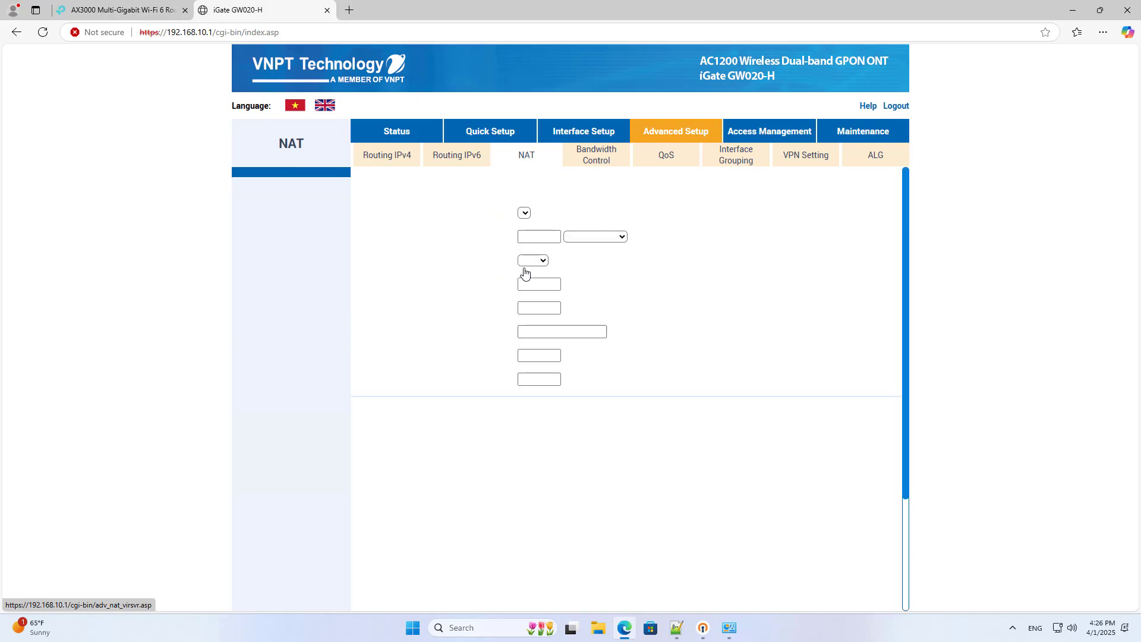
{"action": "left_click", "coordinate": [538, 237]}
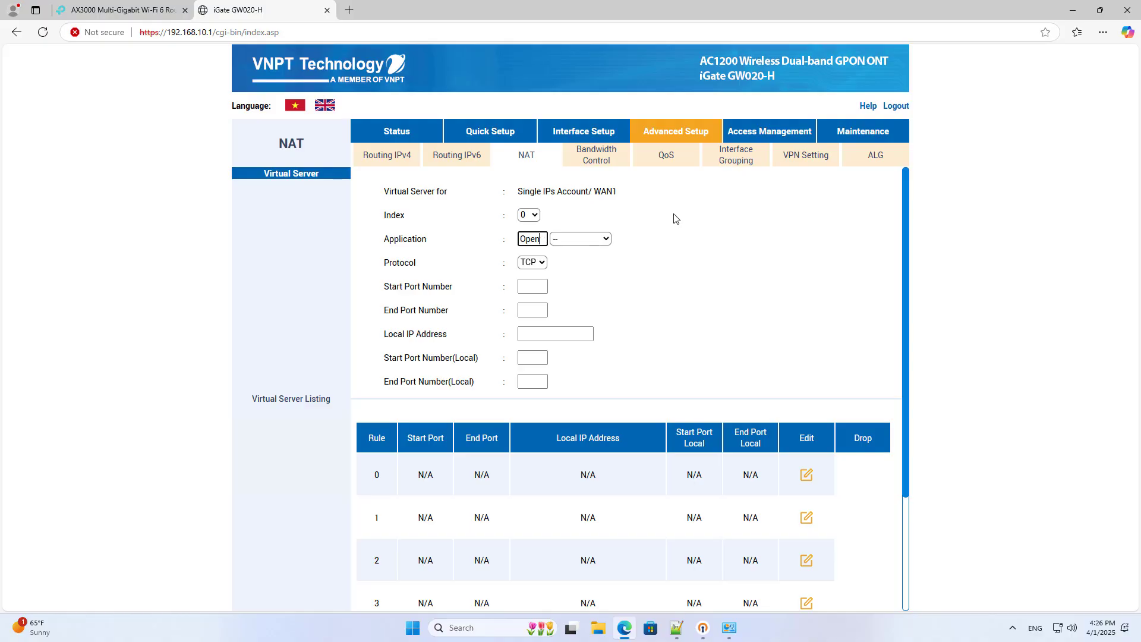
{"action": "type", "text": "OpenVPN"}
{"action": "left_click", "coordinate": [538, 263]}
{"action": "left_click", "coordinate": [530, 296]}
{"action": "left_click", "coordinate": [536, 288]}
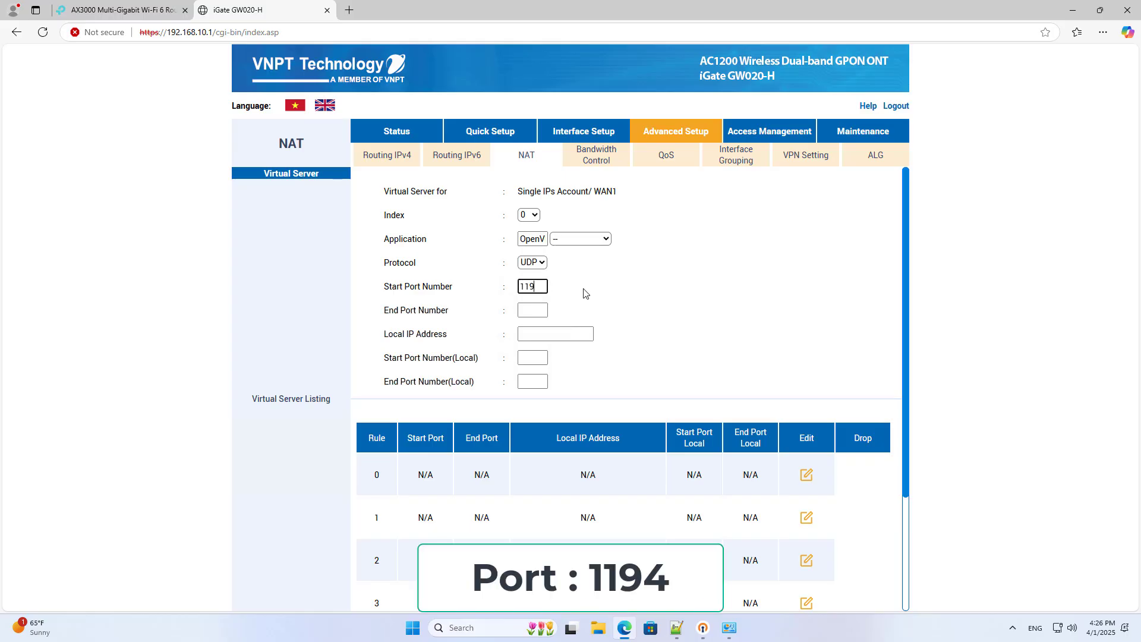
{"action": "type", "text": "1194"}
{"action": "key", "text": "Tab"}
{"action": "type", "text": "1194"}
{"action": "double_click", "coordinate": [535, 288]}
- Set local start and end ports to 1194, matching the router's OpenVPN port
{"action": "left_click", "coordinate": [544, 361]}
{"action": "key", "text": "ctrl+v"}
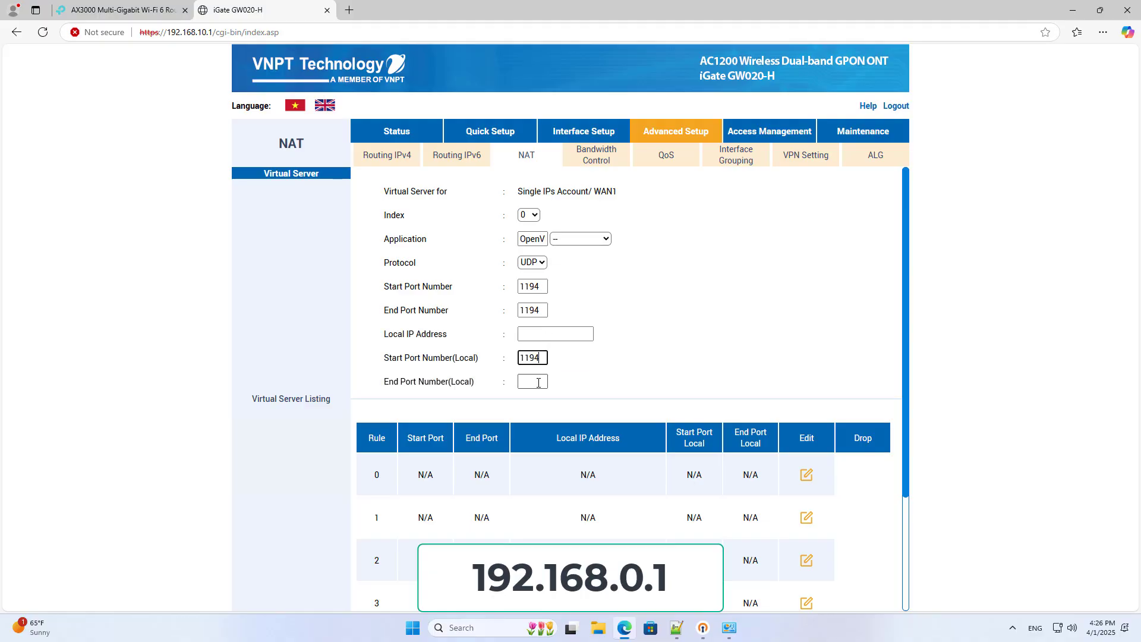
{"action": "left_click", "coordinate": [538, 382]}
{"action": "key", "text": "ctrl+v"}
{"action": "double_click", "coordinate": [533, 308]}
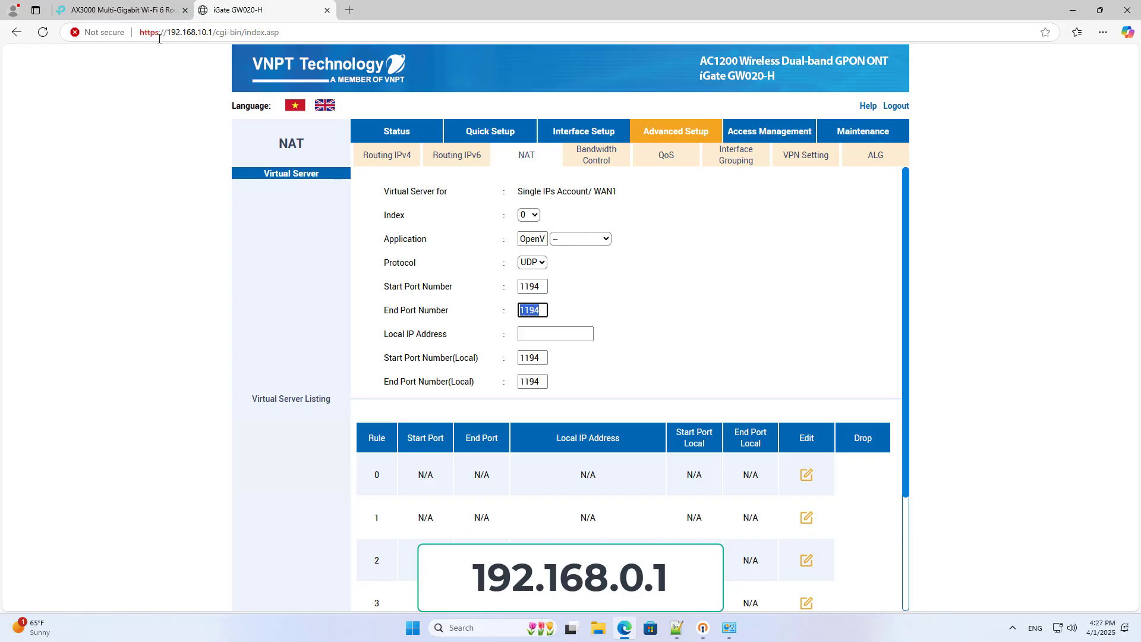
{"action": "left_click", "coordinate": [146, 13]}
{"action": "double_click", "coordinate": [589, 292]}
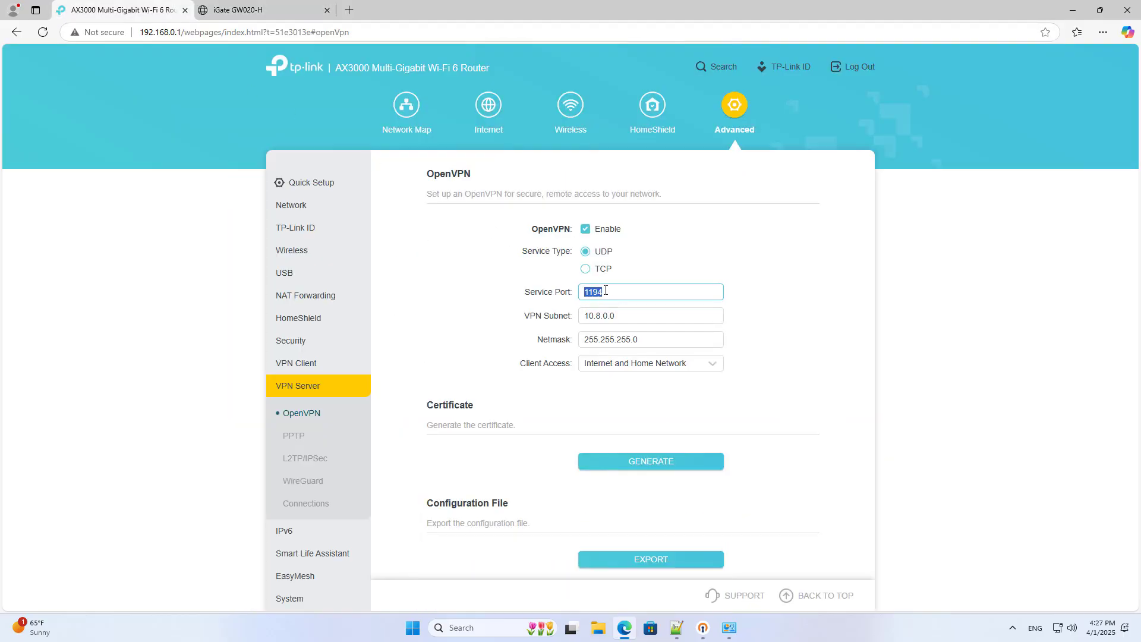
{"action": "left_click", "coordinate": [262, 10]}
- Copy the router's Internet IP 192.168.10.16 from TP-Link Network Status into Local IP
{"action": "key", "text": "Tab"}
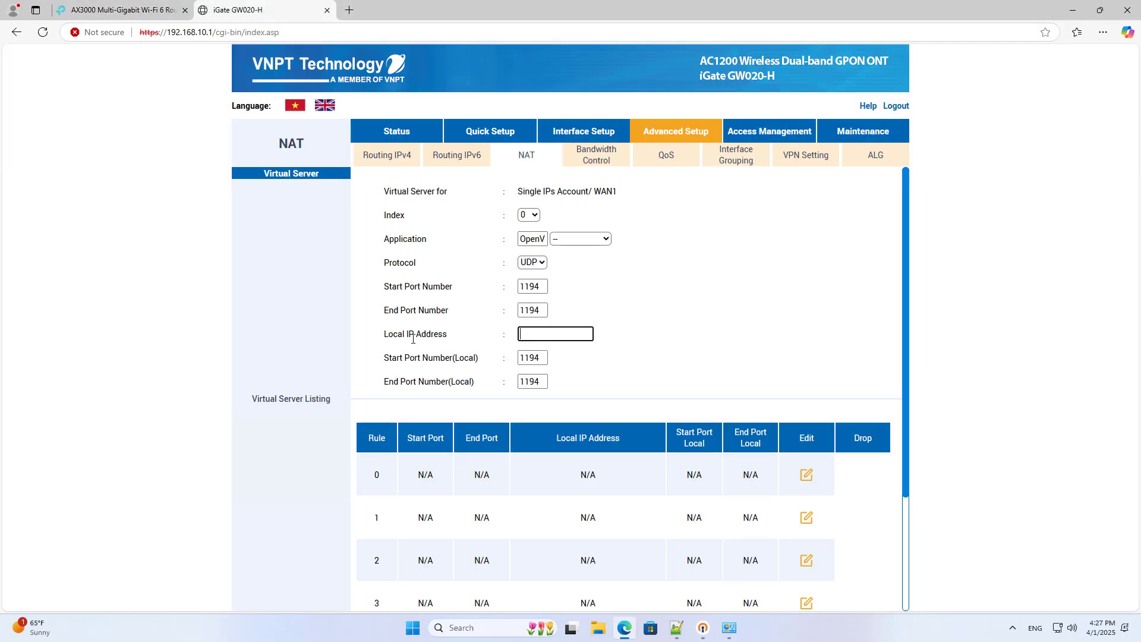
{"action": "left_click_drag", "start_coordinate": [385, 336], "coordinate": [450, 340]}
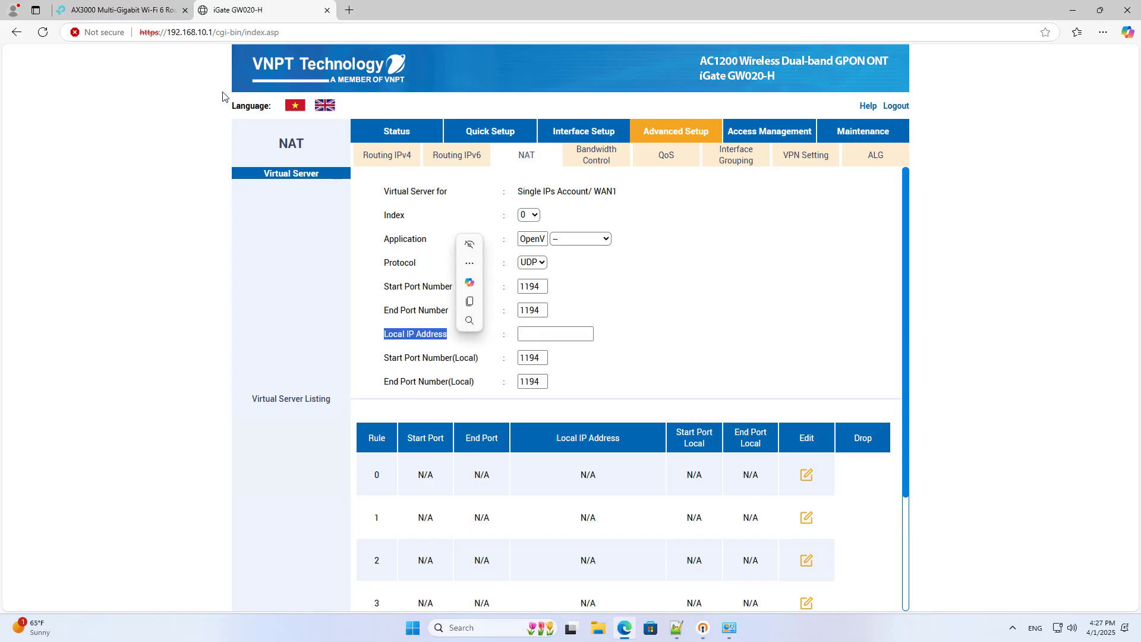
{"action": "left_click", "coordinate": [151, 9]}
{"action": "left_click", "coordinate": [300, 210]}
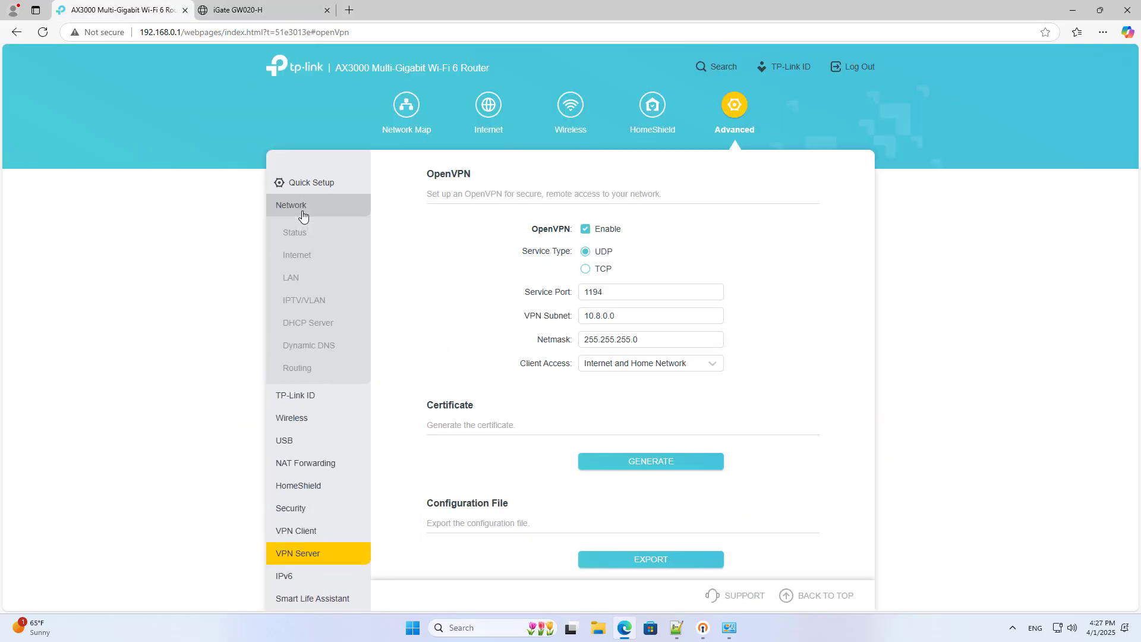
{"action": "left_click", "coordinate": [297, 233]}
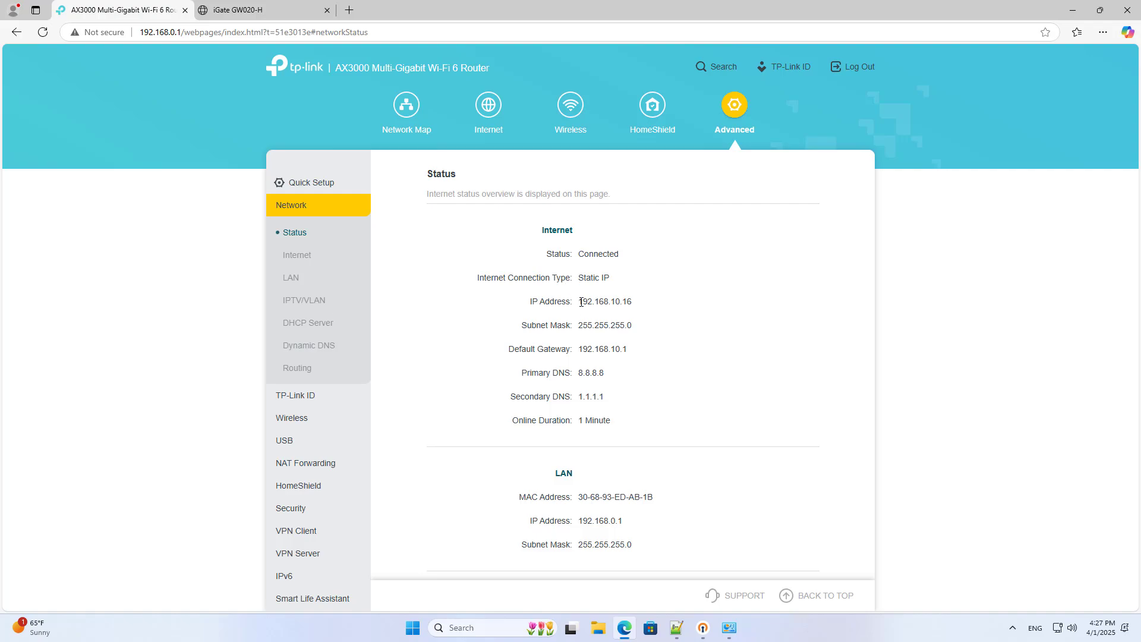
{"action": "left_click_drag", "start_coordinate": [592, 303], "coordinate": [634, 309]}
{"action": "key", "text": "ctrl+c"}
{"action": "left_click", "coordinate": [658, 273]}
{"action": "left_click", "coordinate": [254, 20]}
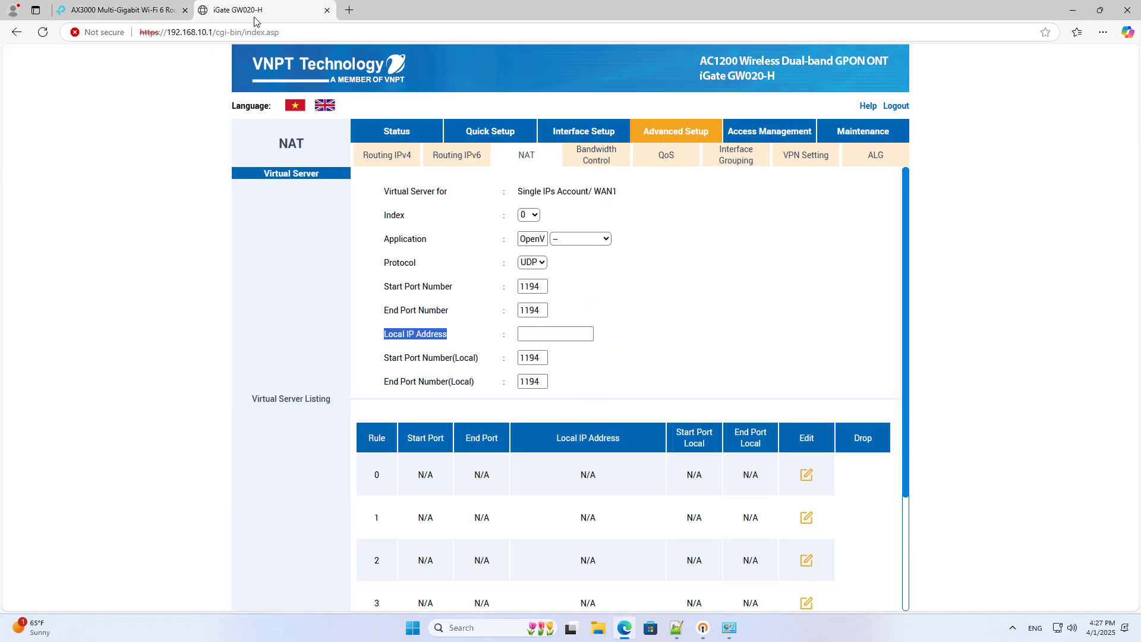
{"action": "left_click", "coordinate": [572, 334]}
{"action": "key", "text": "ctrl+v"}
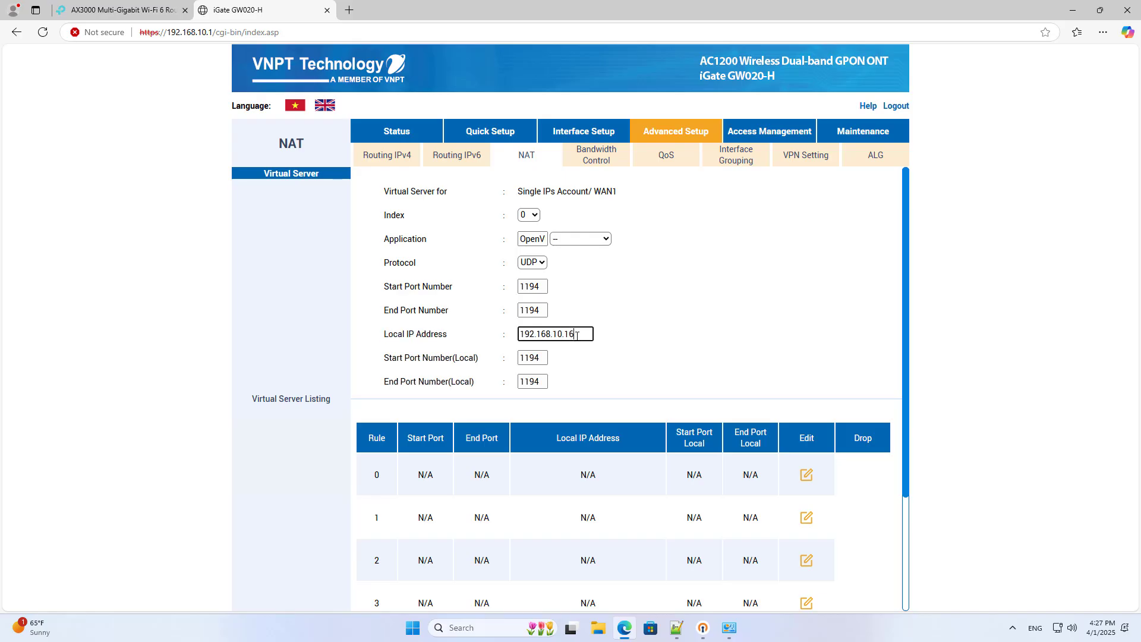
{"action": "left_click_drag", "start_coordinate": [577, 336], "coordinate": [493, 333]}
- Apply the rule and verify it forwards UDP 1194 to 192.168.10.16
{"action": "scroll", "coordinate": [904, 398], "scroll_direction": "down", "scroll_amount": 3}
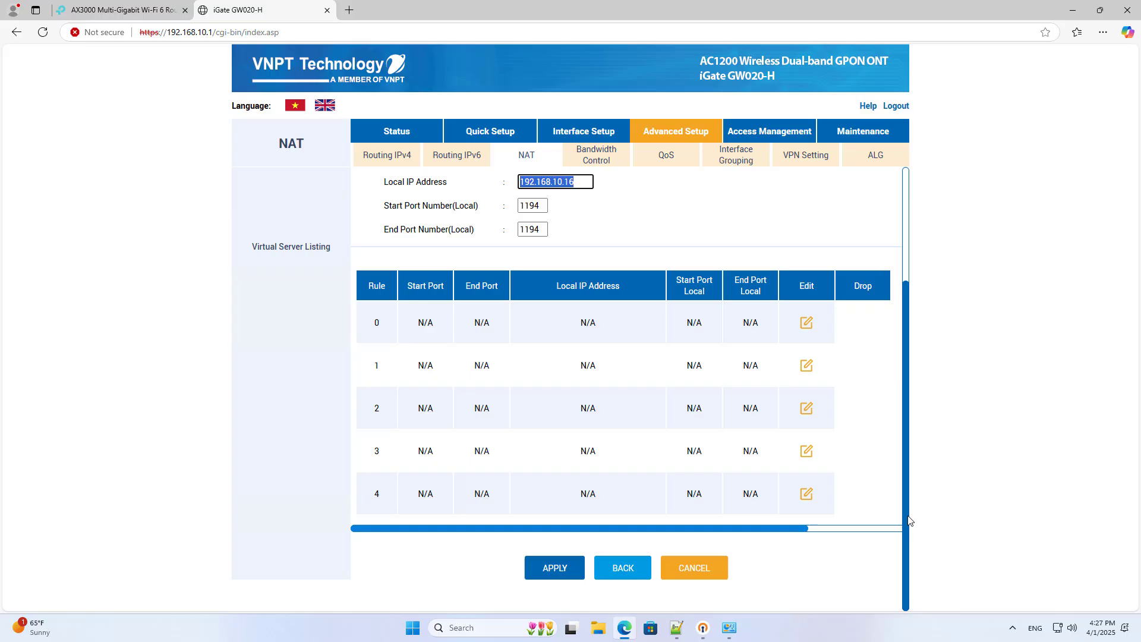
{"action": "left_click", "coordinate": [553, 568]}
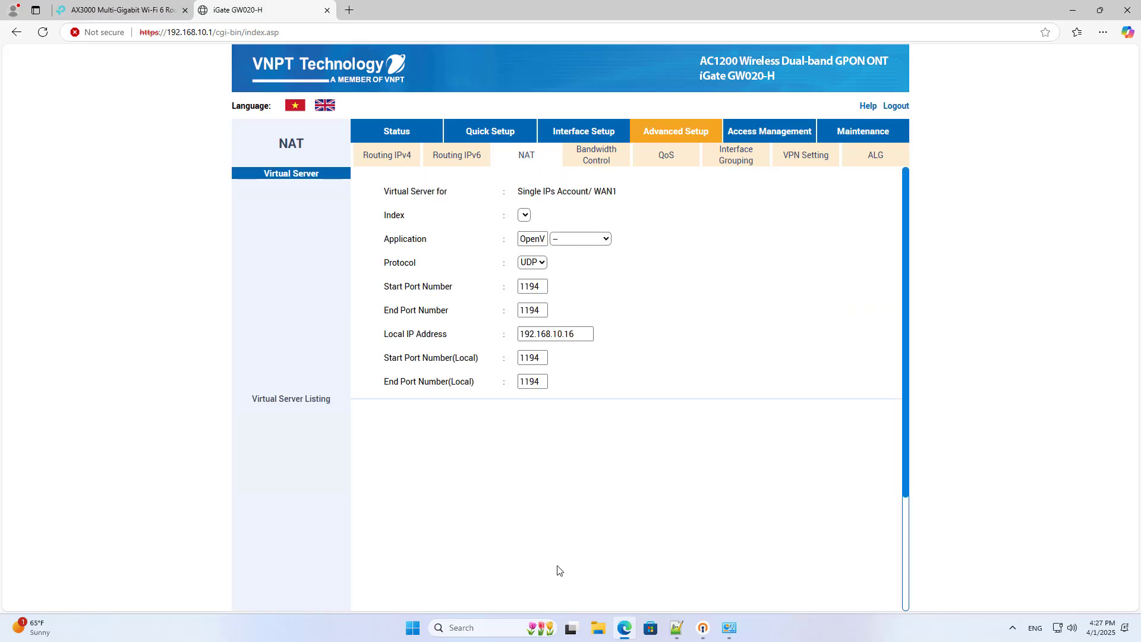
{"action": "left_click_drag", "start_coordinate": [417, 474], "coordinate": [749, 479]}
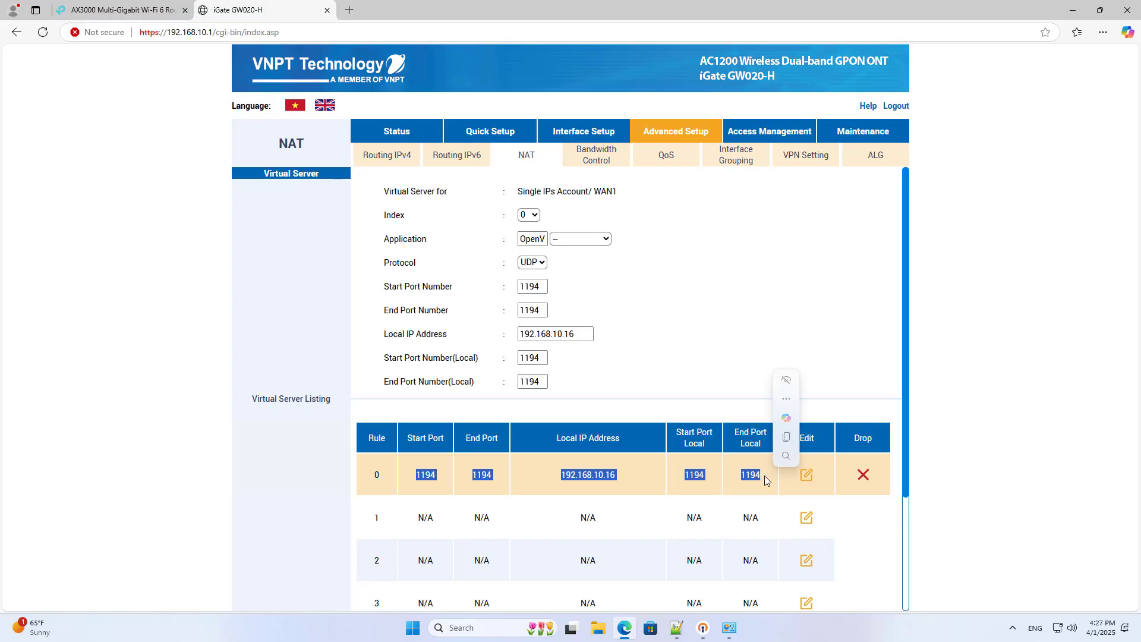
{"action": "left_click", "coordinate": [750, 492]}
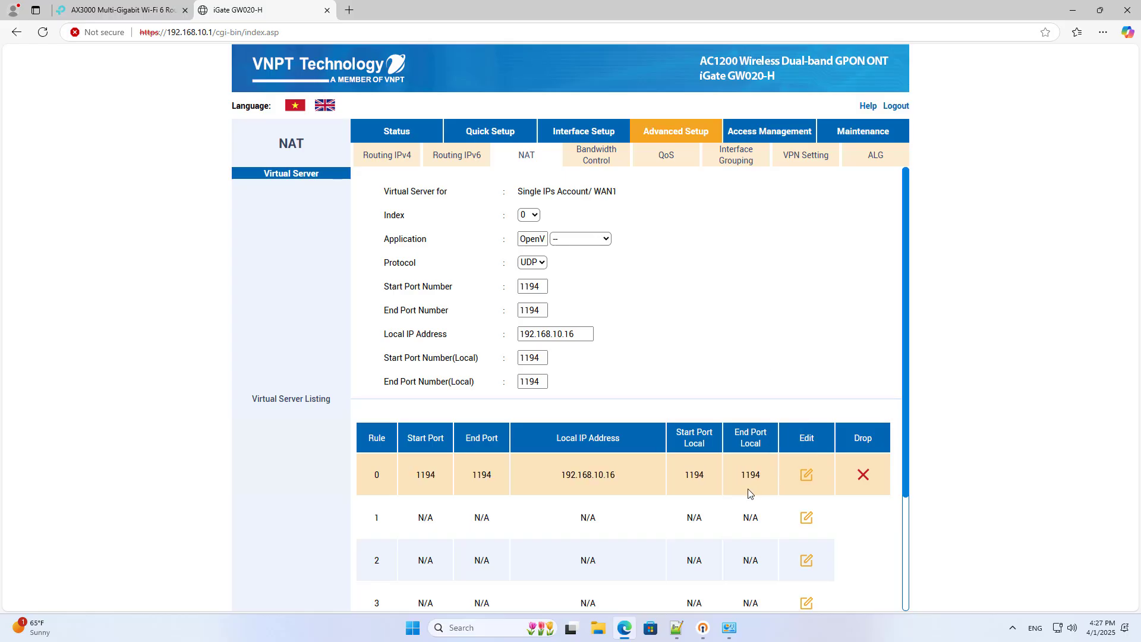
- Copy the public IP 113.183.42.214 from ping.eu in a new tab, then minimise Edge
{"action": "left_click", "coordinate": [350, 10]}
{"action": "type", "text": "pin"}
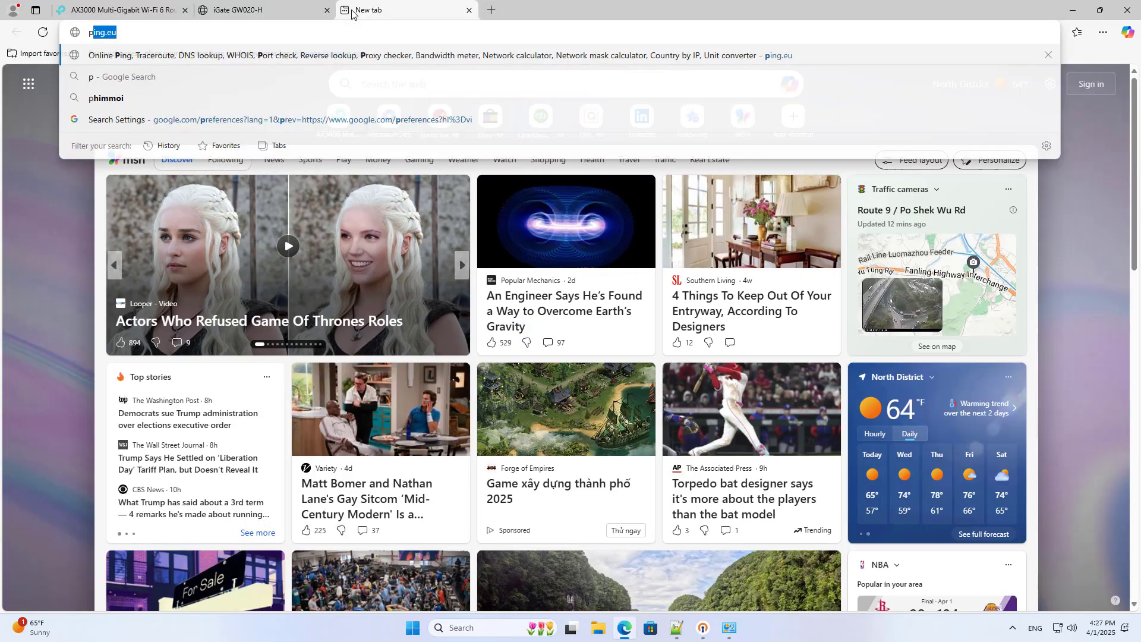
{"action": "left_click", "coordinate": [342, 57]}
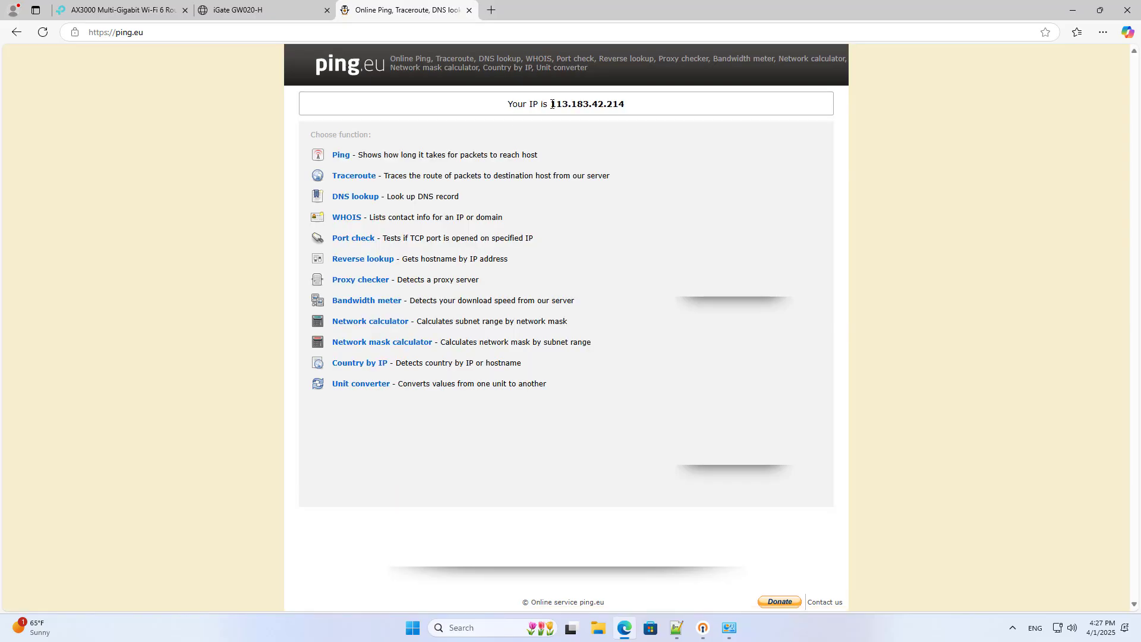
{"action": "left_click_drag", "start_coordinate": [553, 104], "coordinate": [625, 104]}
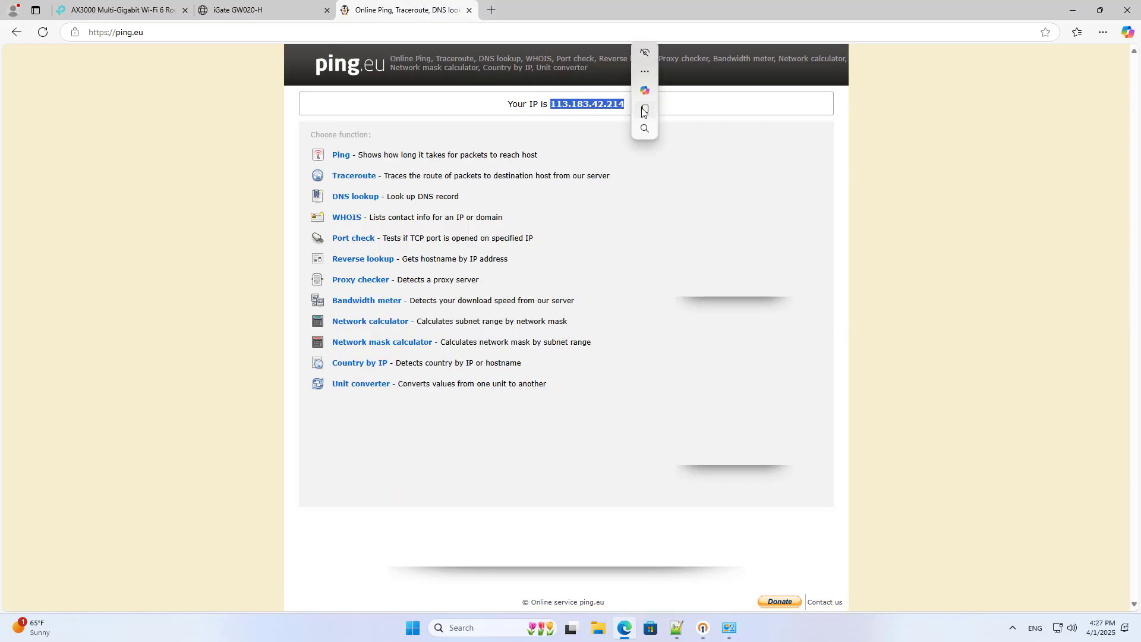
{"action": "left_click", "coordinate": [644, 110]}
{"action": "left_click", "coordinate": [1073, 10]}
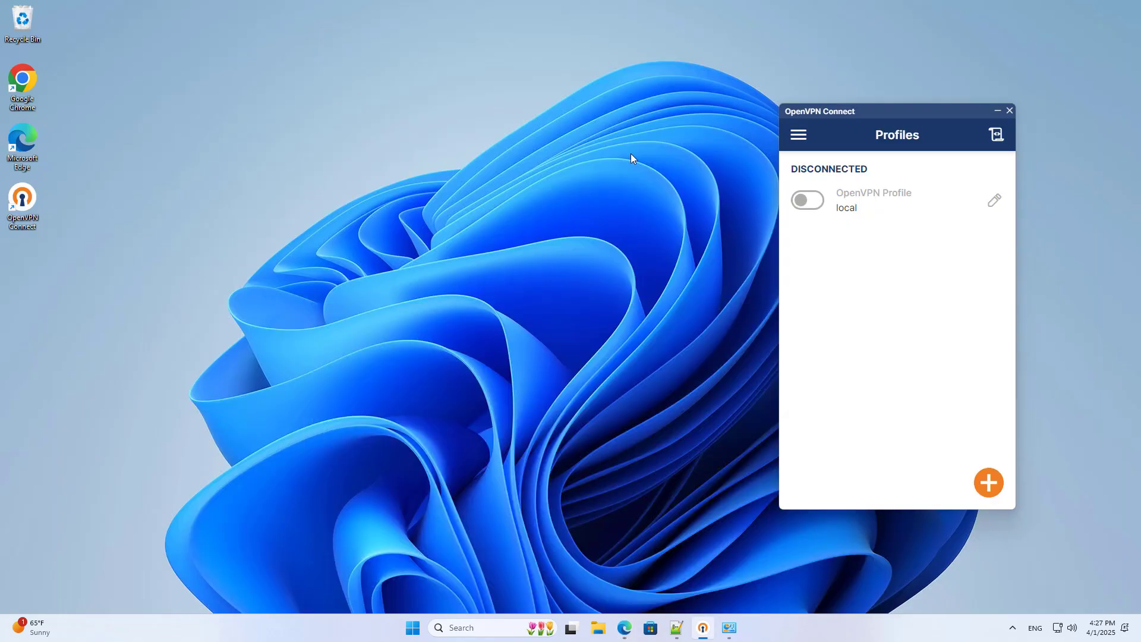
- Open OpenVPN-Config from the Downloads folder in Notepad++
{"action": "left_click", "coordinate": [598, 627]}
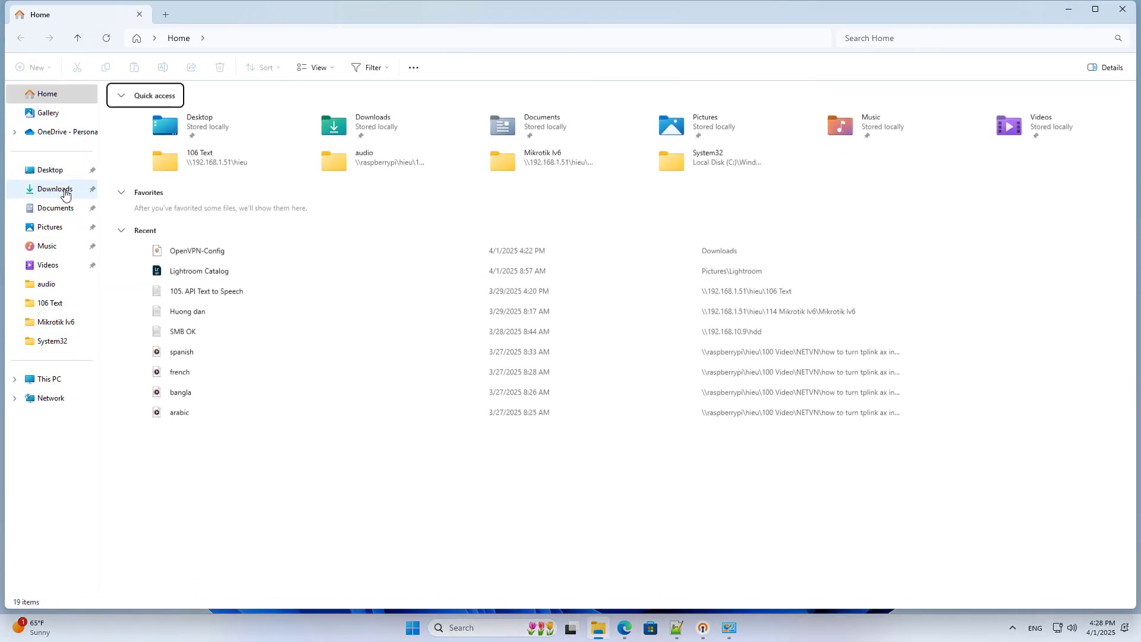
{"action": "left_click", "coordinate": [59, 189]}
{"action": "left_click", "coordinate": [156, 142]}
{"action": "right_click", "coordinate": [156, 147]}
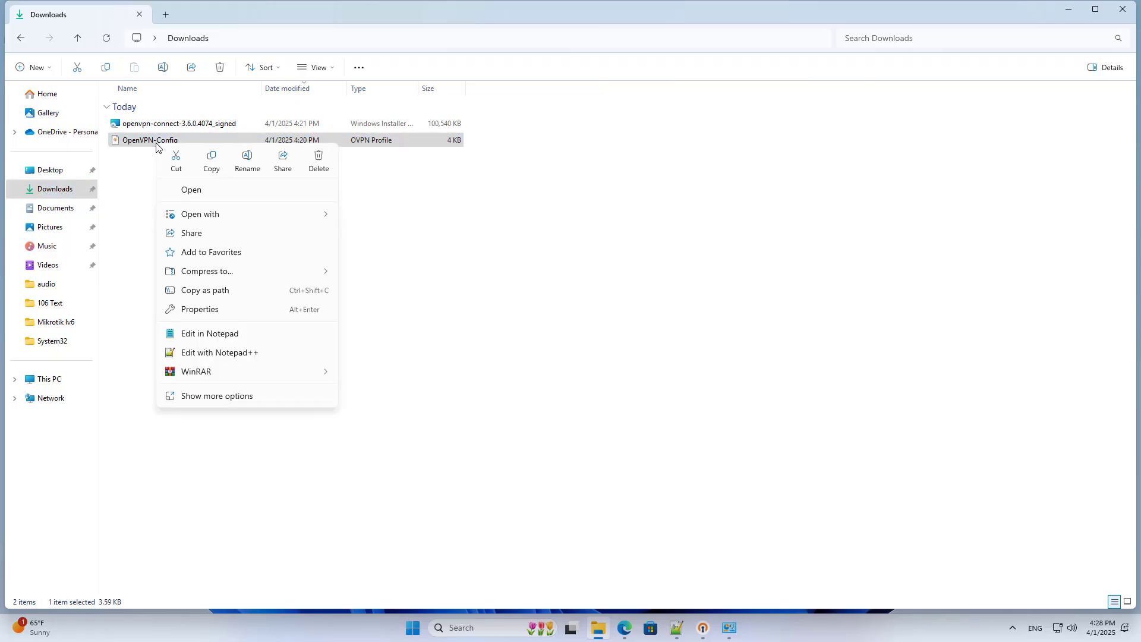
{"action": "left_click", "coordinate": [208, 353]}
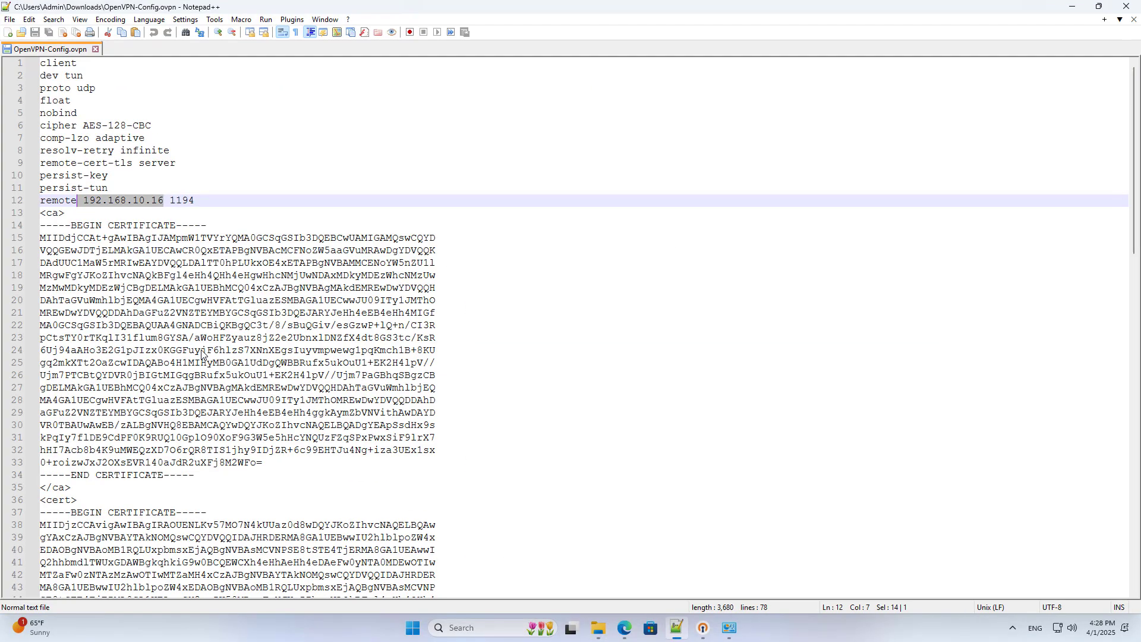
{"action": "left_click_drag", "start_coordinate": [162, 202], "coordinate": [84, 201]}
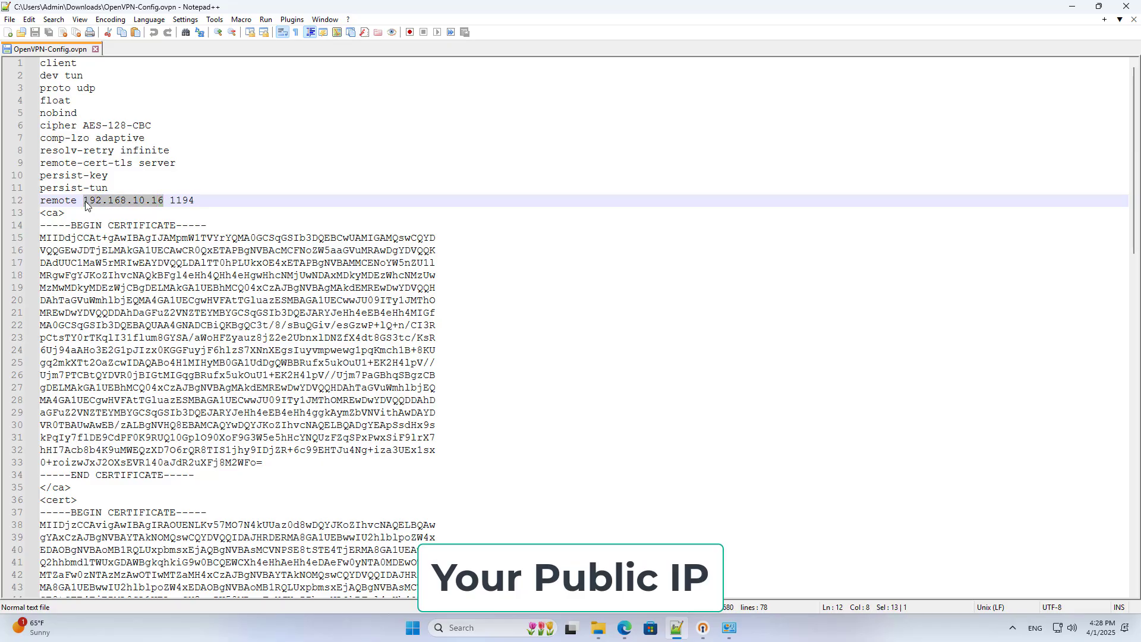
{"action": "key", "text": "BackSpace"}
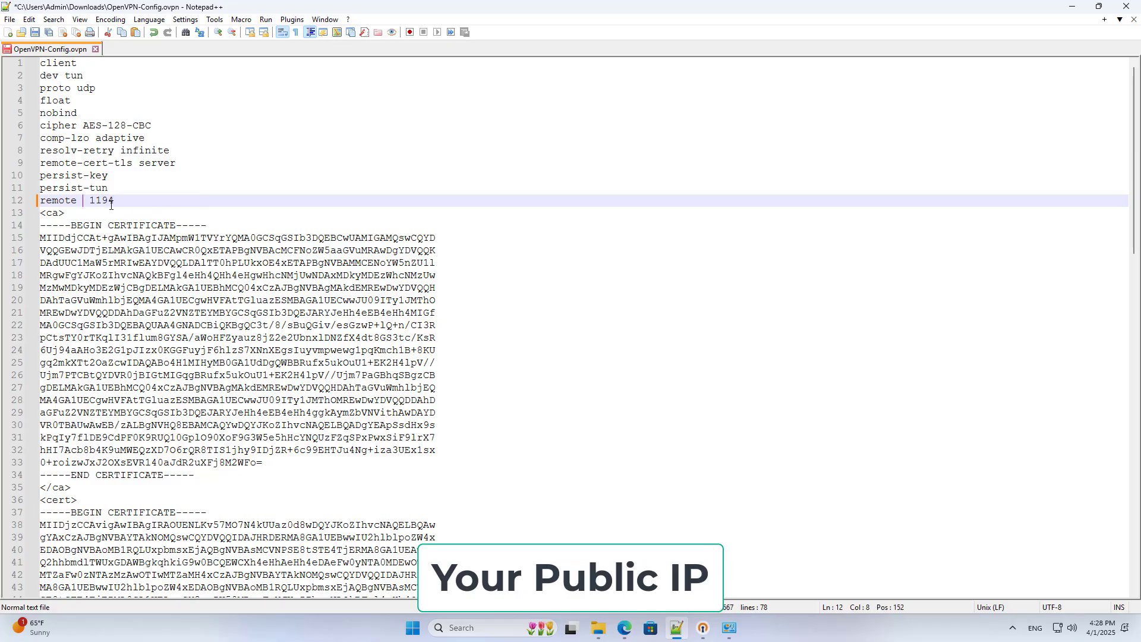
{"action": "right_click", "coordinate": [110, 204]}
{"action": "left_click", "coordinate": [123, 237]}
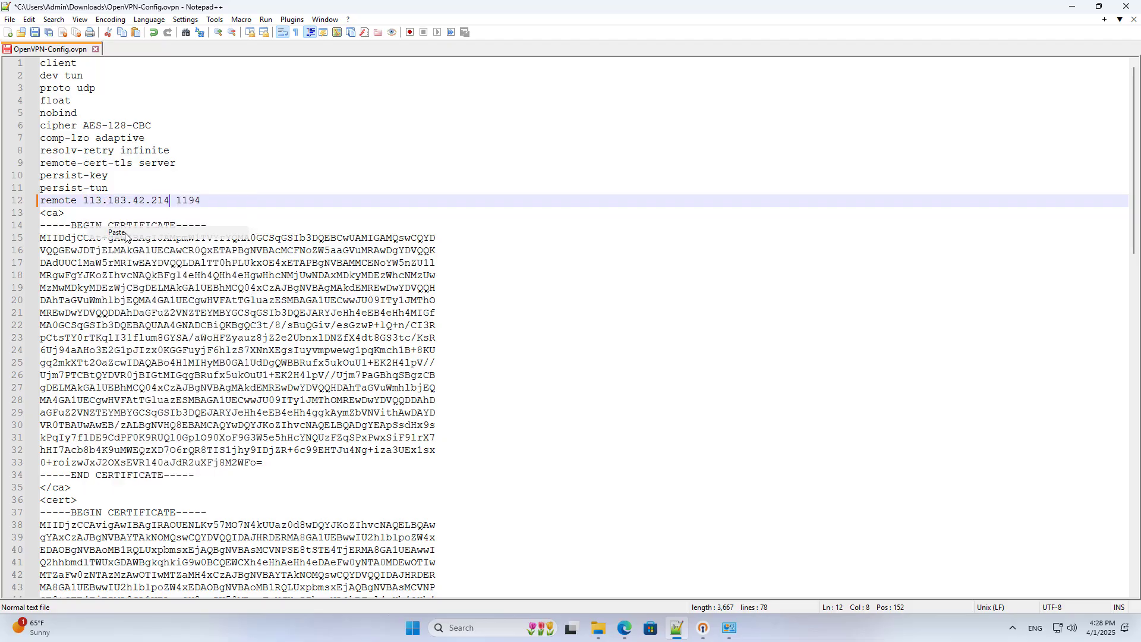
{"action": "left_click_drag", "start_coordinate": [171, 200], "coordinate": [85, 200]}
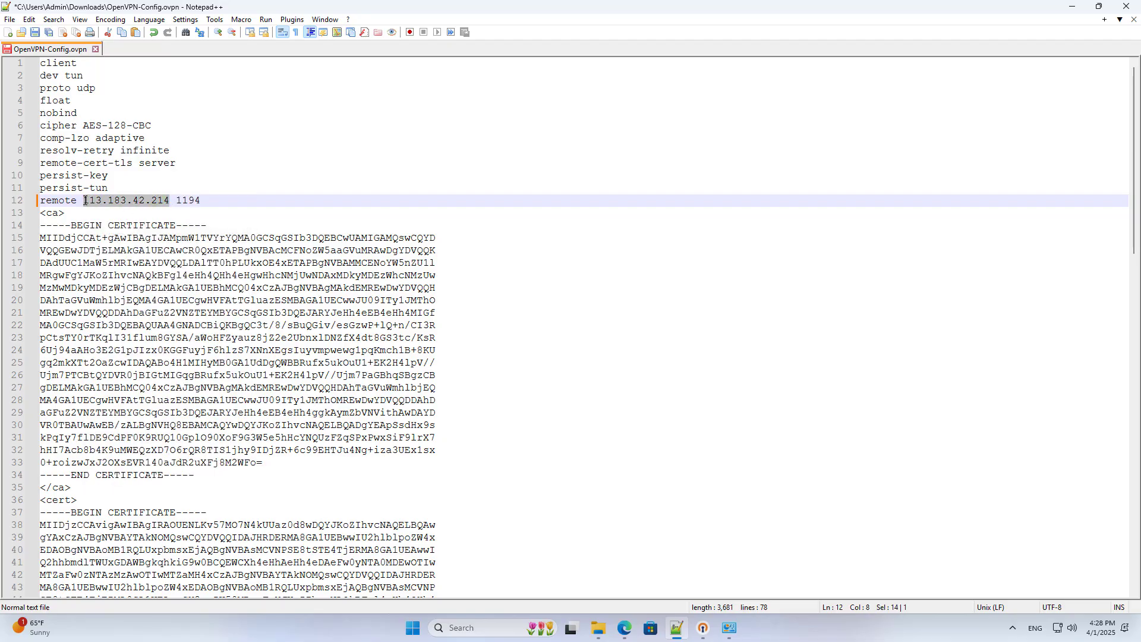
{"action": "left_click", "coordinate": [624, 629]}
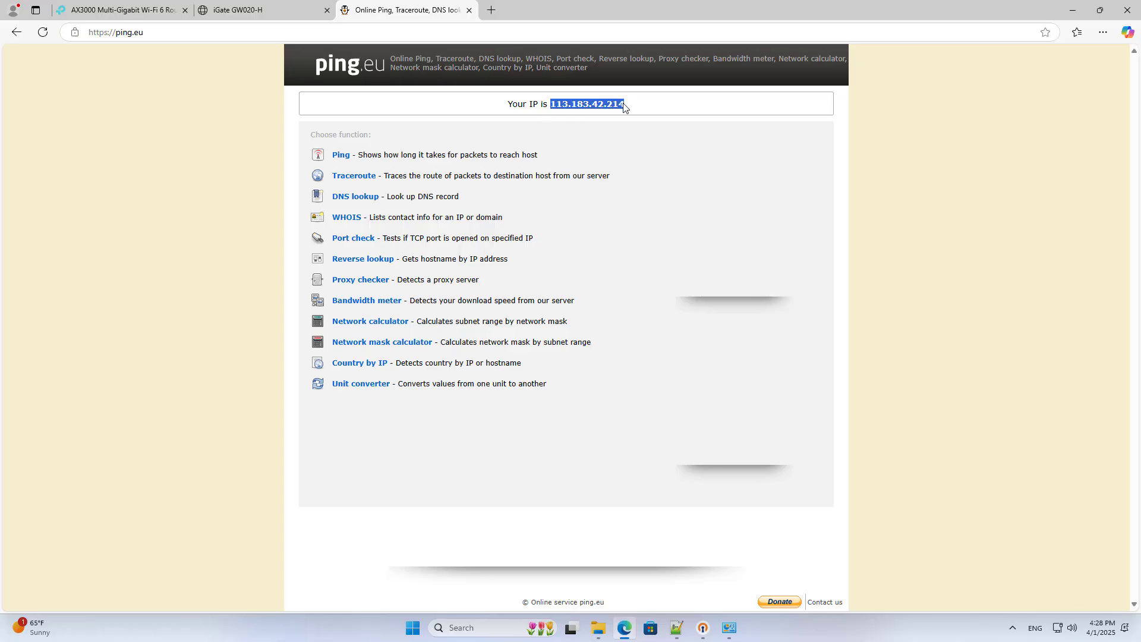
{"action": "left_click", "coordinate": [1073, 10]}
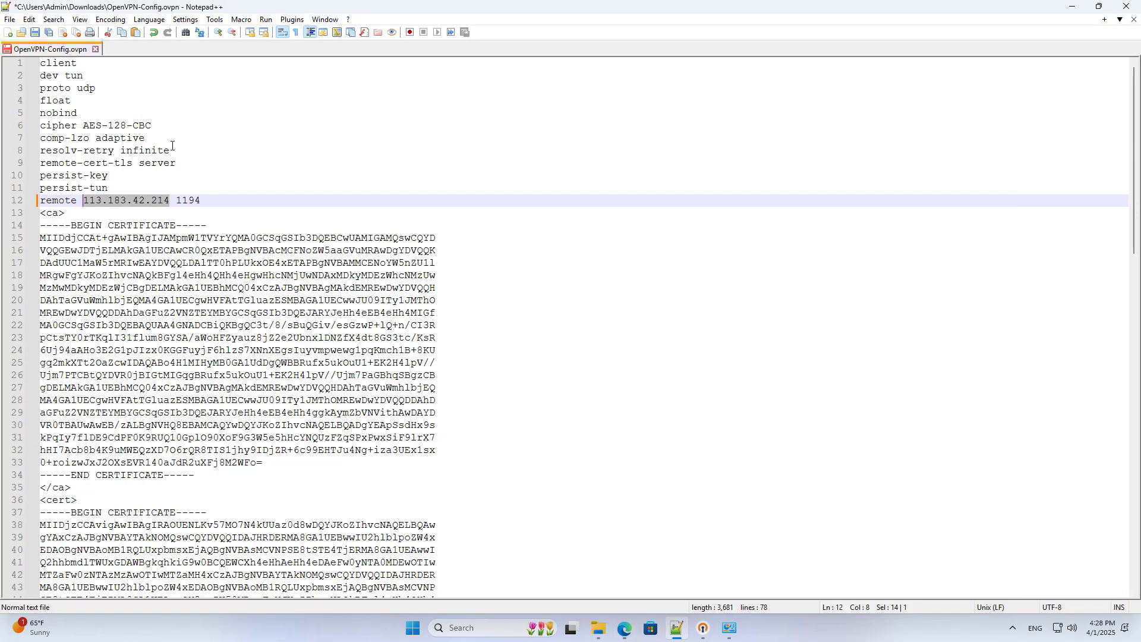
- Save OpenVPN-Config.ovpn, close the file and exit Notepad++
{"action": "left_click", "coordinate": [35, 32]}
{"action": "left_click", "coordinate": [96, 49]}
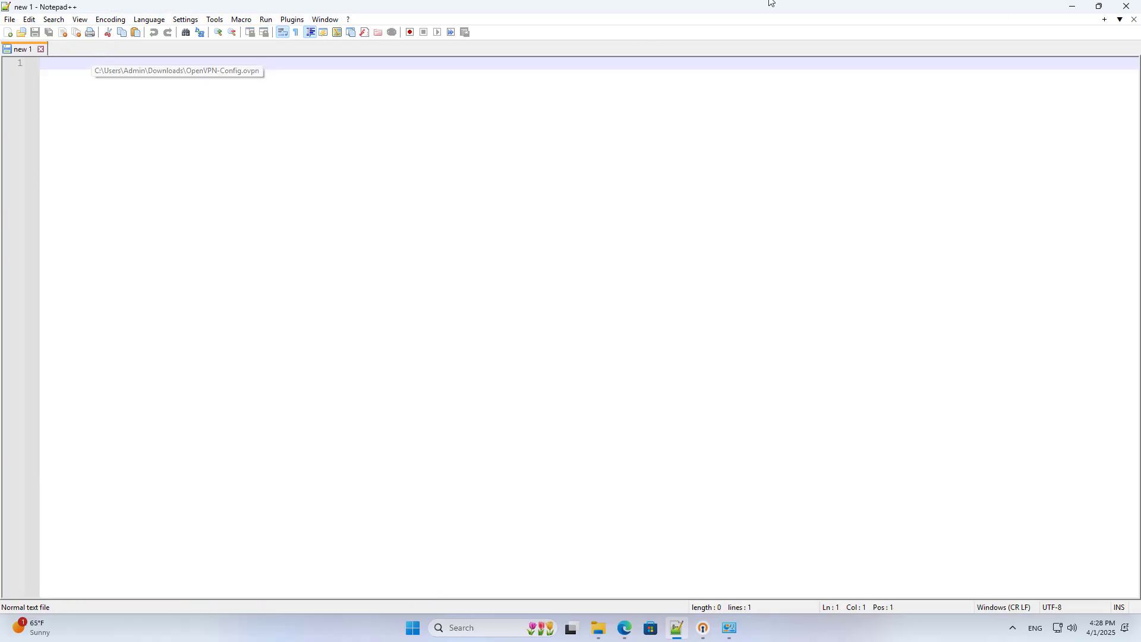
{"action": "left_click", "coordinate": [1127, 7]}
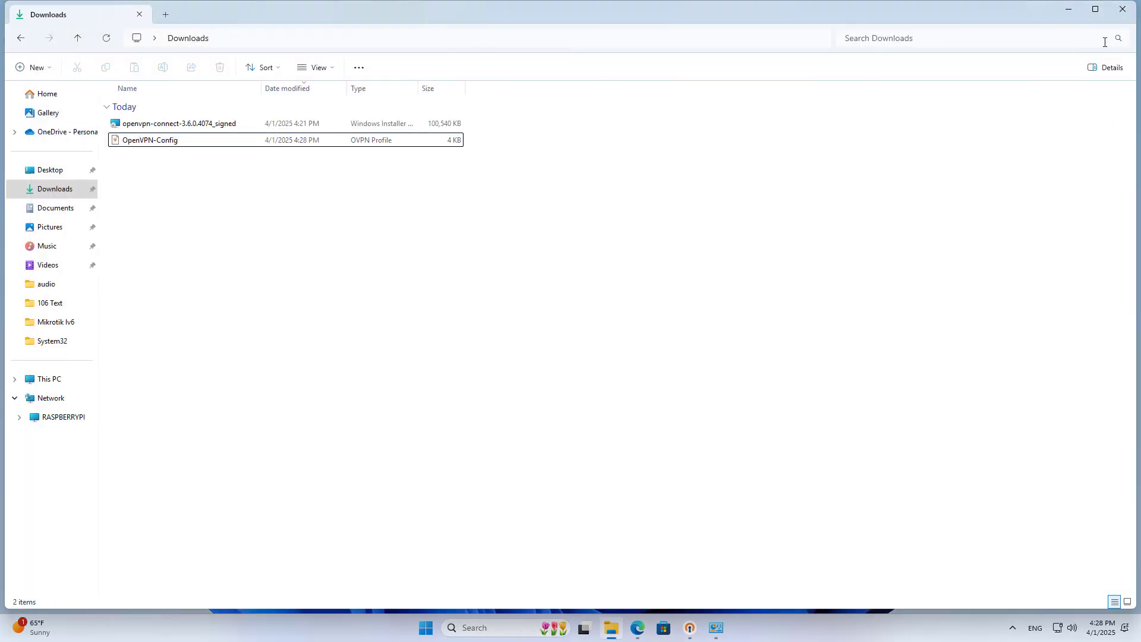
- Import the OpenVPN-Config file as a new profile in OpenVPN Connect
{"action": "left_click", "coordinate": [1127, 6]}
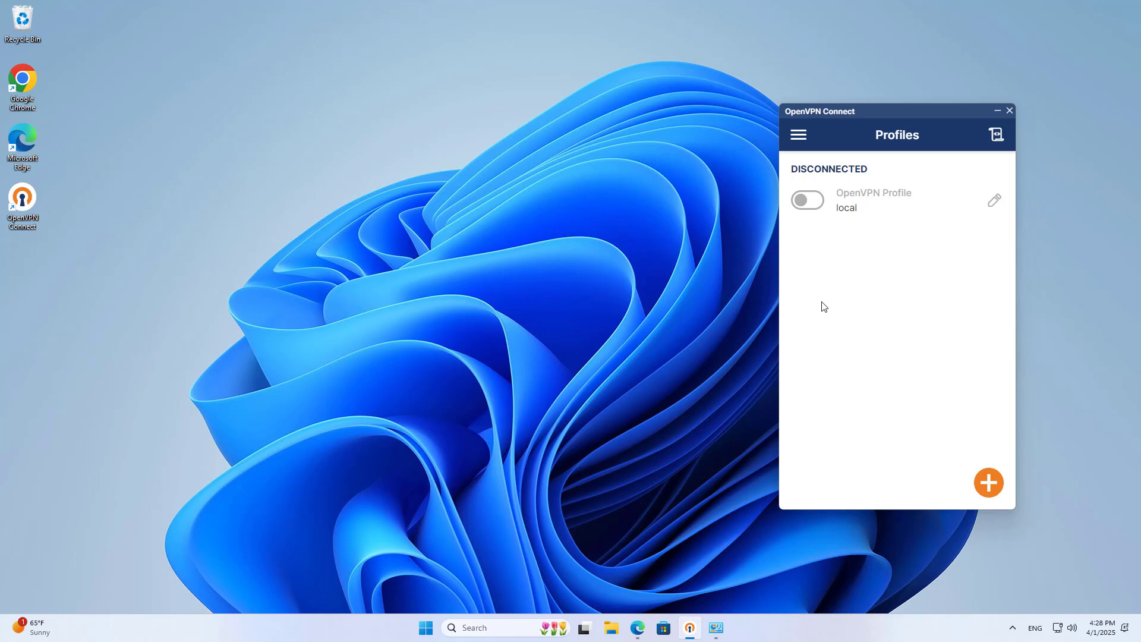
{"action": "left_click", "coordinate": [988, 487]}
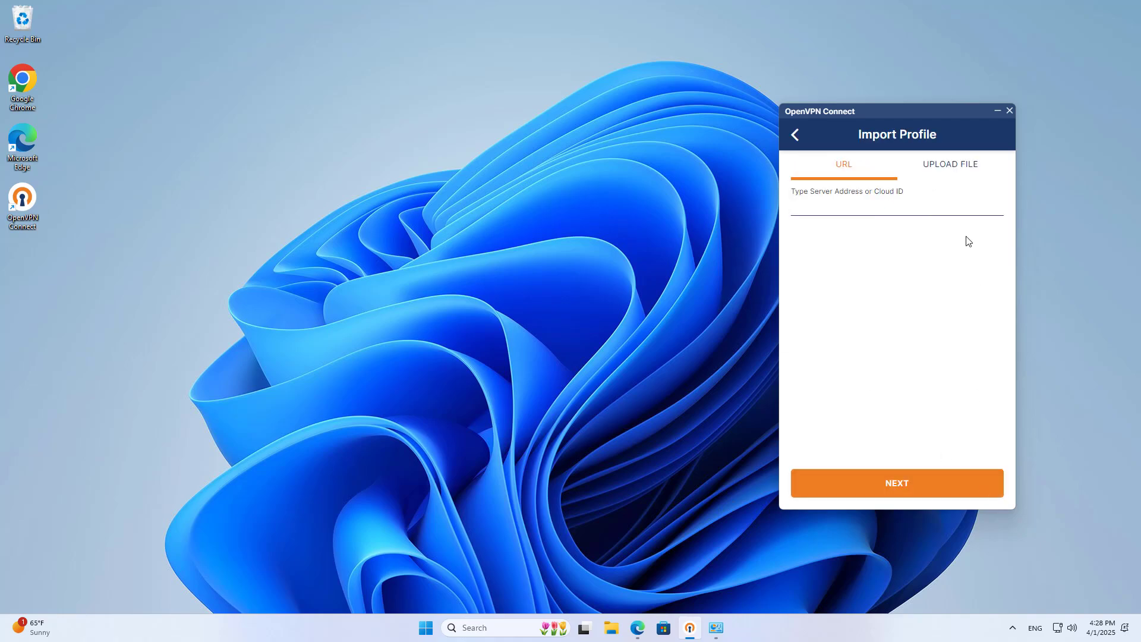
{"action": "left_click", "coordinate": [946, 172]}
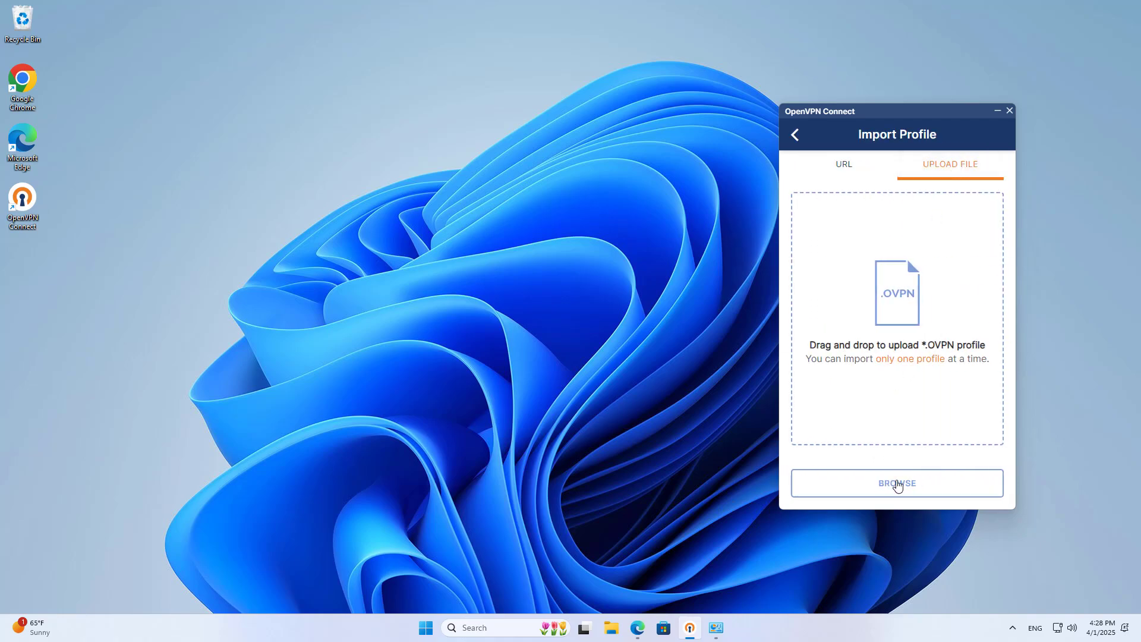
{"action": "left_click", "coordinate": [897, 483]}
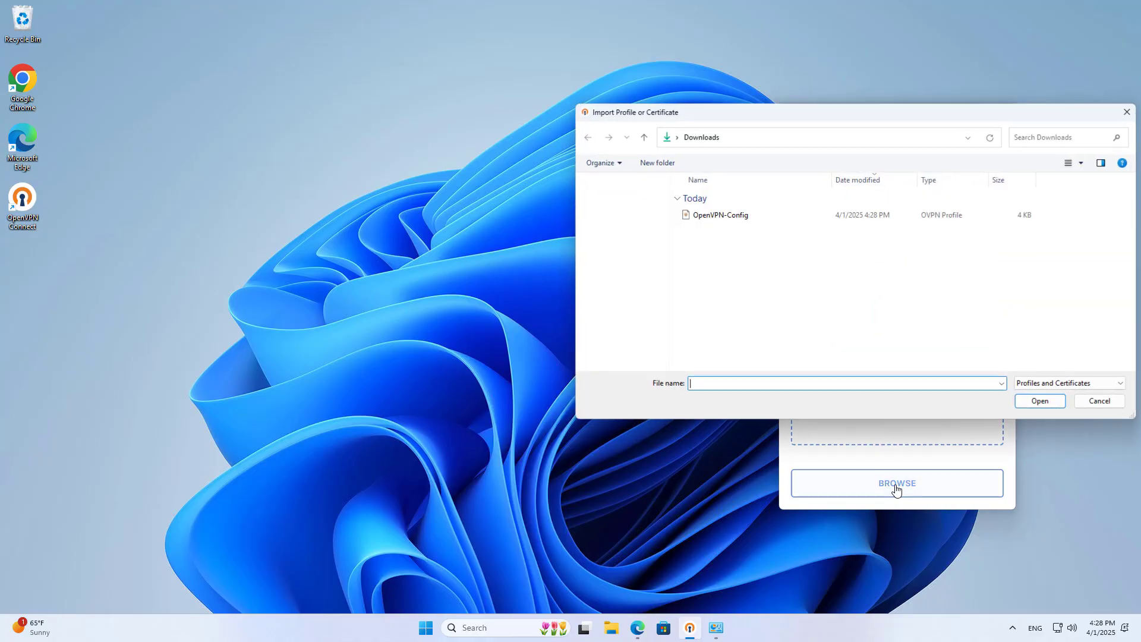
{"action": "left_click", "coordinate": [741, 215]}
{"action": "left_click", "coordinate": [1020, 399]}
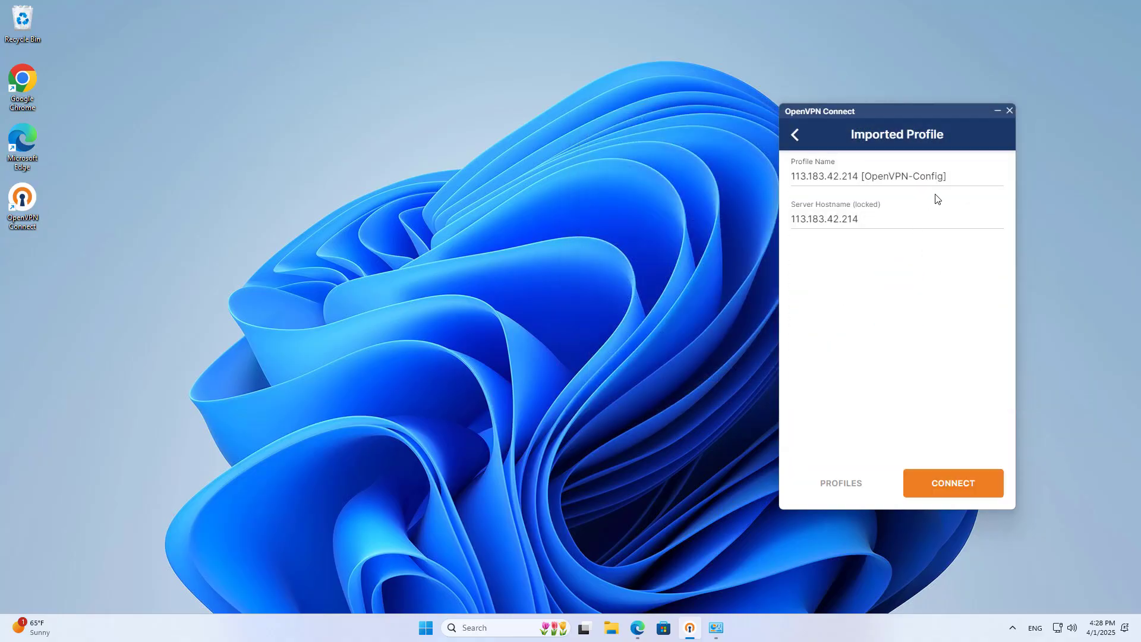
{"action": "left_click_drag", "start_coordinate": [948, 176], "coordinate": [785, 179]}
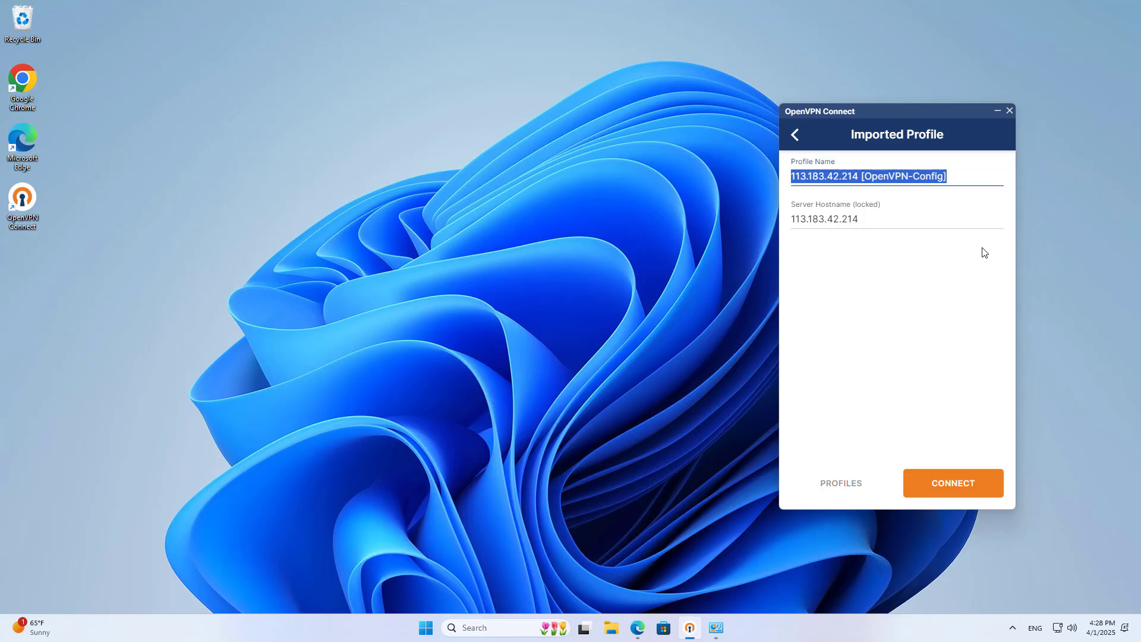
{"action": "type", "text": "public ip"}
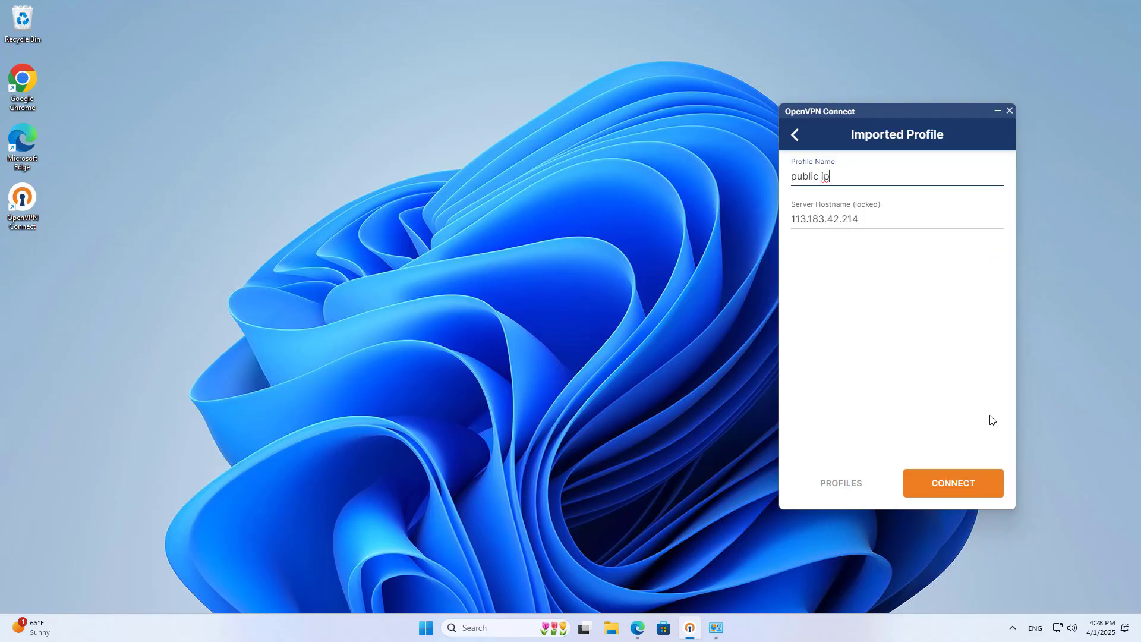
{"action": "left_click", "coordinate": [970, 482]}
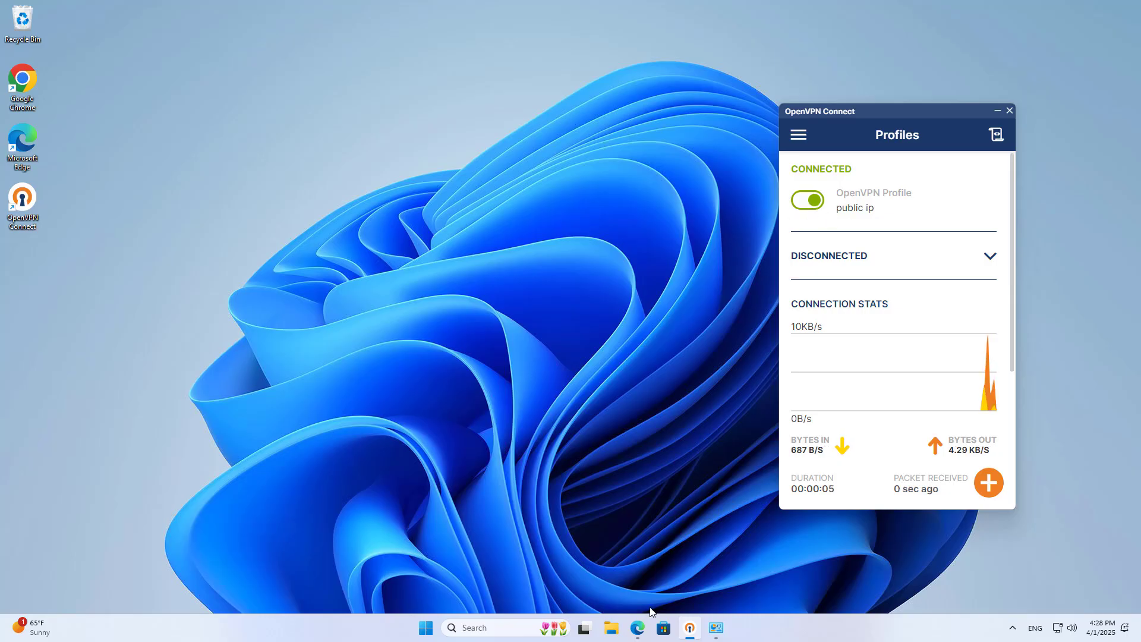
- Close the ping.eu and iGate modem tabs in Edge
{"action": "left_click", "coordinate": [637, 628]}
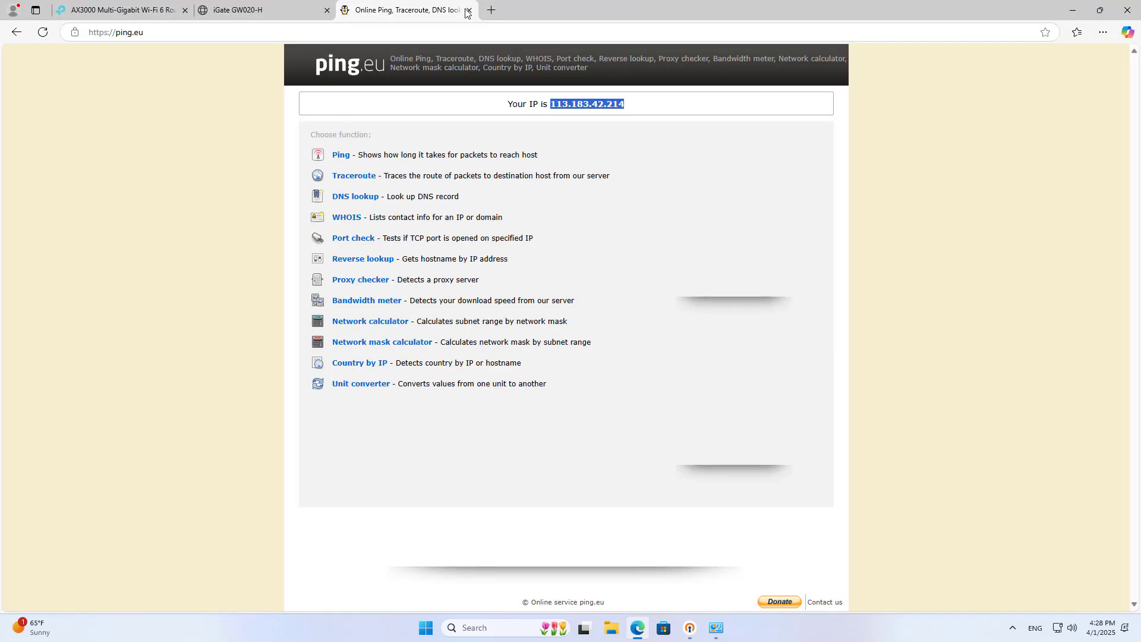
{"action": "left_click", "coordinate": [467, 10]}
{"action": "left_click", "coordinate": [154, 10]}
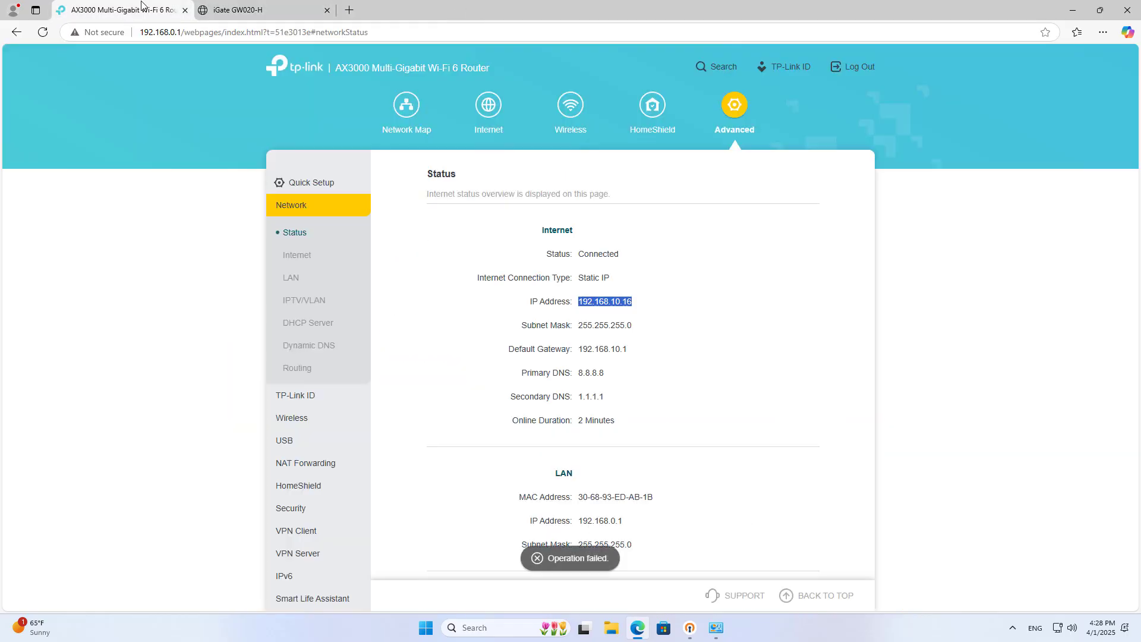
{"action": "left_click", "coordinate": [241, 16]}
{"action": "left_click", "coordinate": [326, 11]}
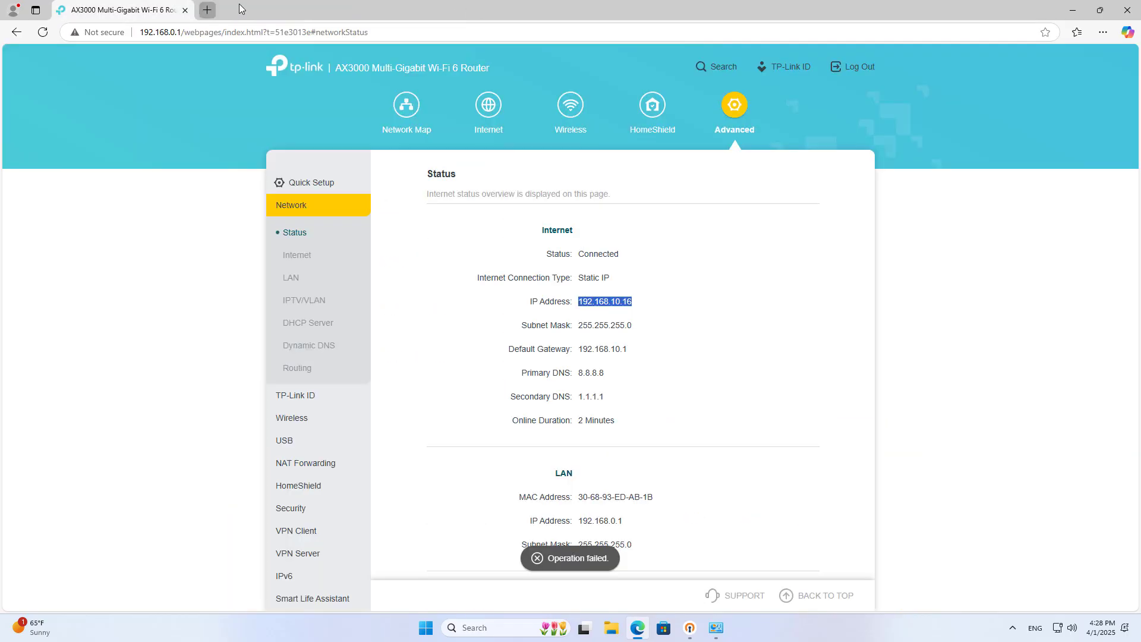
- Open tplinkwifi.net in a new tab, proceeding past the security warning
{"action": "key", "text": "ctrl+t"}
{"action": "type", "text": "tplinkwifi.net"}
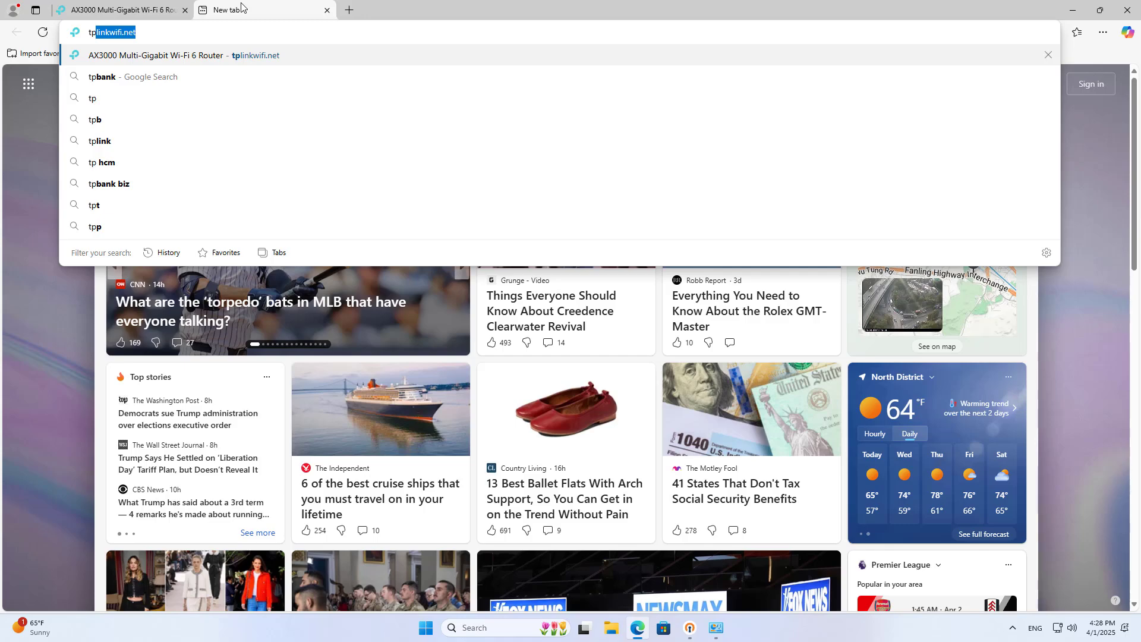
{"action": "left_click", "coordinate": [257, 58]}
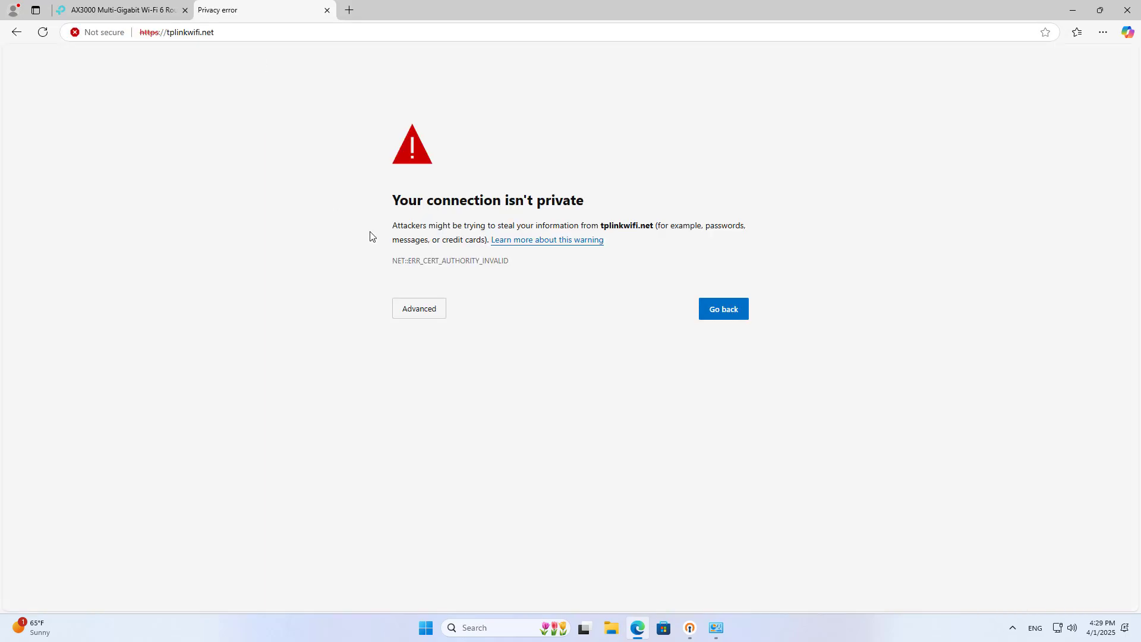
{"action": "double_click", "coordinate": [157, 32]}
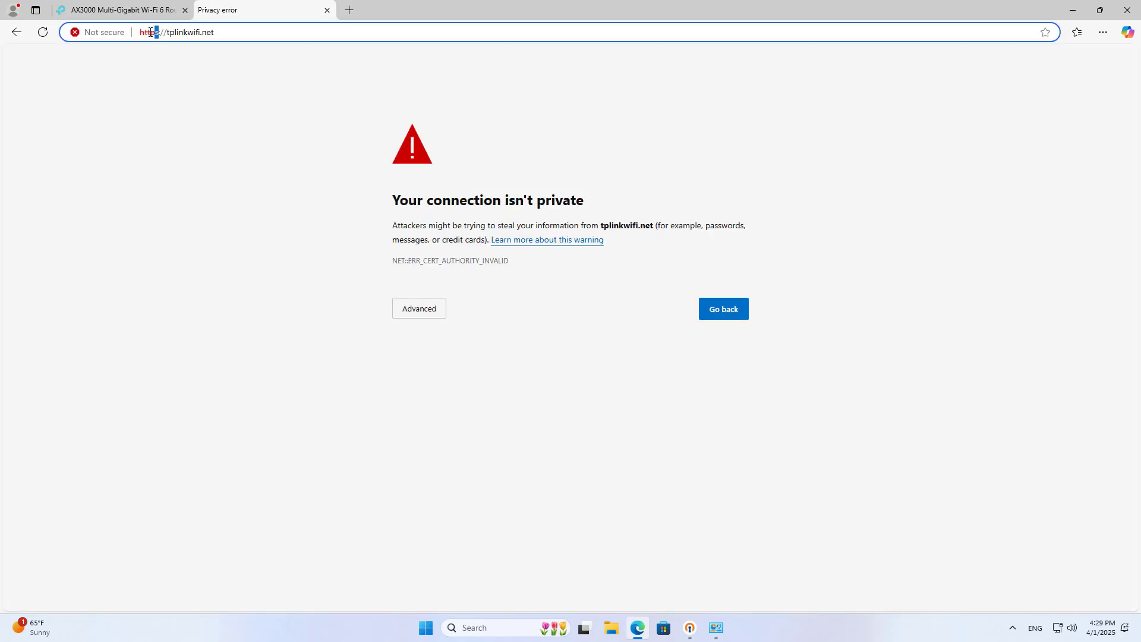
{"action": "left_click", "coordinate": [437, 309]}
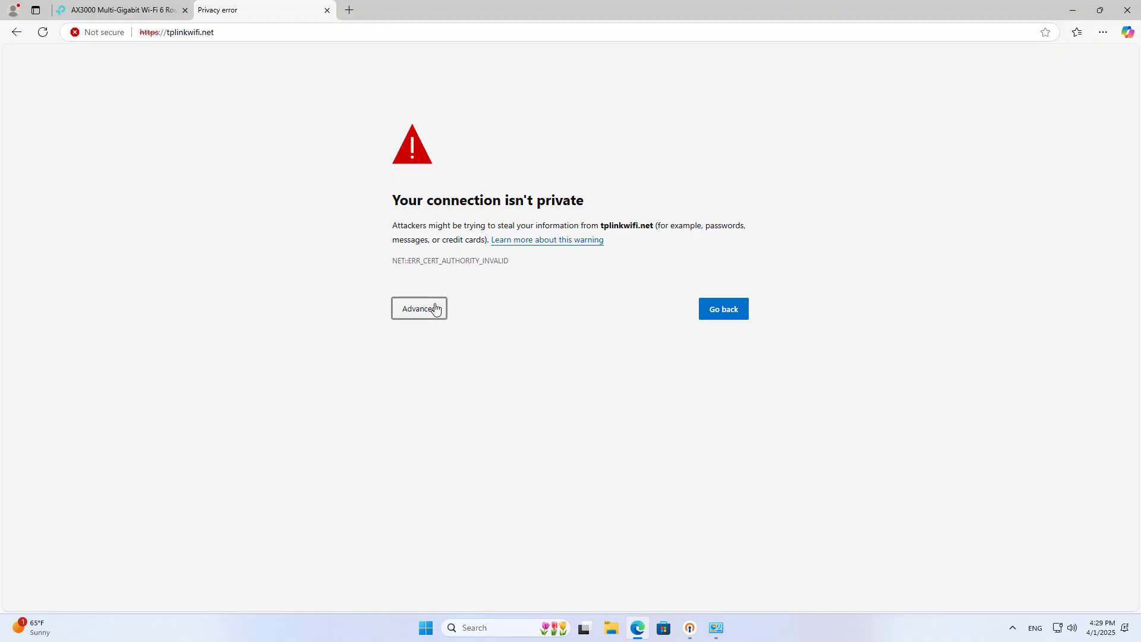
{"action": "left_click", "coordinate": [441, 402]}
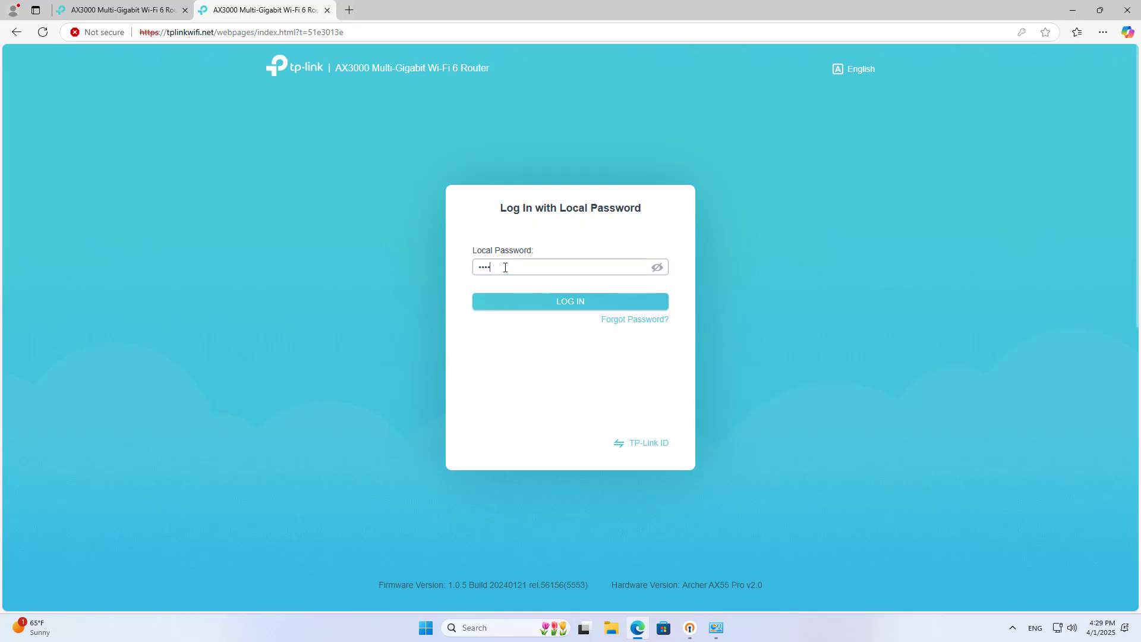
- Log in with the router's local password and decline saving it in the browser
{"action": "left_click", "coordinate": [527, 302]}
{"action": "left_click", "coordinate": [718, 352]}
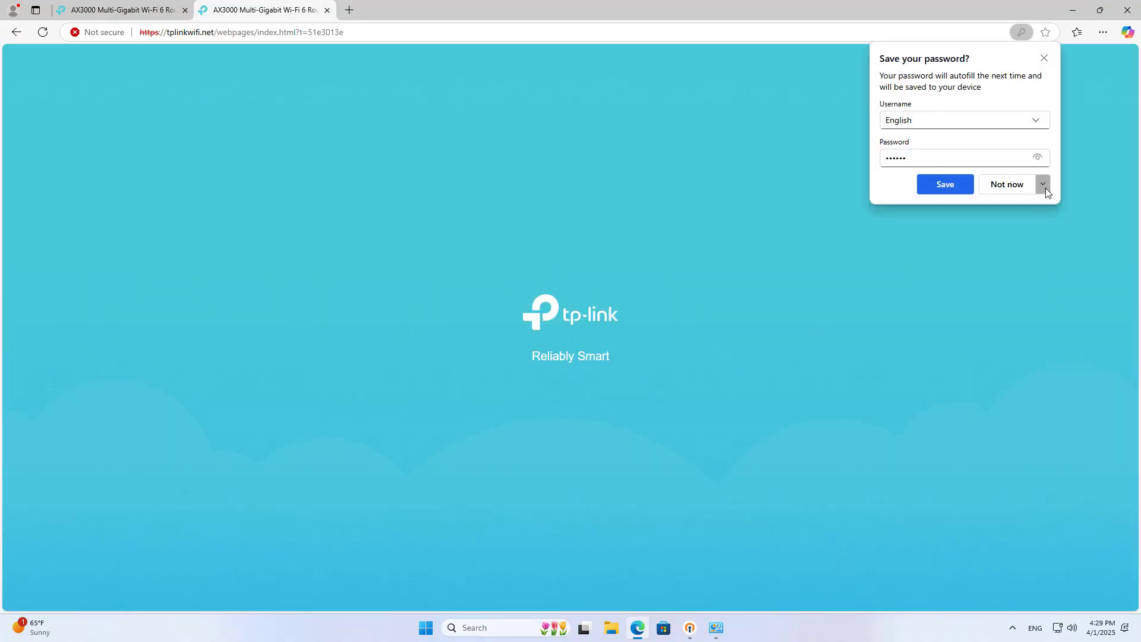
{"action": "left_click", "coordinate": [1041, 185]}
{"action": "left_click", "coordinate": [1032, 226]}
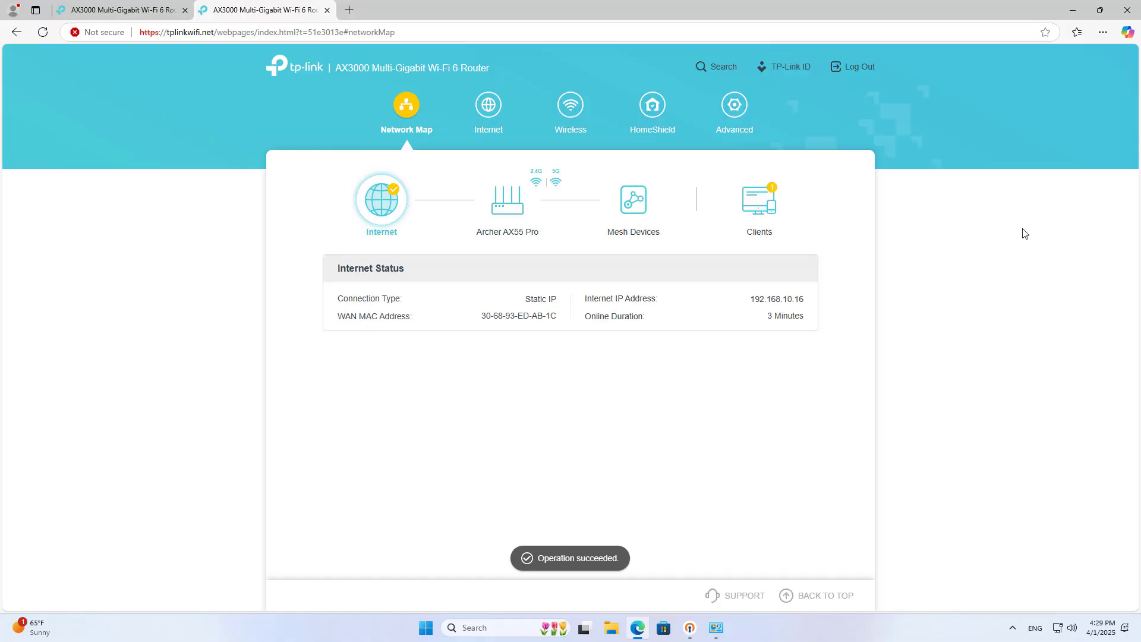
- Check the OpenVPN client's remote and assigned IPs under Advanced > VPN Server connections
{"action": "left_click", "coordinate": [736, 107]}
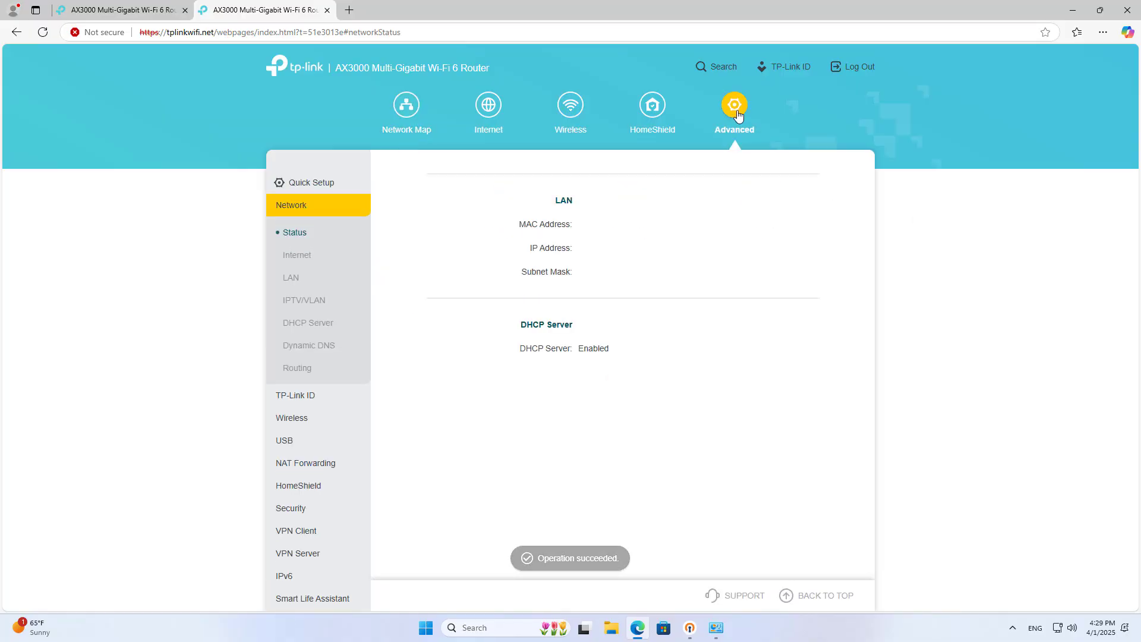
{"action": "scroll", "coordinate": [309, 357], "scroll_direction": "down", "scroll_amount": 1}
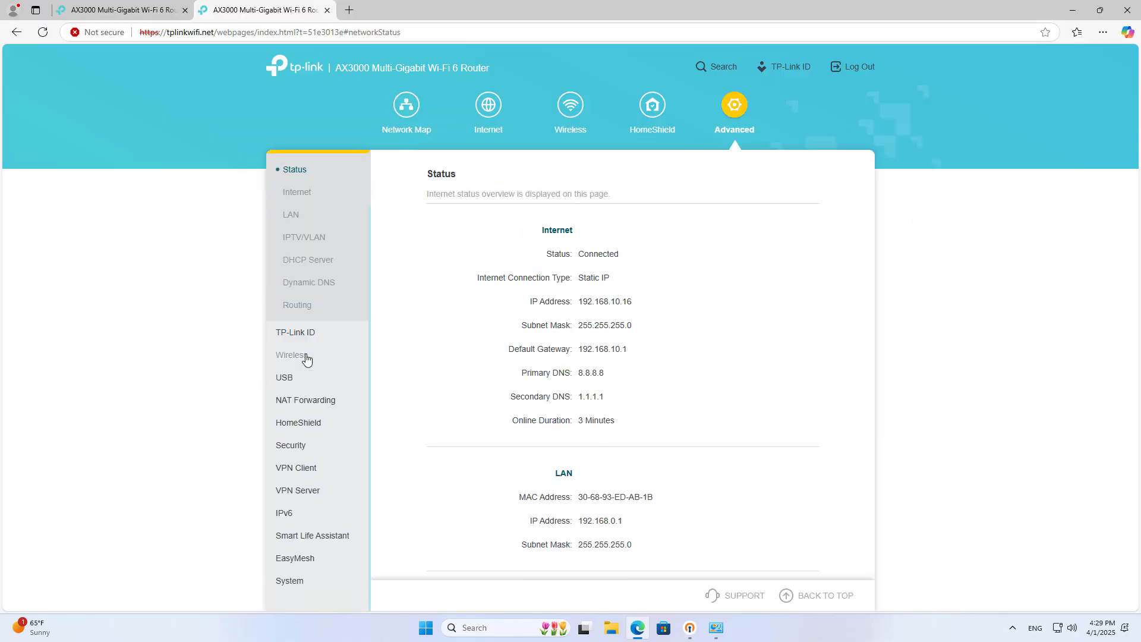
{"action": "left_click", "coordinate": [308, 491]}
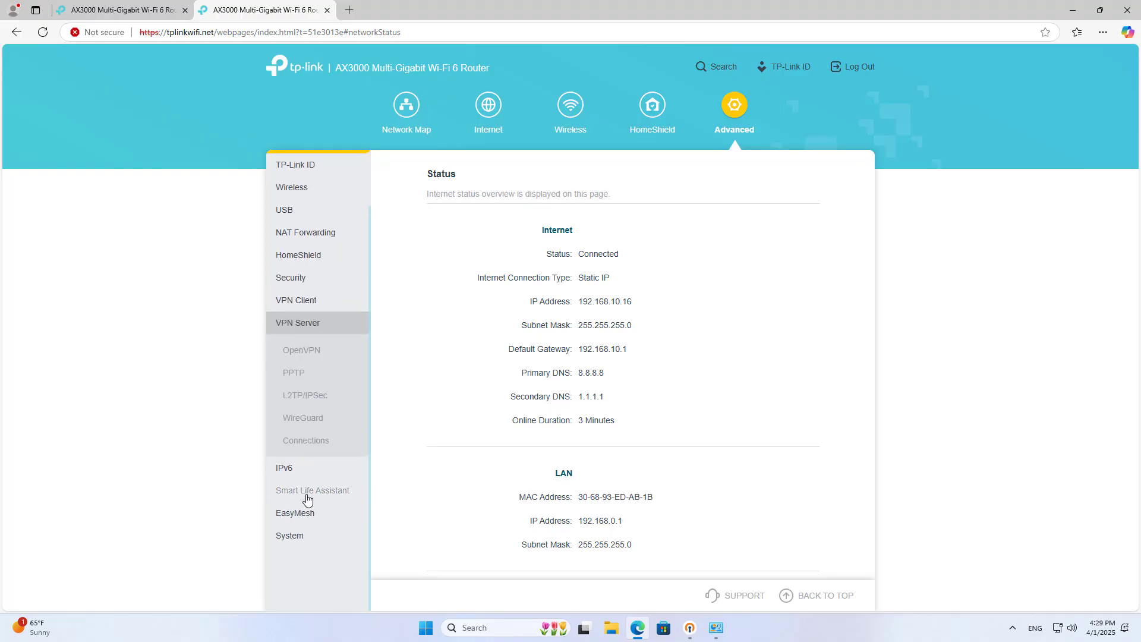
{"action": "left_click", "coordinate": [305, 445]}
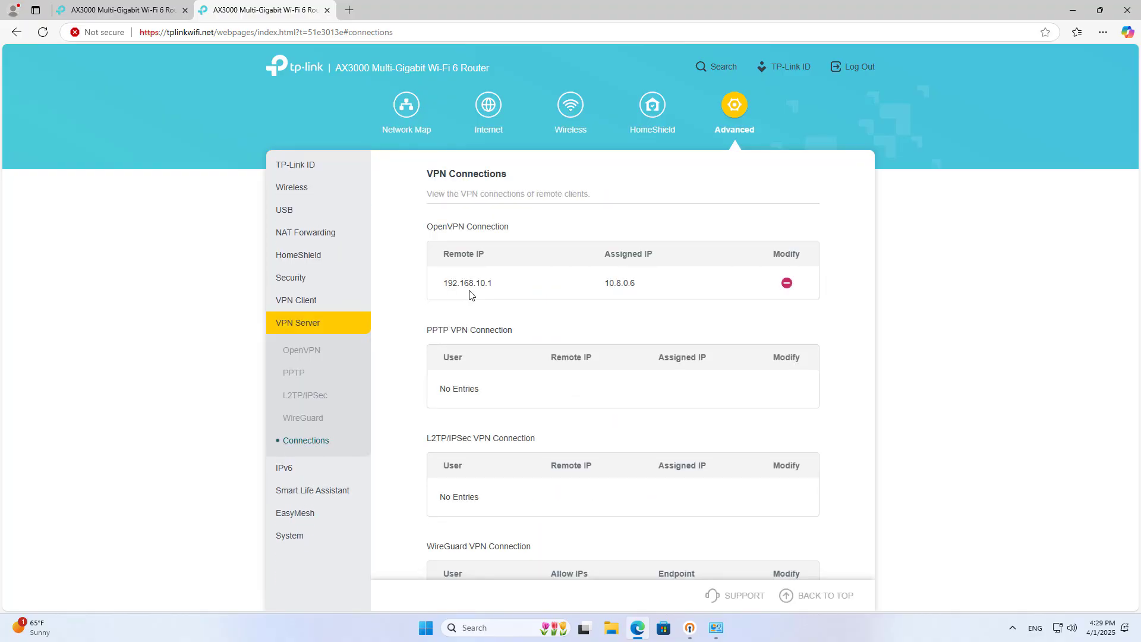
{"action": "left_click_drag", "start_coordinate": [468, 284], "coordinate": [656, 290]}
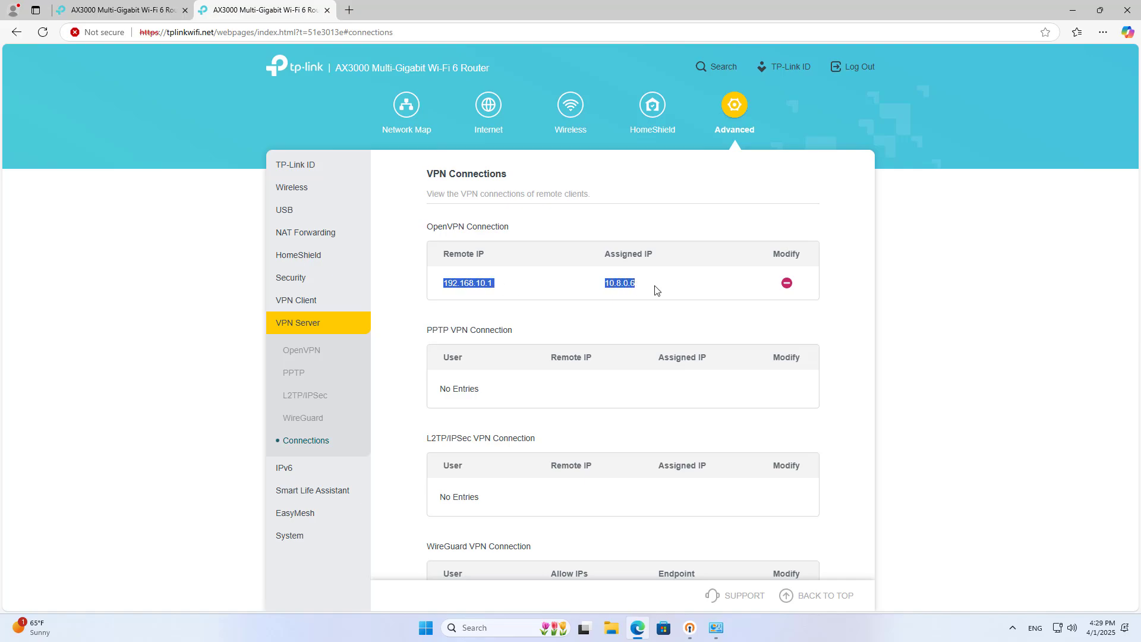
{"action": "left_click", "coordinate": [650, 326]}
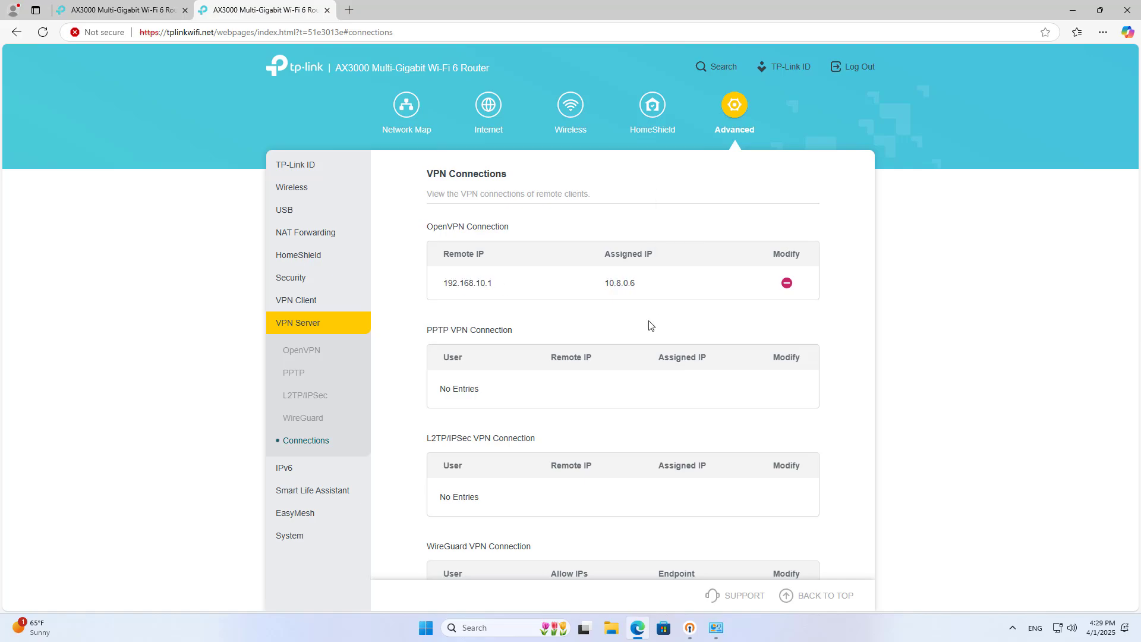
- Disconnect the active VPN connection in OpenVPN Connect
{"action": "left_click", "coordinate": [689, 628]}
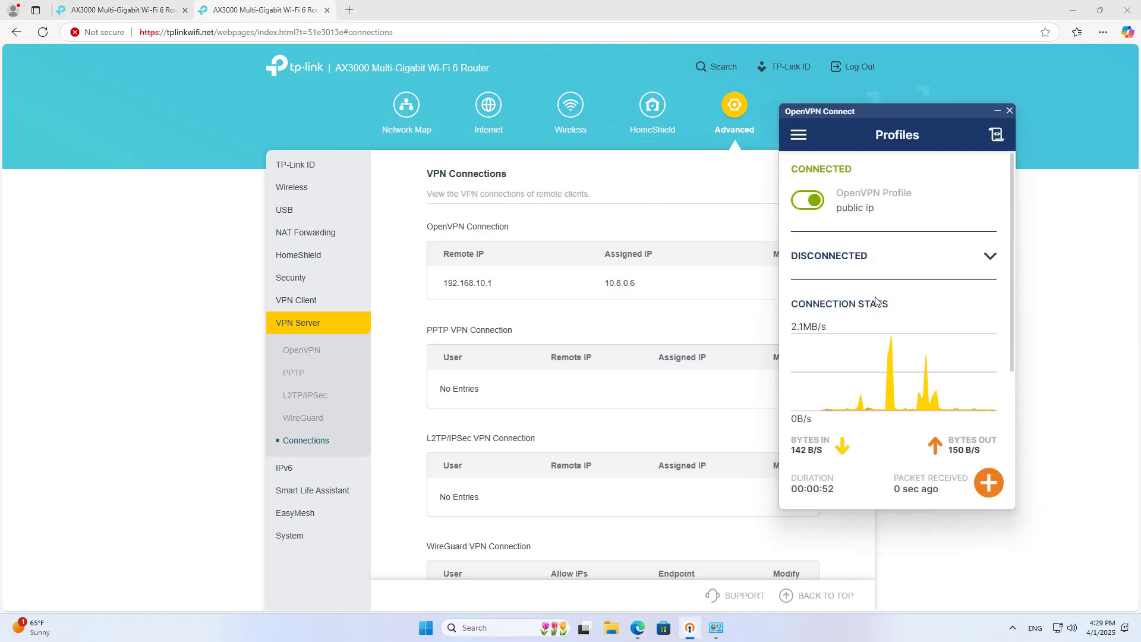
{"action": "left_click", "coordinate": [807, 202]}
{"action": "left_click", "coordinate": [889, 356]}
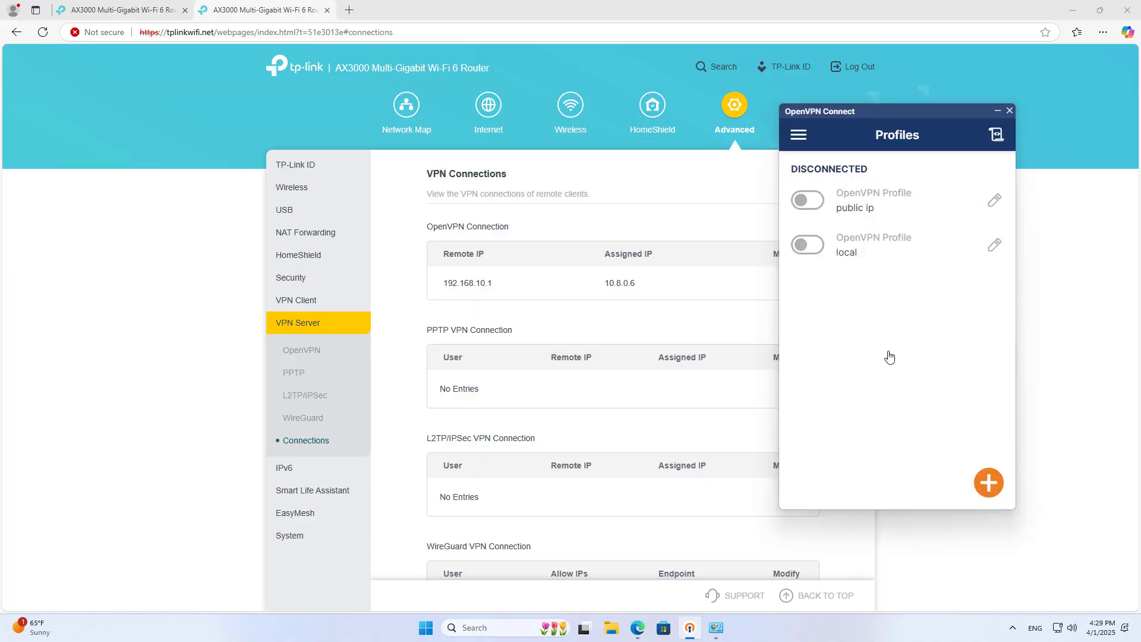
- Close the duplicate router tab and go to the TP-Link ID settings
{"action": "left_click", "coordinate": [1054, 313]}
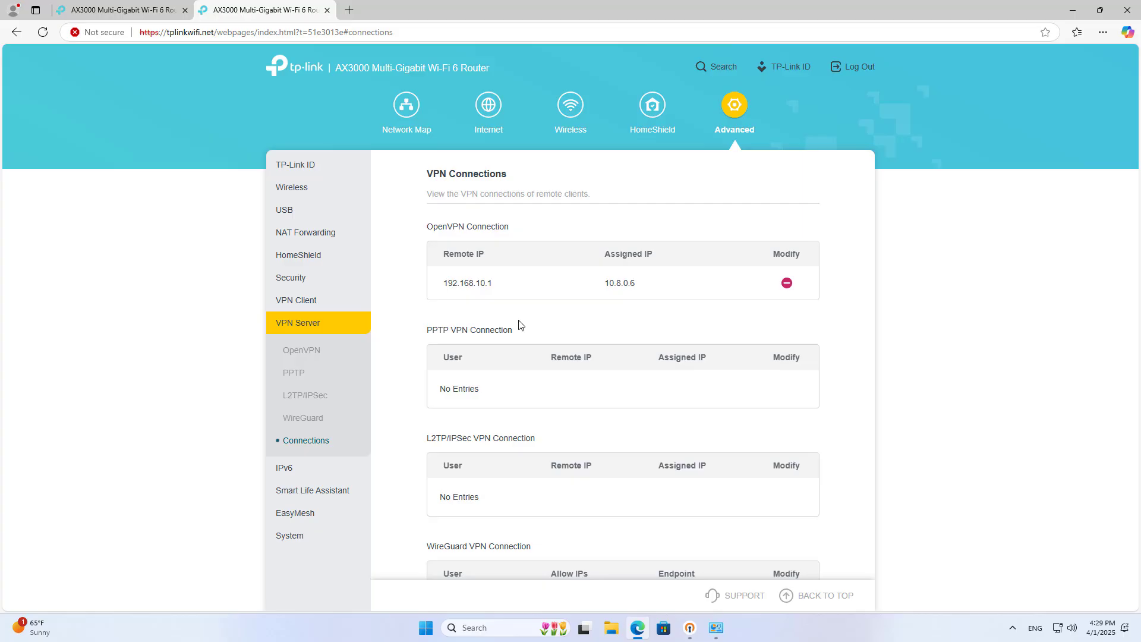
{"action": "left_click", "coordinate": [185, 10]}
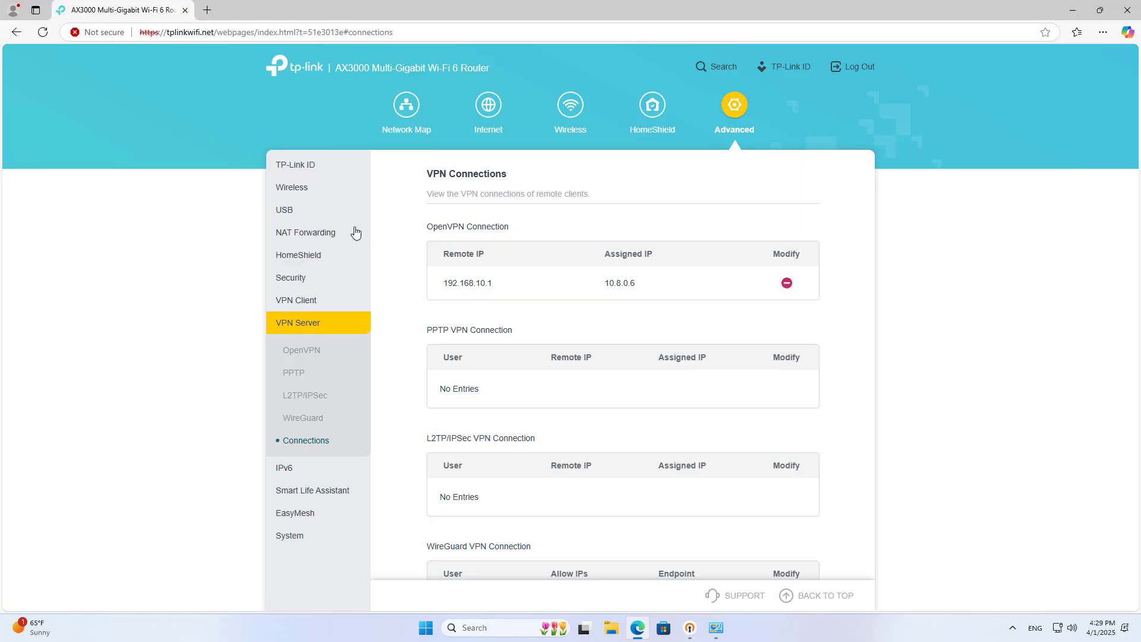
{"action": "left_click", "coordinate": [310, 169]}
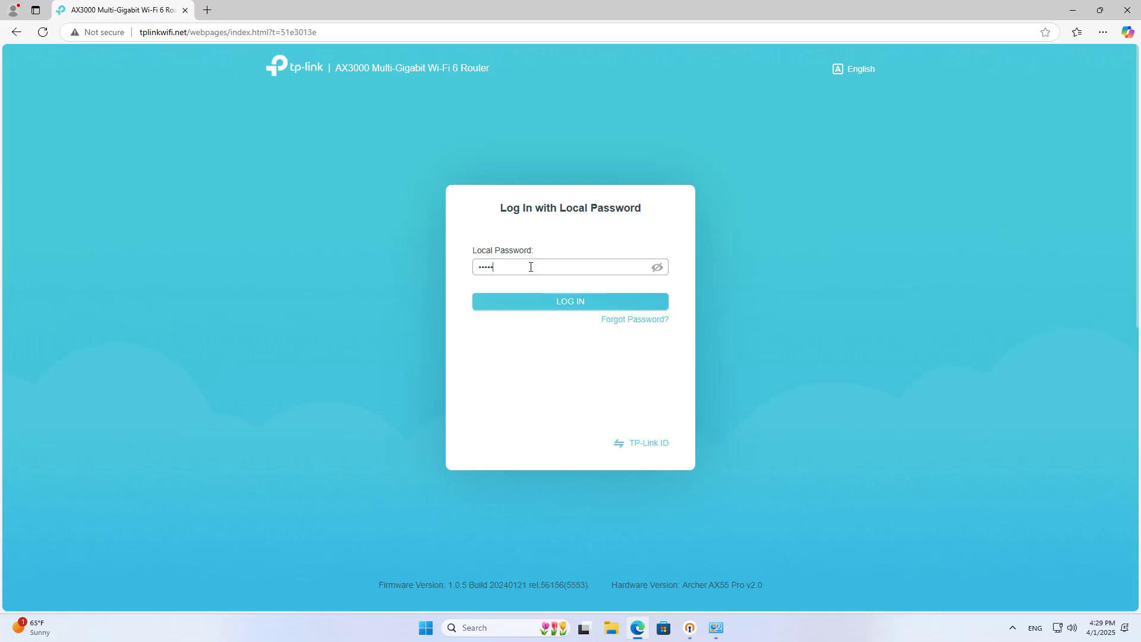
- Log back in, forcing the other device off, and go to Advanced > TP-Link ID
{"action": "left_click", "coordinate": [551, 310]}
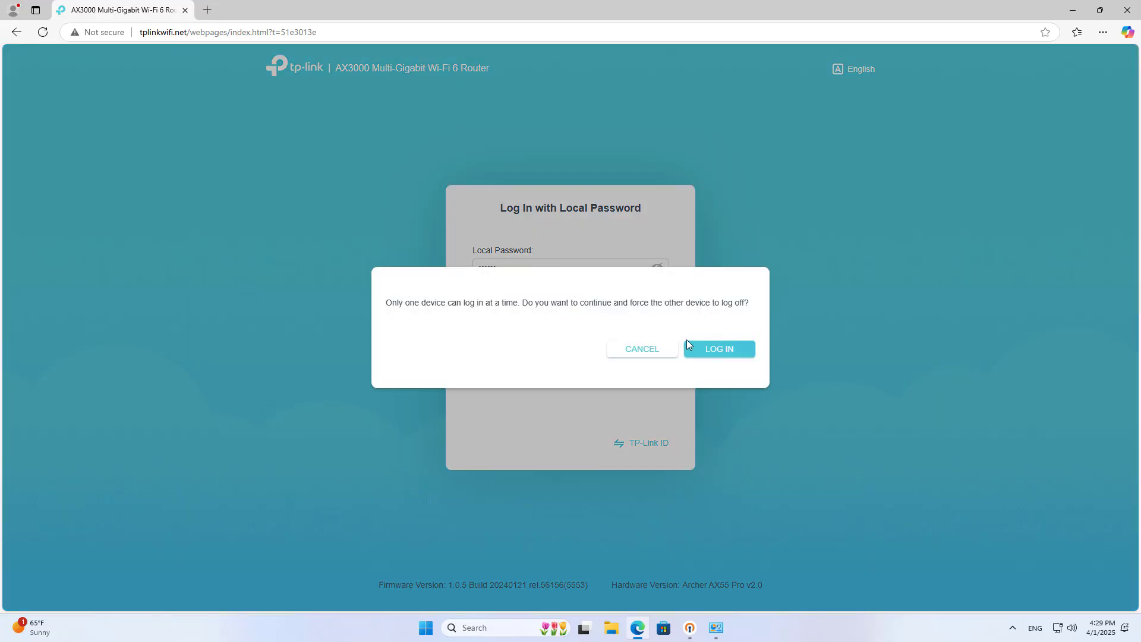
{"action": "left_click", "coordinate": [740, 350]}
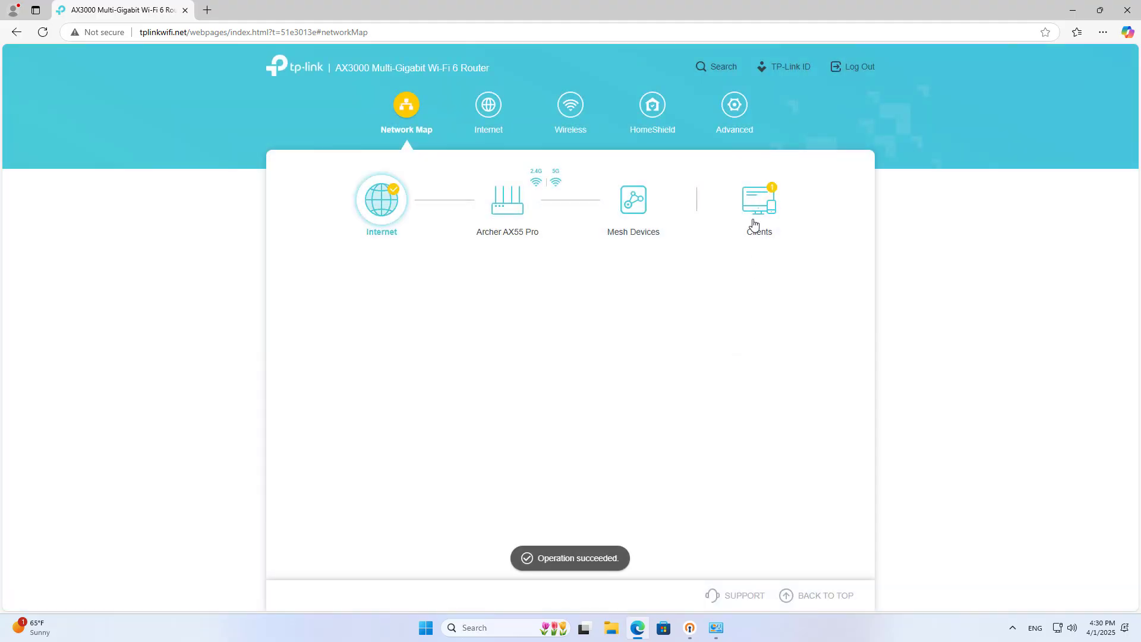
{"action": "left_click", "coordinate": [735, 106]}
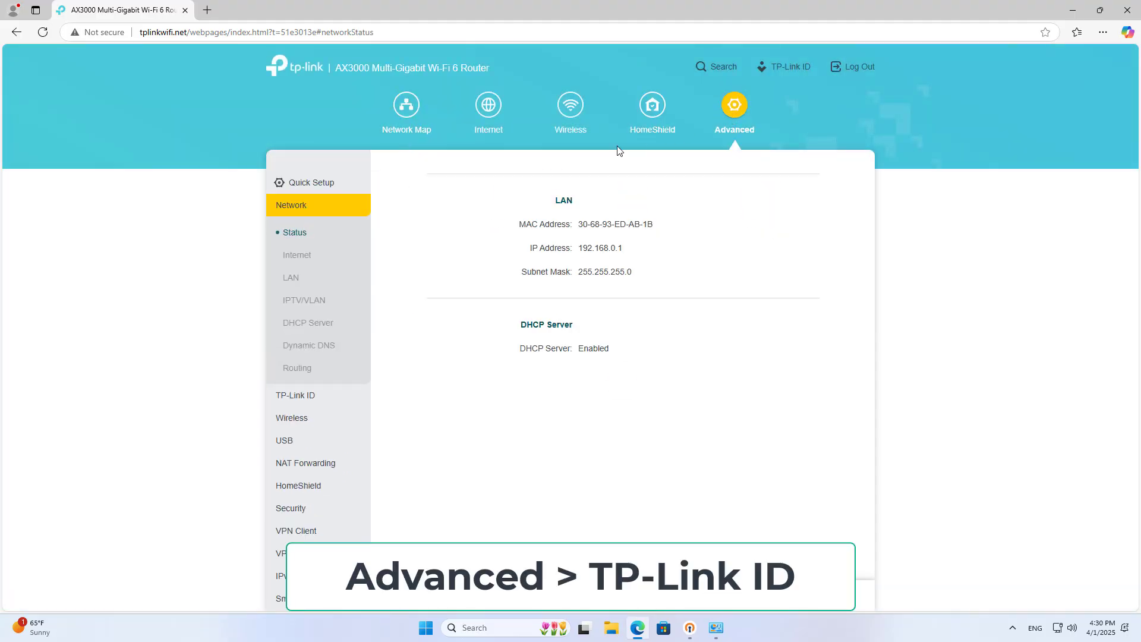
{"action": "left_click", "coordinate": [327, 218]}
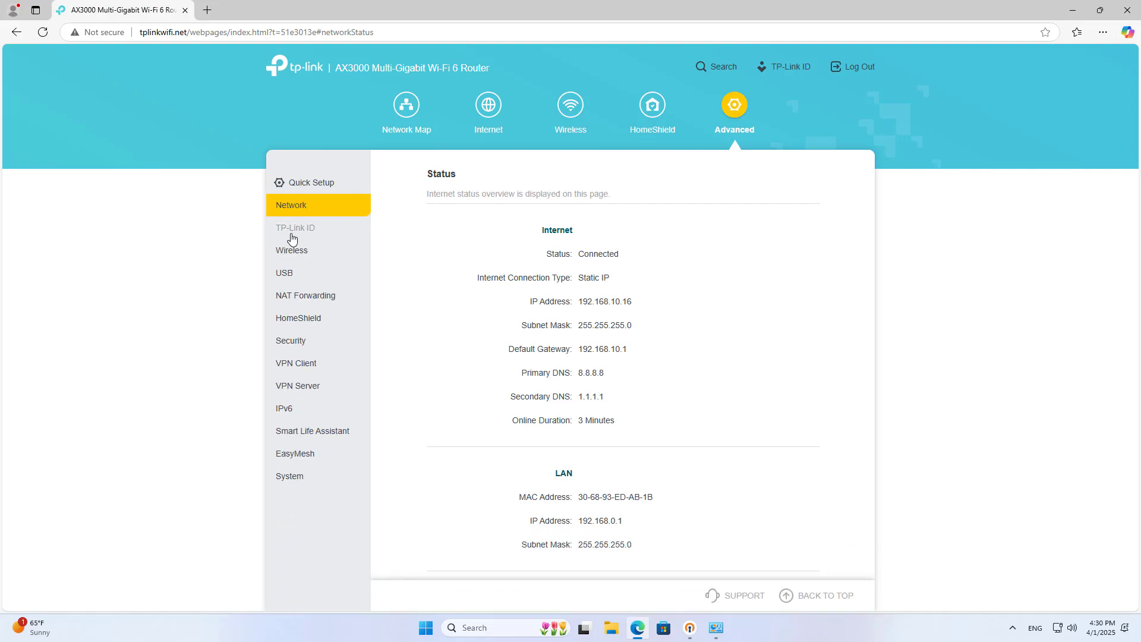
{"action": "left_click", "coordinate": [291, 235]}
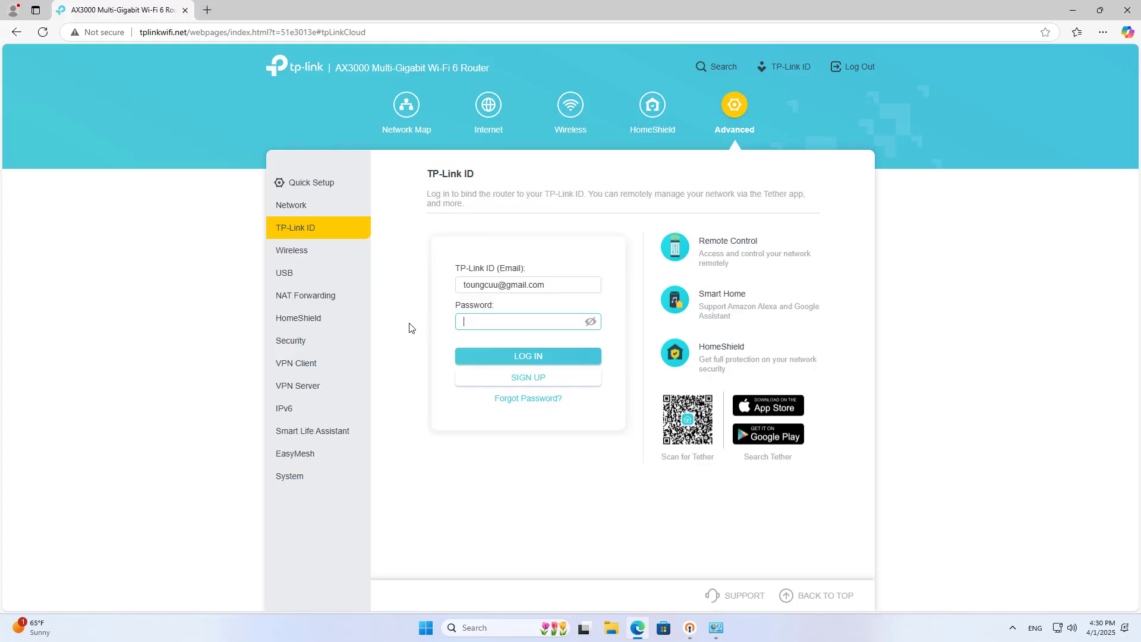
- Sign in with the TP-Link ID account, decline saving the password, and refresh the page
{"action": "type", "text": "•"}
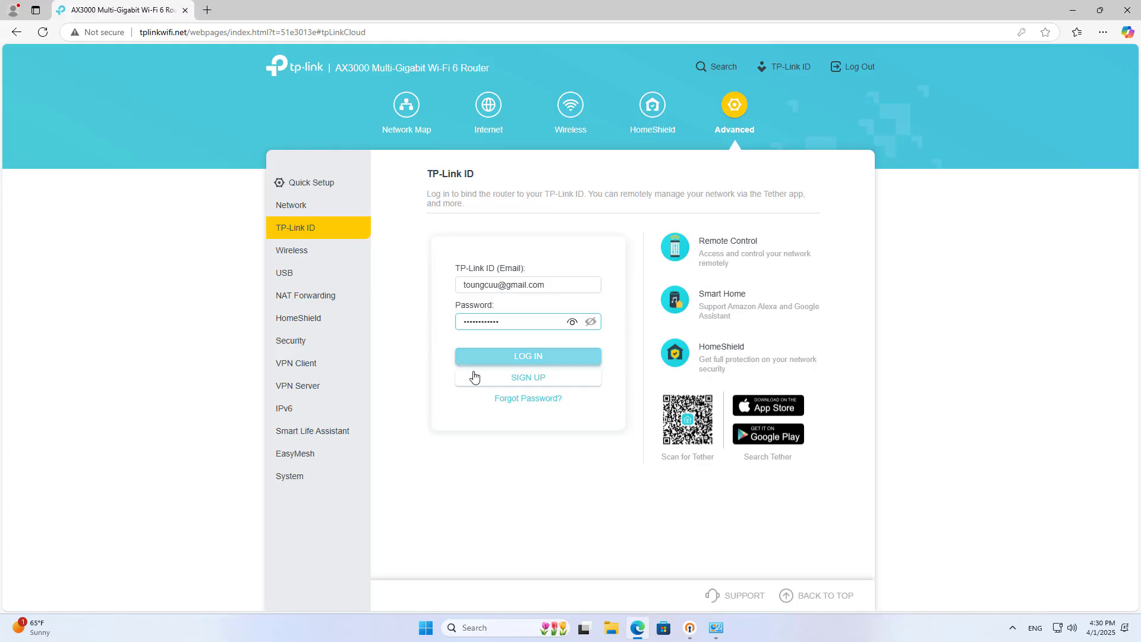
{"action": "left_click", "coordinate": [519, 355]}
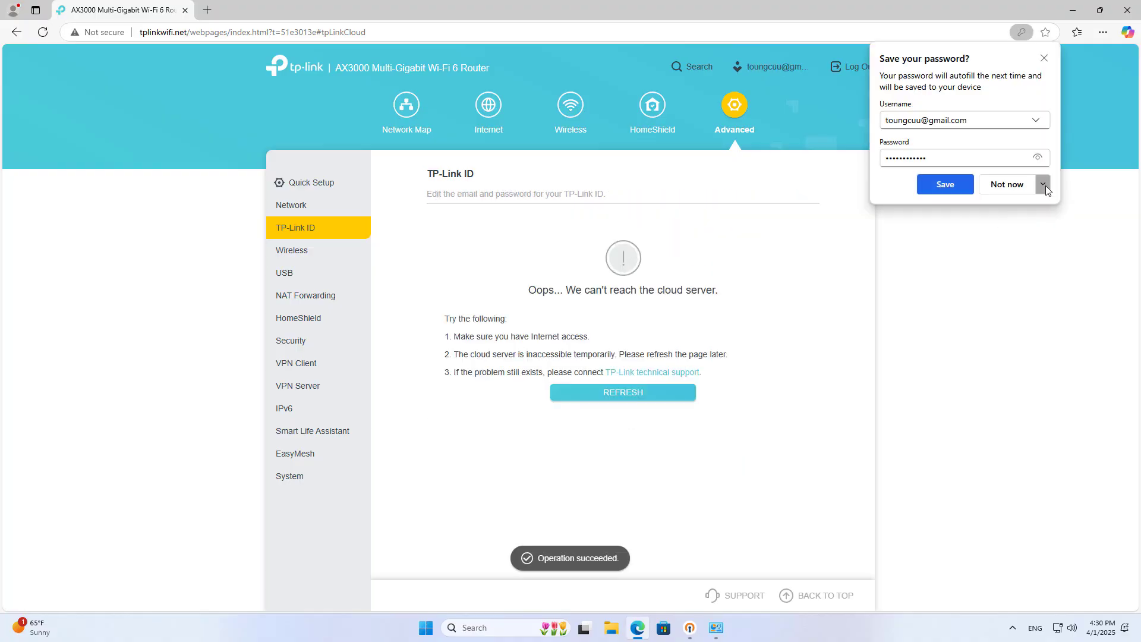
{"action": "left_click", "coordinate": [1044, 184]}
{"action": "left_click", "coordinate": [1024, 226]}
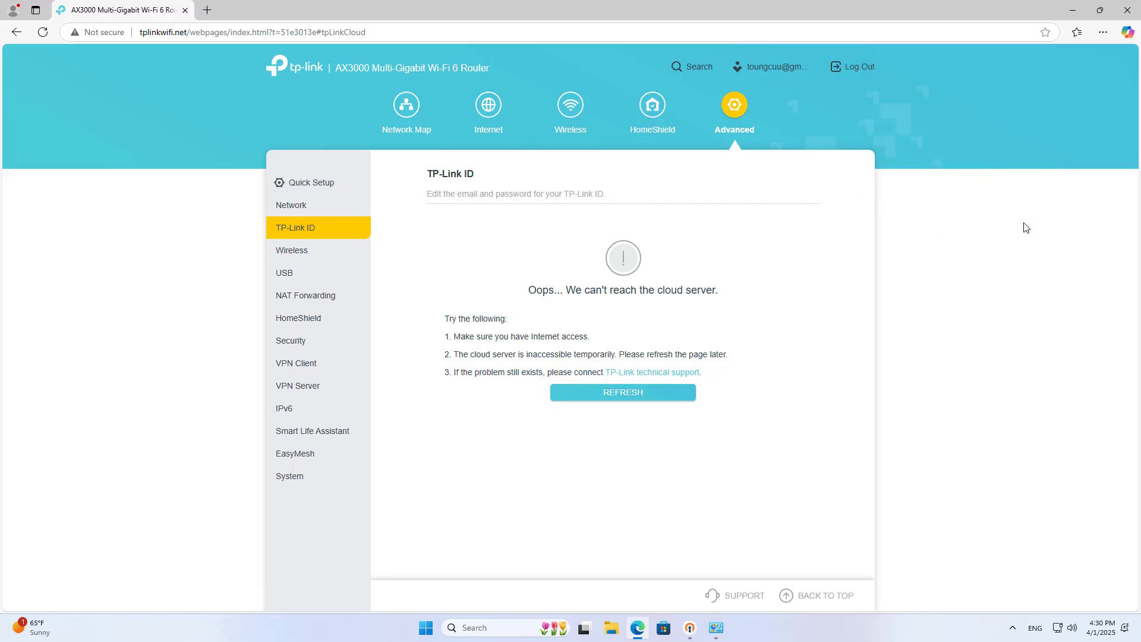
{"action": "left_click", "coordinate": [635, 392]}
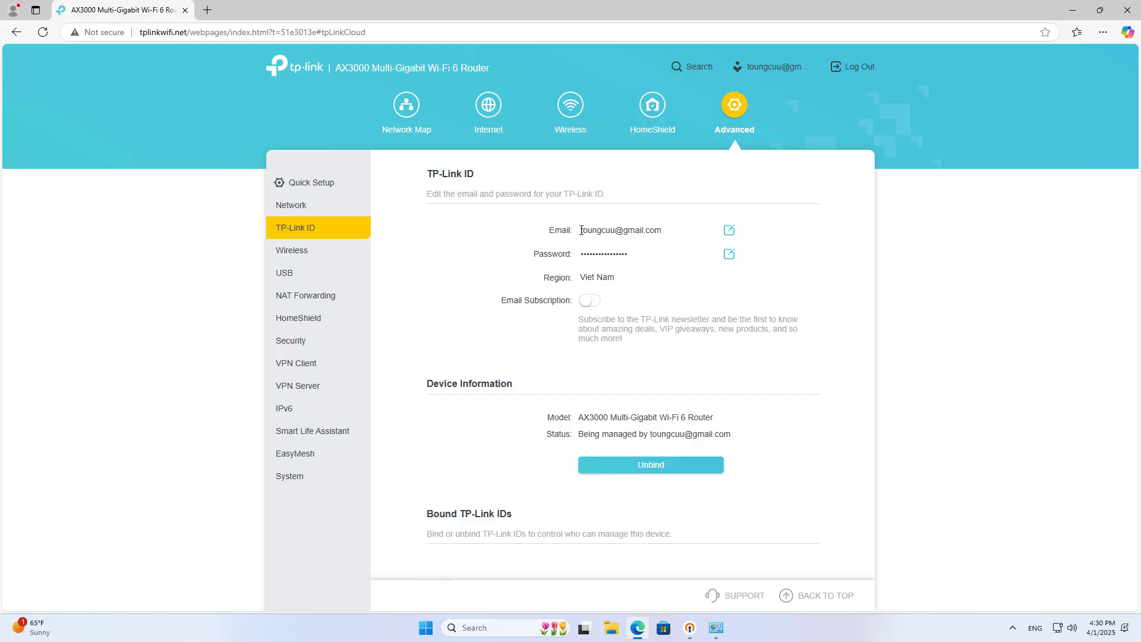
- Review the bound account e-mail and the device management status line
{"action": "left_click_drag", "start_coordinate": [581, 230], "coordinate": [674, 227]}
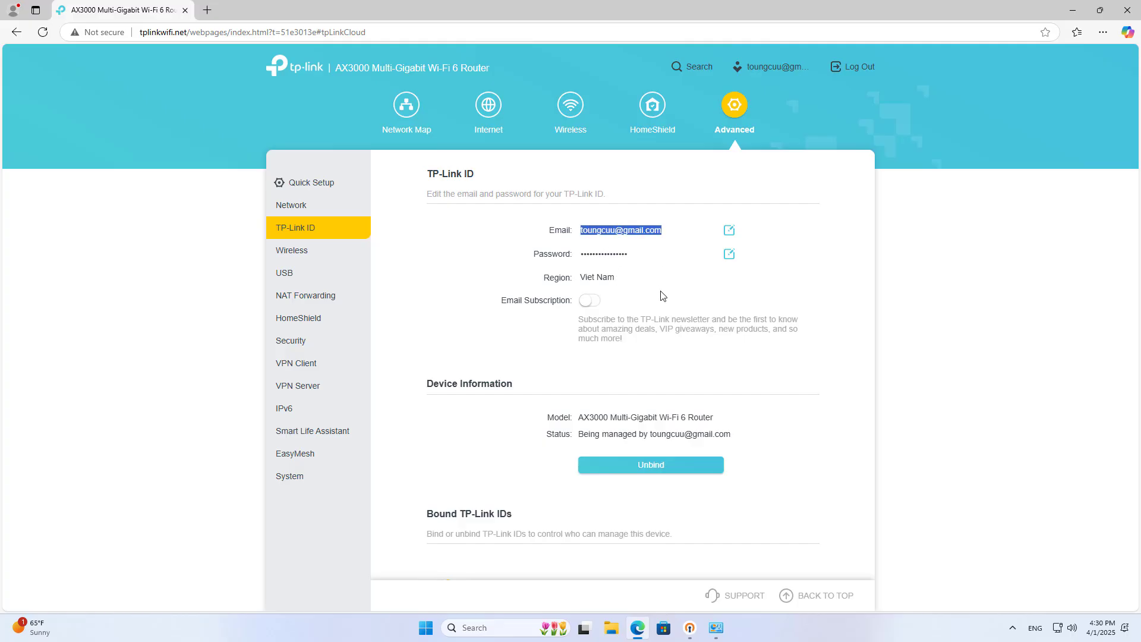
{"action": "left_click_drag", "start_coordinate": [579, 438], "coordinate": [759, 440]}
{"action": "left_click", "coordinate": [497, 463]}
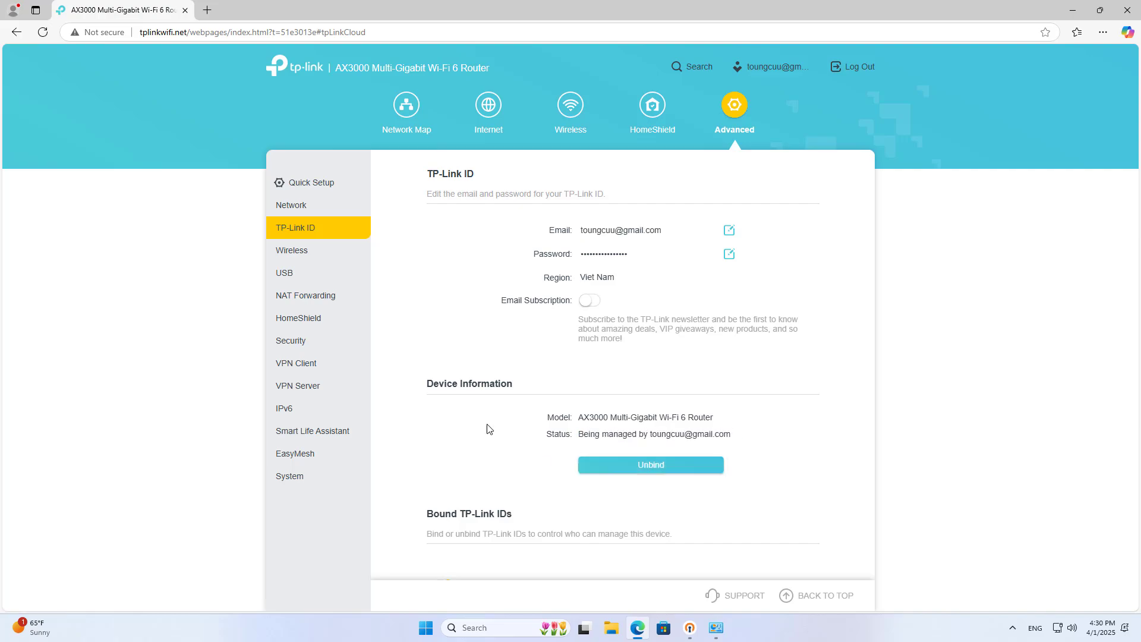
{"action": "left_click", "coordinate": [296, 209]}
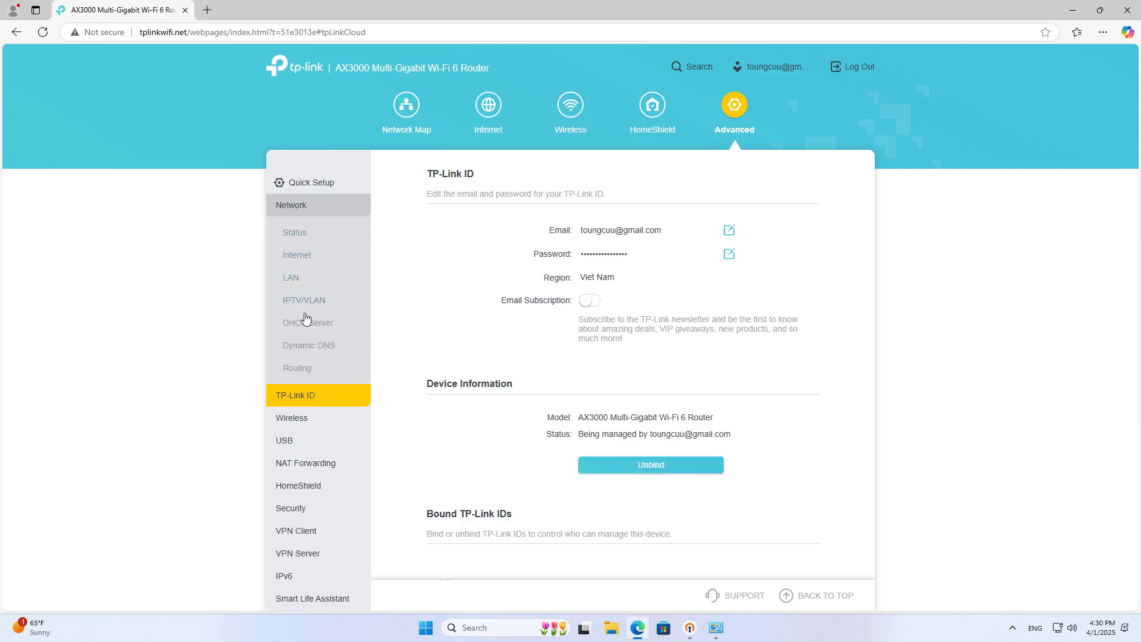
- Open Network > Dynamic DNS and keep TP-Link as the service provider
{"action": "left_click", "coordinate": [308, 348]}
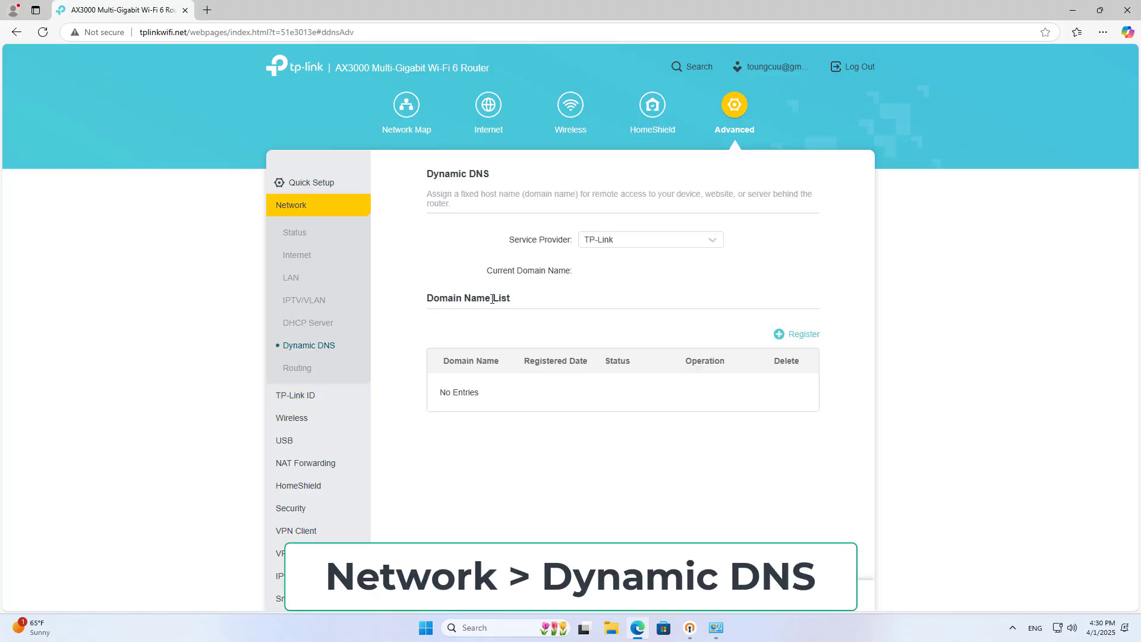
{"action": "left_click", "coordinate": [612, 245]}
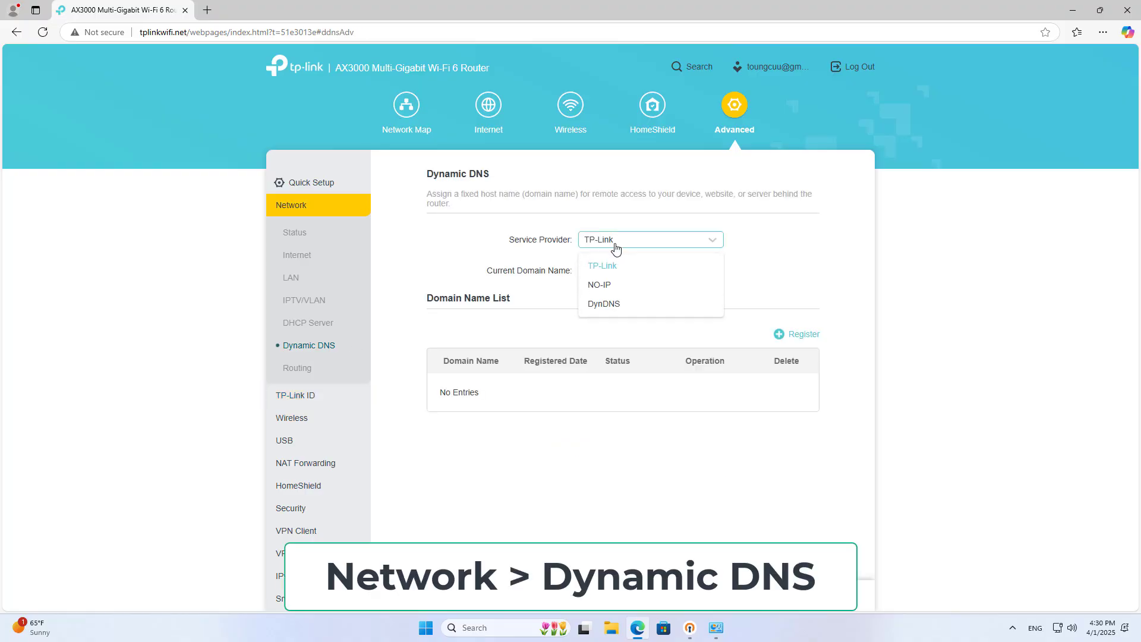
{"action": "left_click", "coordinate": [606, 269]}
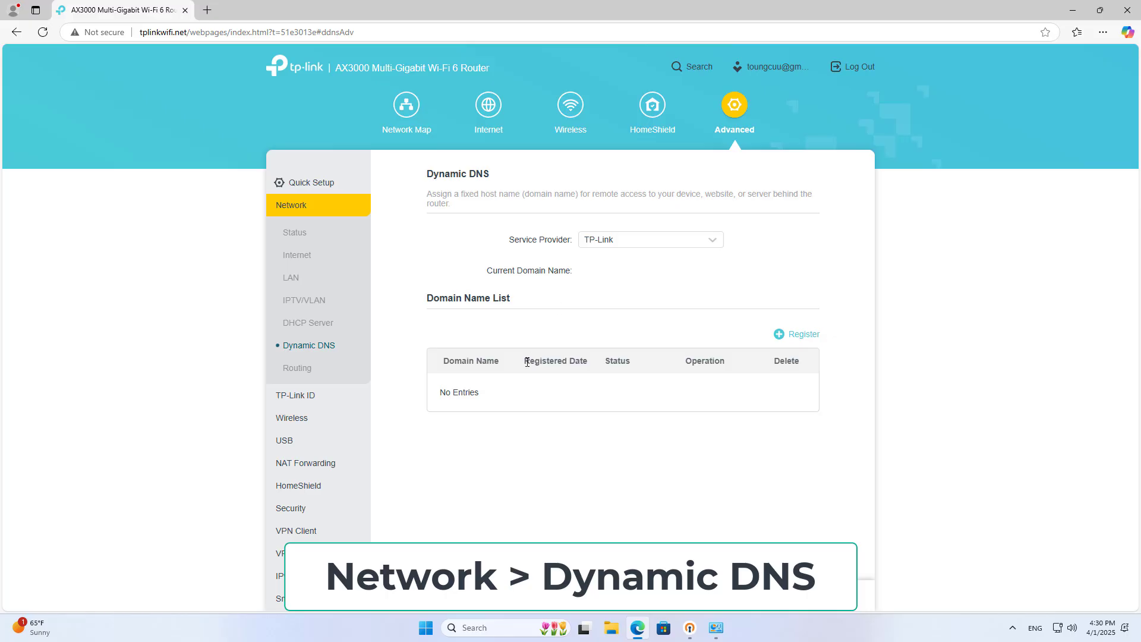
{"action": "left_click_drag", "start_coordinate": [427, 298], "coordinate": [557, 306]}
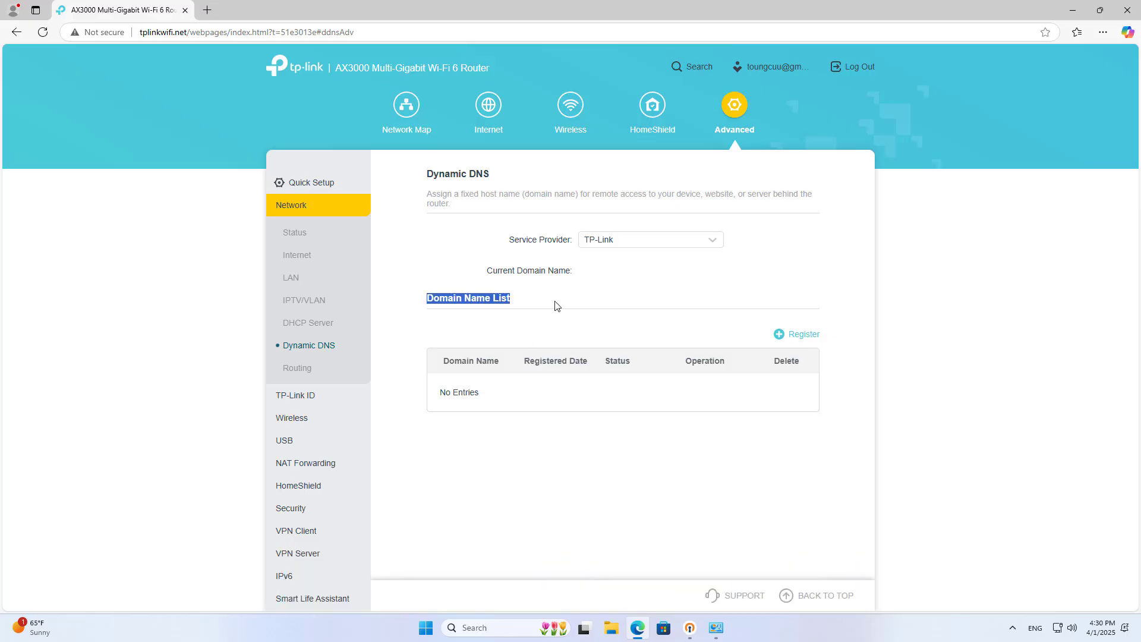
- Register and save domain netvn, then copy netvn.tplinkdns.com to the clipboard
{"action": "left_click", "coordinate": [796, 335]}
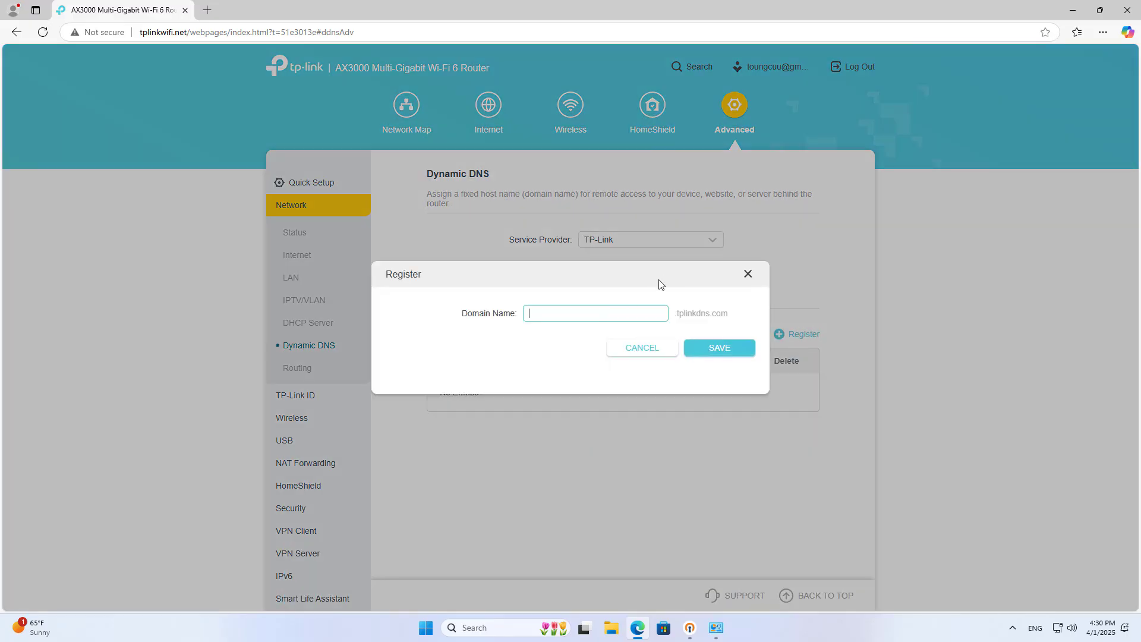
{"action": "type", "text": "netvn"}
{"action": "left_click_drag", "start_coordinate": [612, 311], "coordinate": [505, 314]}
{"action": "left_click", "coordinate": [706, 352]}
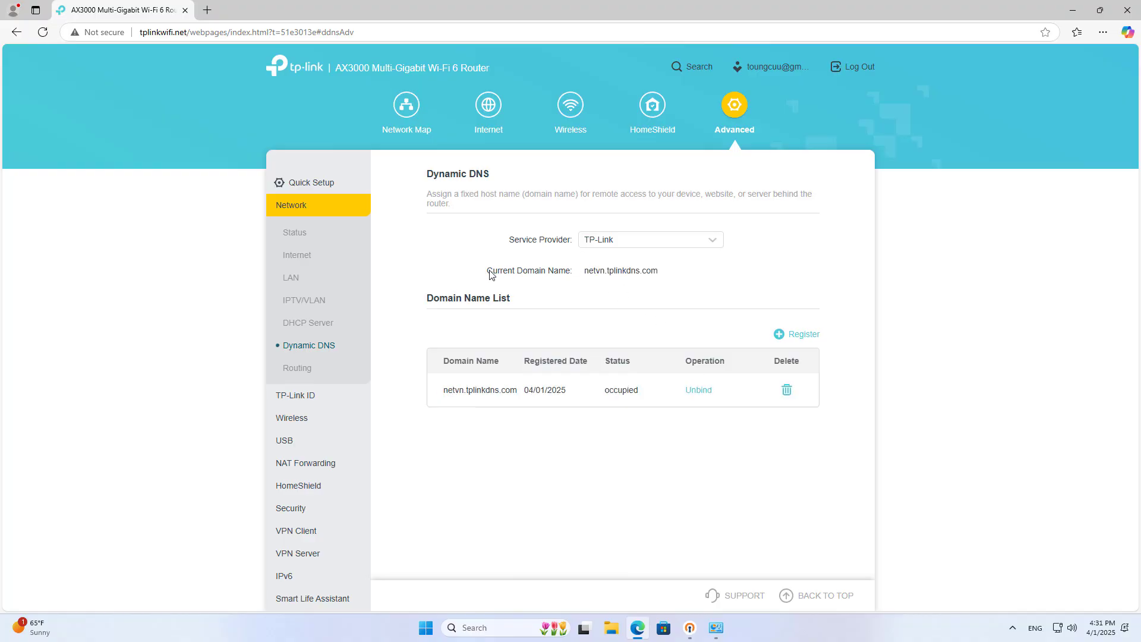
{"action": "left_click_drag", "start_coordinate": [586, 271], "coordinate": [680, 269]}
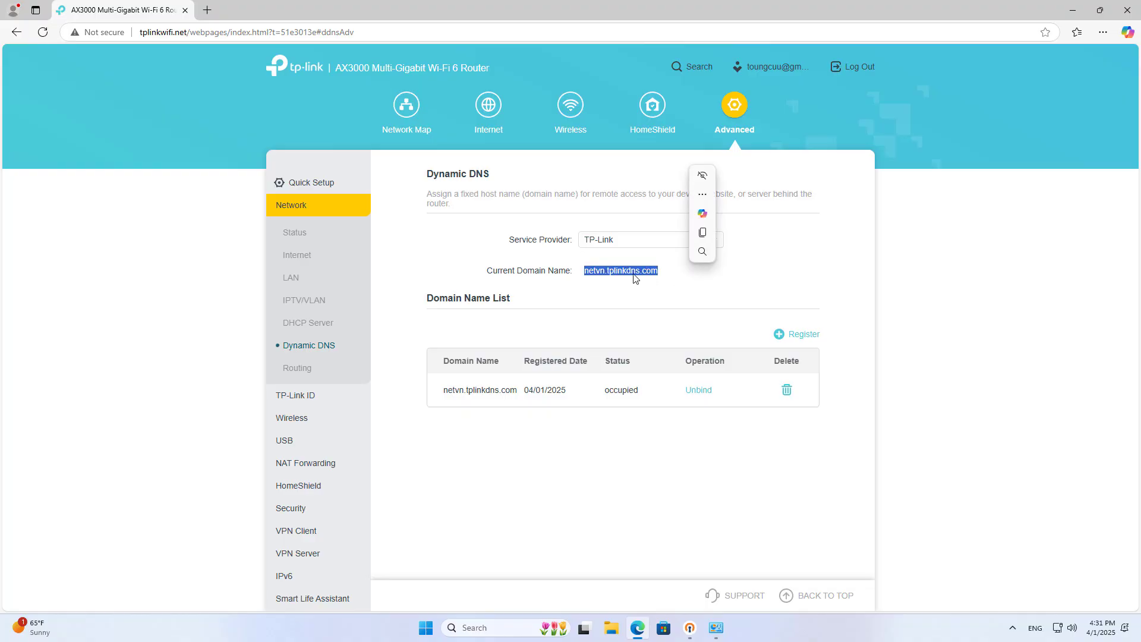
{"action": "left_click", "coordinate": [710, 235]}
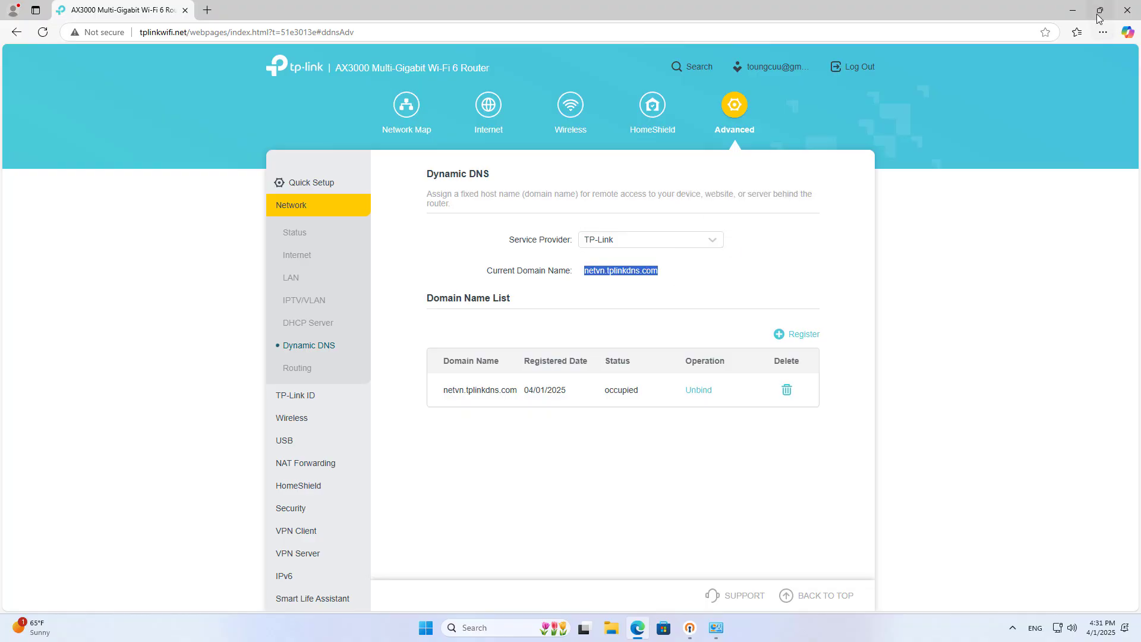
- Minimise Edge and open Downloads\OpenVPN-Config with Edit with Notepad++
{"action": "left_click", "coordinate": [1073, 10]}
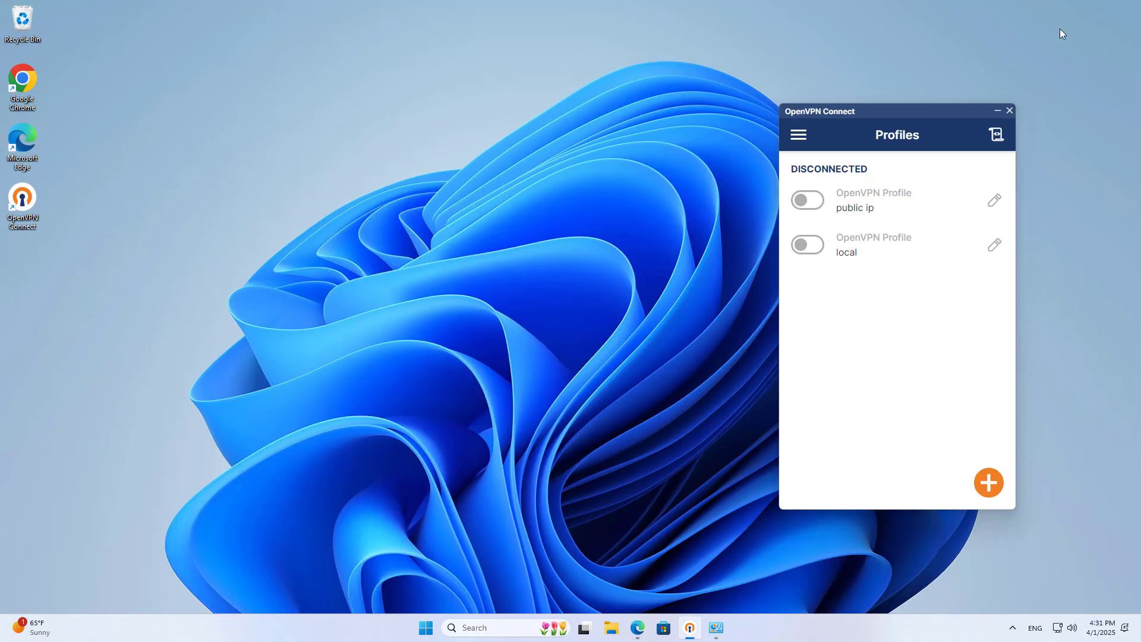
{"action": "left_click", "coordinate": [611, 628]}
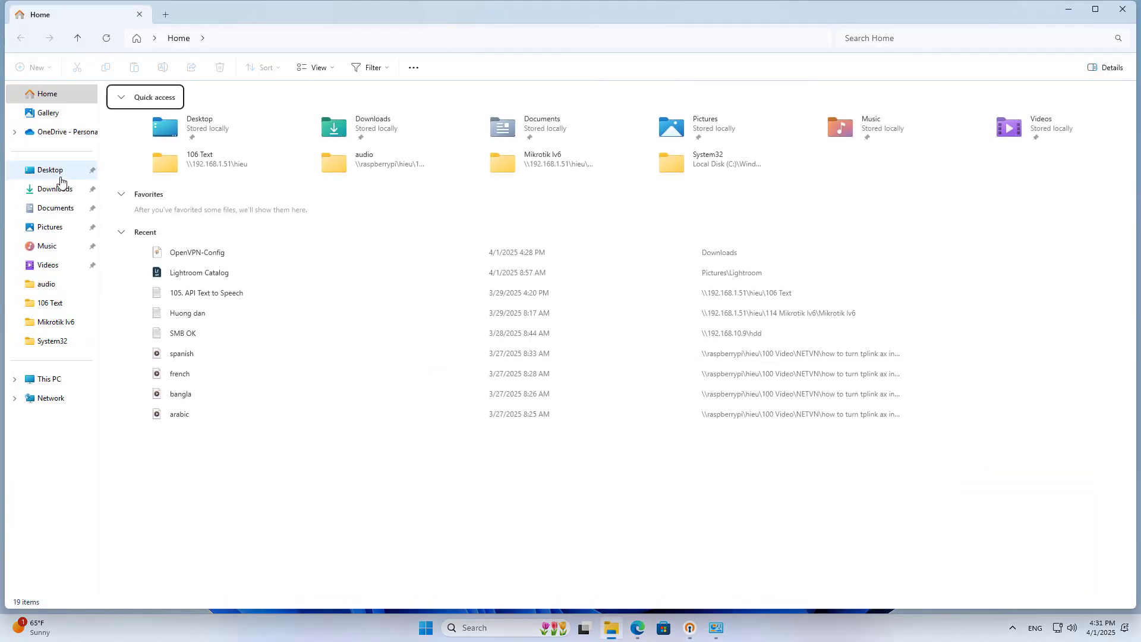
{"action": "left_click", "coordinate": [58, 189]}
{"action": "left_click", "coordinate": [162, 127]}
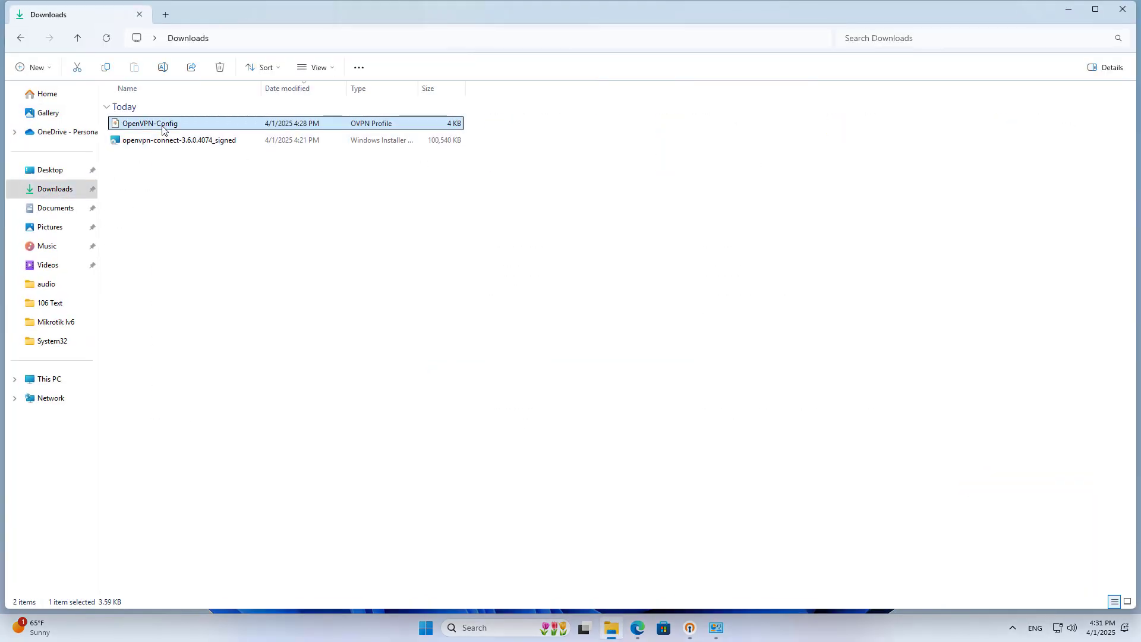
{"action": "right_click", "coordinate": [162, 127]}
{"action": "left_click", "coordinate": [212, 336]}
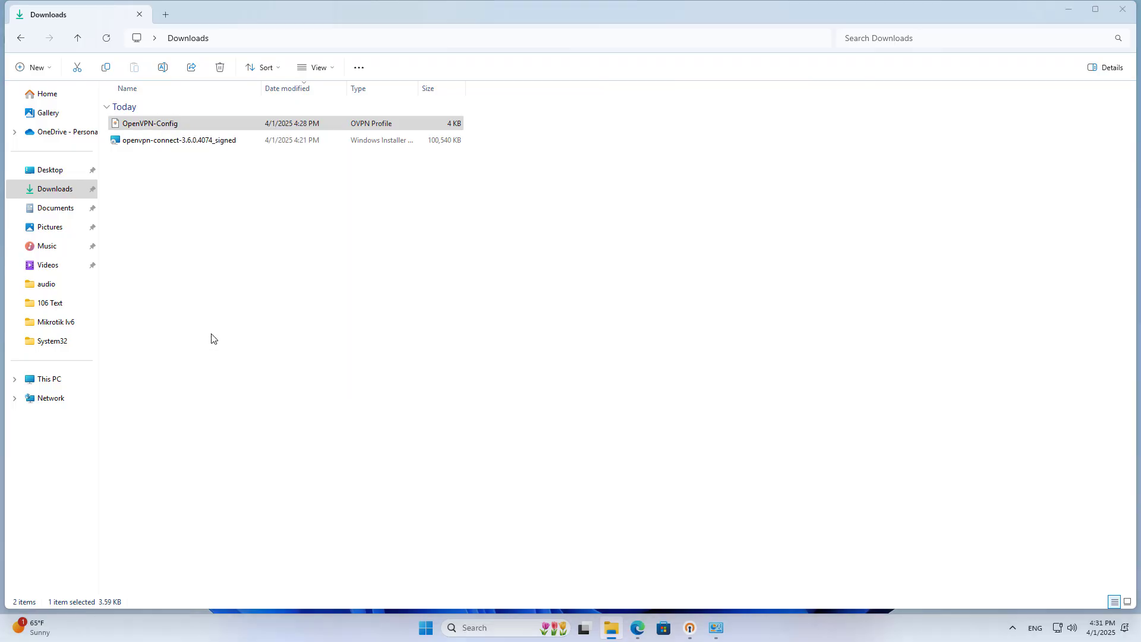
- Replace the remote IP on line 12 with netvn.tplinkdns.com, checking it against the router
{"action": "left_click_drag", "start_coordinate": [170, 200], "coordinate": [90, 200]}
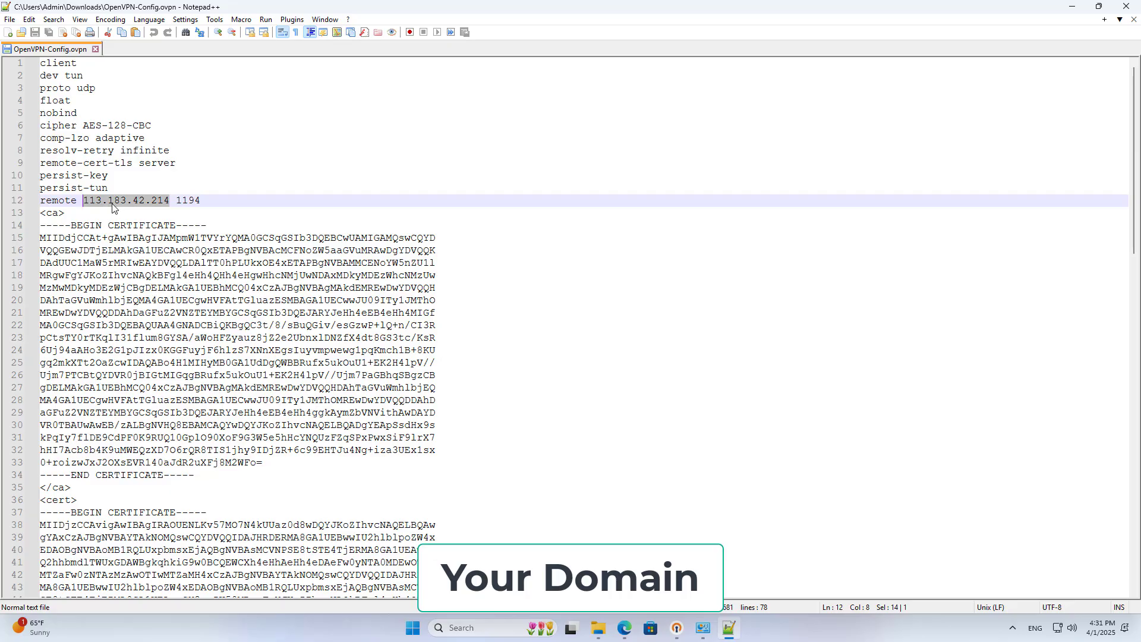
{"action": "key", "text": "Delete"}
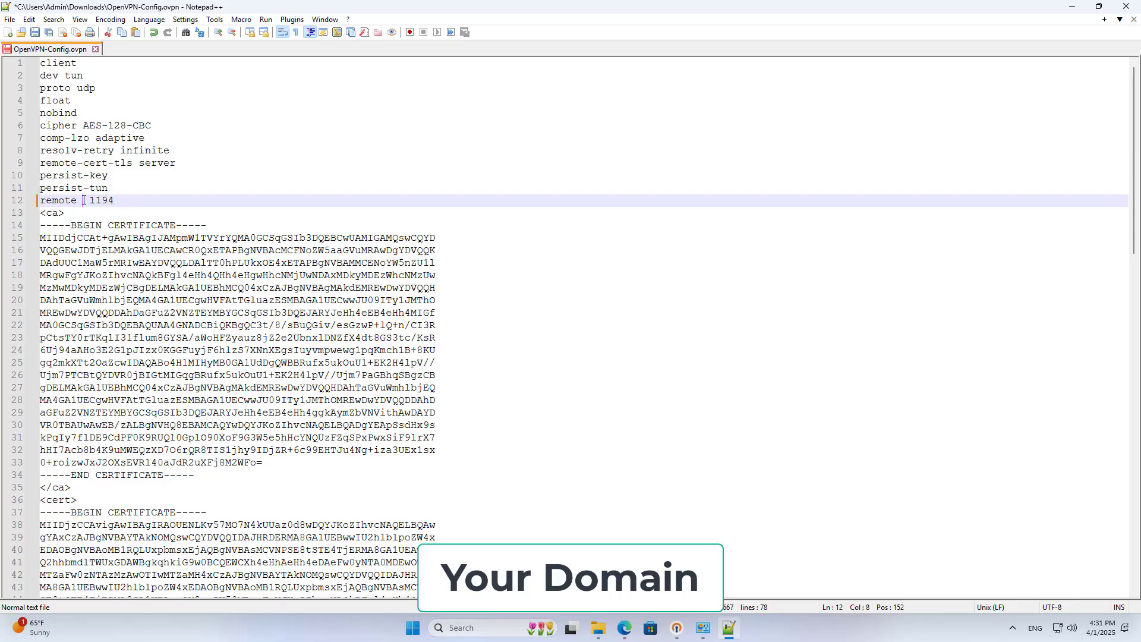
{"action": "right_click", "coordinate": [83, 201]}
{"action": "left_click", "coordinate": [124, 238]}
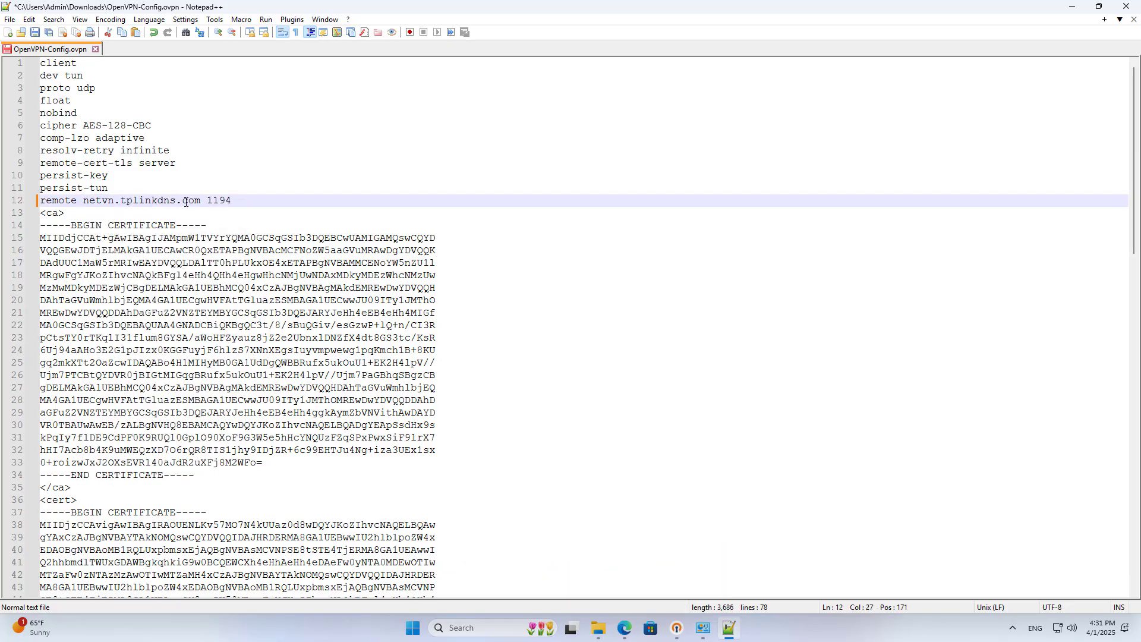
{"action": "left_click_drag", "start_coordinate": [196, 200], "coordinate": [84, 202]}
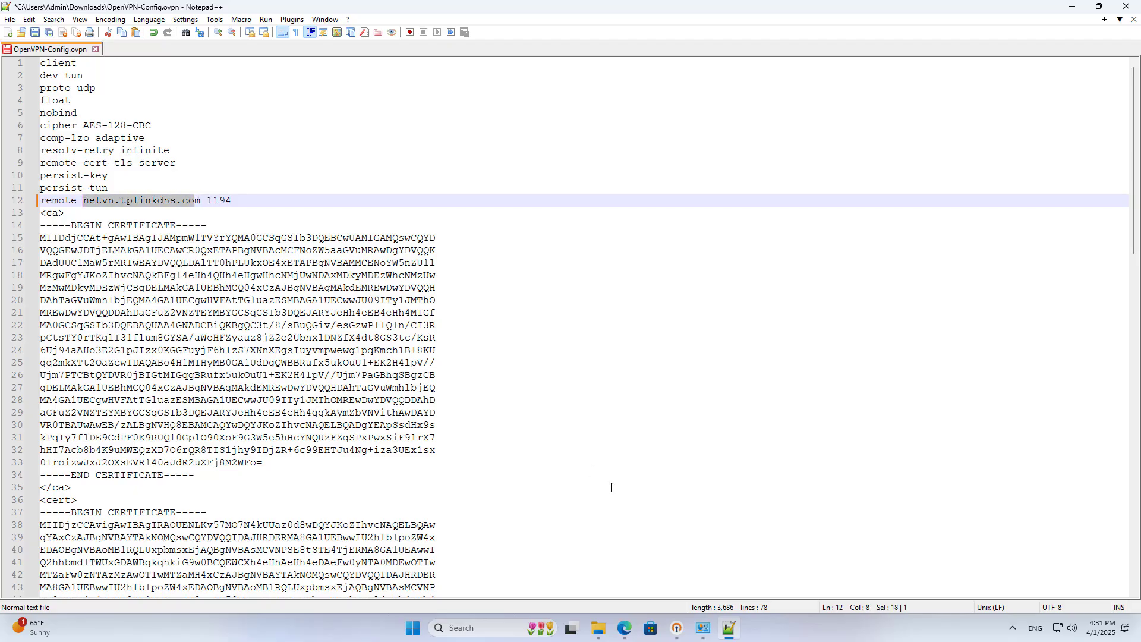
{"action": "left_click", "coordinate": [624, 629]}
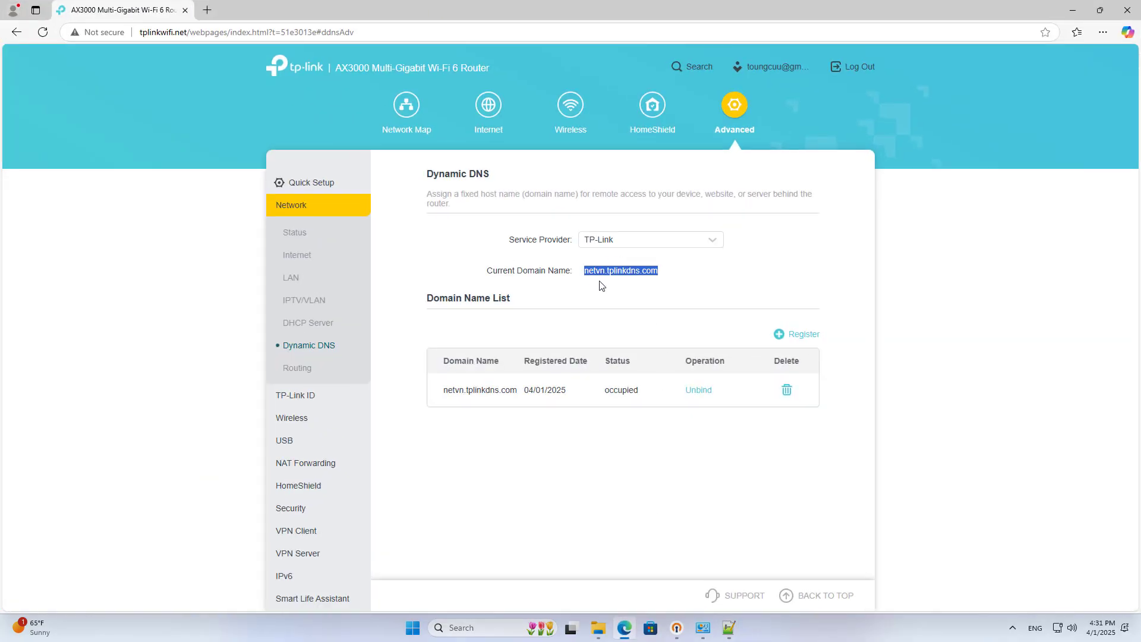
{"action": "left_click", "coordinate": [1073, 10]}
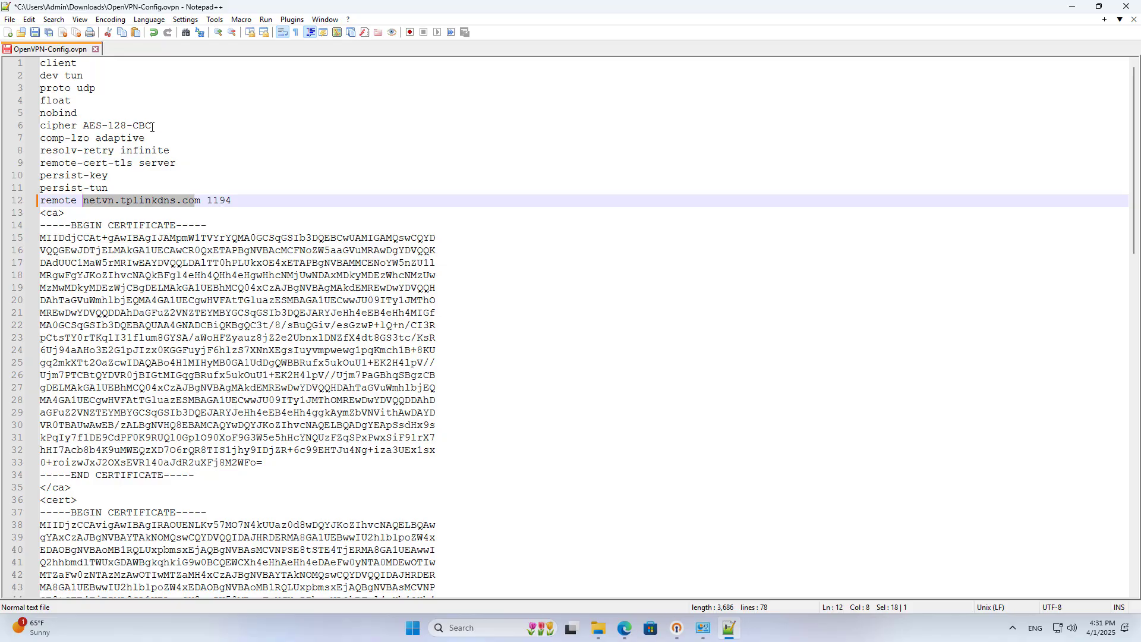
- Save the config file, close it and exit Notepad++
{"action": "left_click", "coordinate": [40, 32]}
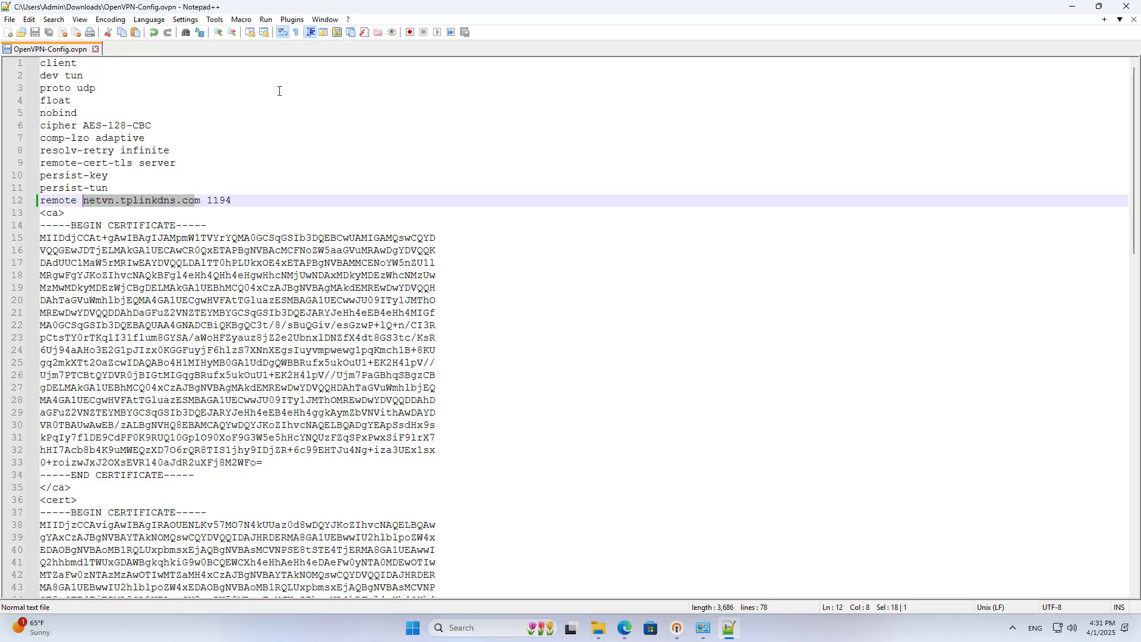
{"action": "left_click", "coordinate": [95, 49]}
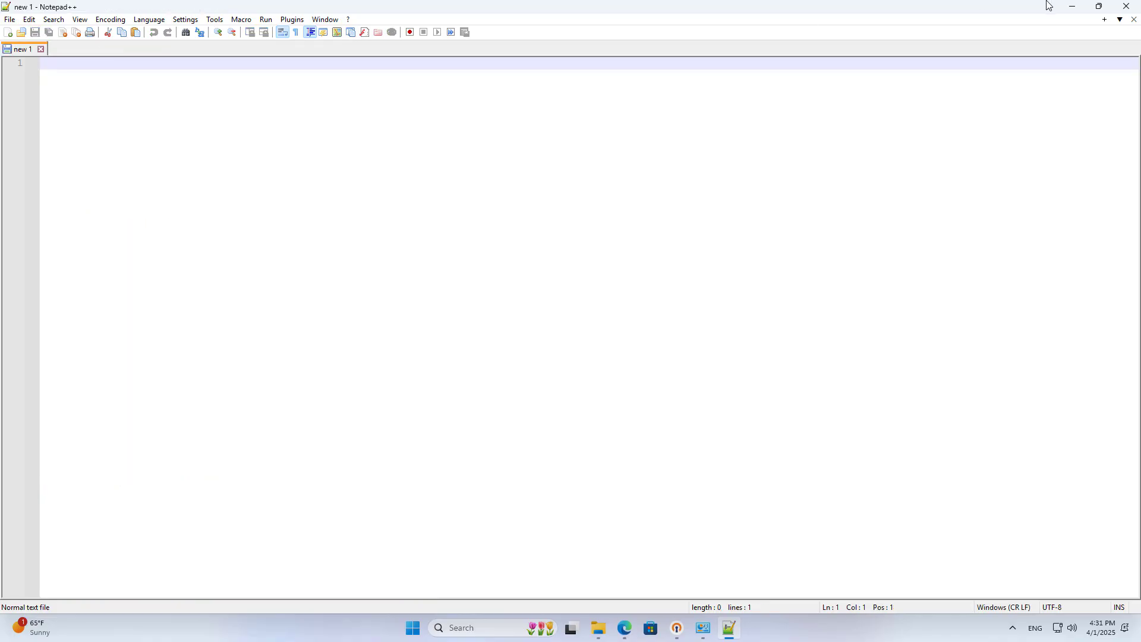
{"action": "left_click", "coordinate": [1126, 6]}
- Import Downloads\OpenVPN-Config as a new profile in OpenVPN Connect
{"action": "left_click", "coordinate": [1122, 9]}
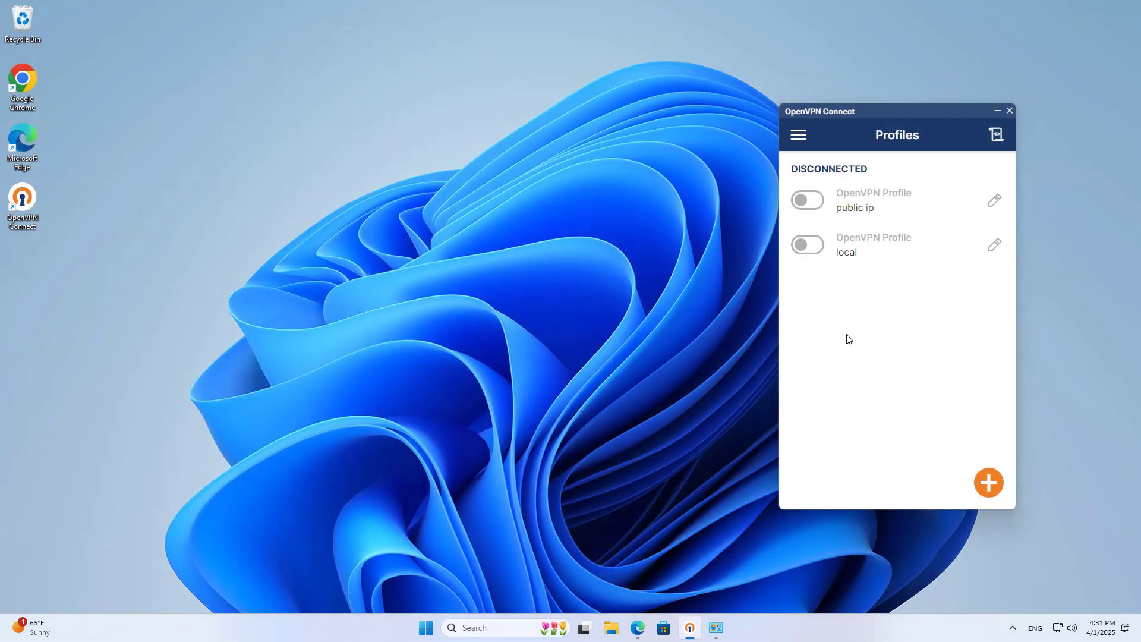
{"action": "left_click", "coordinate": [989, 483]}
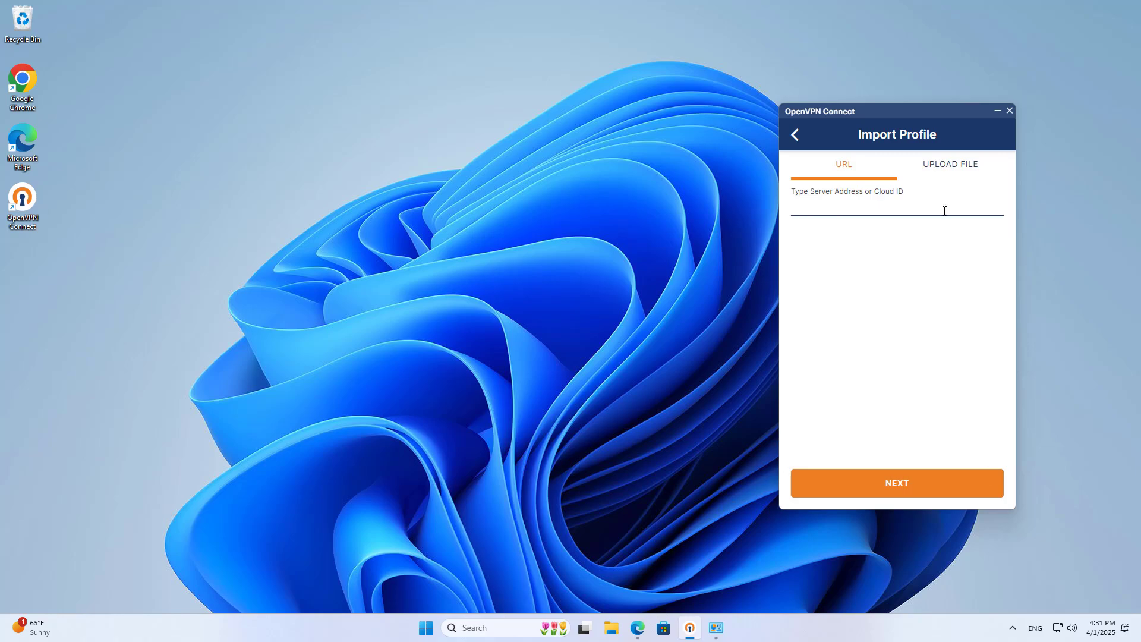
{"action": "left_click", "coordinate": [950, 170]}
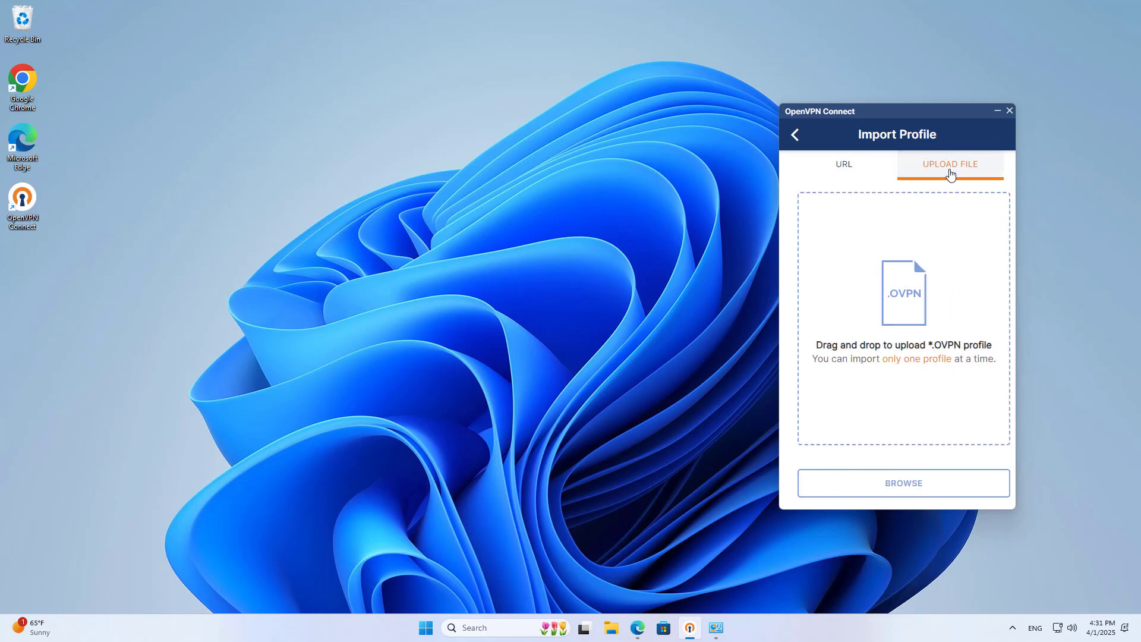
{"action": "left_click", "coordinate": [904, 482]}
{"action": "left_click", "coordinate": [733, 217]}
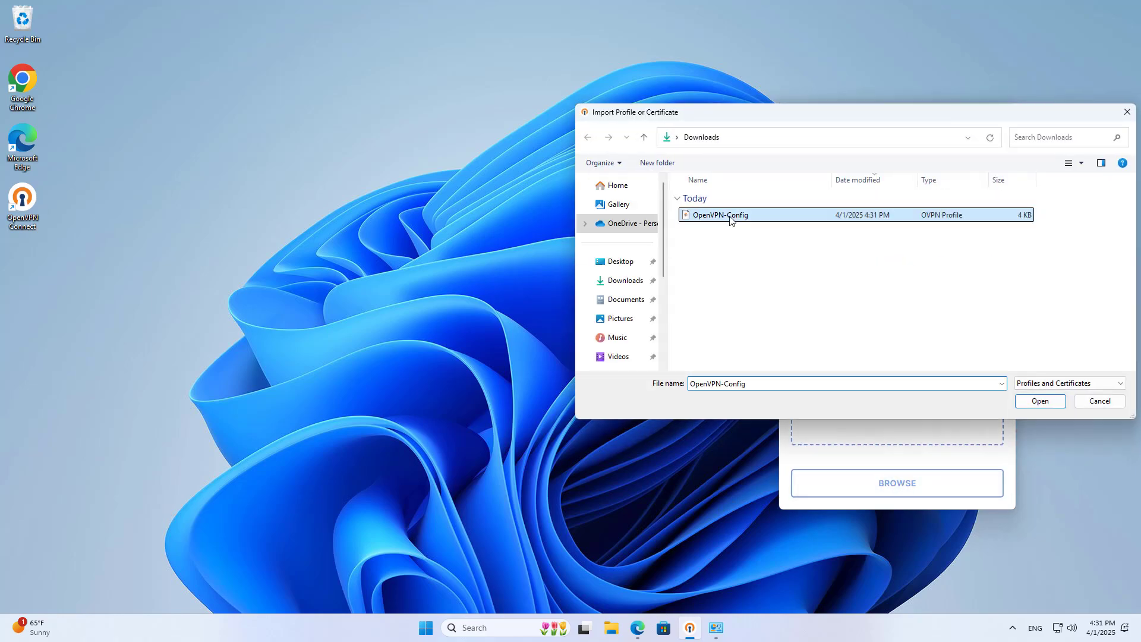
{"action": "left_click", "coordinate": [1045, 402]}
- Rename the imported profile to 'domain' and start connecting with it
{"action": "left_click", "coordinate": [880, 176]}
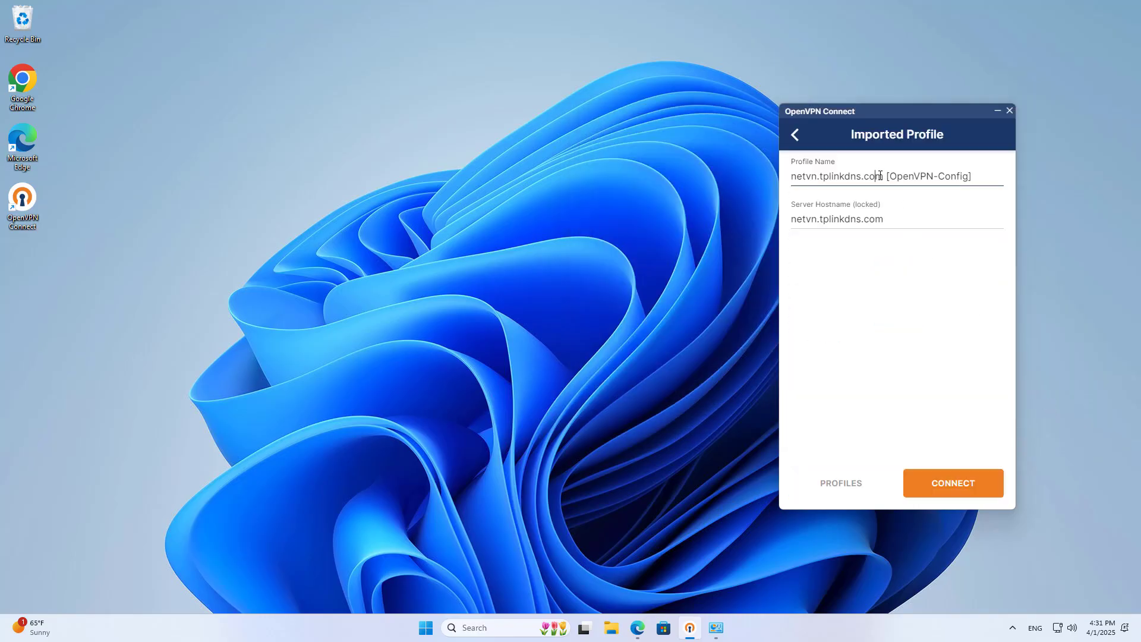
{"action": "left_click_drag", "start_coordinate": [978, 178], "coordinate": [795, 176]}
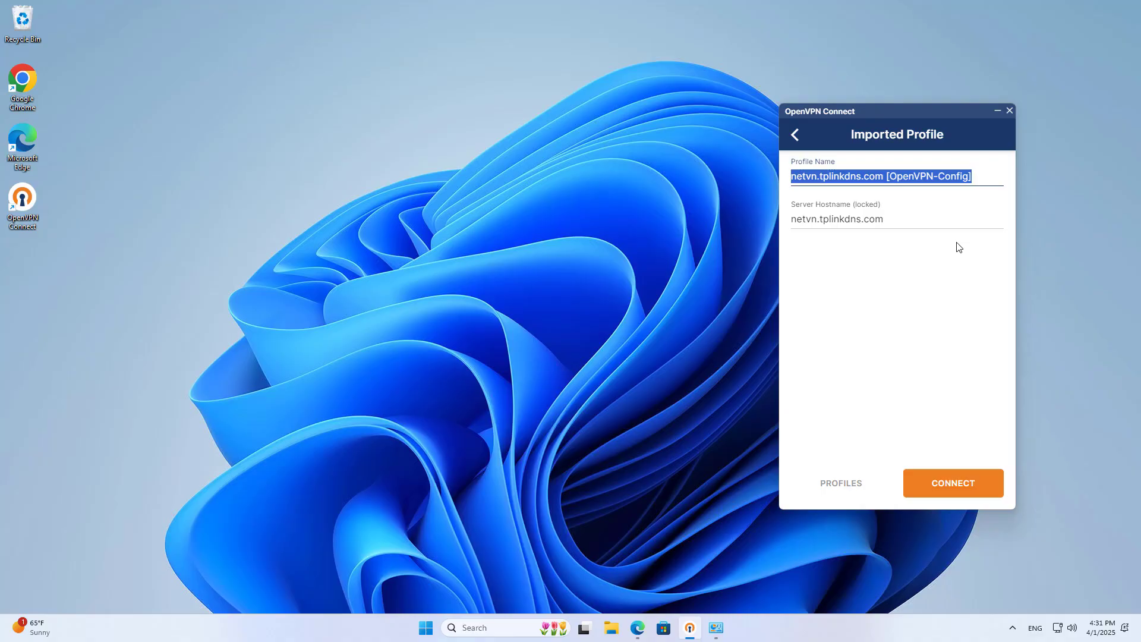
{"action": "type", "text": "domain"}
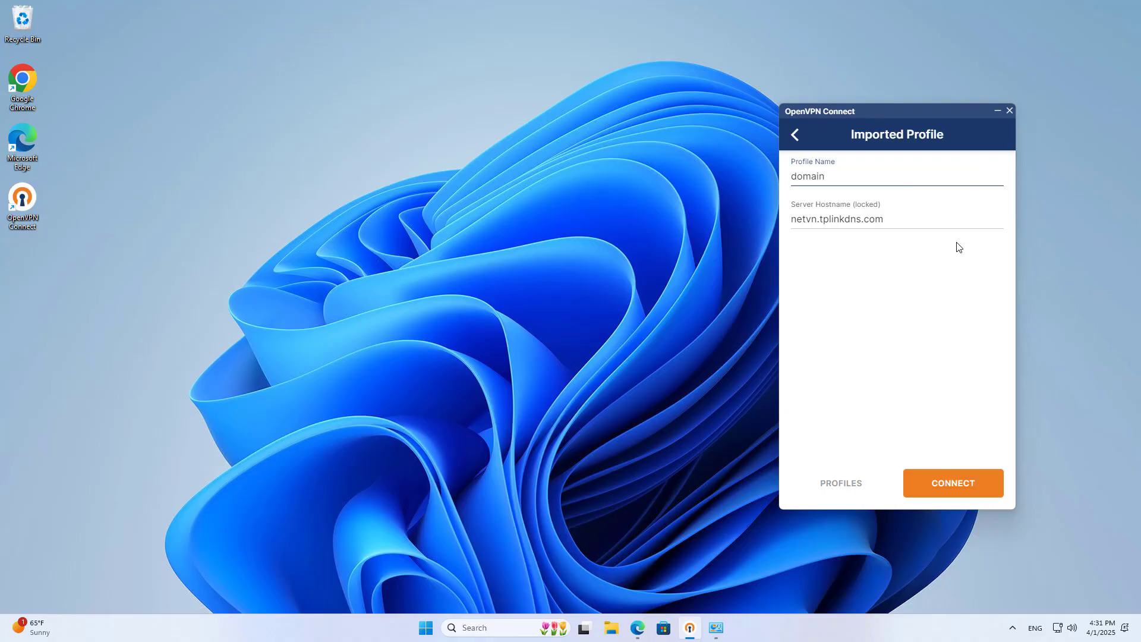
{"action": "left_click", "coordinate": [961, 484]}
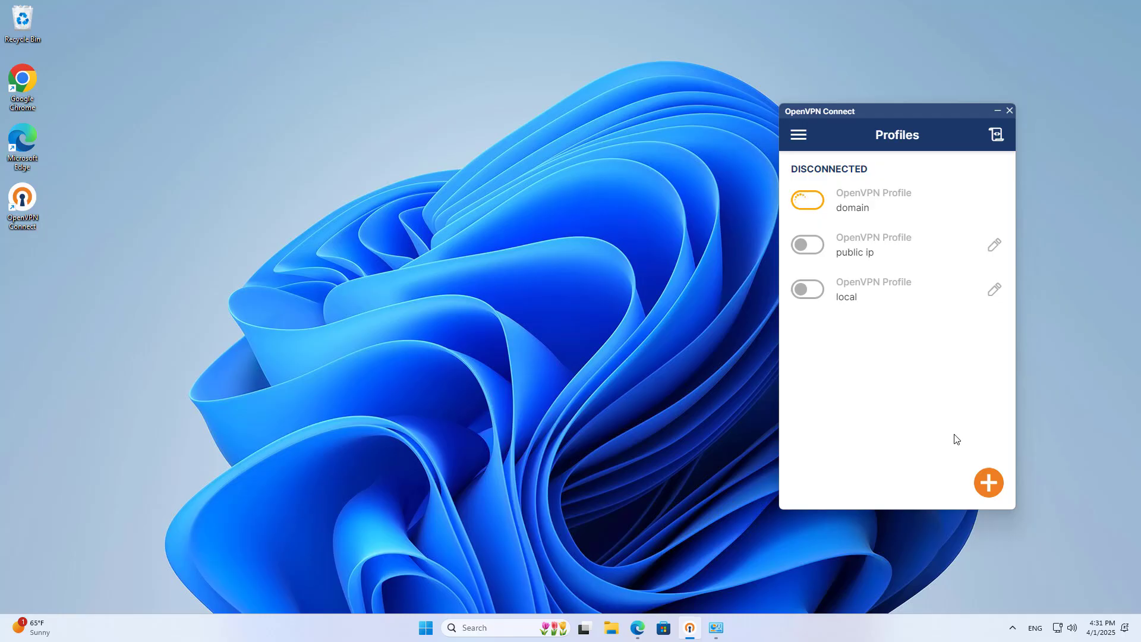
- Disconnect the domain VPN profile and disable the wired Ethernet adapter
{"action": "left_click", "coordinate": [806, 201]}
{"action": "left_click", "coordinate": [858, 356]}
{"action": "left_click", "coordinate": [715, 627]}
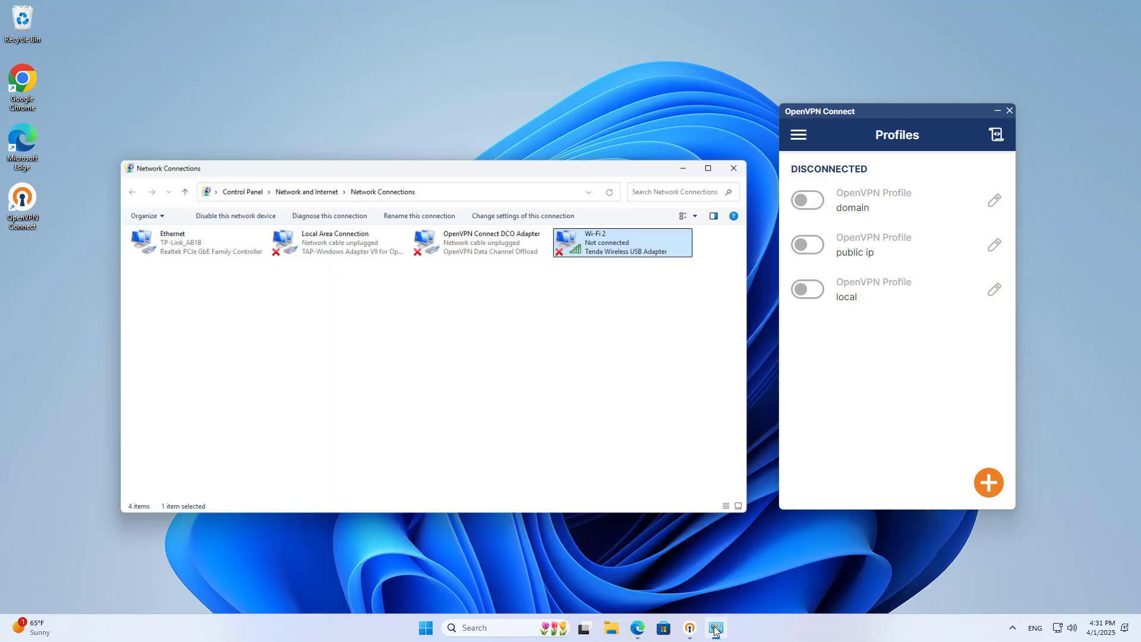
{"action": "right_click", "coordinate": [172, 230]}
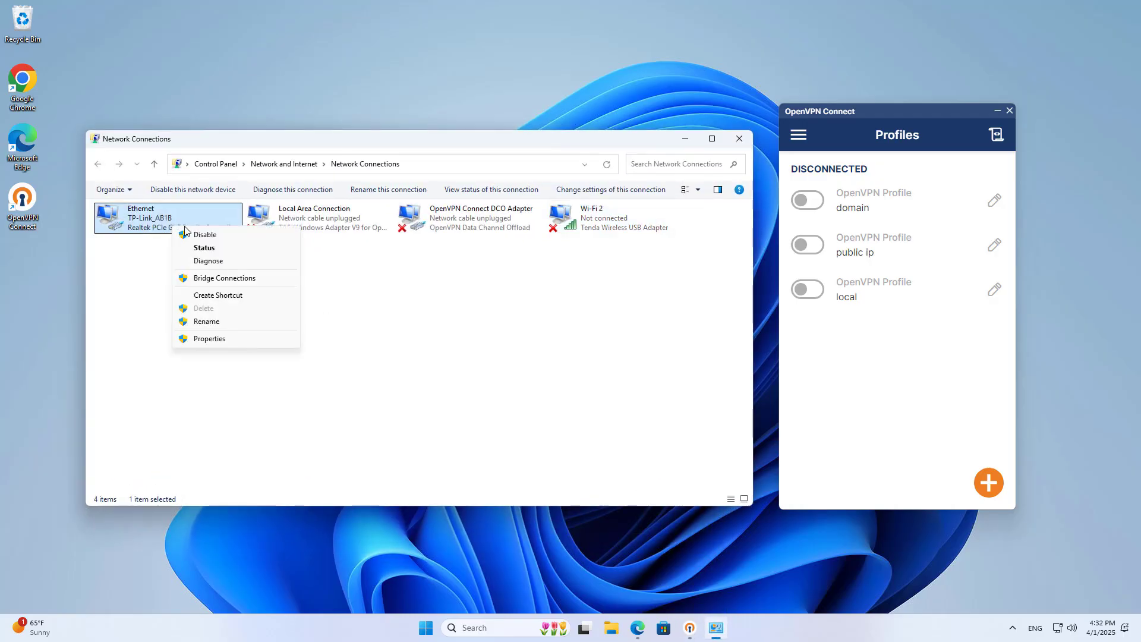
{"action": "left_click", "coordinate": [205, 235]}
{"action": "left_click", "coordinate": [504, 324]}
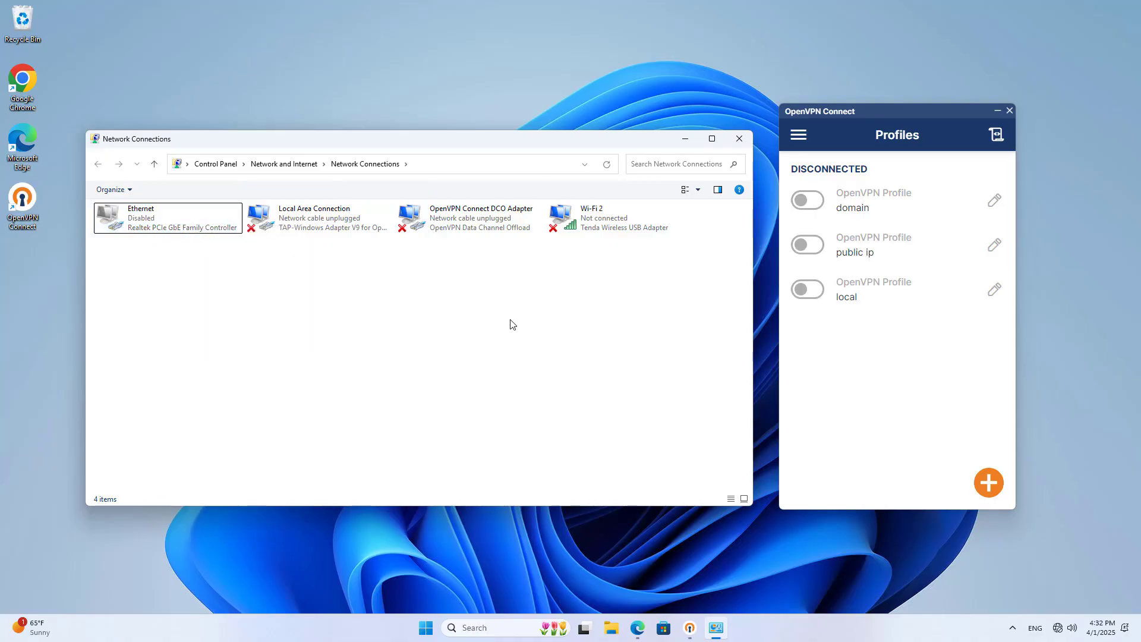
{"action": "left_click", "coordinate": [686, 139]}
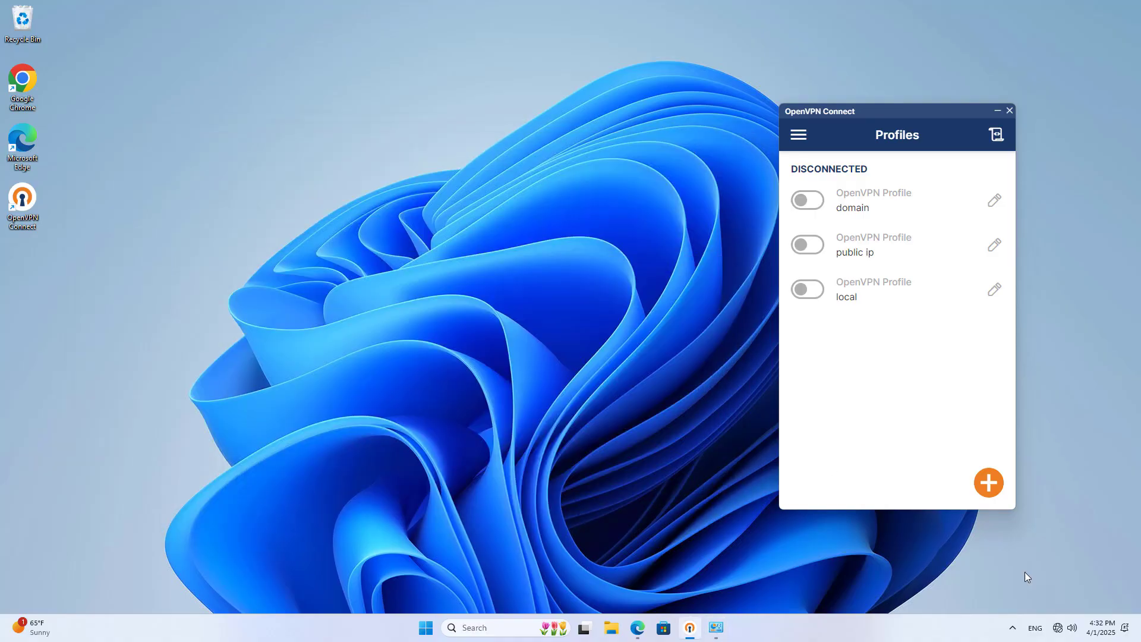
- Connect the laptop to the Redmi 13 Wi-Fi hotspot with its password
{"action": "left_click", "coordinate": [1058, 625]}
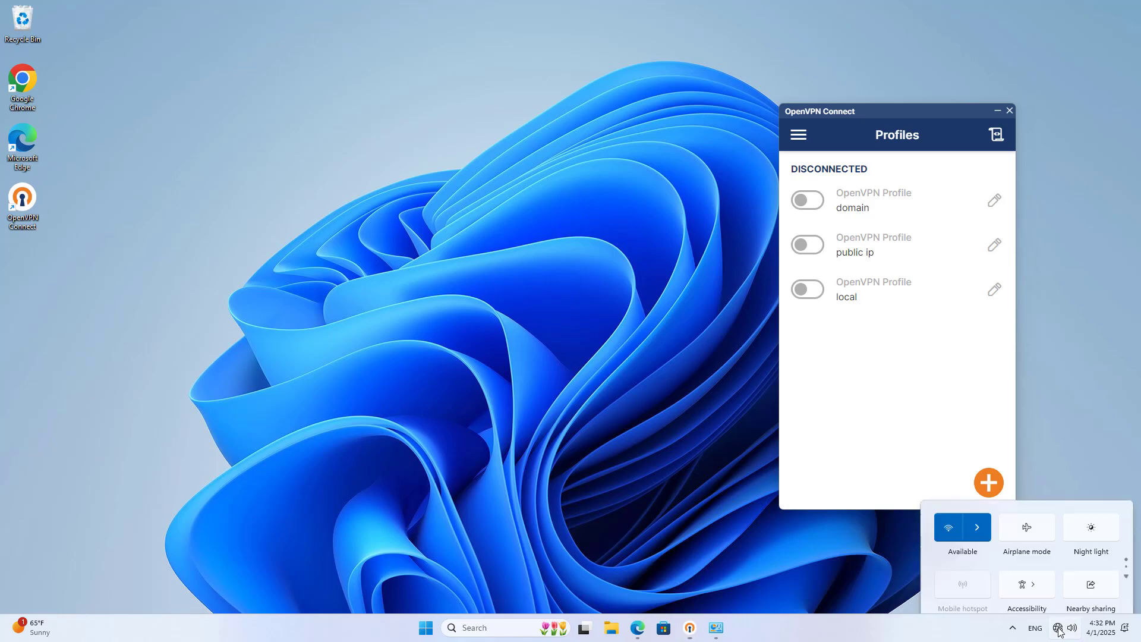
{"action": "left_click", "coordinate": [987, 446]}
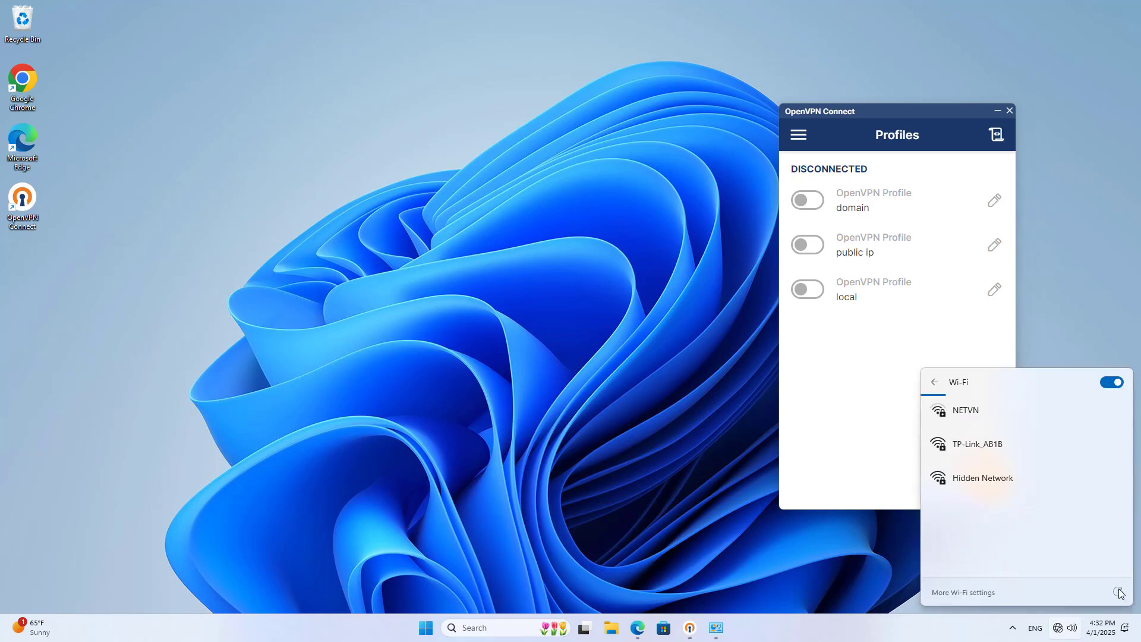
{"action": "left_click", "coordinate": [998, 458]}
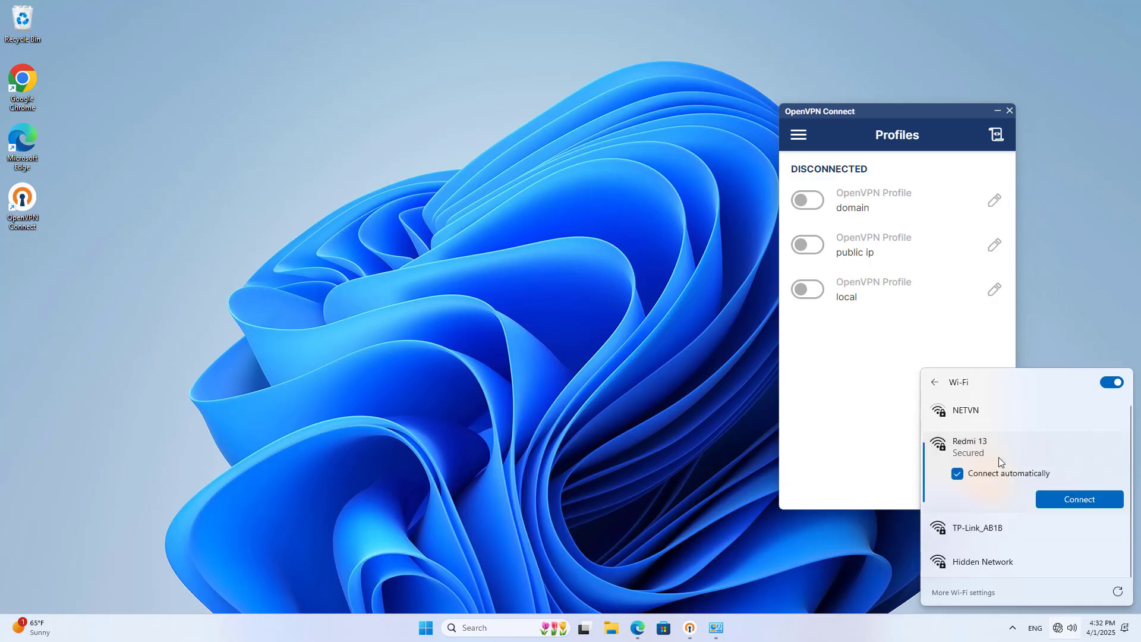
{"action": "left_click", "coordinate": [1057, 496]}
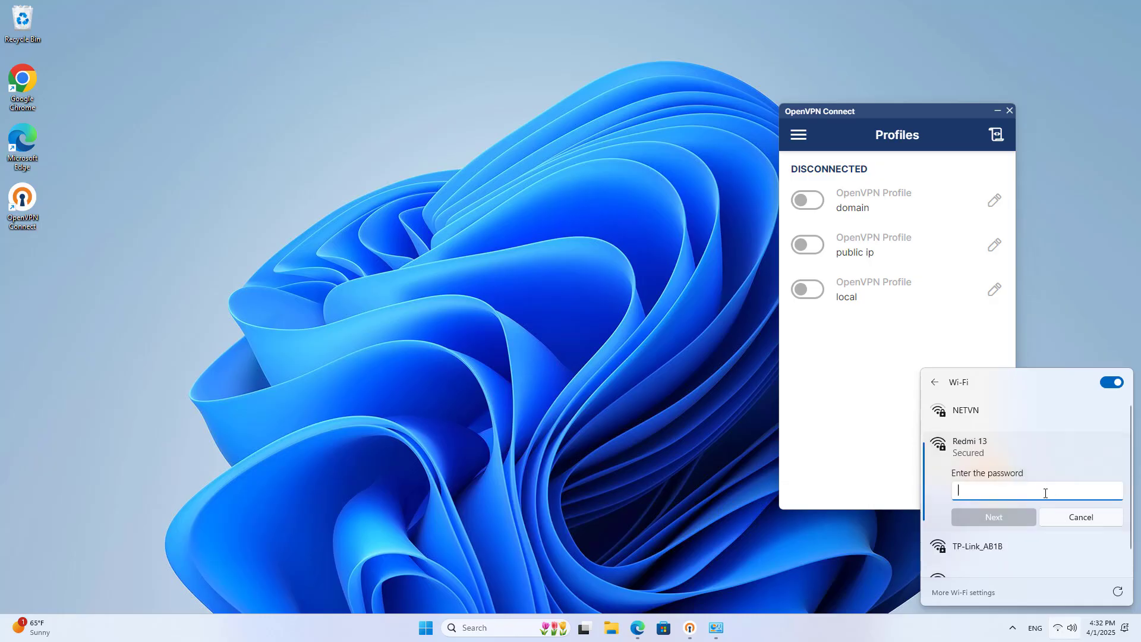
{"action": "type", "text": "••"}
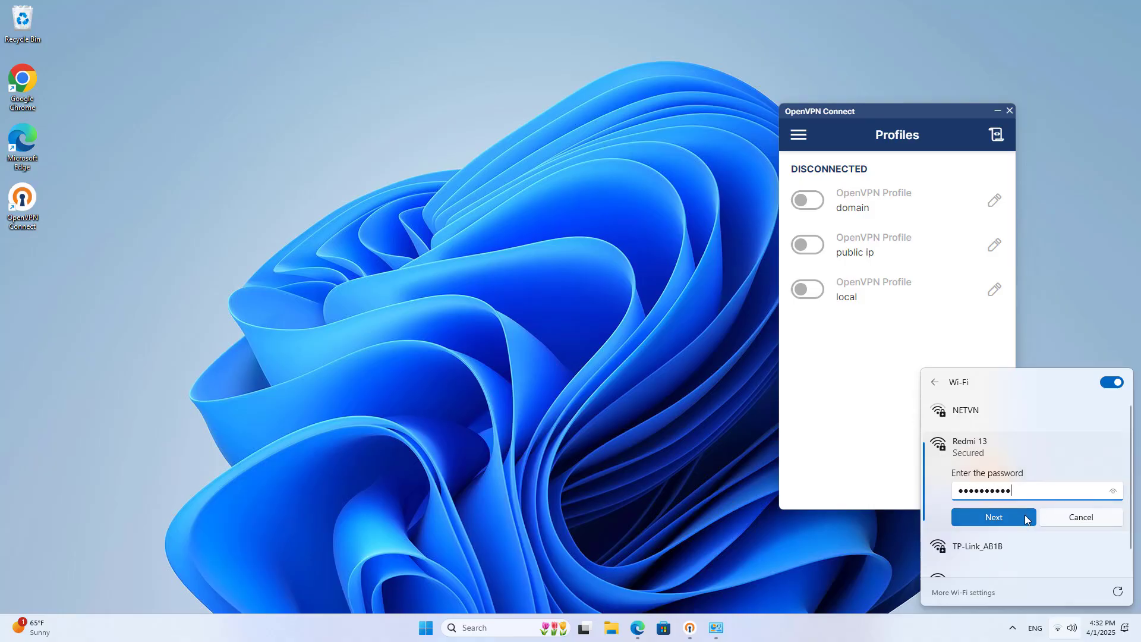
{"action": "left_click", "coordinate": [1025, 514]}
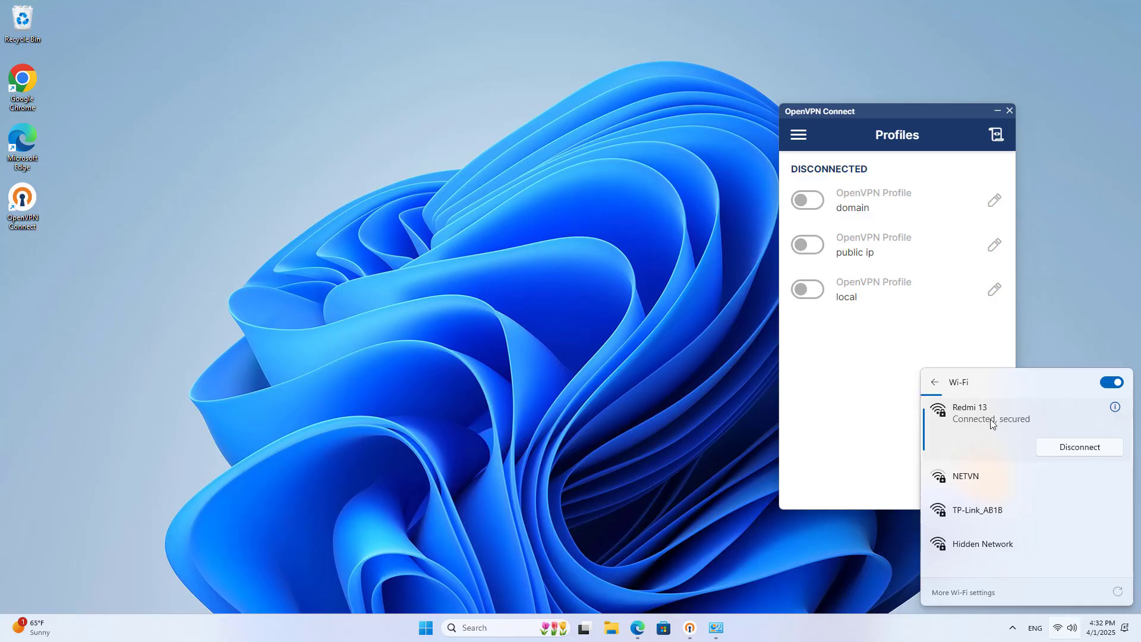
{"action": "left_click", "coordinate": [859, 434]}
- Connect the domain VPN profile and check it gets 10.8.0.6 from netvn.tplinkdns.com
{"action": "left_click", "coordinate": [829, 202]}
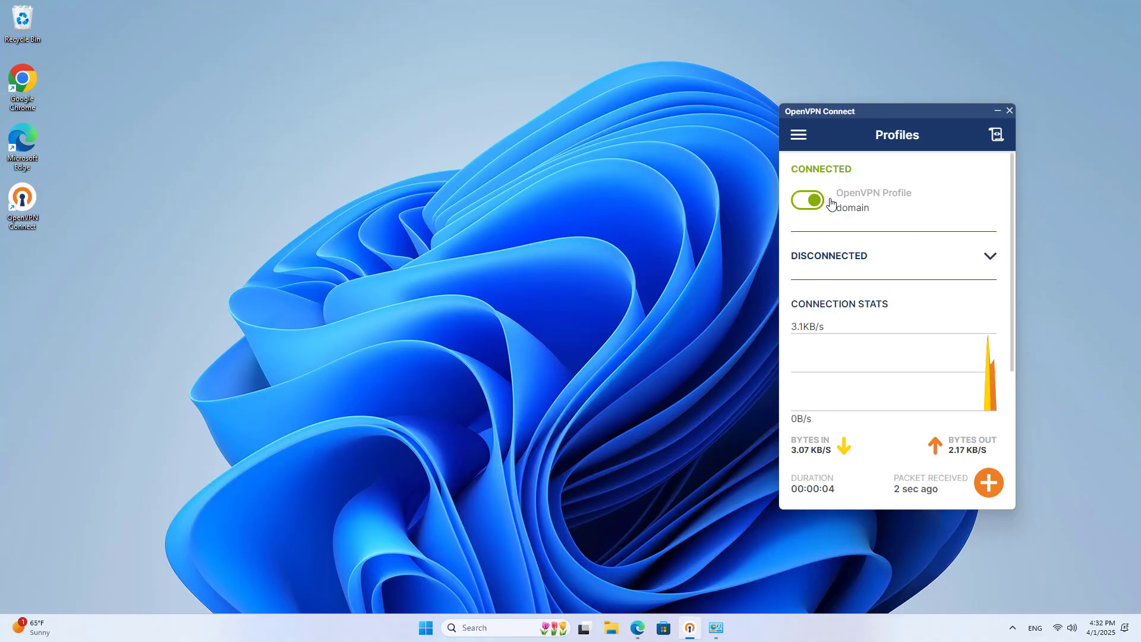
{"action": "left_click_drag", "start_coordinate": [1014, 320], "coordinate": [1025, 463]}
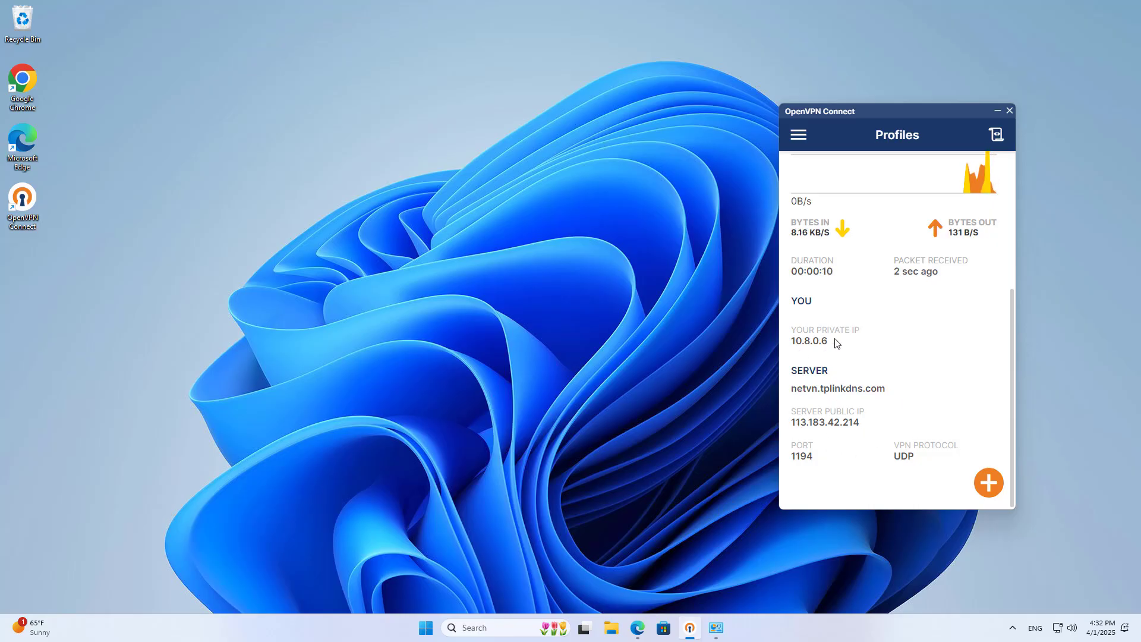
{"action": "left_click", "coordinate": [515, 635]}
- Open Command Prompt and run ipconfig to check the Wi-Fi gateway and VPN address 10.8.0.6
{"action": "type", "text": "cmd"}
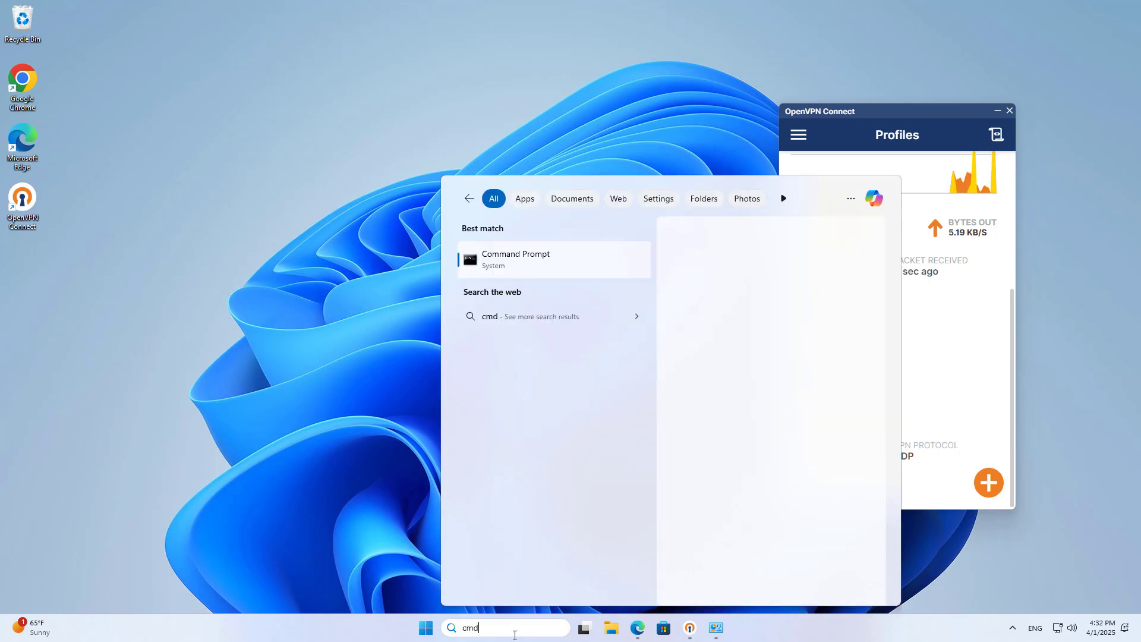
{"action": "key", "text": "Return"}
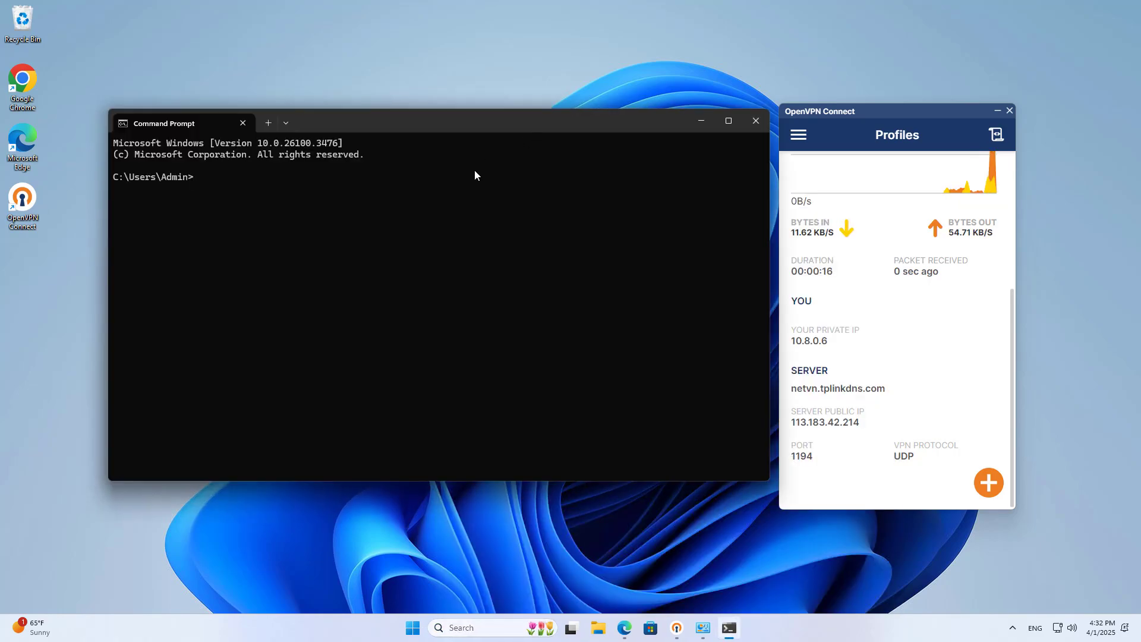
{"action": "type", "text": "ipconfig"}
{"action": "key", "text": "Return"}
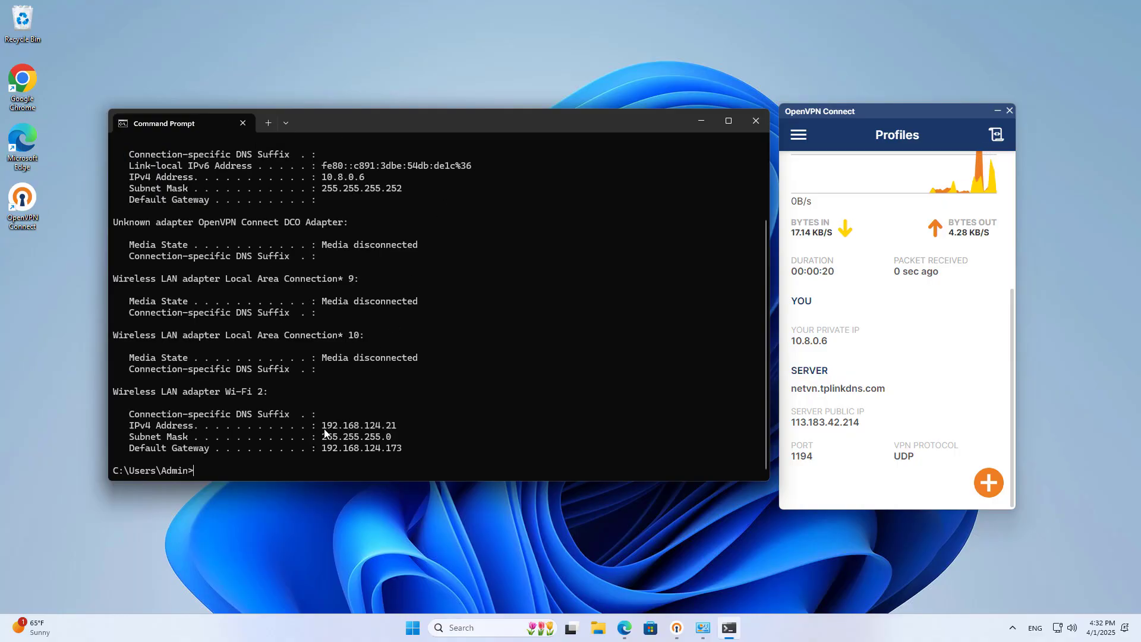
{"action": "left_click_drag", "start_coordinate": [323, 448], "coordinate": [404, 451]}
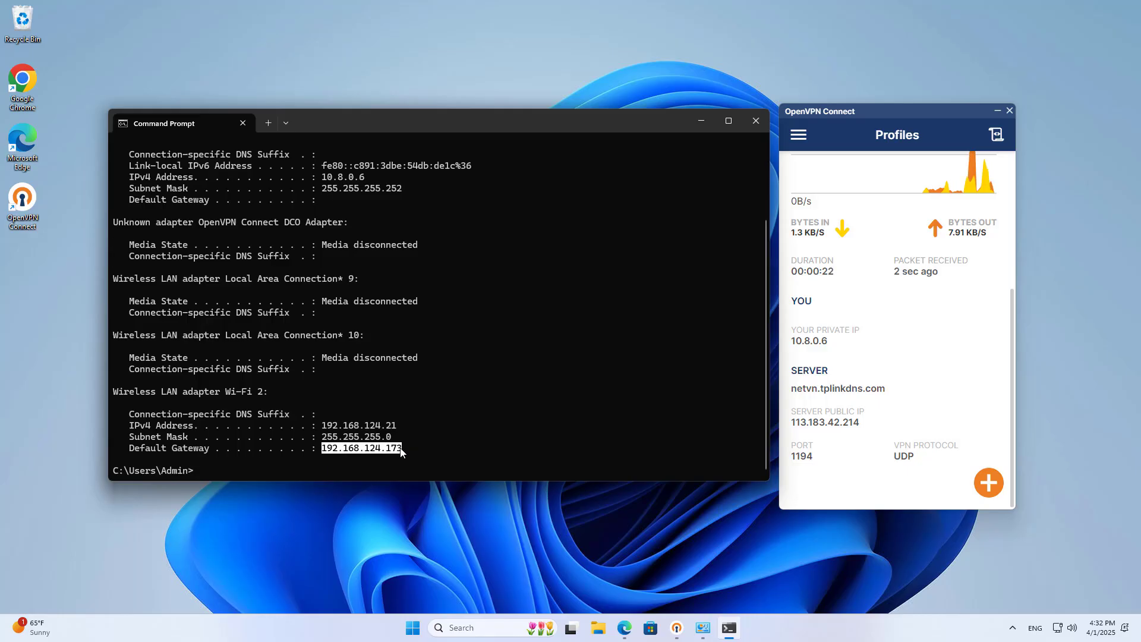
{"action": "left_click_drag", "start_coordinate": [324, 181], "coordinate": [343, 189]}
{"action": "left_click", "coordinate": [473, 365]}
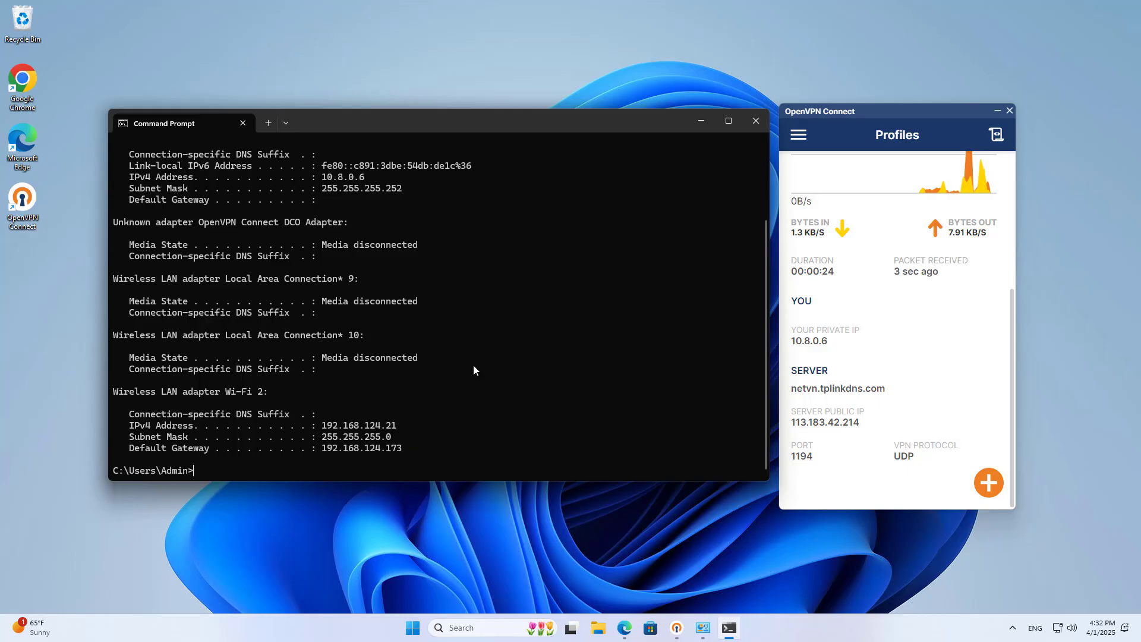
- Ping the router at 192.168.0.1, stopping after the replies arrive
{"action": "type", "text": "ping "}
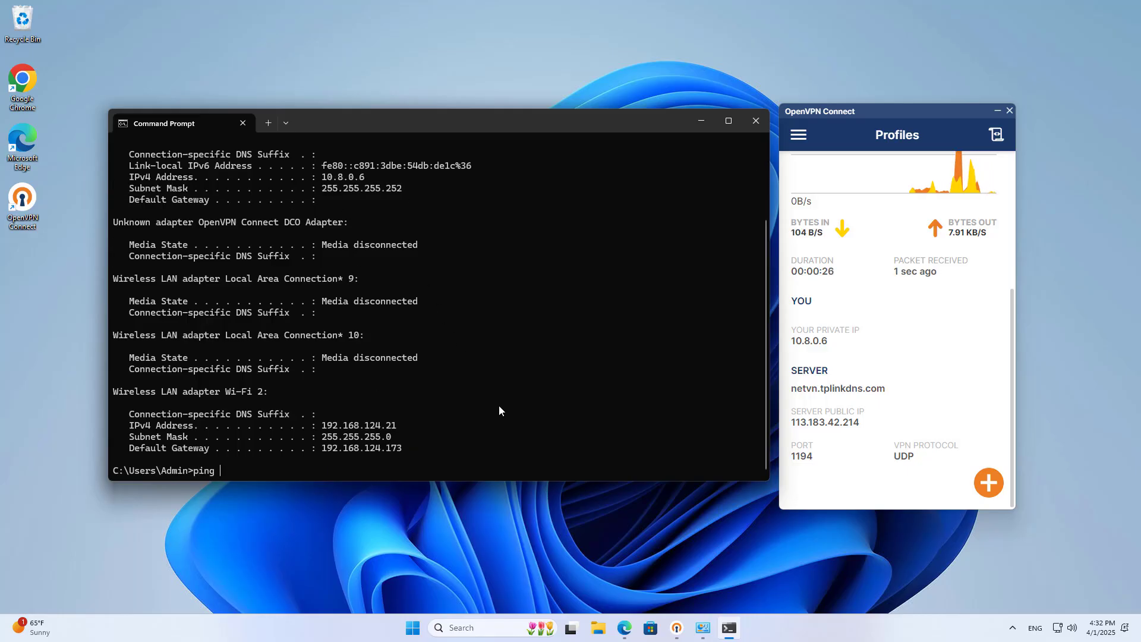
{"action": "type", "text": "192.16"}
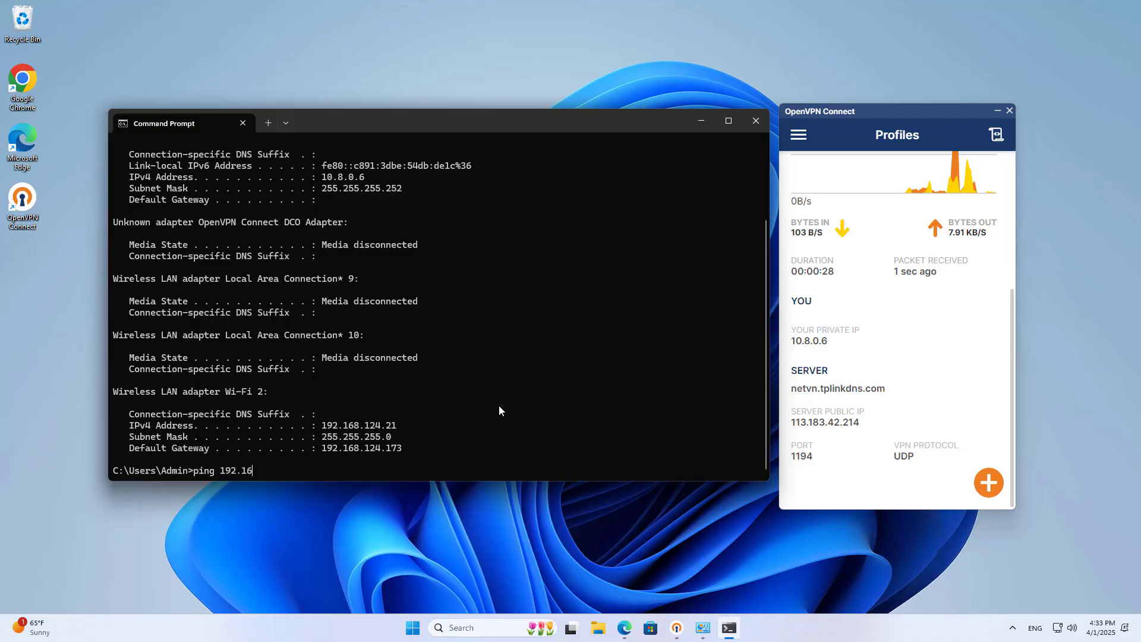
{"action": "type", "text": "8.0.1"}
{"action": "key", "text": "Return"}
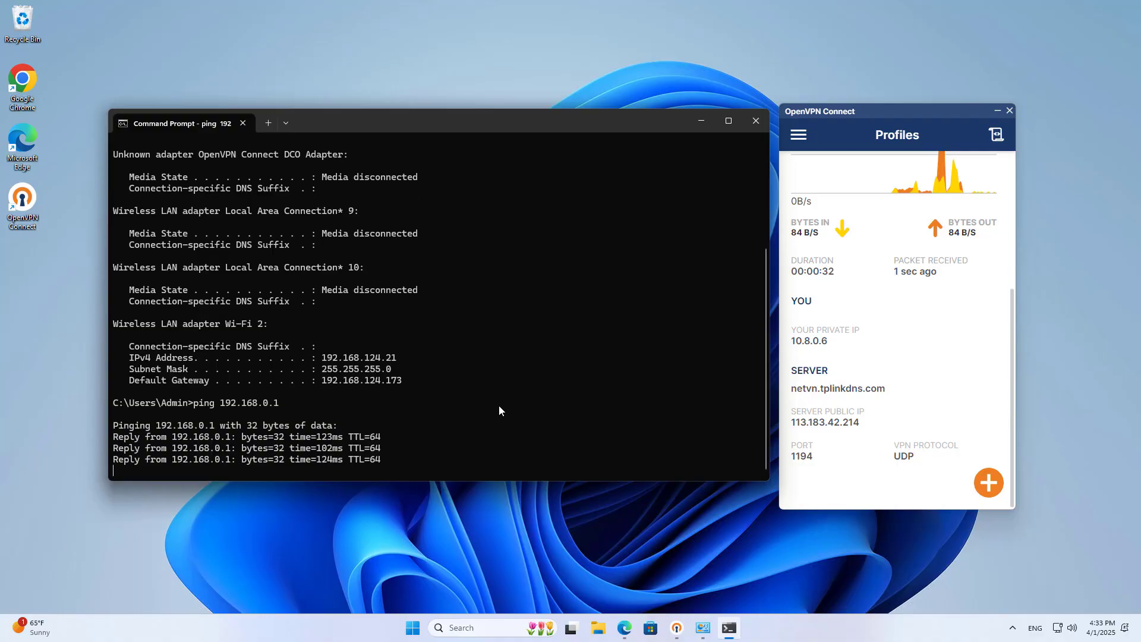
{"action": "key", "text": "ctrl+c"}
- Reload the router's home address and sign in with the local password, forcing the login
{"action": "left_click", "coordinate": [625, 628]}
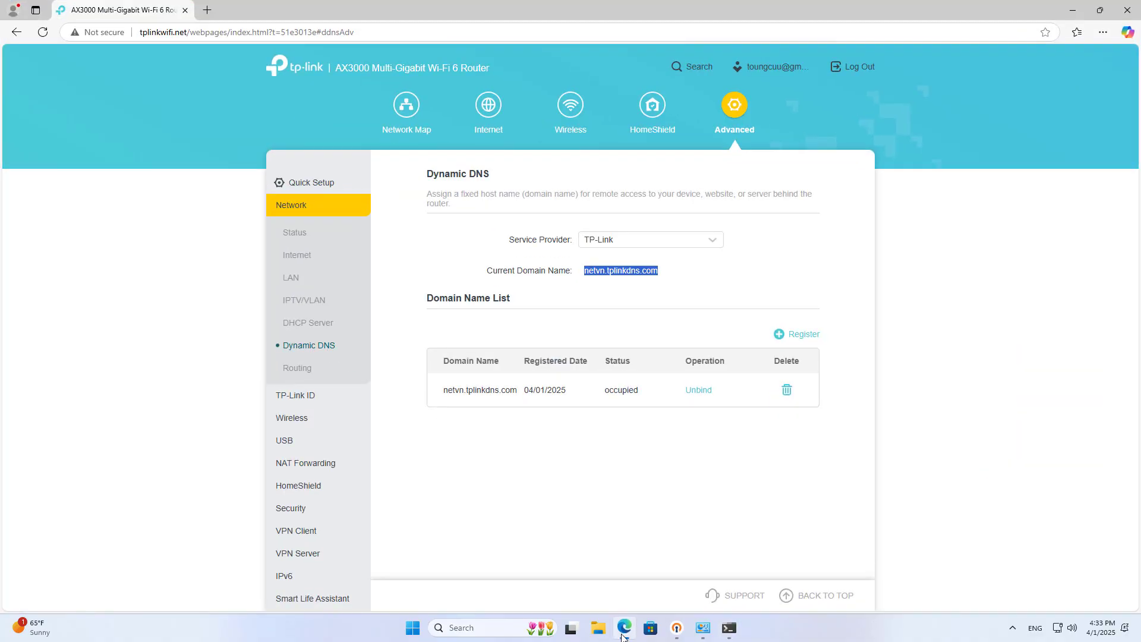
{"action": "left_click_drag", "start_coordinate": [190, 33], "coordinate": [464, 30]}
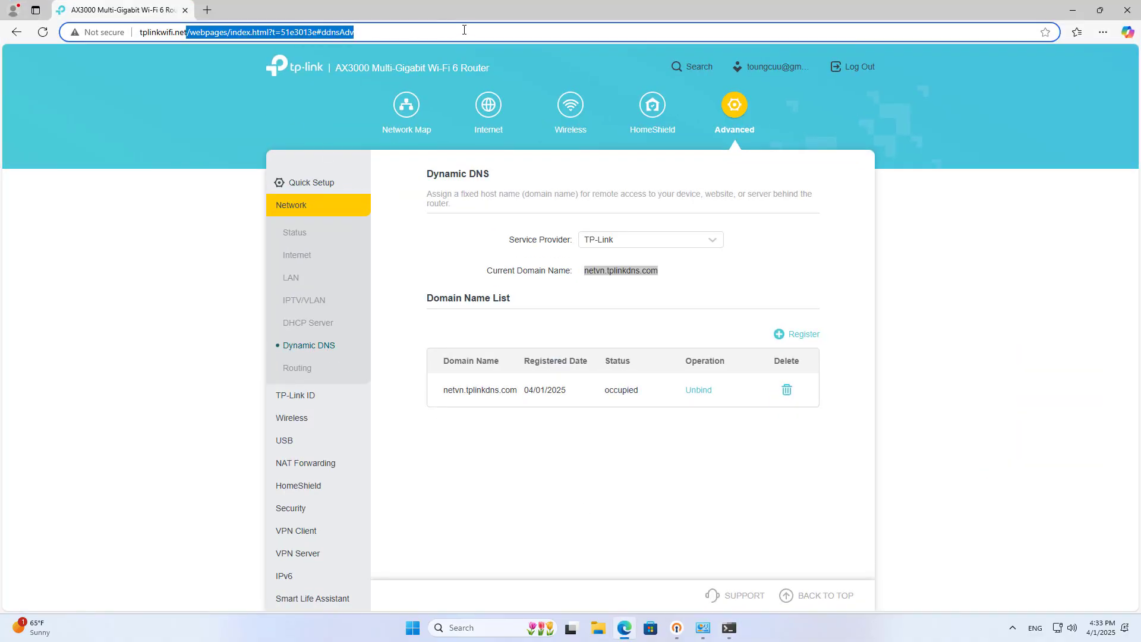
{"action": "key", "text": "BackSpace"}
{"action": "key", "text": "Return"}
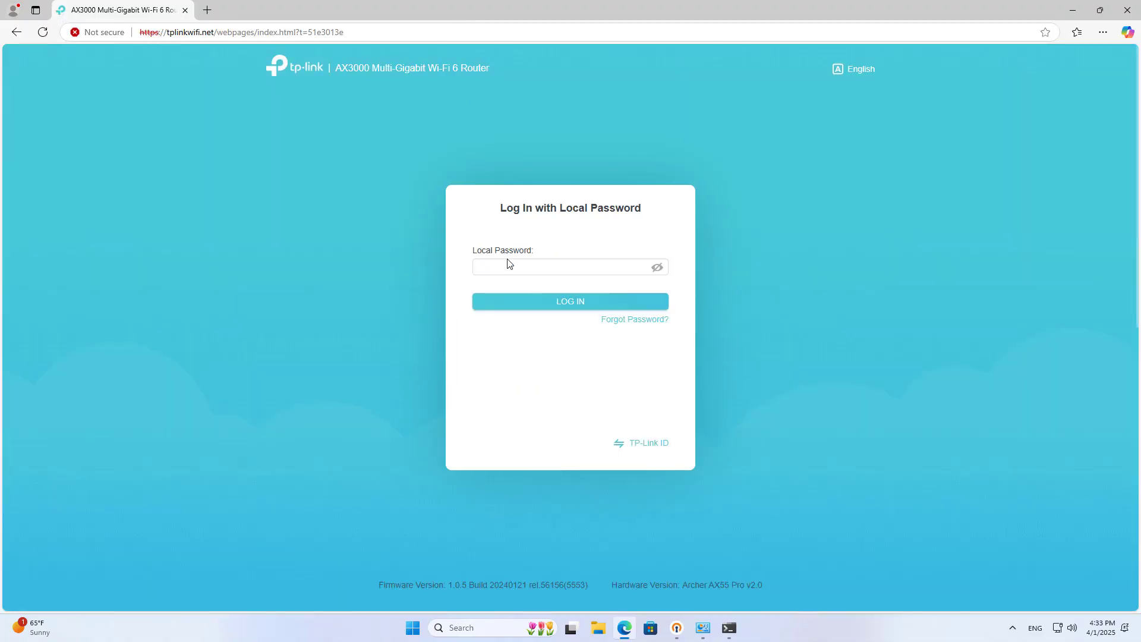
{"action": "left_click", "coordinate": [507, 266]}
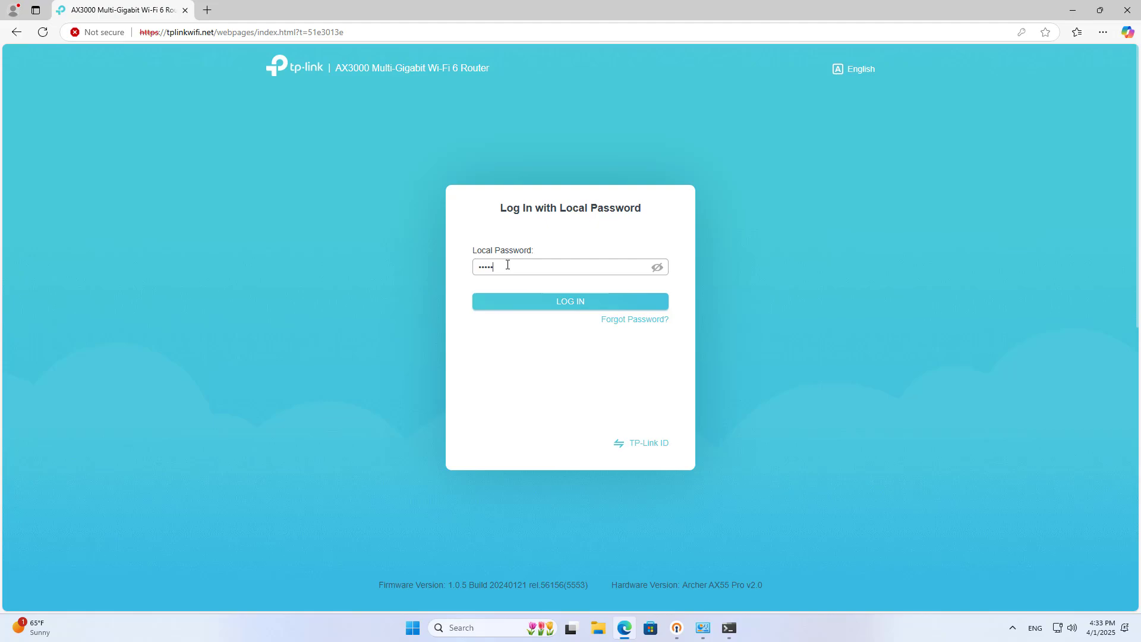
{"action": "left_click", "coordinate": [536, 306]}
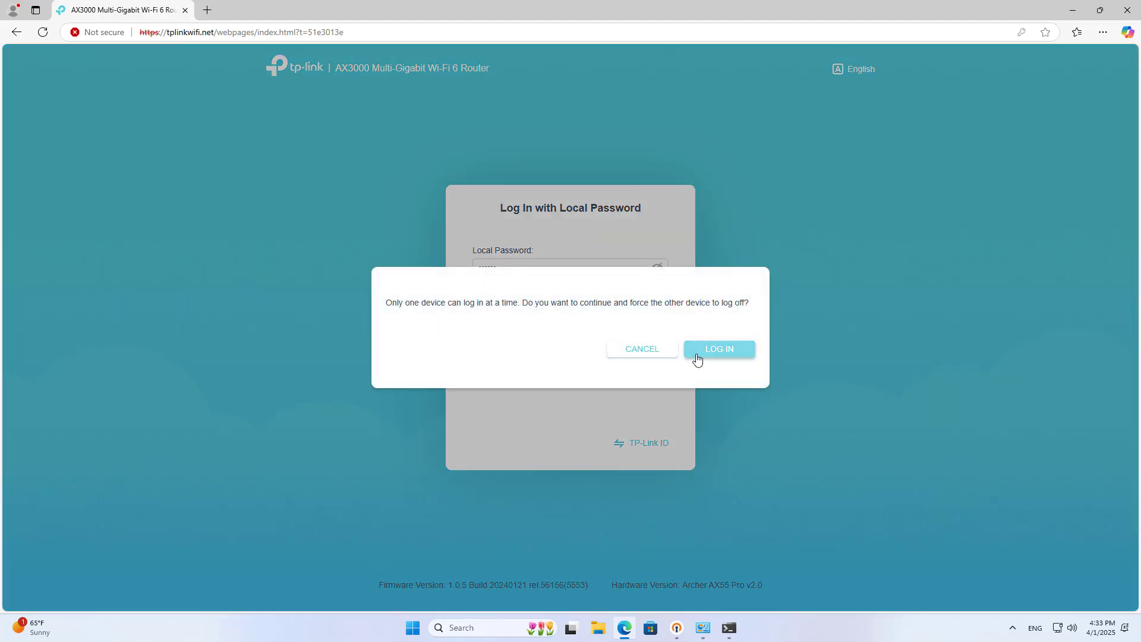
{"action": "left_click", "coordinate": [694, 354]}
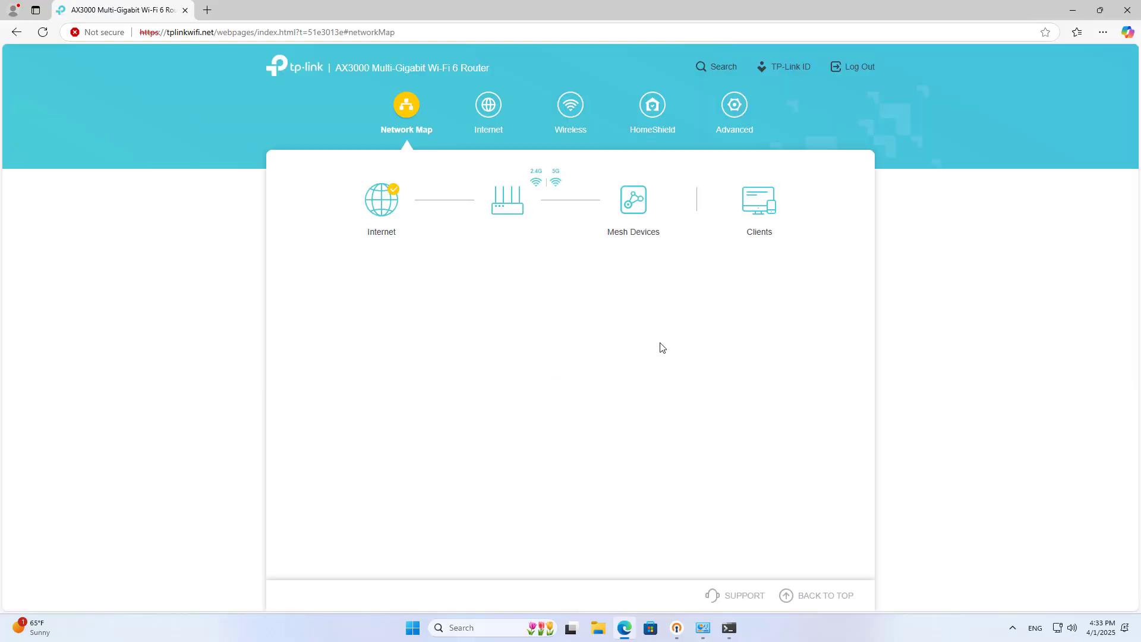
- View Advanced > VPN Server > Connections to find the client assigned 10.8.0.6
{"action": "left_click", "coordinate": [734, 107]}
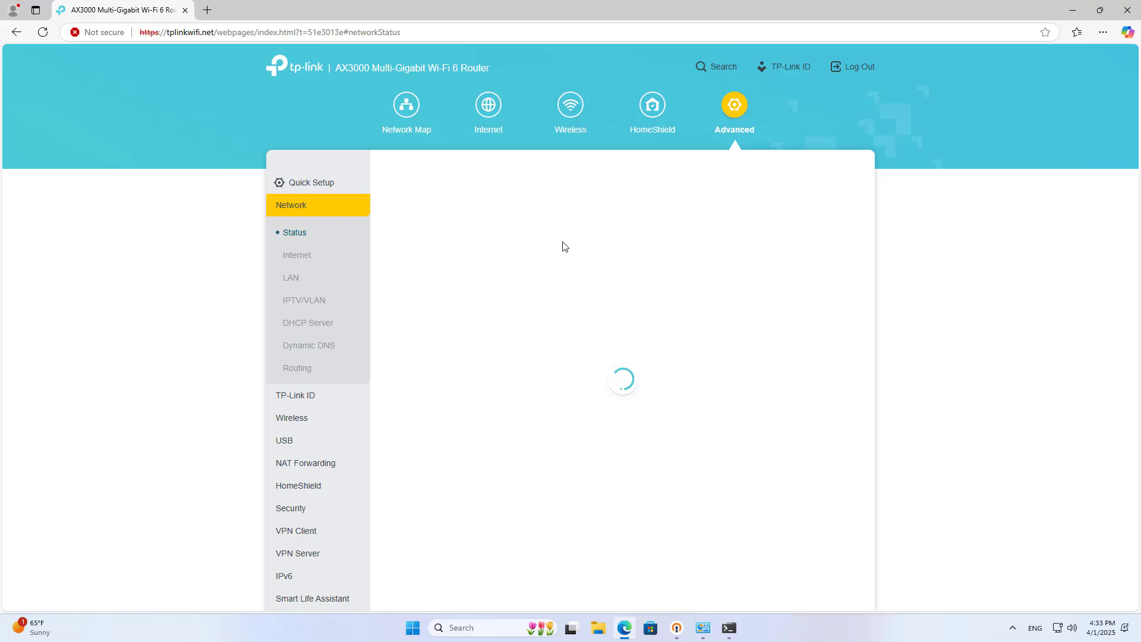
{"action": "left_click", "coordinate": [298, 553]}
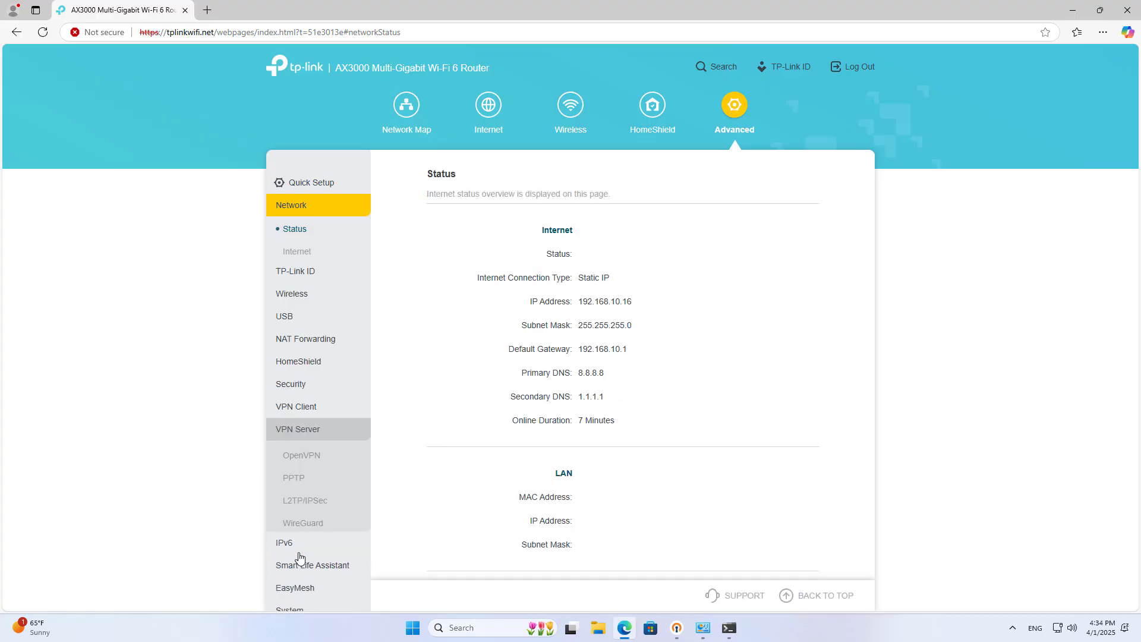
{"action": "left_click", "coordinate": [314, 503]}
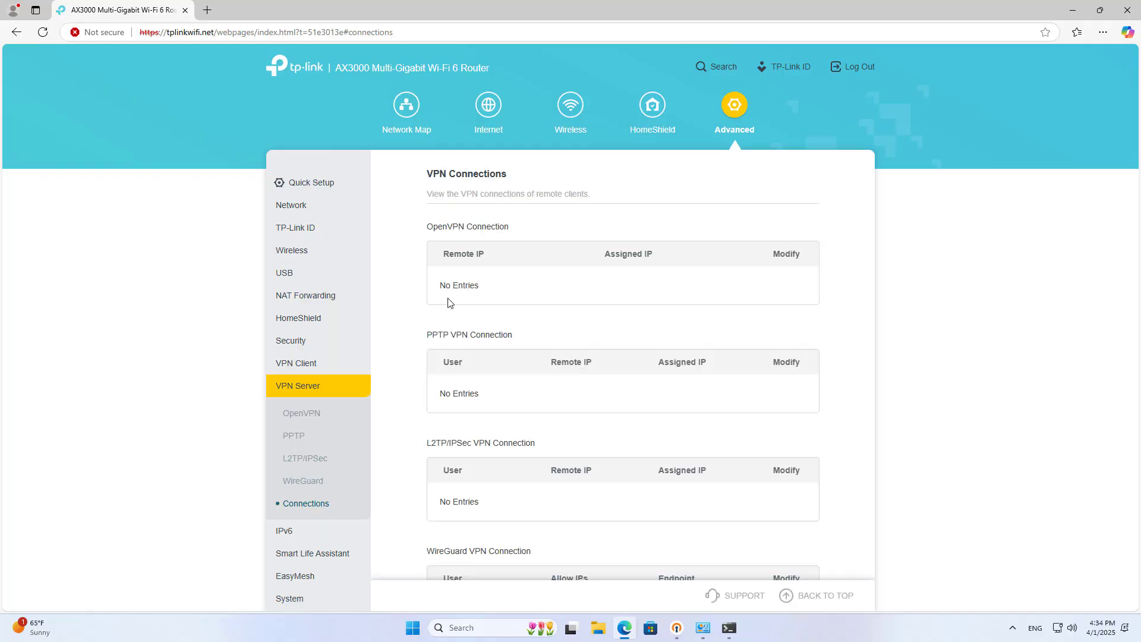
{"action": "left_click_drag", "start_coordinate": [446, 282], "coordinate": [515, 289]}
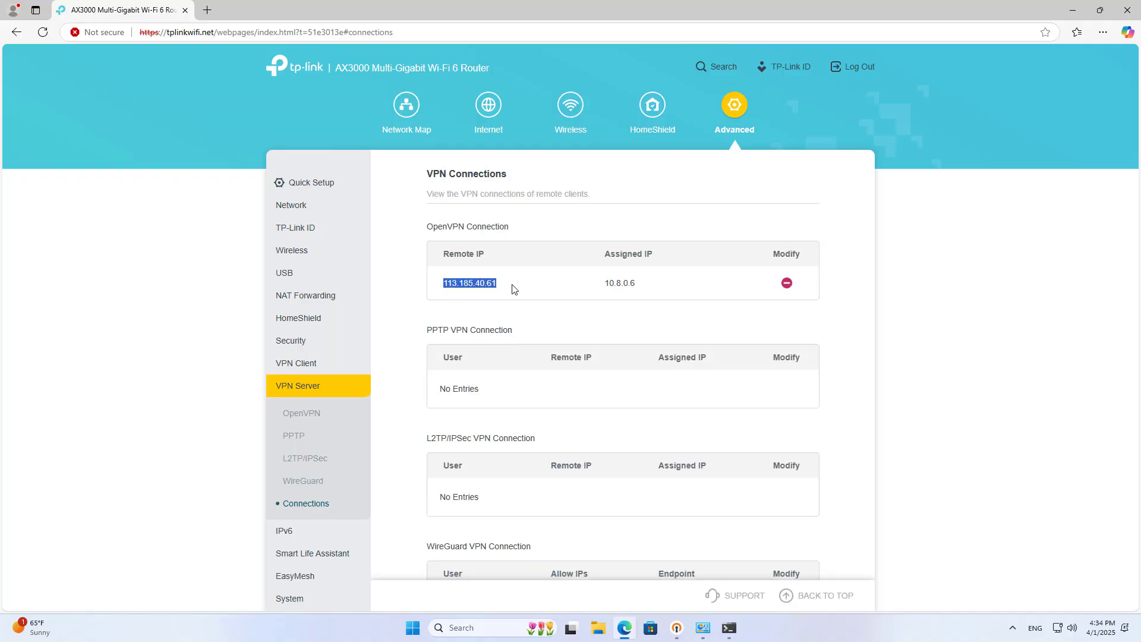
{"action": "left_click", "coordinate": [557, 313]}
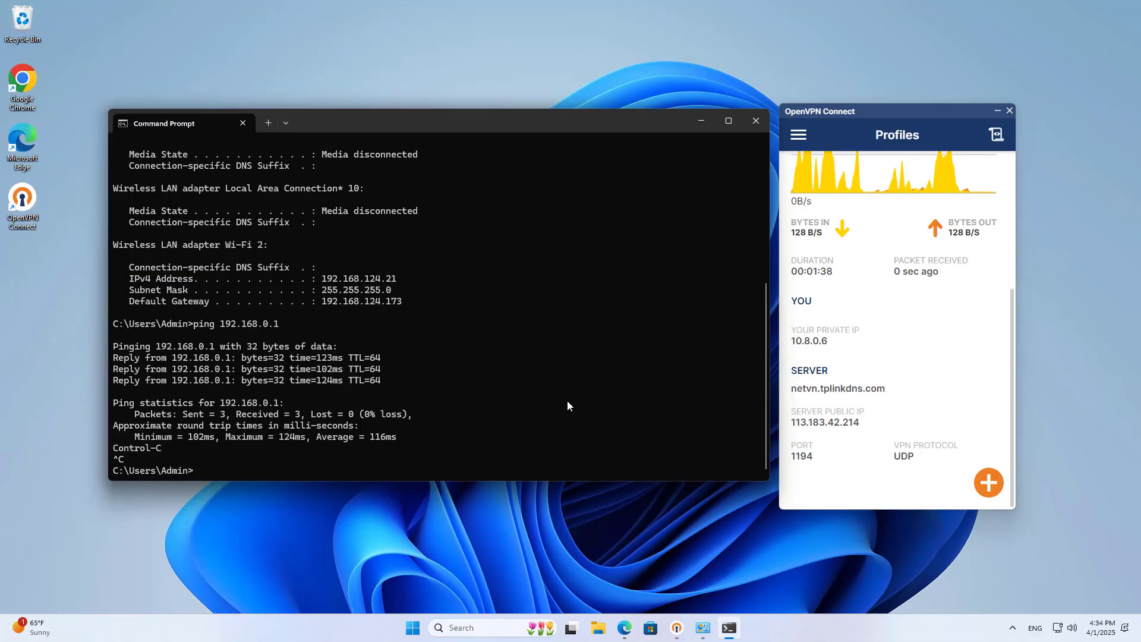
- Re-run the previous ping against 192.168.0.51 and check its replies show 0% loss
{"action": "key", "text": "Up"}
{"action": "key", "text": "BackSpace"}
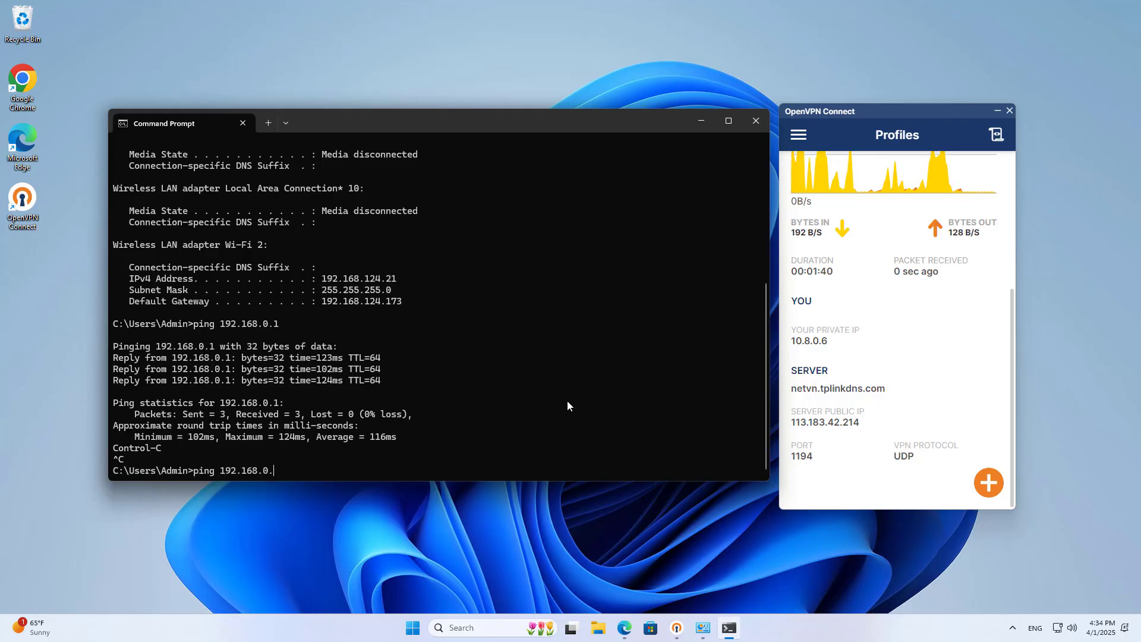
{"action": "key", "text": "Return"}
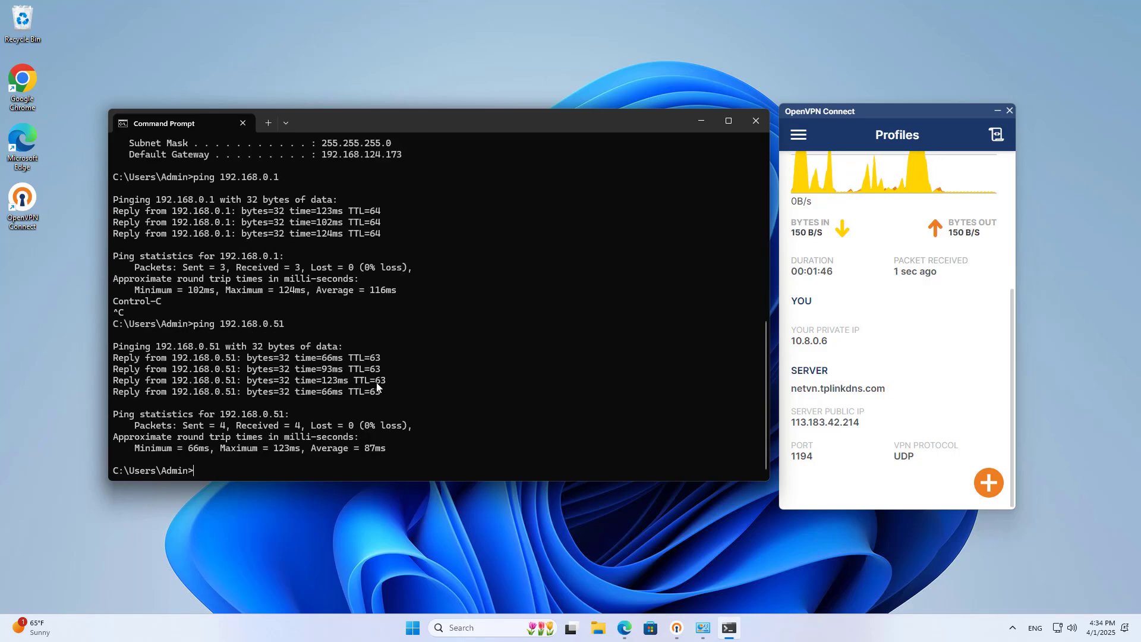
{"action": "left_click_drag", "start_coordinate": [365, 391], "coordinate": [377, 359]}
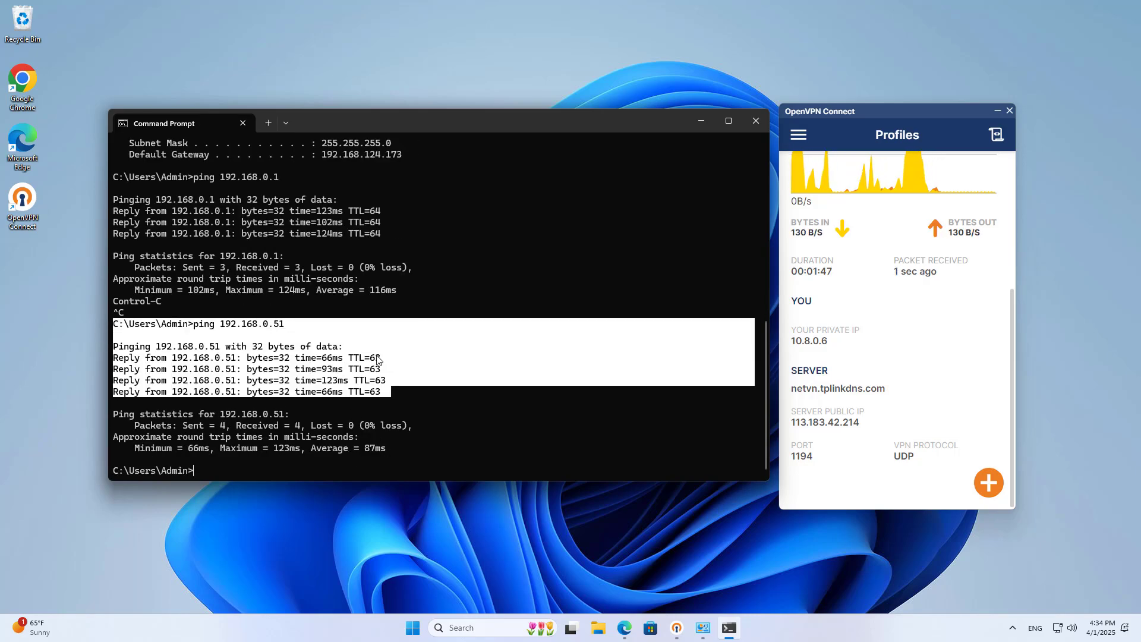
{"action": "left_click", "coordinate": [702, 121]}
{"action": "left_click", "coordinate": [624, 627]}
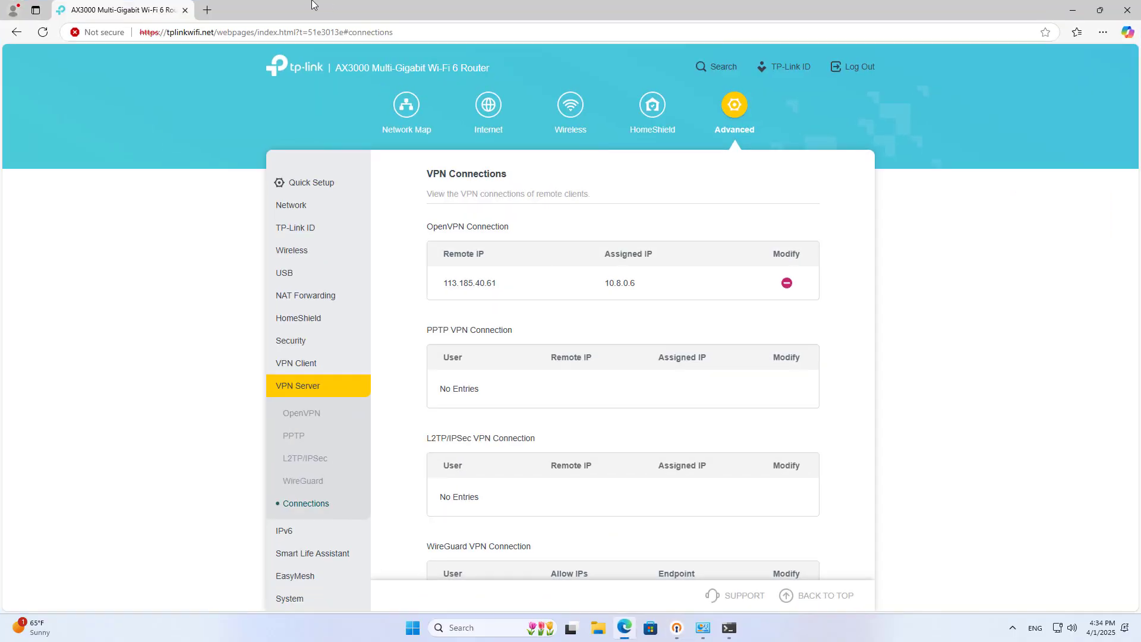
- Load 192.168.0.51 in a new tab, sign in to OpenMediaVault, and never save the password
{"action": "left_click", "coordinate": [207, 9]}
{"action": "type", "text": "192"}
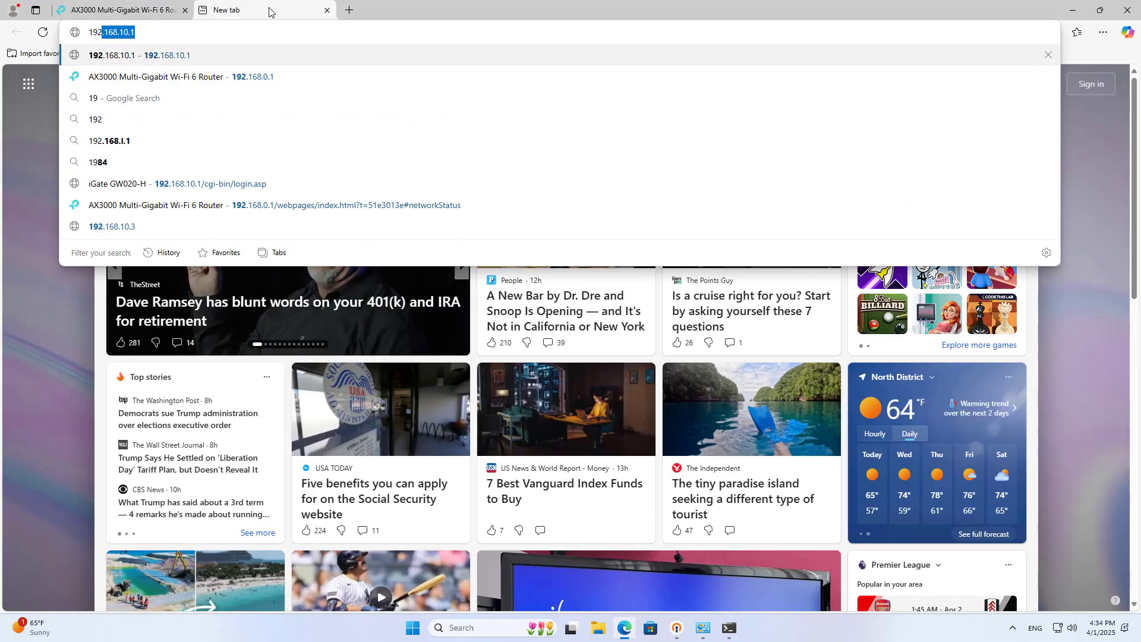
{"action": "type", "text": ".168.0."}
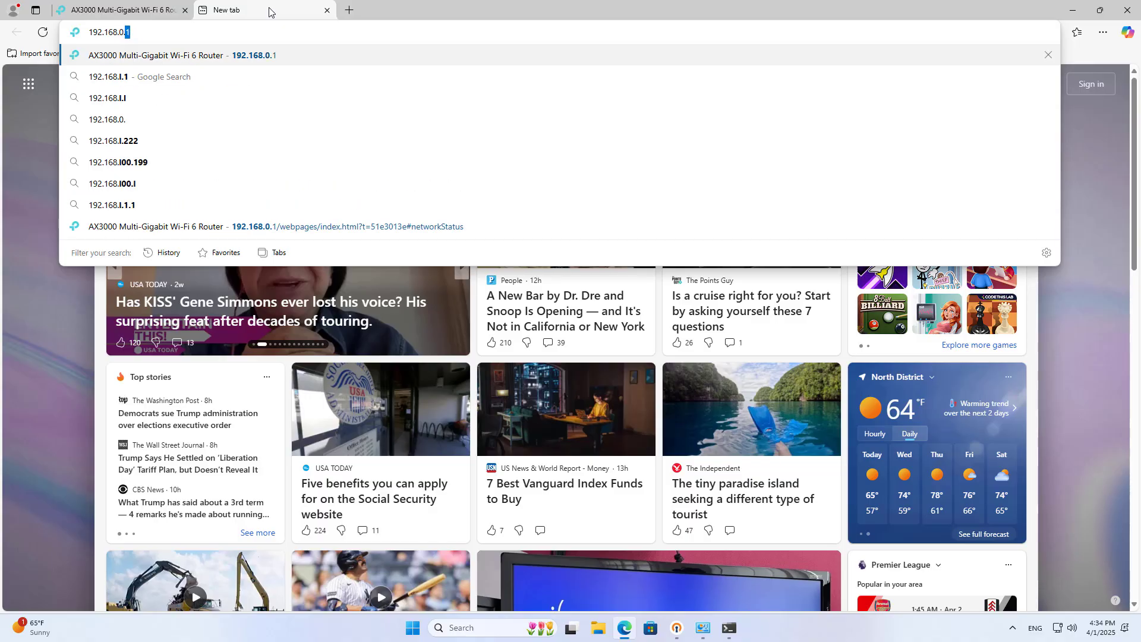
{"action": "type", "text": "51"}
{"action": "key", "text": "Return"}
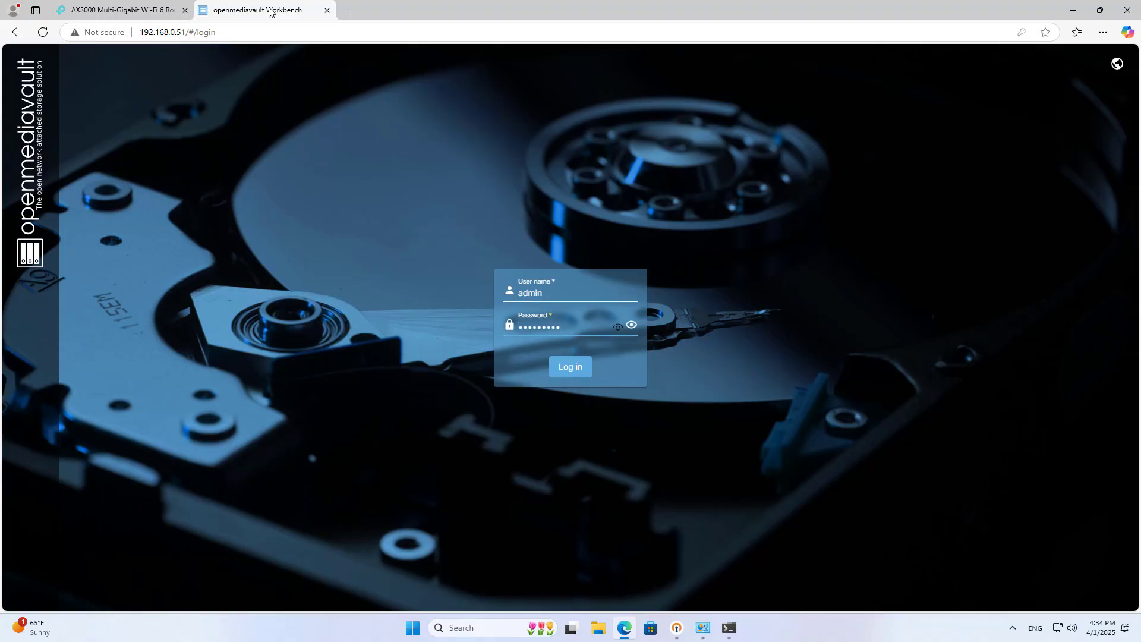
{"action": "key", "text": "Return"}
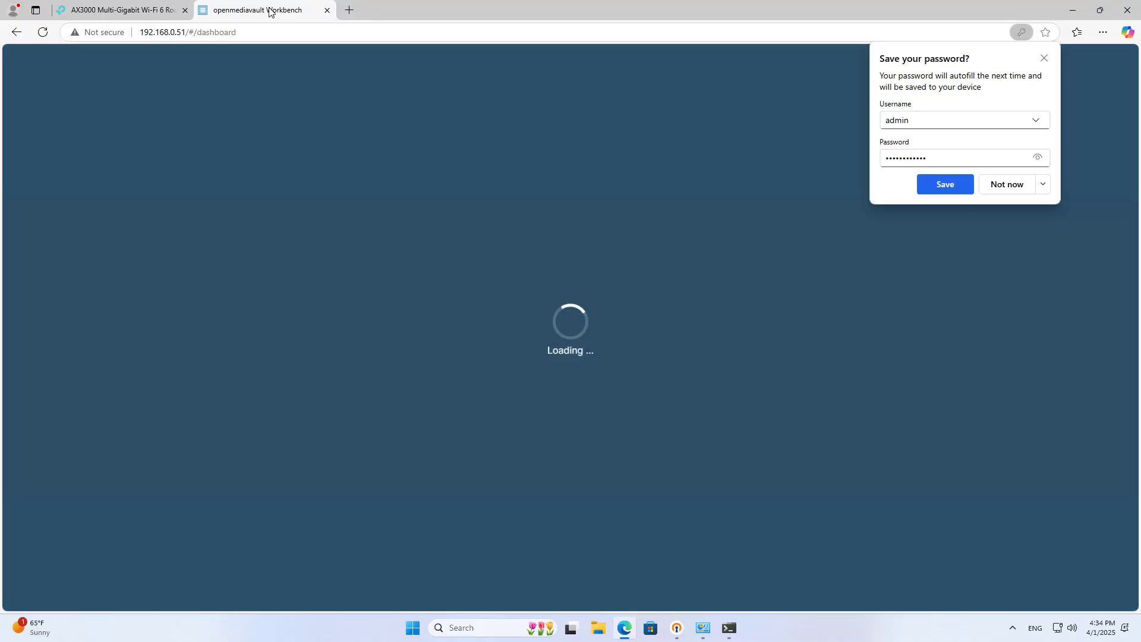
{"action": "left_click", "coordinate": [1043, 184]}
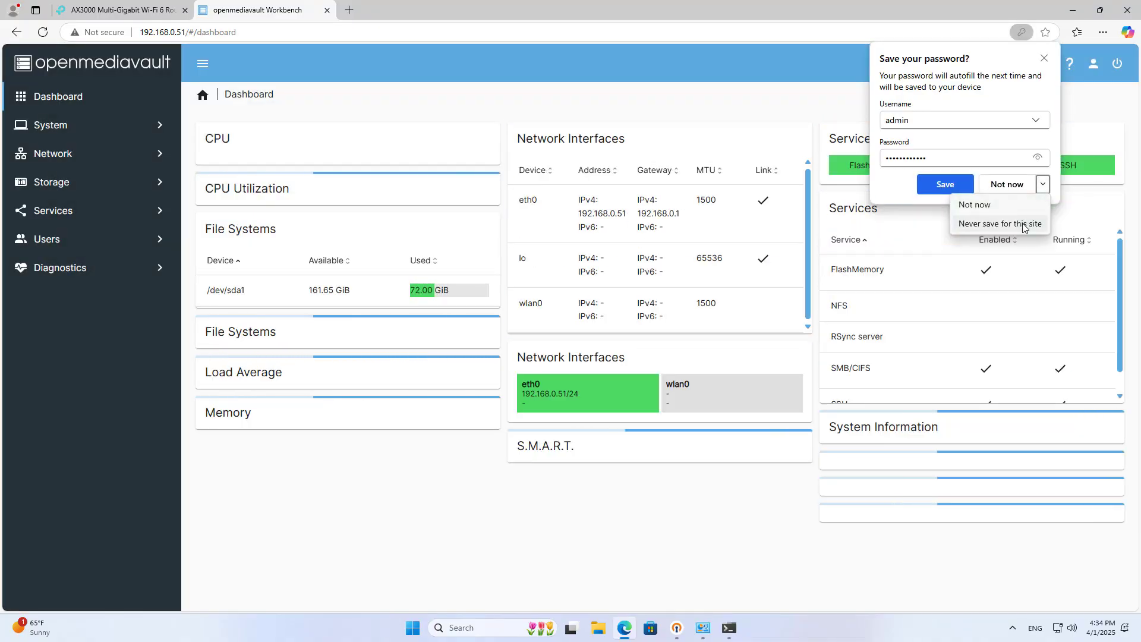
{"action": "left_click", "coordinate": [1049, 221]}
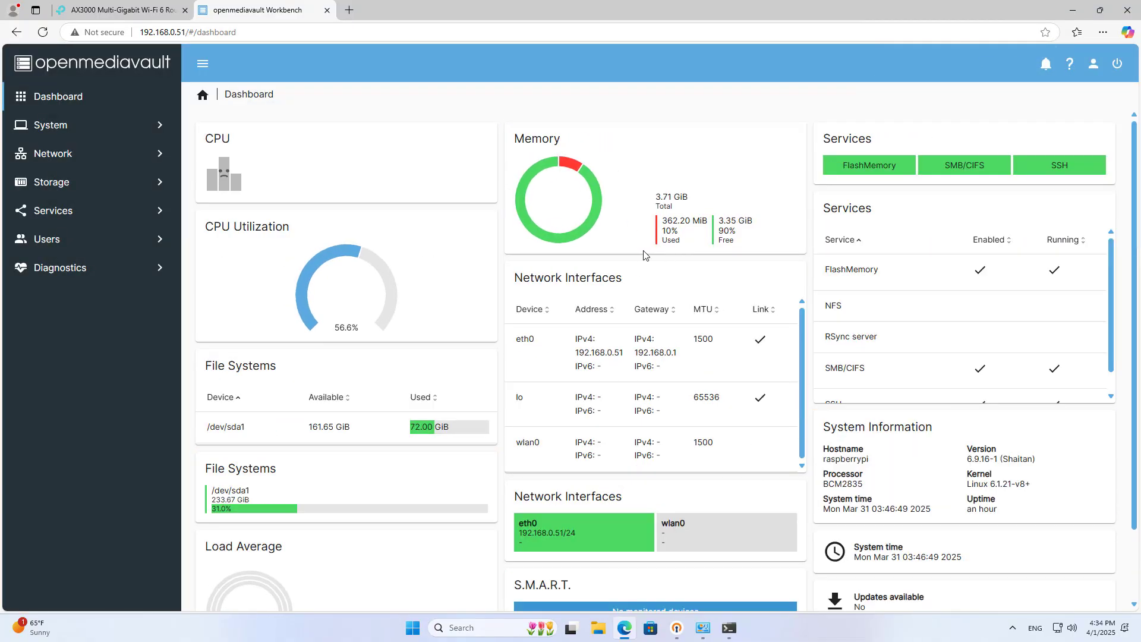
{"action": "left_click_drag", "start_coordinate": [183, 32], "coordinate": [129, 37]}
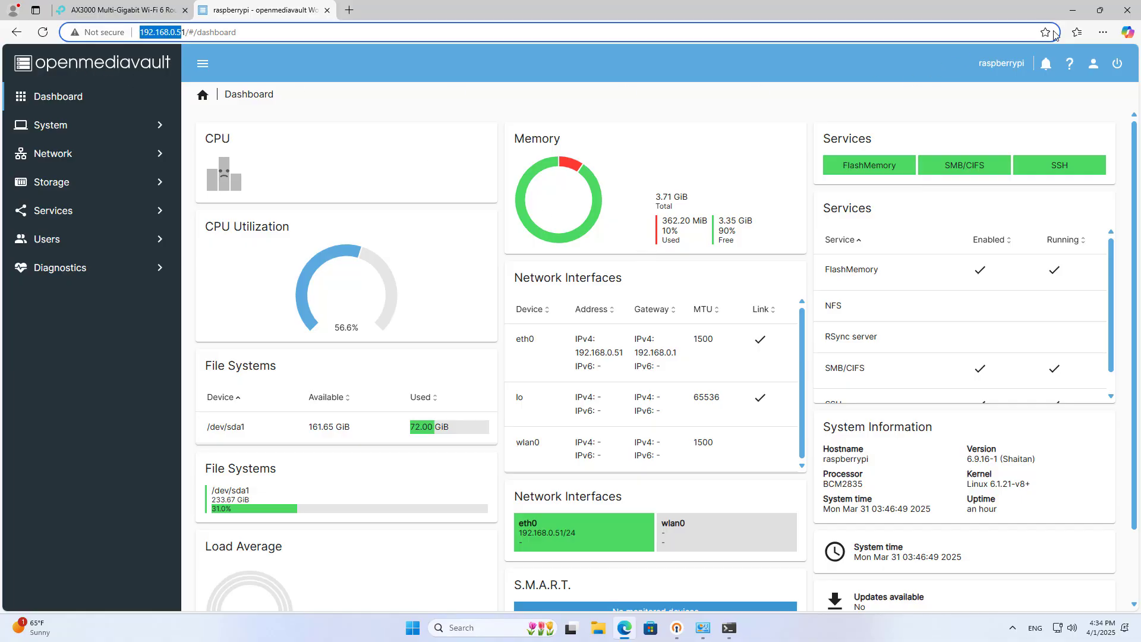
{"action": "left_click", "coordinate": [1073, 10]}
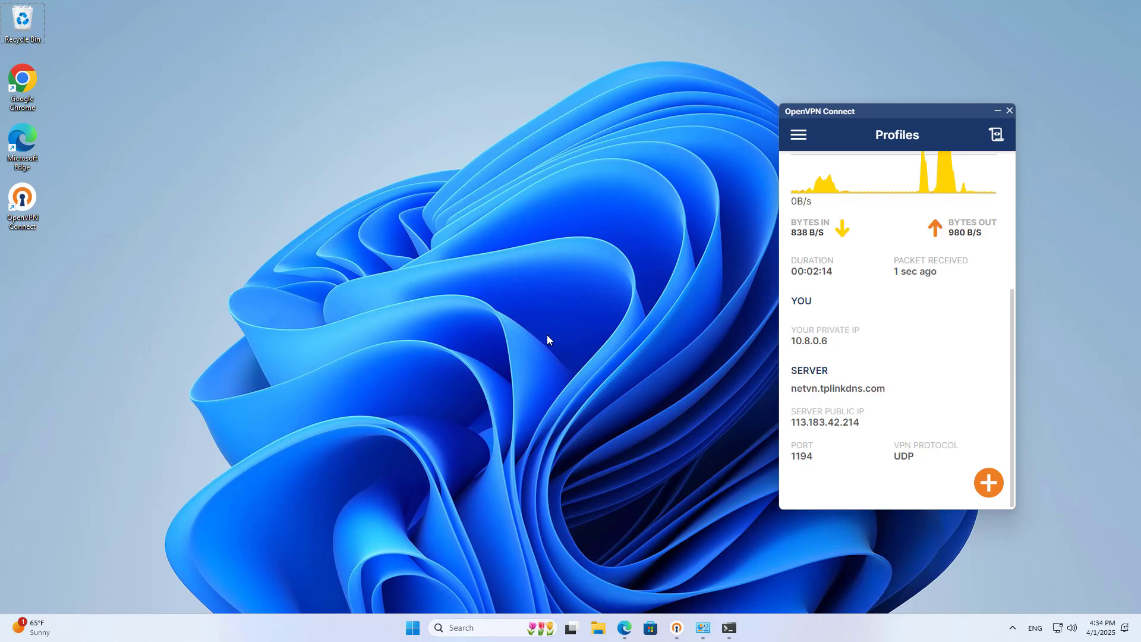
- Run \\192.168.0.51 and sign in to the share with the user name and password
{"action": "key", "text": "super+r"}
{"action": "left_click_drag", "start_coordinate": [145, 498], "coordinate": [595, 162]}
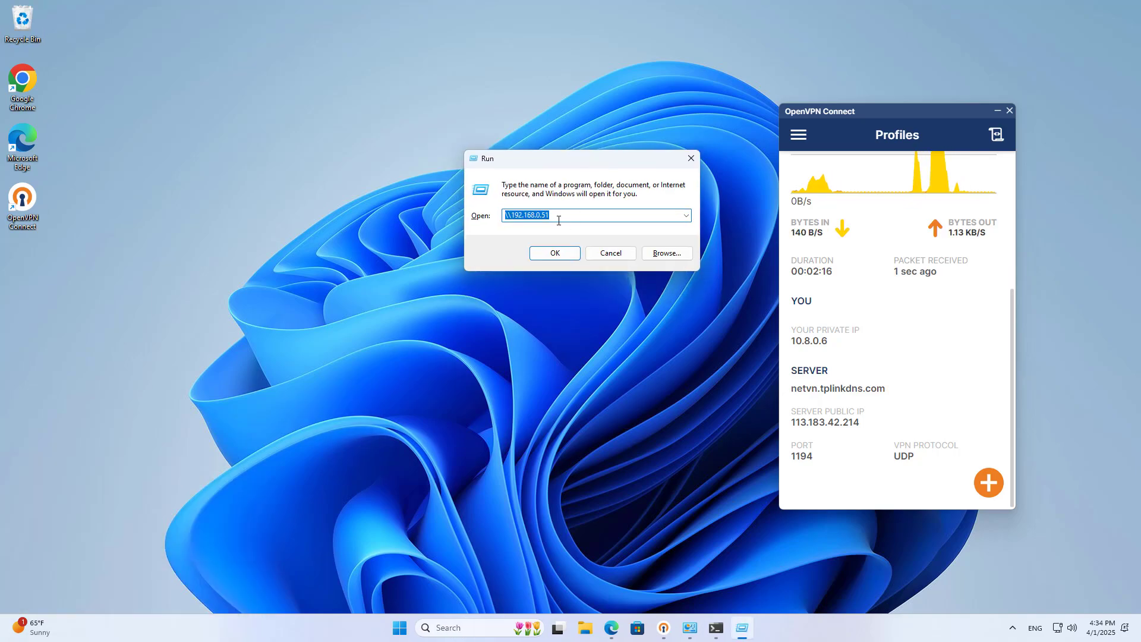
{"action": "left_click", "coordinate": [564, 255]}
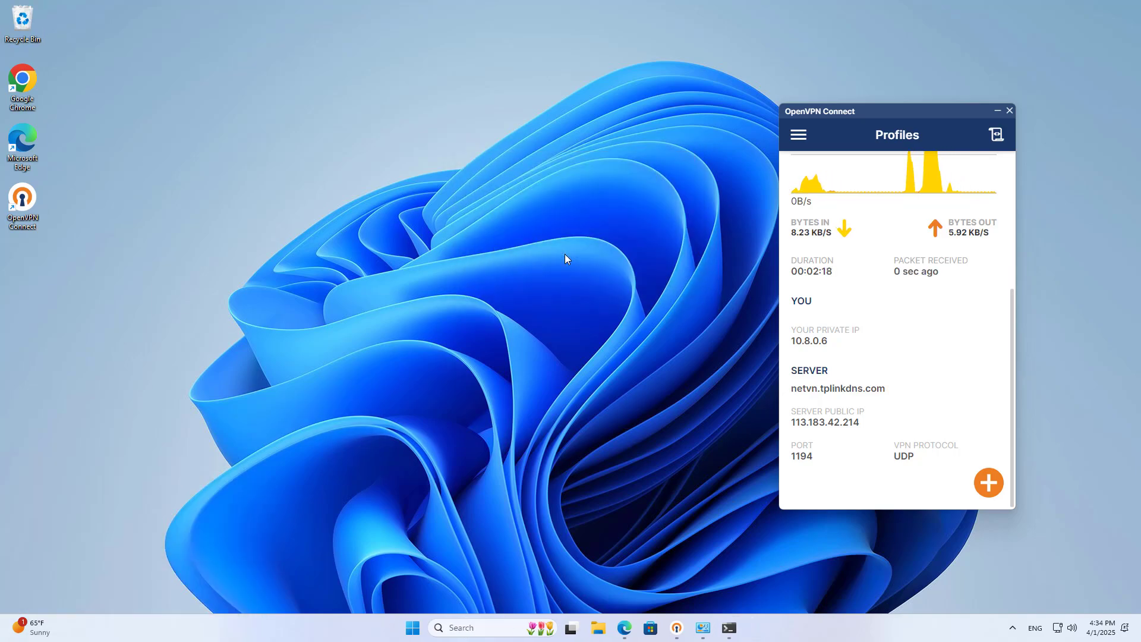
{"action": "type", "text": "hie"}
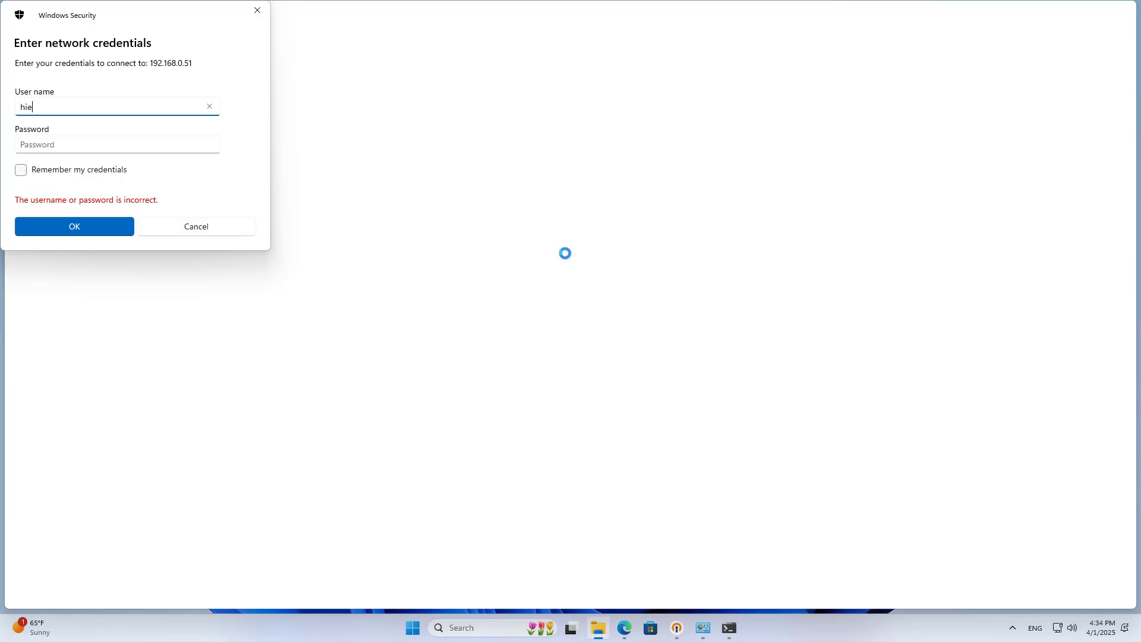
{"action": "type", "text": "u"}
{"action": "key", "text": "Tab"}
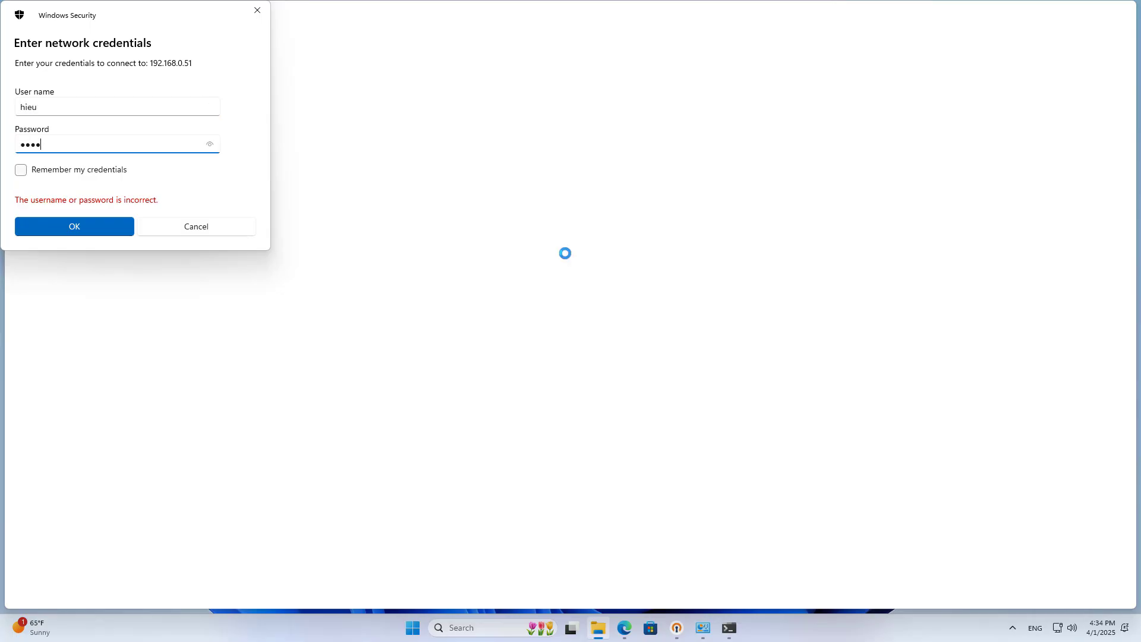
{"action": "key", "text": "Return"}
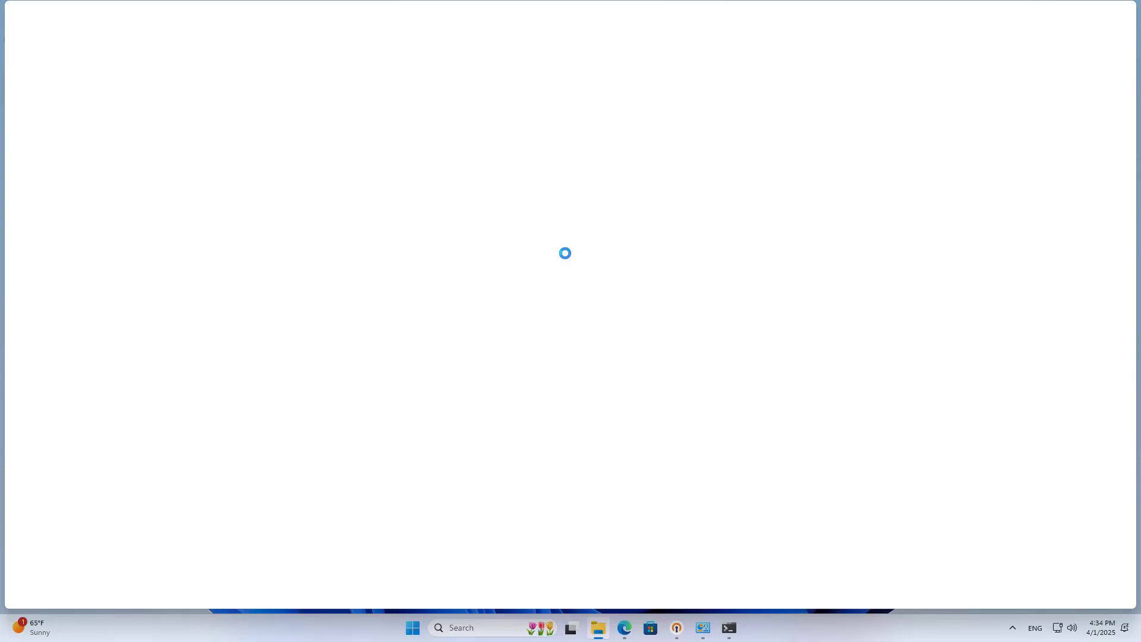